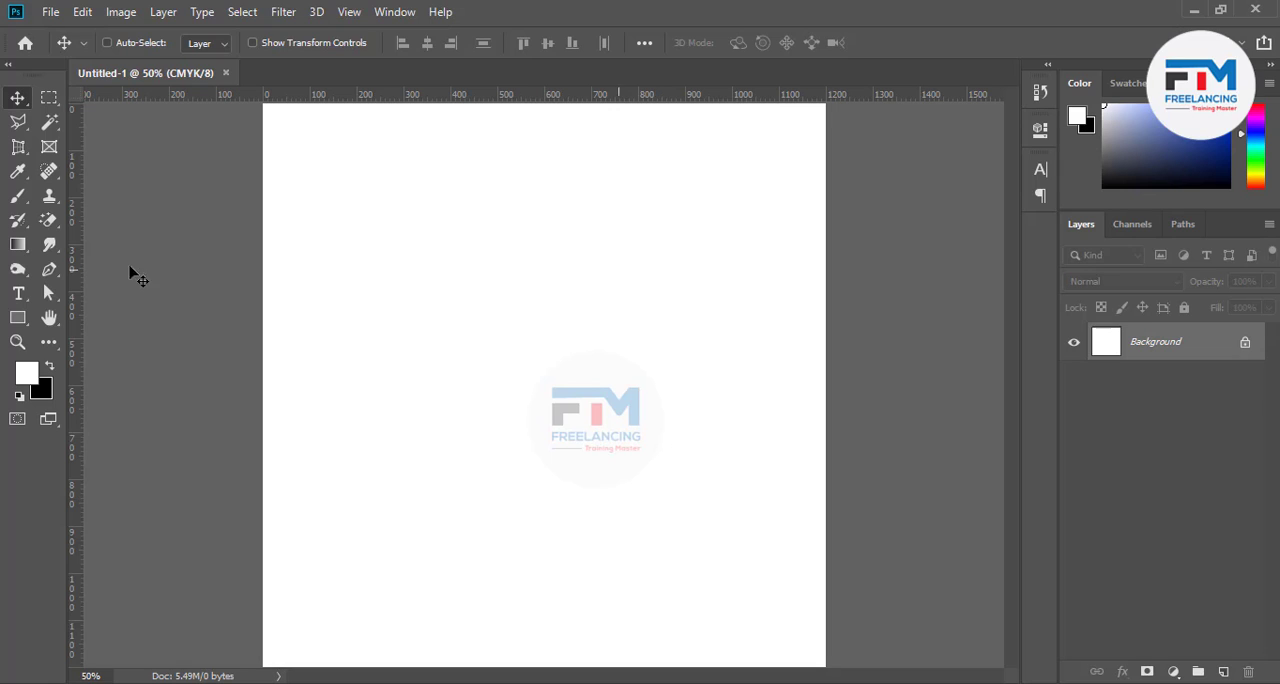
pyautogui.rightClick(21, 150)
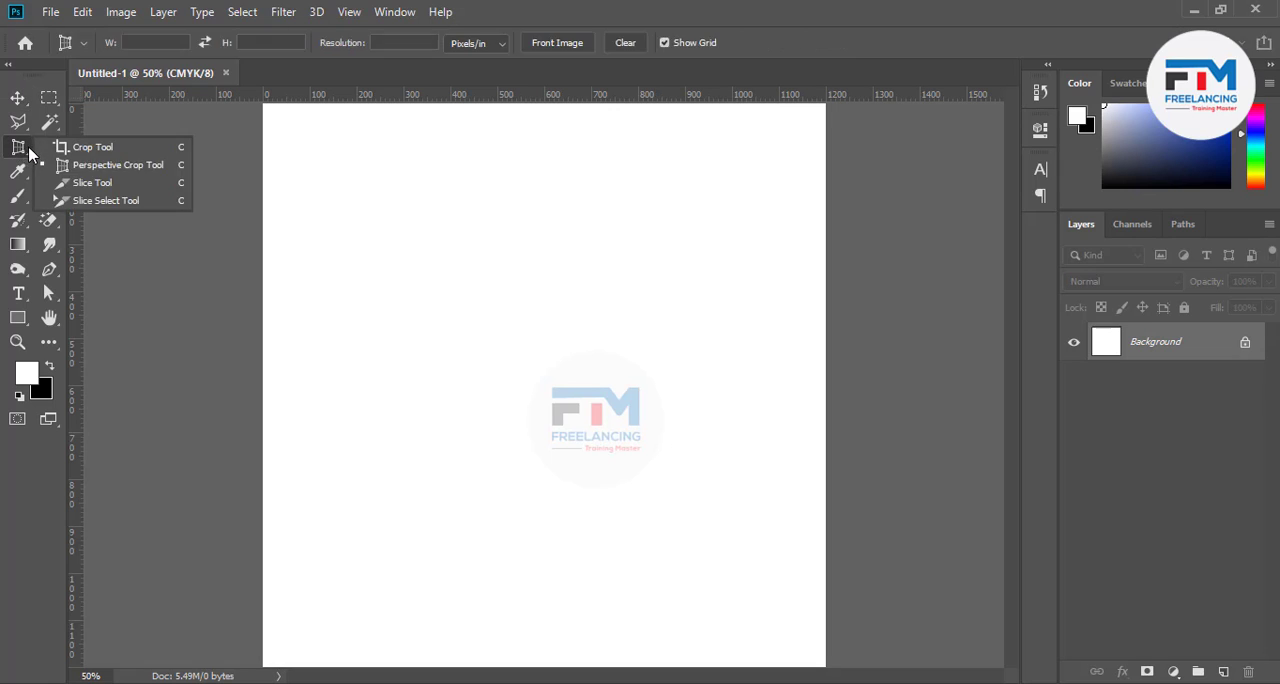
pyautogui.click(75, 144)
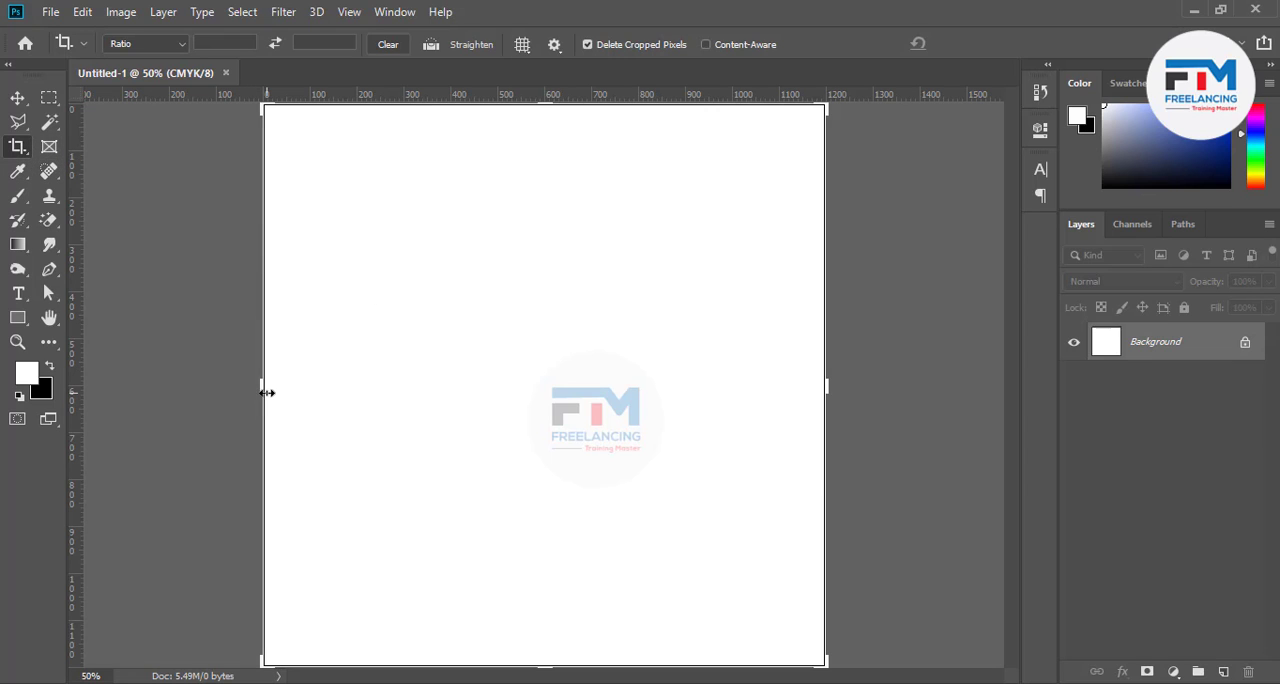
pyautogui.moveTo(264, 388); pyautogui.dragTo(238, 391)
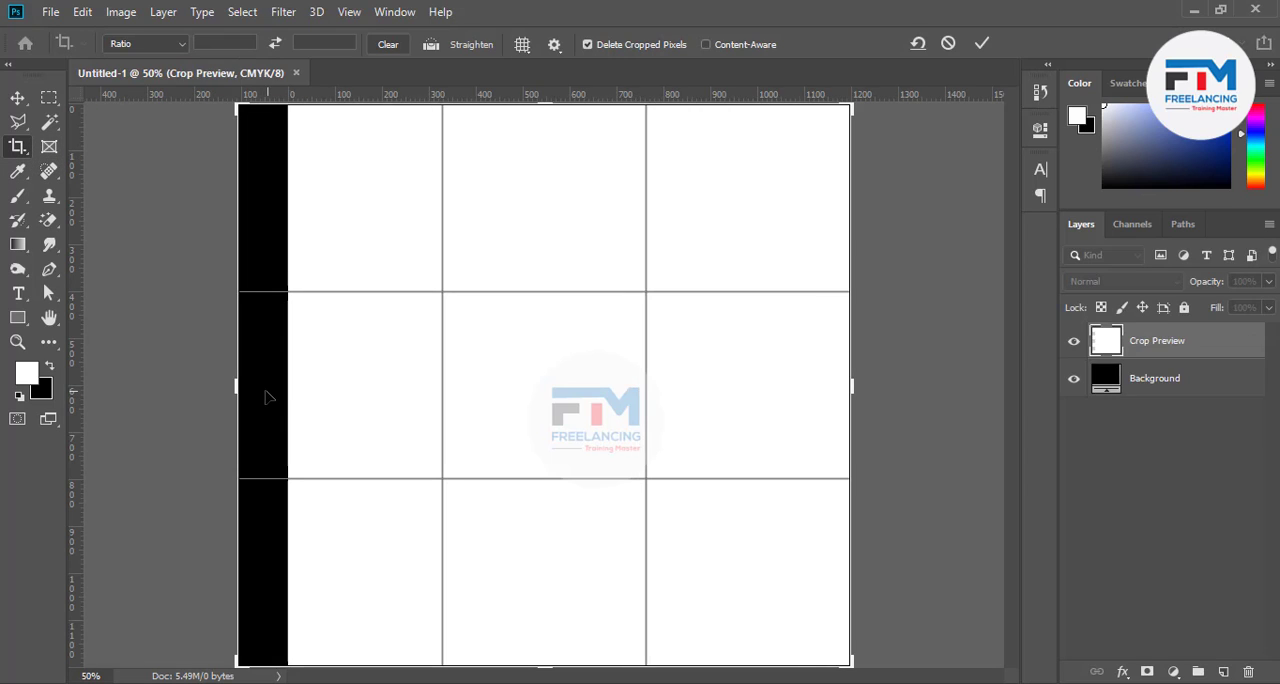
pyautogui.click(948, 43)
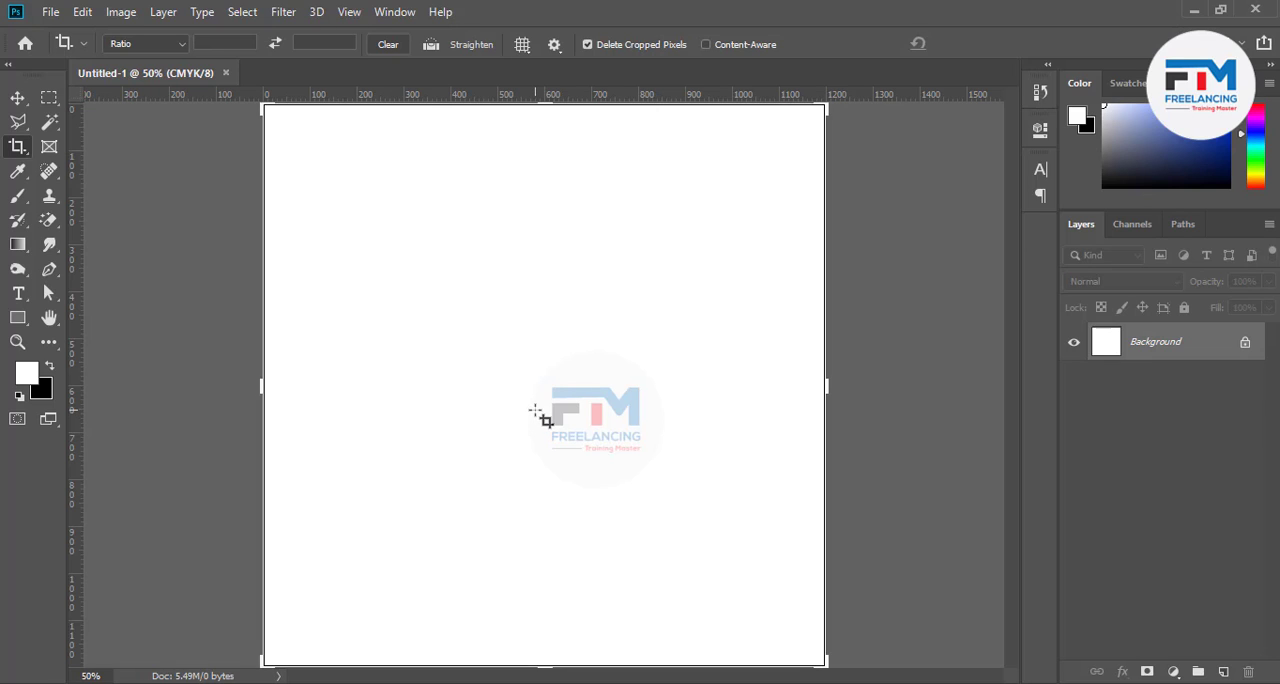
# Slightly adjust the canvas's top-left corner with the Crop tool, apply the crop, and activate the Perspective Crop tool
pyautogui.scroll(-2, 540, 412)
pyautogui.scroll(1, 489, 336)
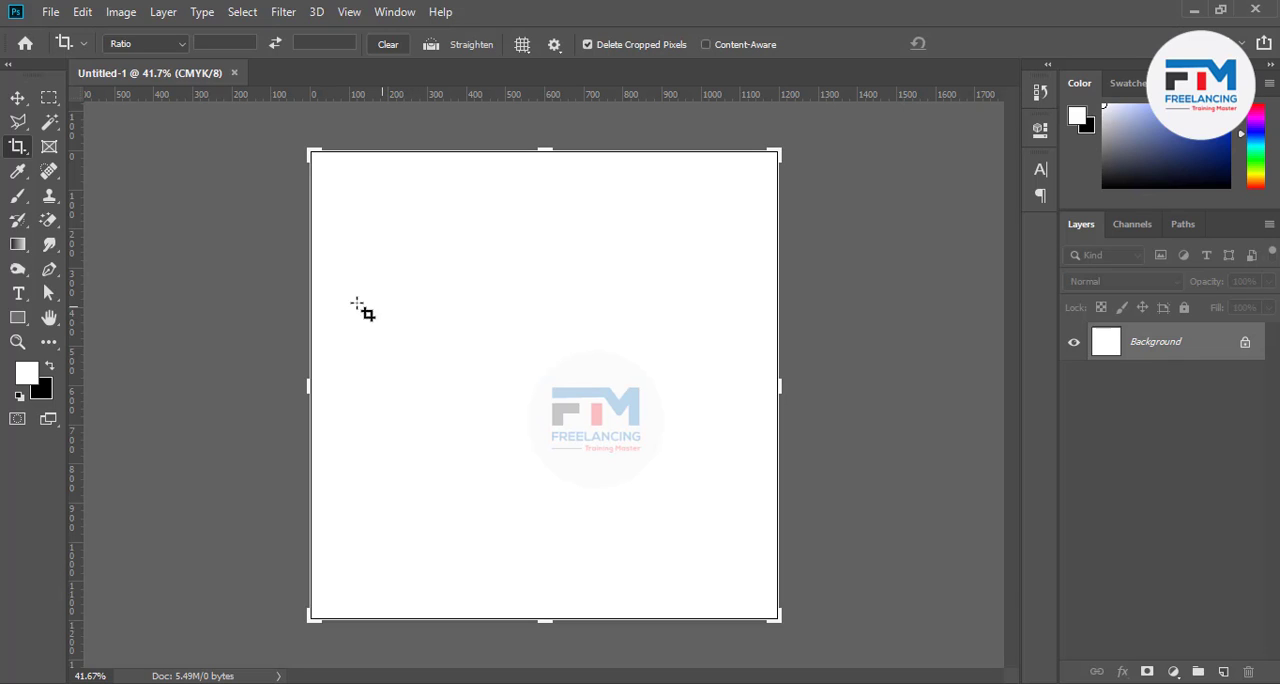
pyautogui.click(49, 146)
pyautogui.click(17, 147)
pyautogui.moveTo(311, 152)
pyautogui.mouseDown()
pyautogui.moveTo(358, 283)
pyautogui.moveTo(378, 140)
pyautogui.moveTo(483, 314)
pyautogui.moveTo(354, 189)
pyautogui.moveTo(459, 183)
pyautogui.moveTo(380, 326)
pyautogui.moveTo(320, 183)
pyautogui.moveTo(383, 154)
pyautogui.moveTo(352, 302)
pyautogui.moveTo(300, 166)
pyautogui.moveTo(491, 323)
pyautogui.moveTo(343, 200)
pyautogui.moveTo(297, 149)
pyautogui.moveTo(312, 147)
pyautogui.mouseUp()
pyautogui.click(981, 43)
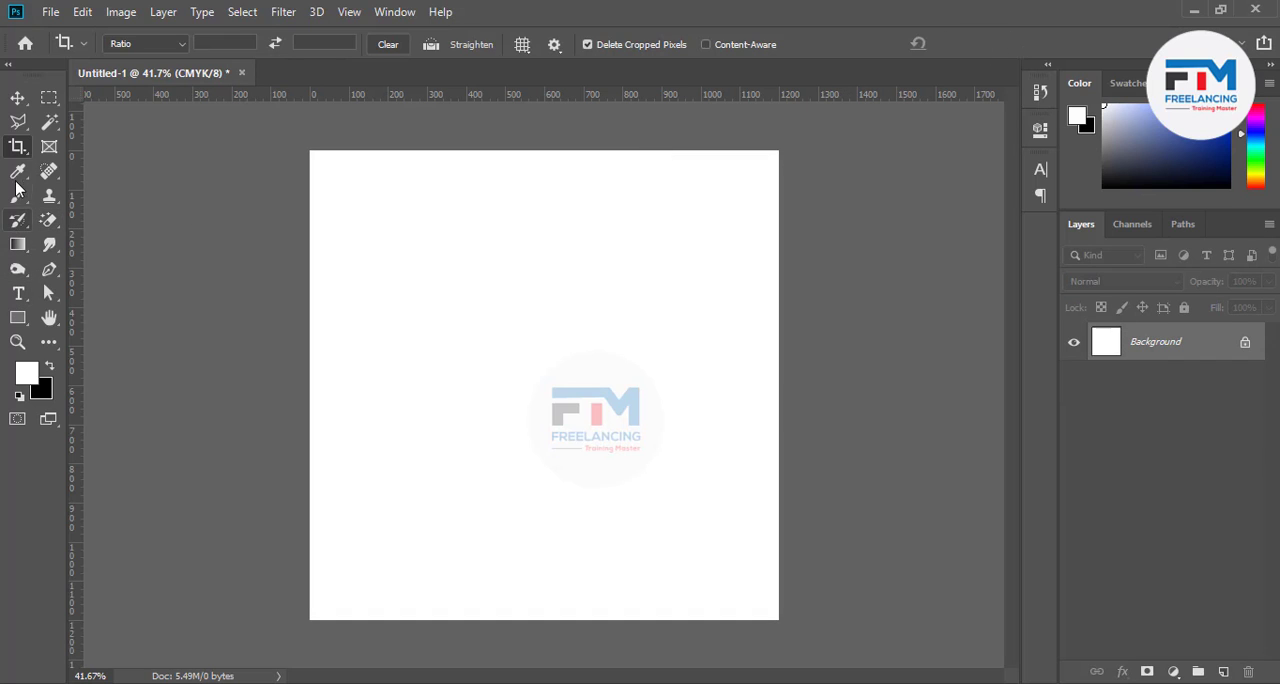
pyautogui.rightClick(18, 147)
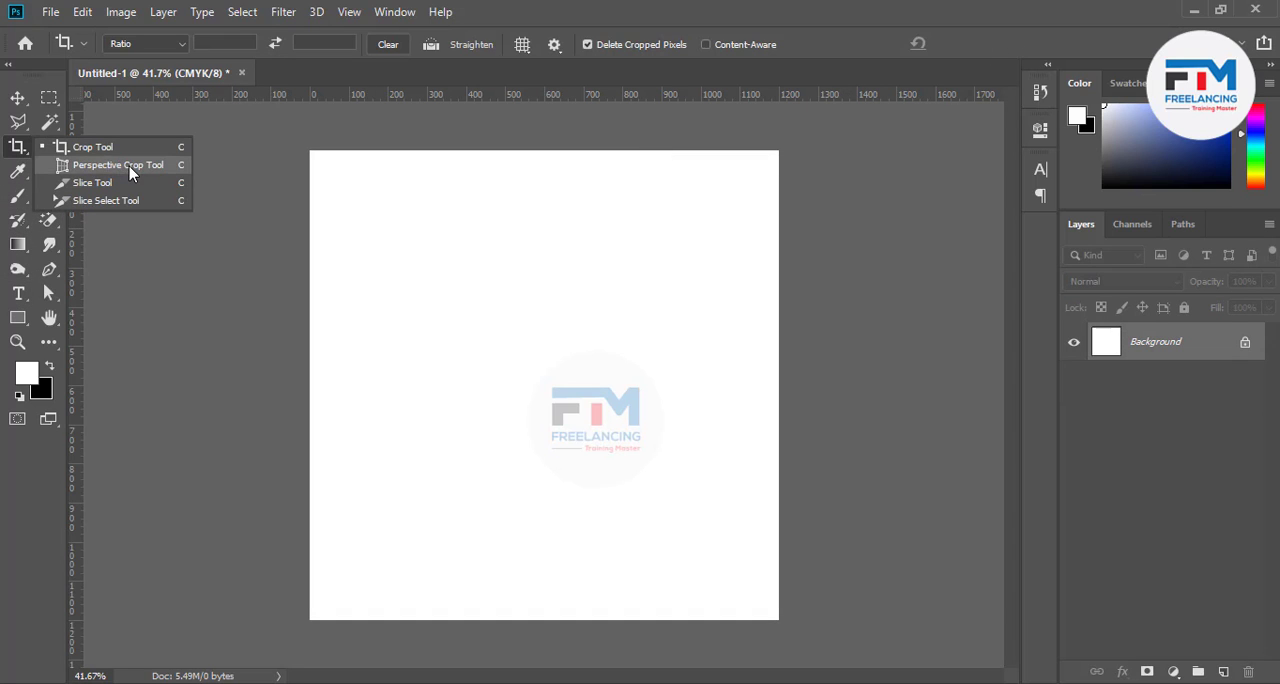
pyautogui.click(100, 165)
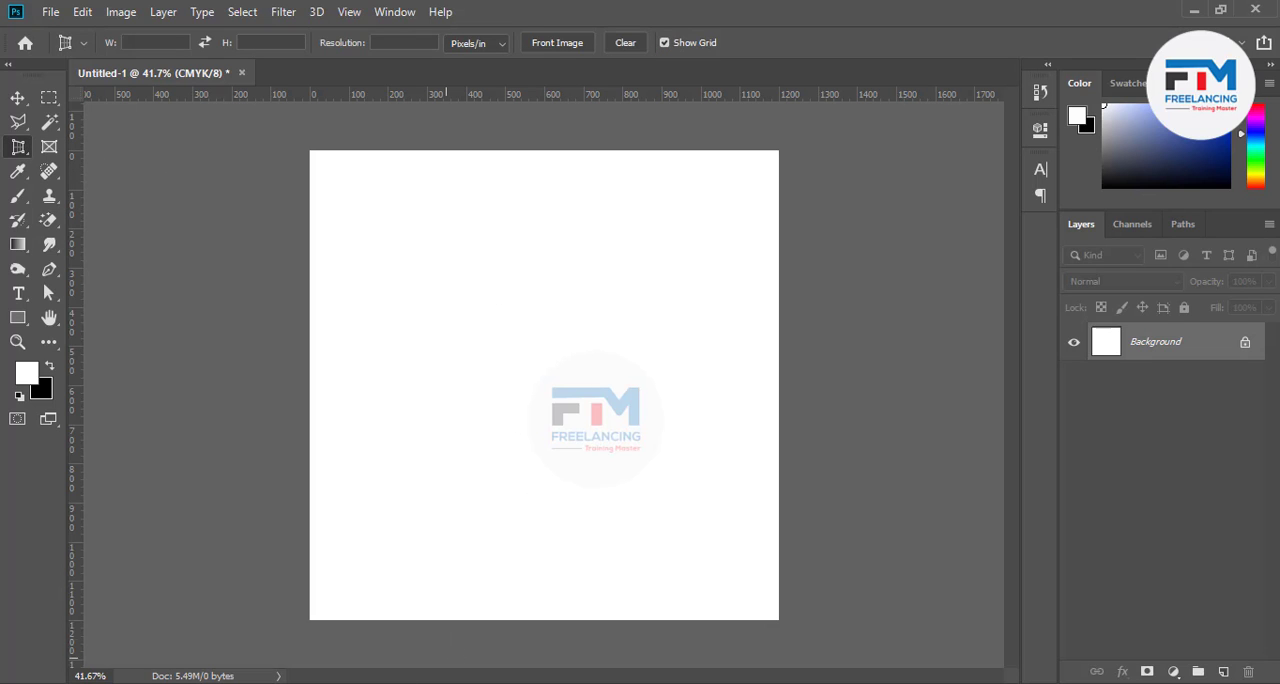
# Switch to Chrome and search Google Images for "Business card design" in a new tab
pyautogui.click(480, 682)
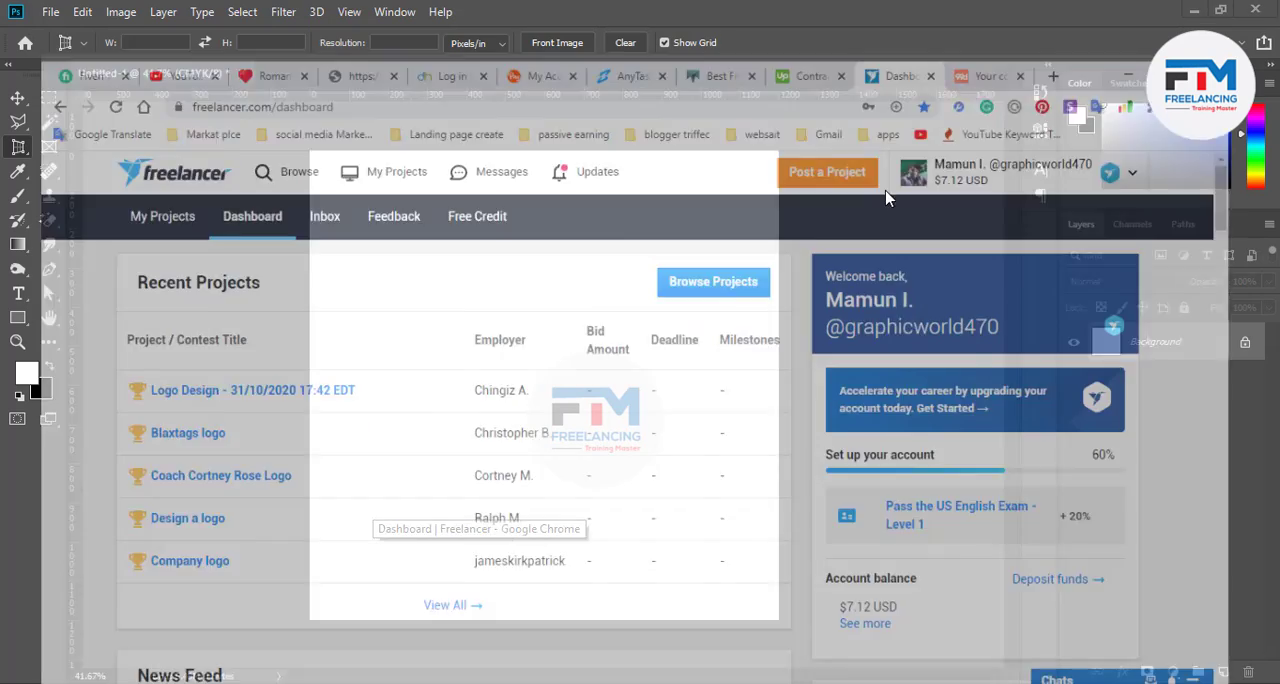
pyautogui.click(1090, 15)
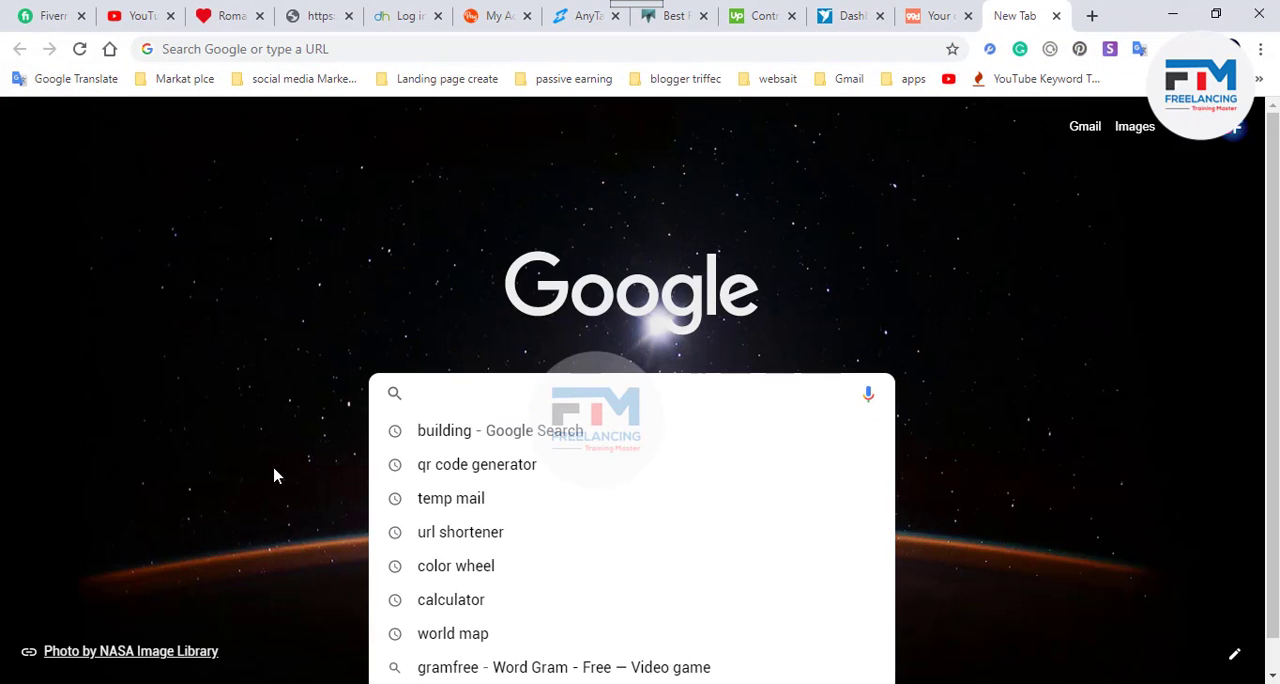
pyautogui.write('Busine')
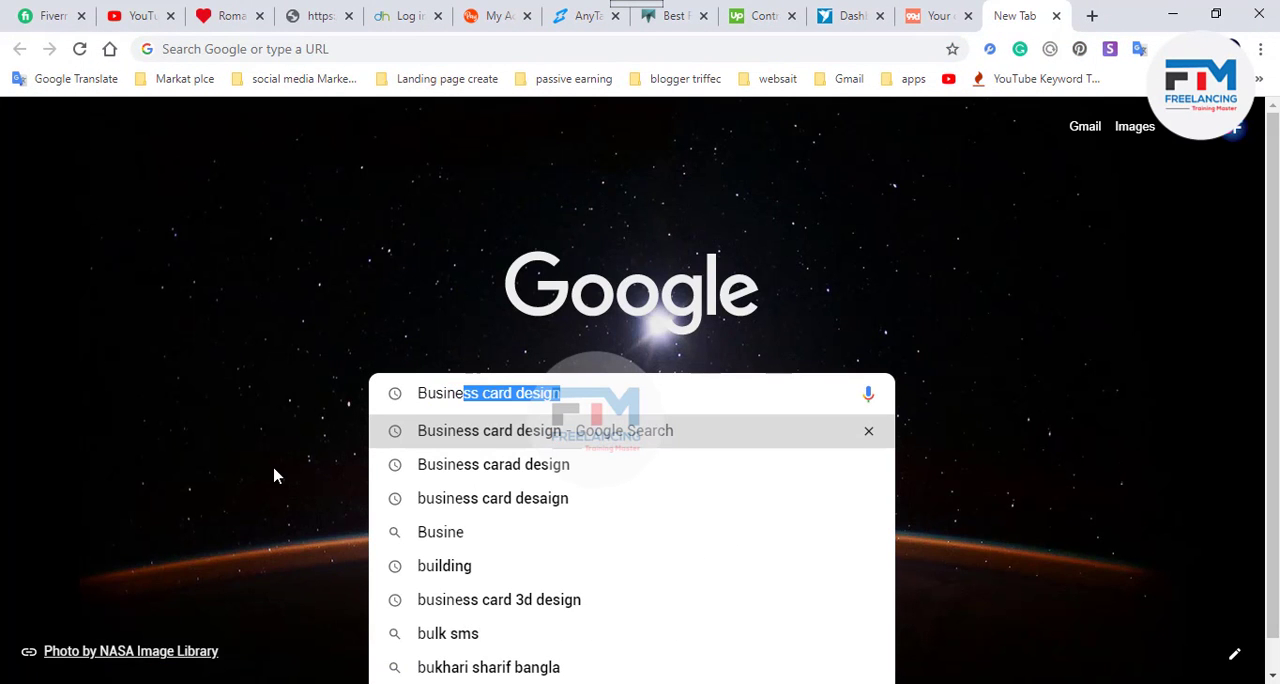
pyautogui.write('ss card de')
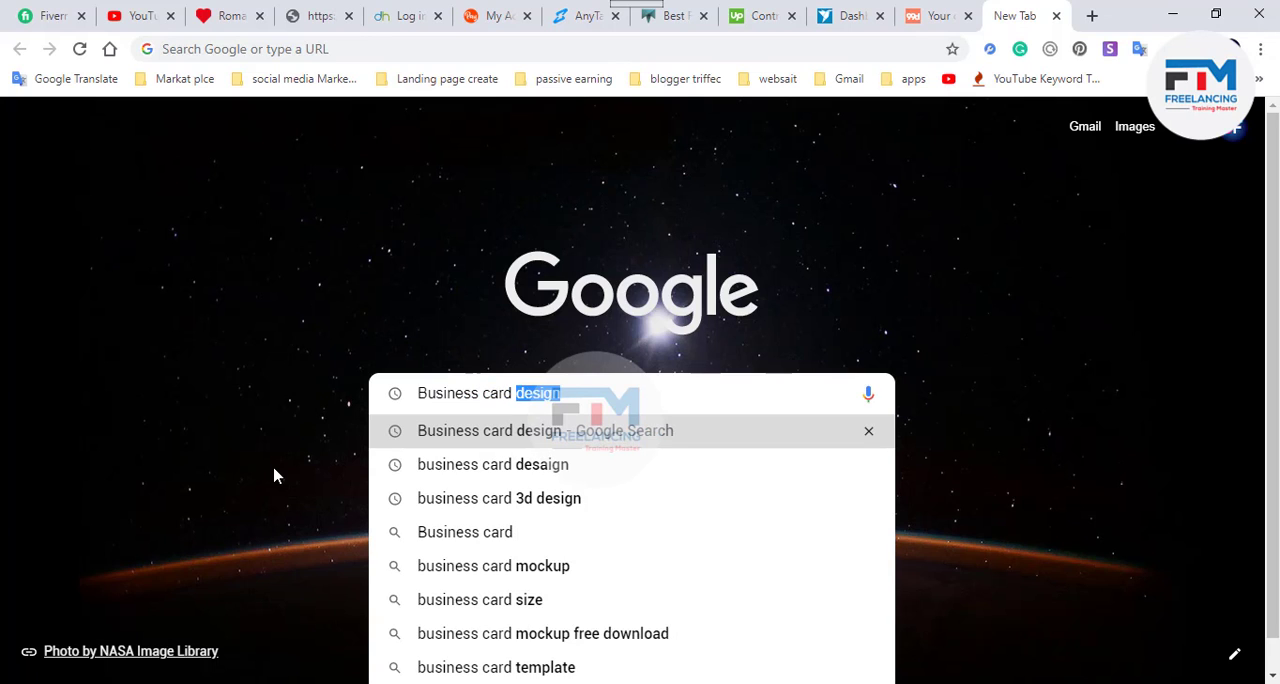
pyautogui.write('sign')
pyautogui.press('Return')
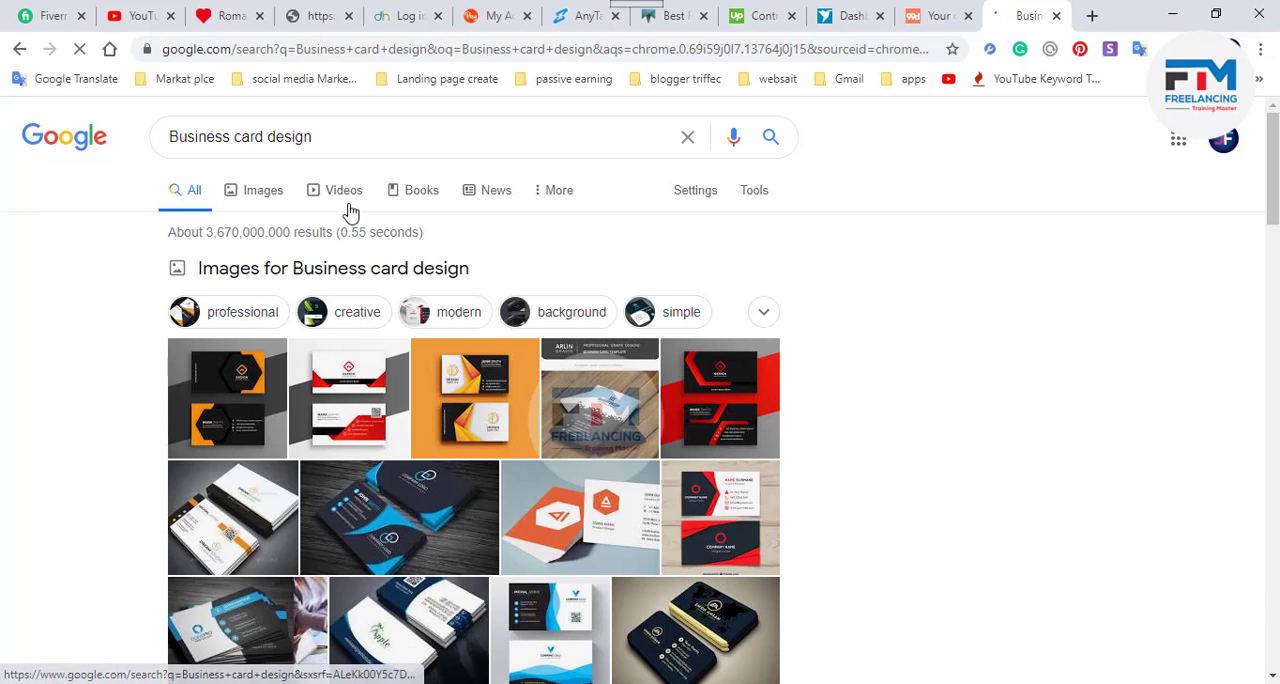
pyautogui.click(258, 192)
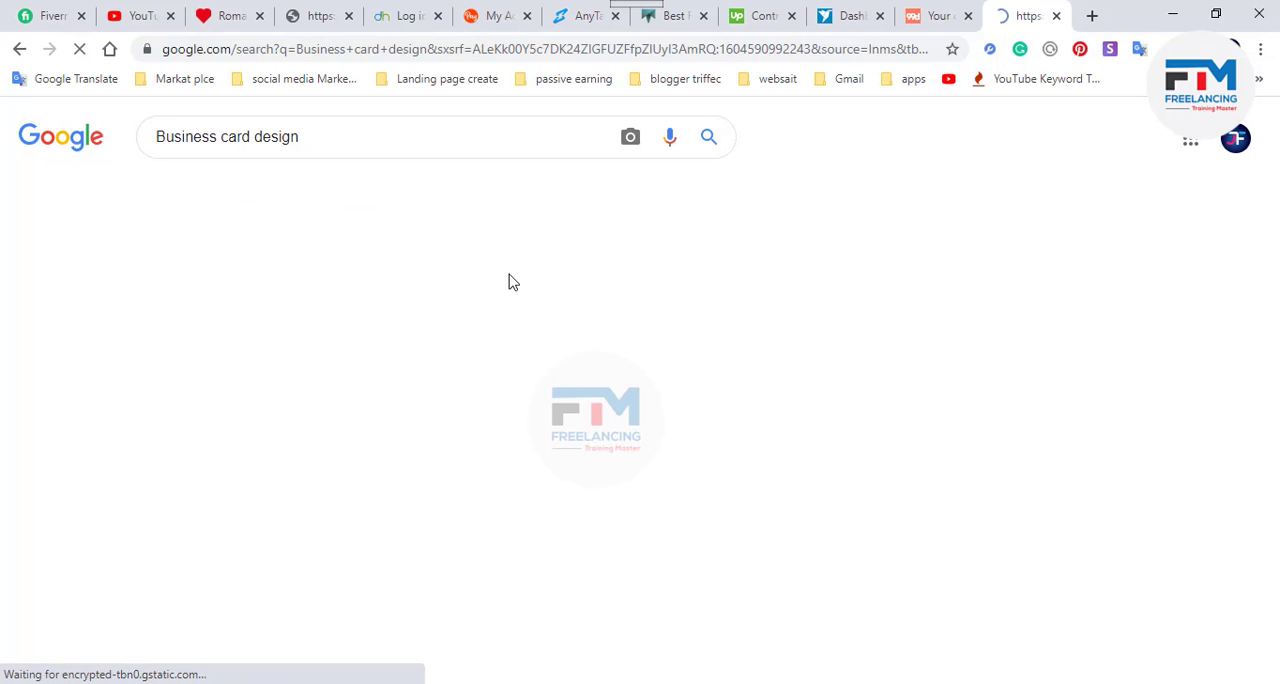
# Copy the Modern Business Card Designs Template image from psdfreebies.com and paste it into the Photoshop document
pyautogui.scroll(-6, 572, 378)
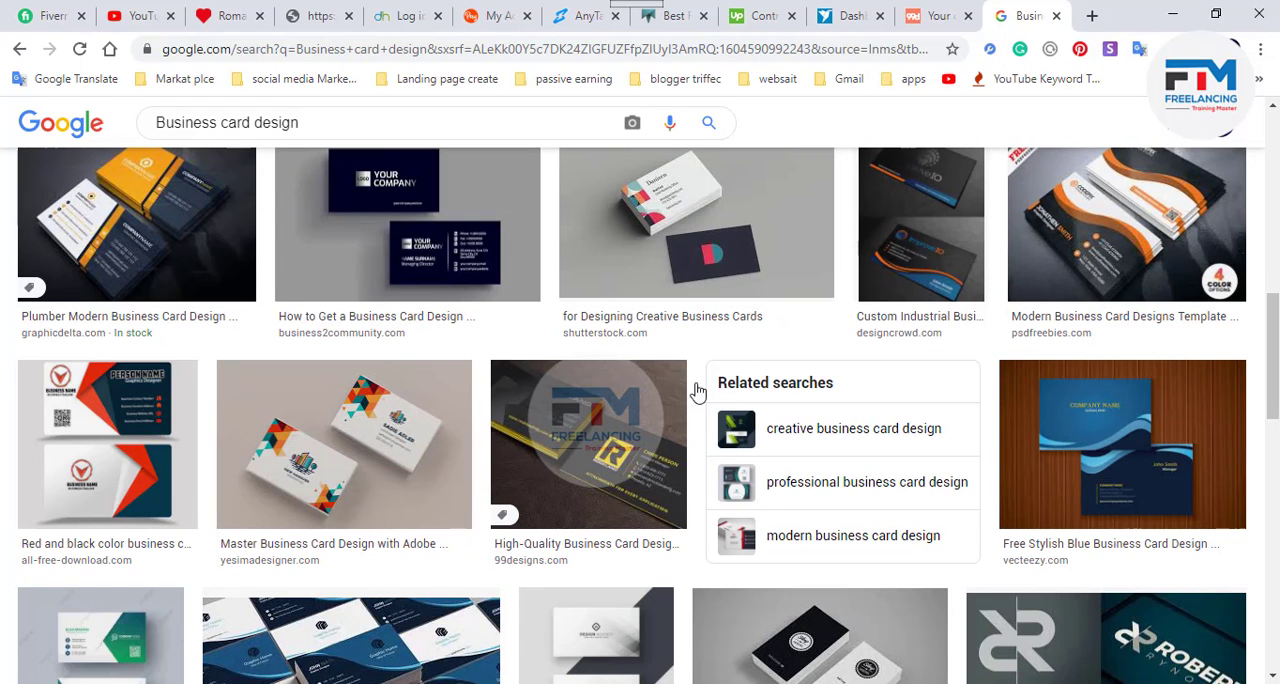
pyautogui.click(1120, 213)
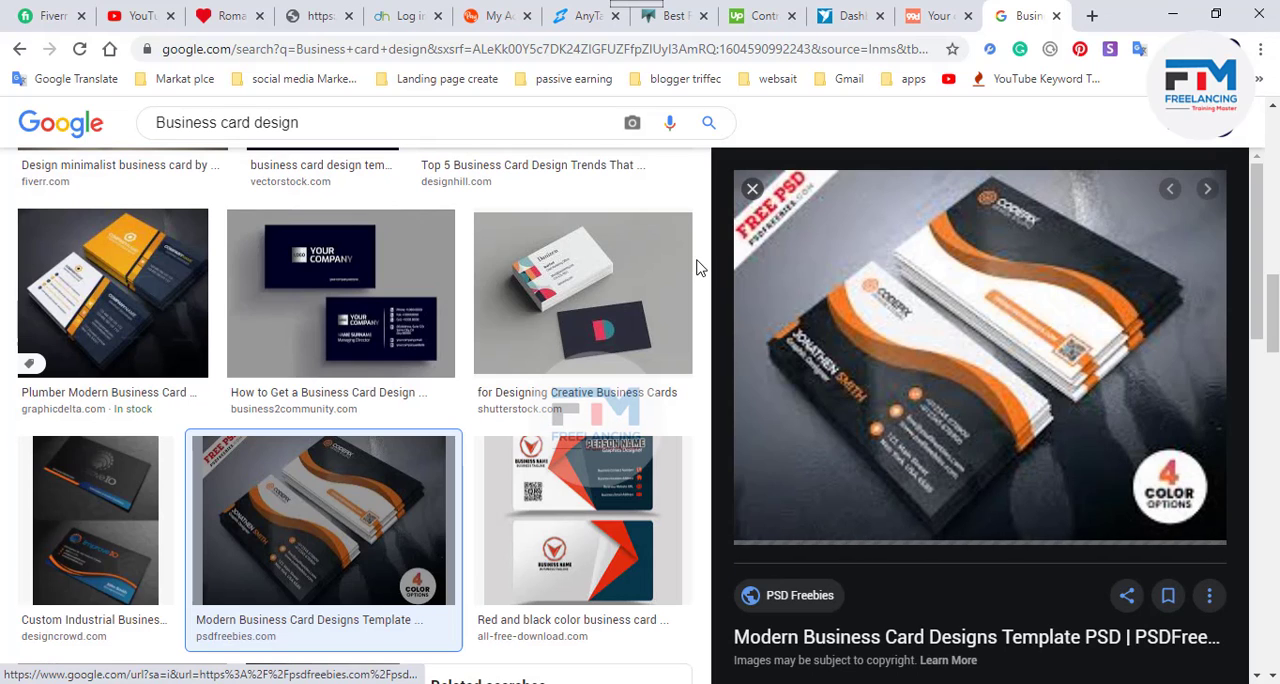
pyautogui.rightClick(900, 294)
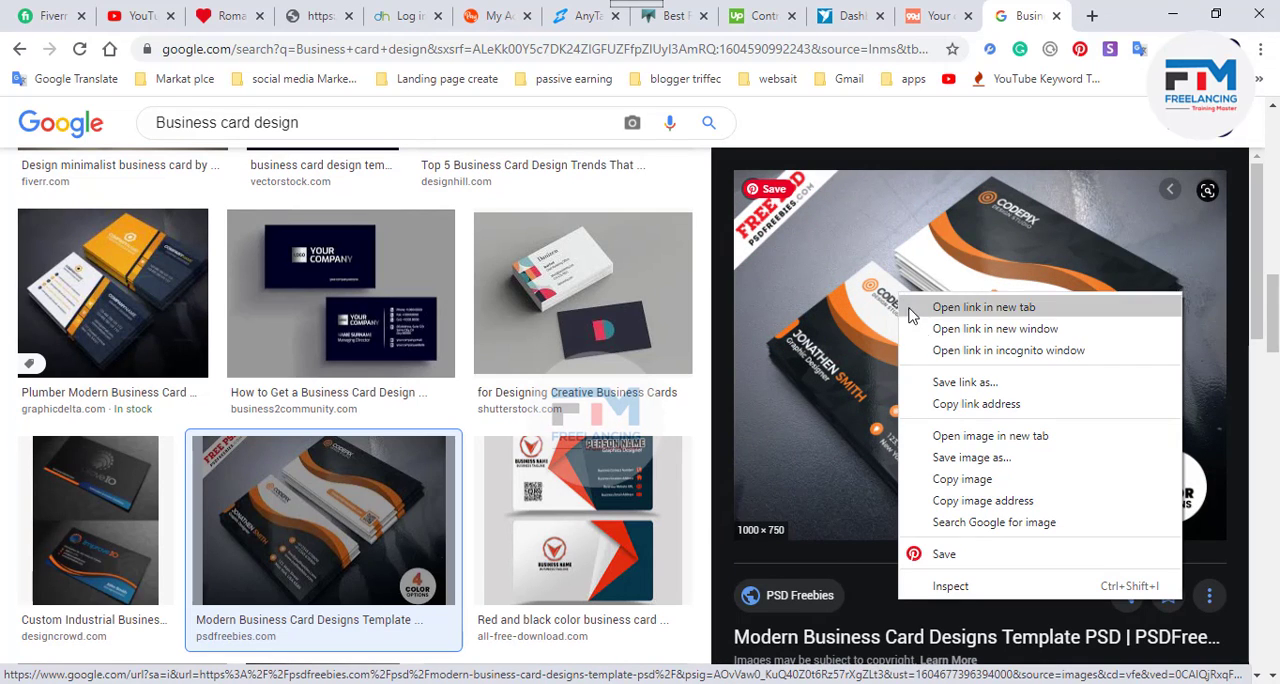
pyautogui.click(983, 486)
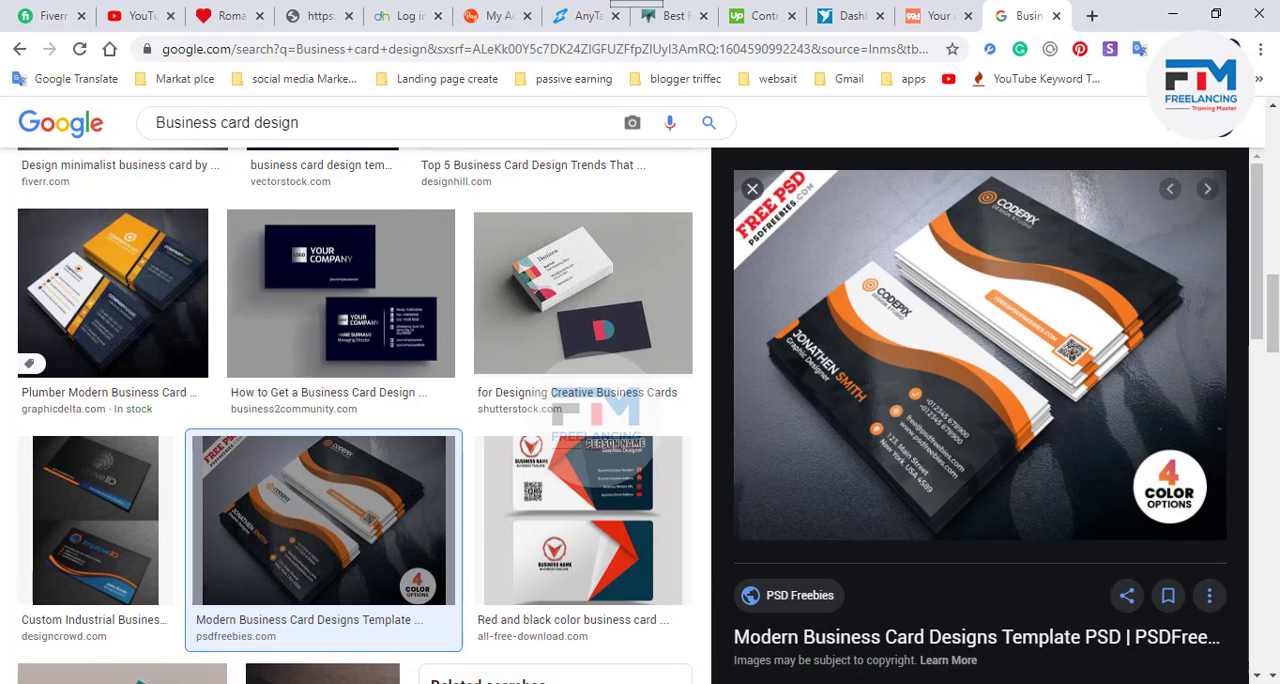
pyautogui.click(502, 682)
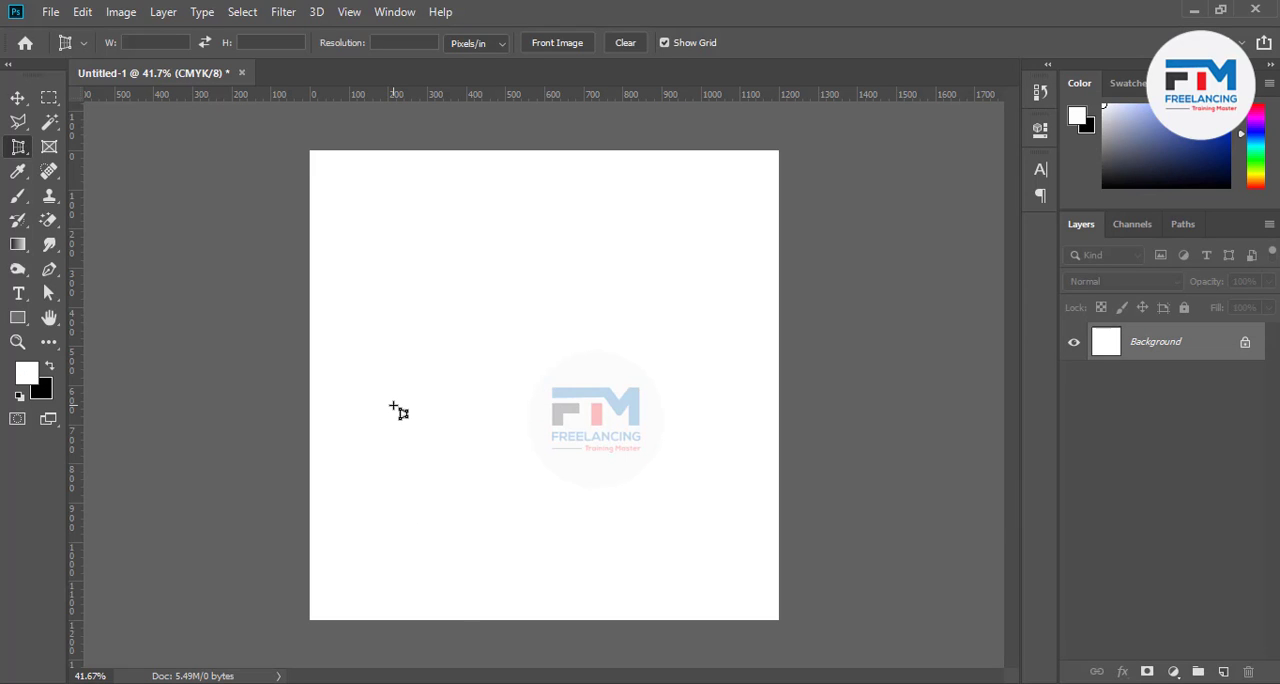
pyautogui.hotkey('ctrl', 'v')
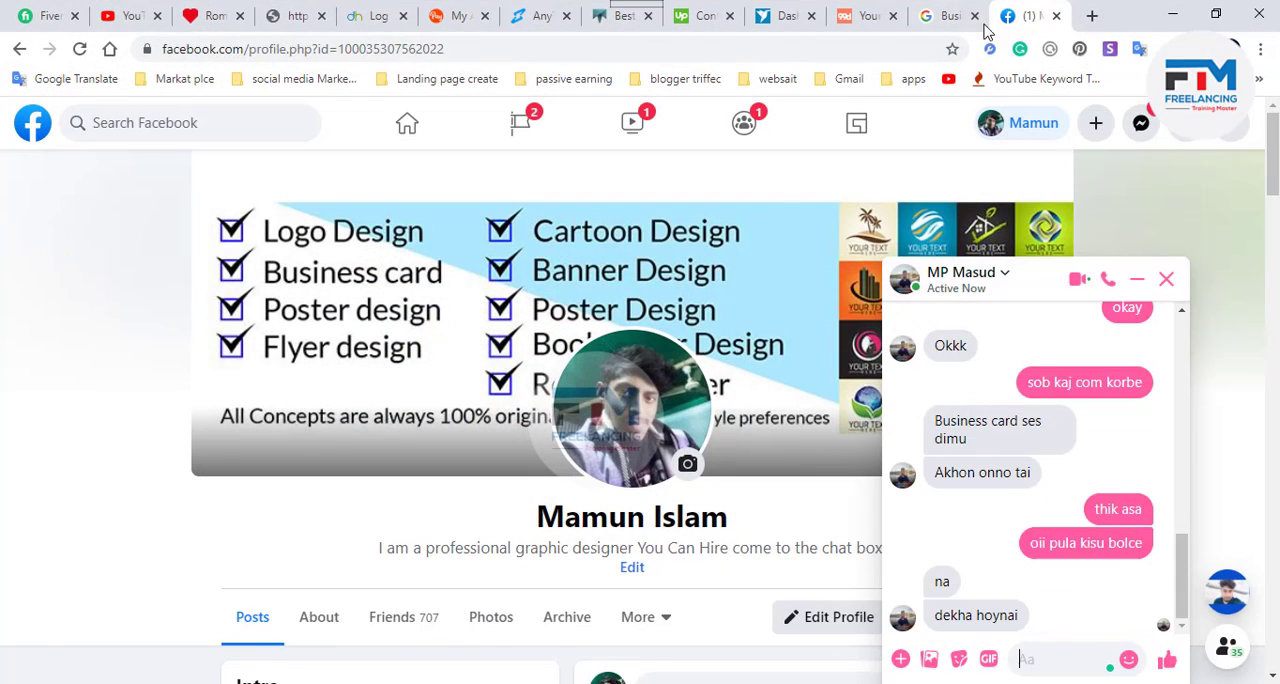
# Copy the Orange Business Card image from shutterstock.com in the Google image results and paste it into the Photoshop document
pyautogui.click(984, 28)
pyautogui.scroll(-10, 443, 470)
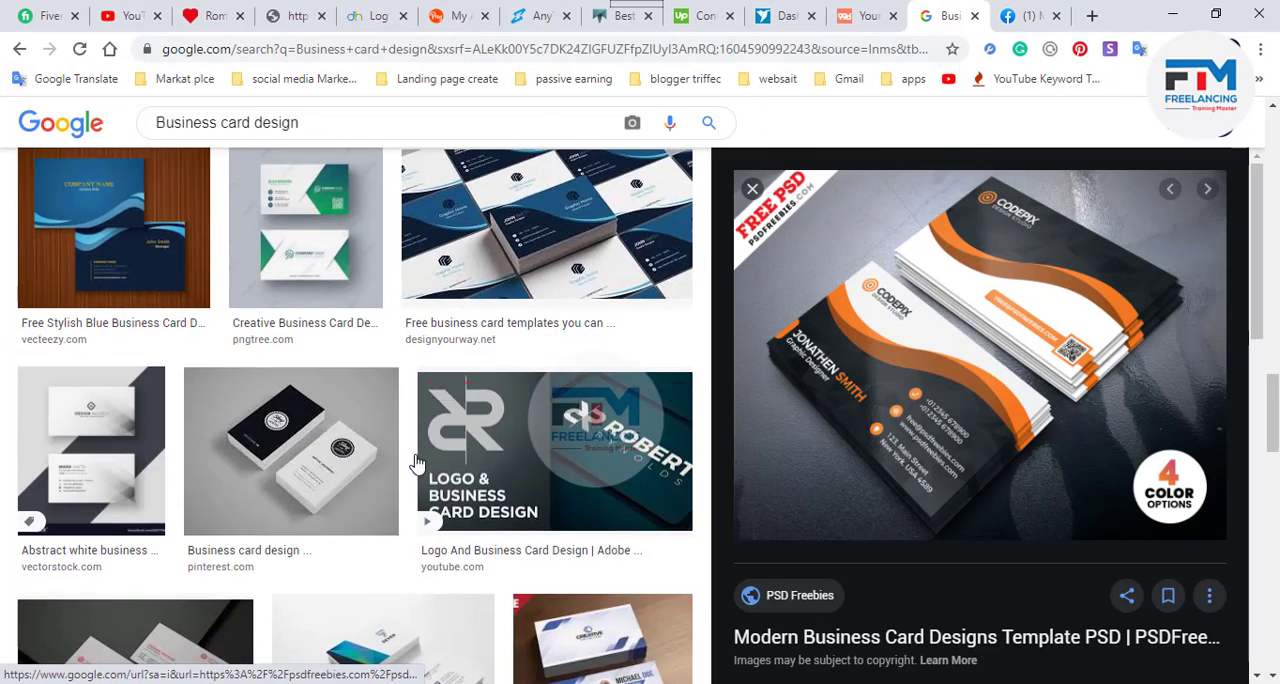
pyautogui.scroll(-4, 417, 462)
pyautogui.scroll(-7, 417, 462)
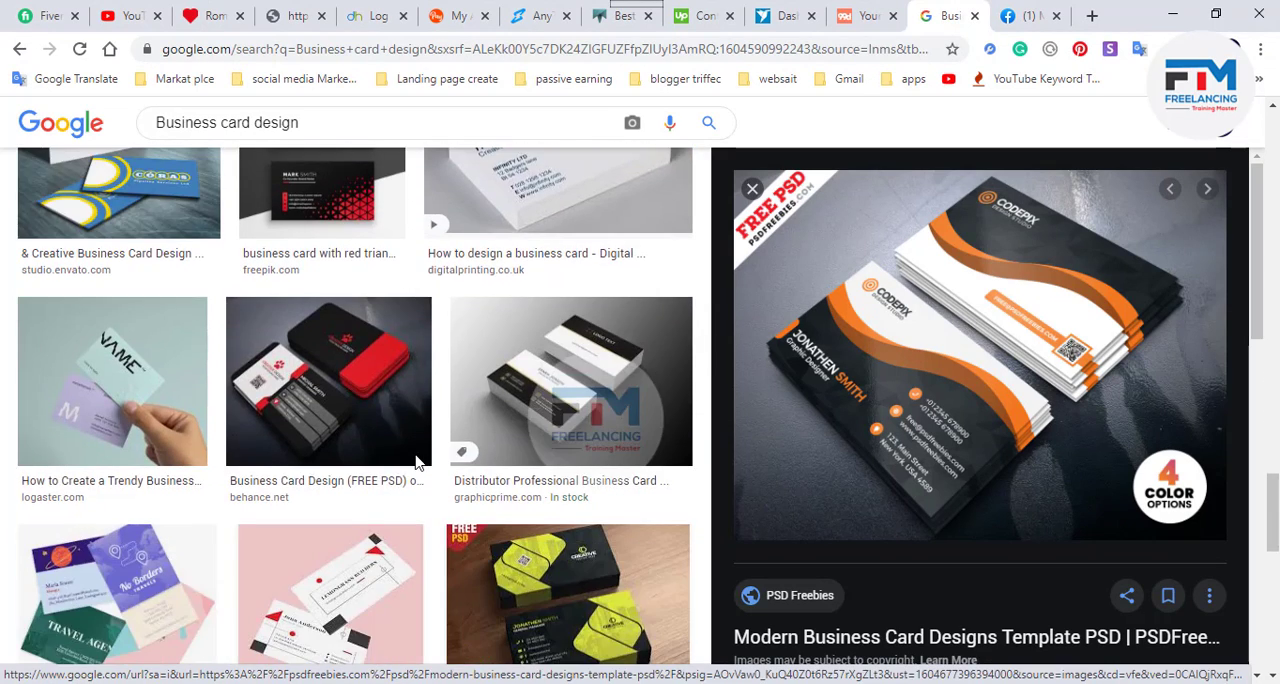
pyautogui.scroll(-2, 417, 463)
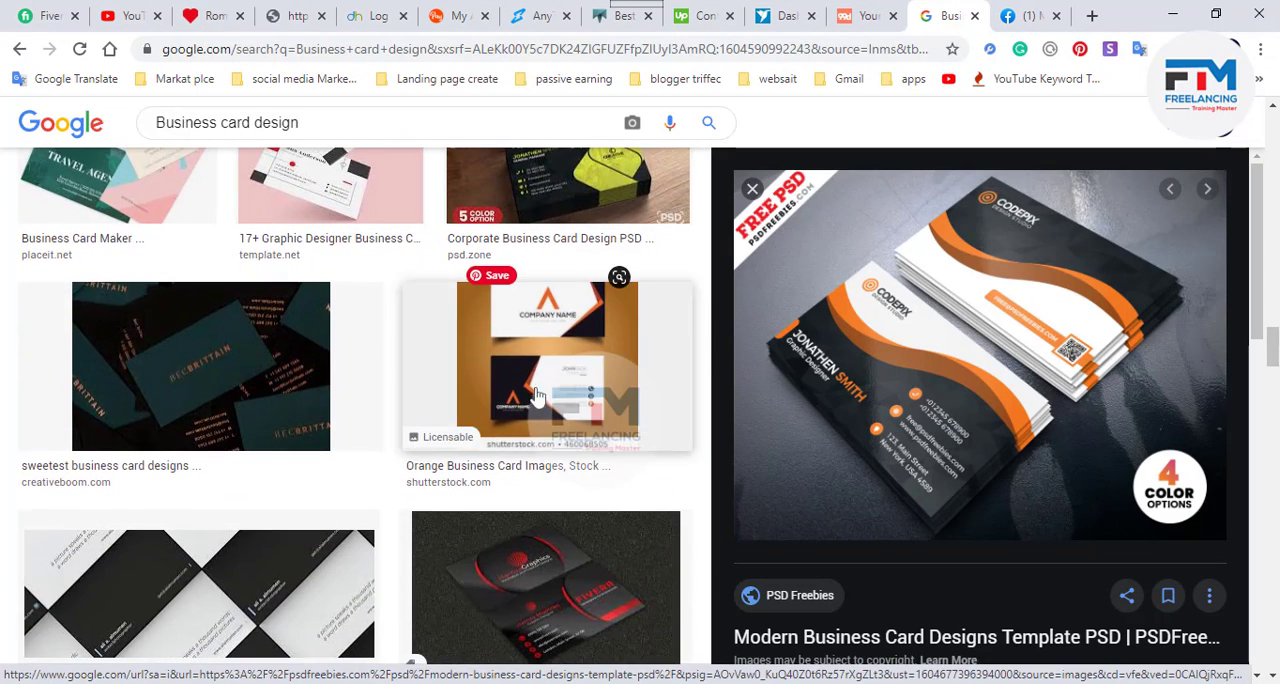
pyautogui.click(550, 435)
pyautogui.rightClick(992, 328)
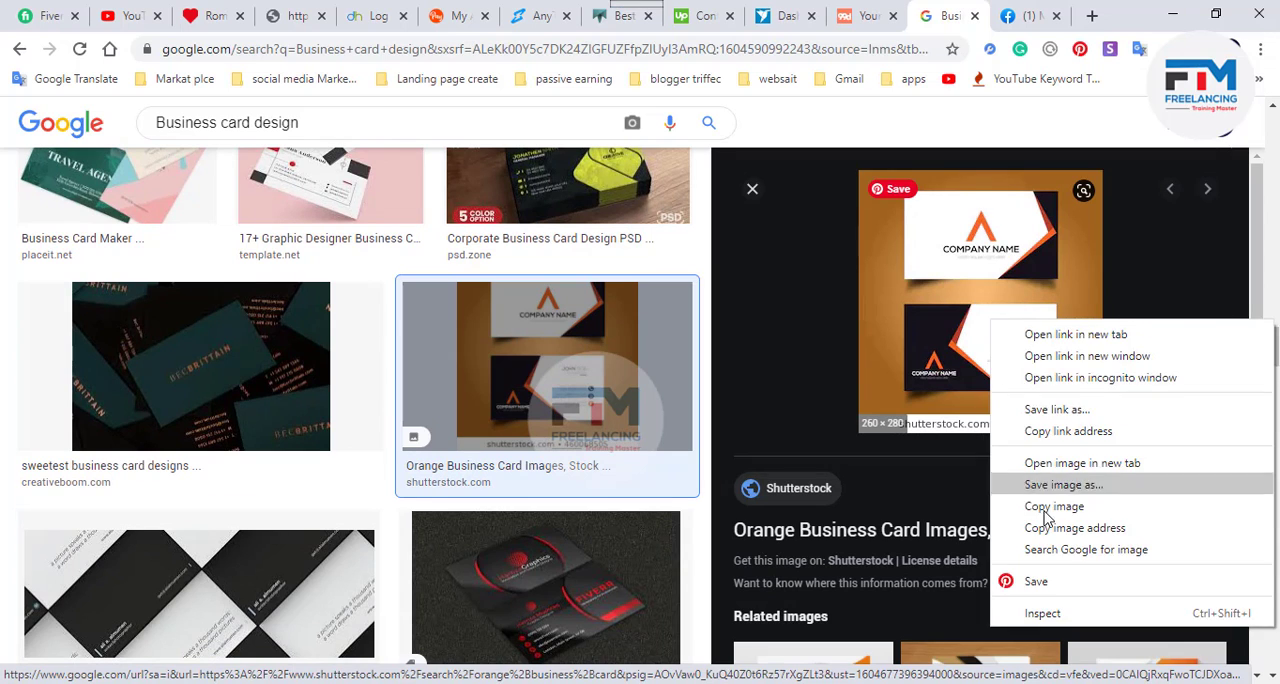
pyautogui.click(1046, 506)
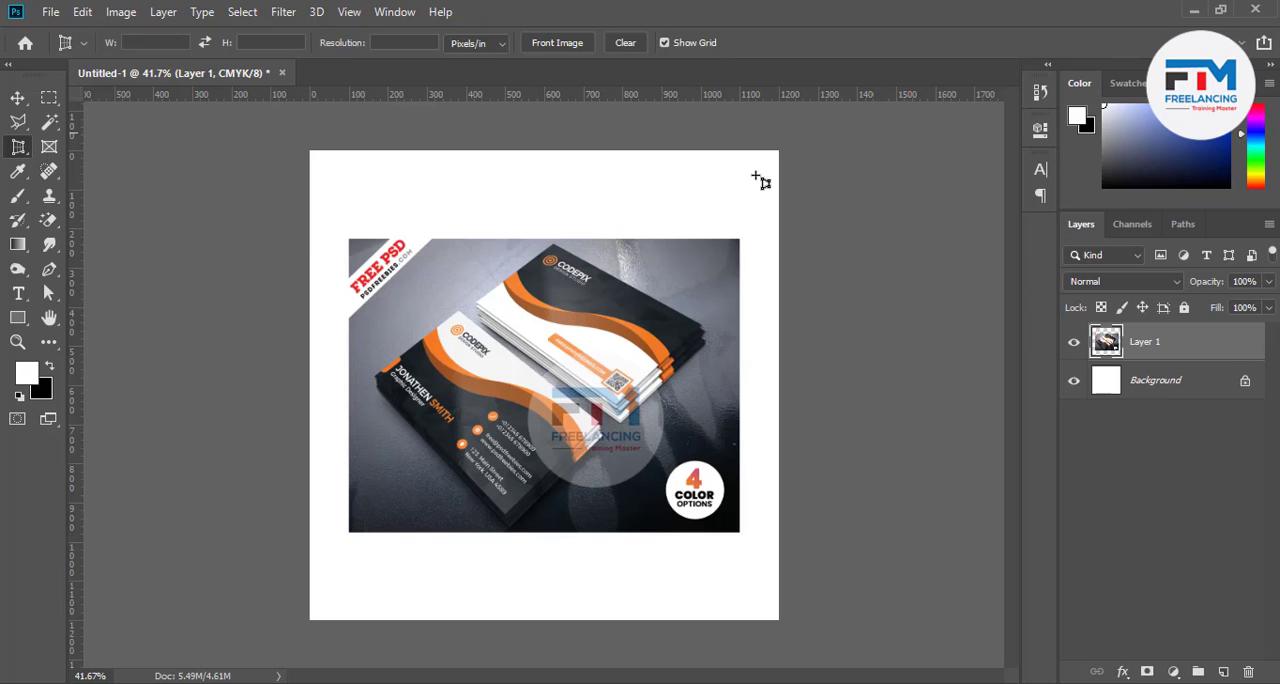
pyautogui.click(83, 12)
pyautogui.click(131, 174)
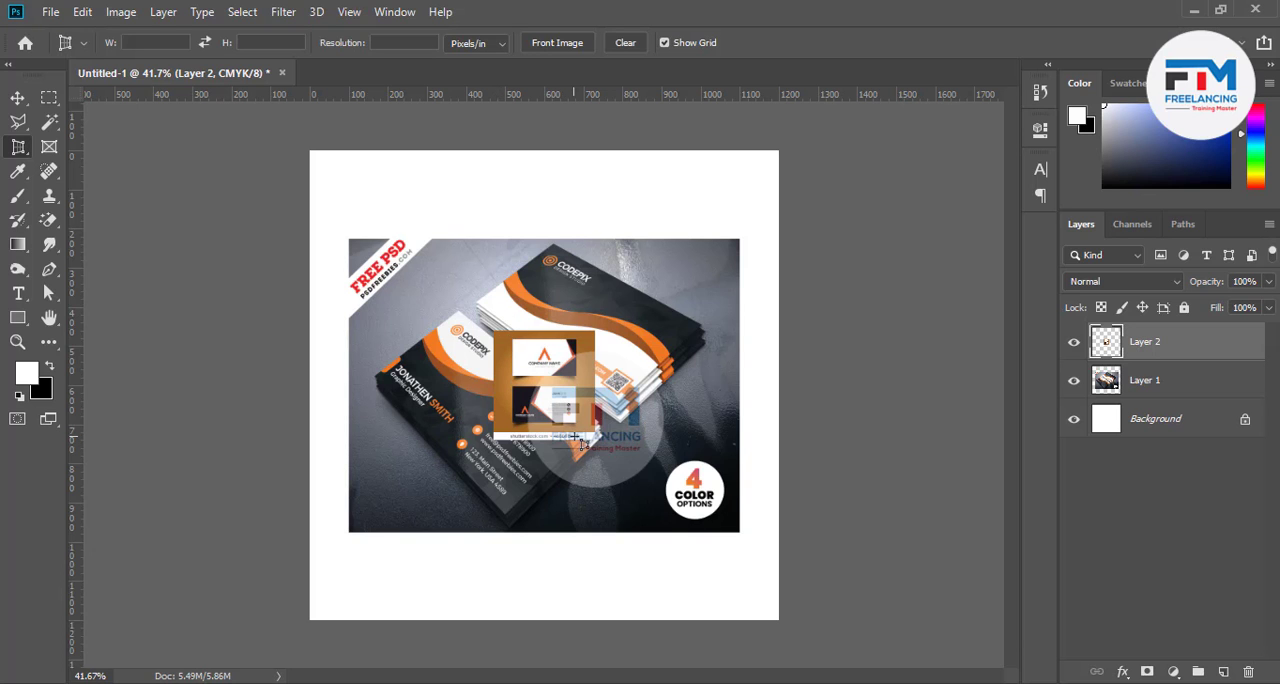
# Enlarge the pasted orange business card image on Layer 2 proportionally to about 399% and apply the transform
pyautogui.hotkey('ctrl', 't')
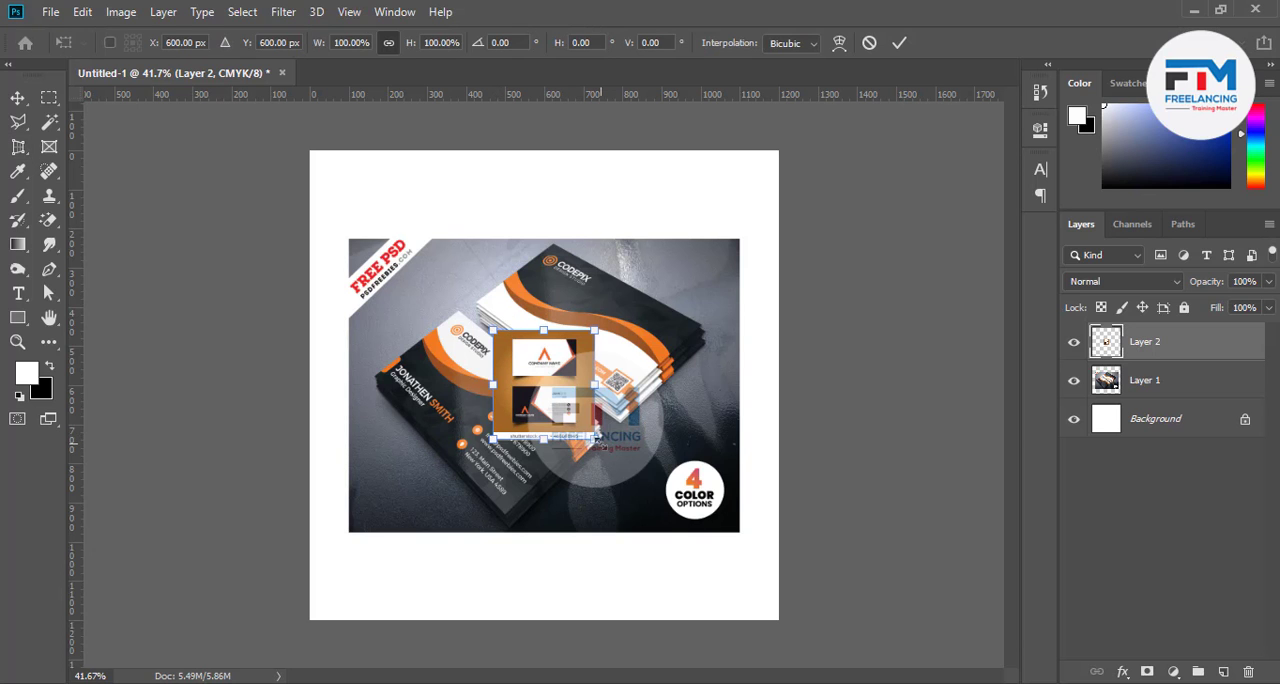
pyautogui.moveTo(596, 438); pyautogui.dragTo(796, 572)
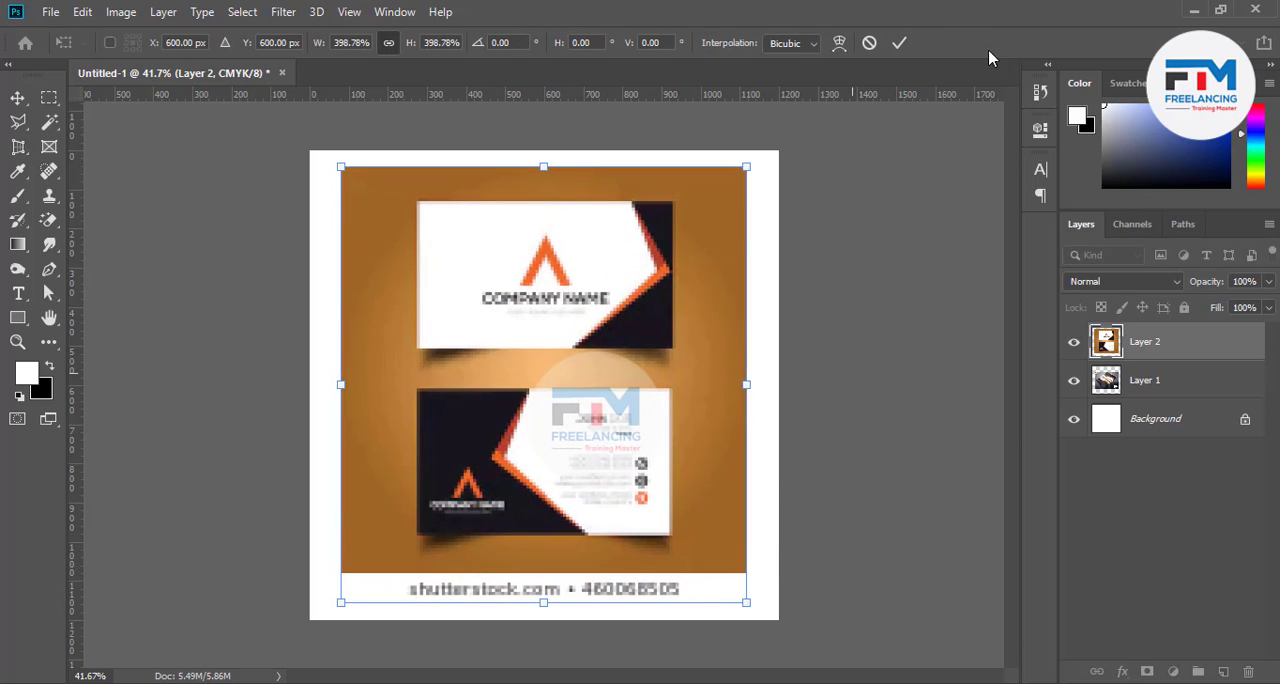
pyautogui.click(899, 42)
# Hide Layer 2 and perspective-crop the image to the four corners of the front business card with the white and dark design
pyautogui.press('c')
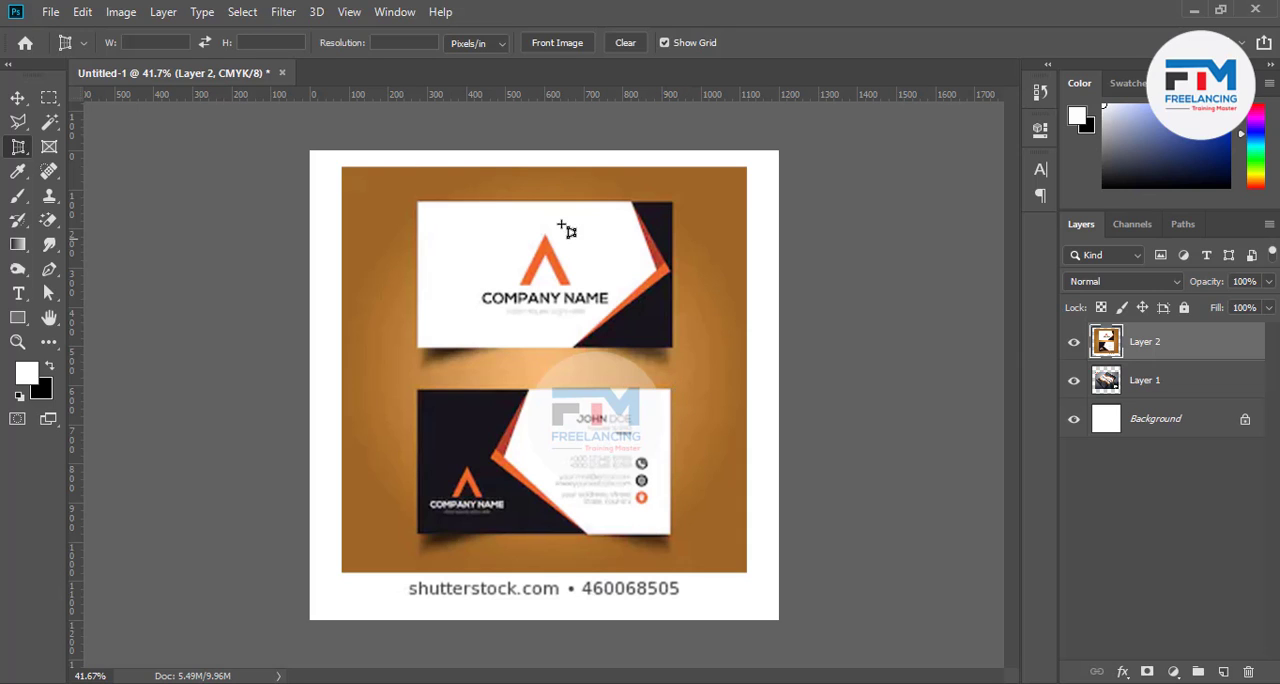
pyautogui.click(1074, 342)
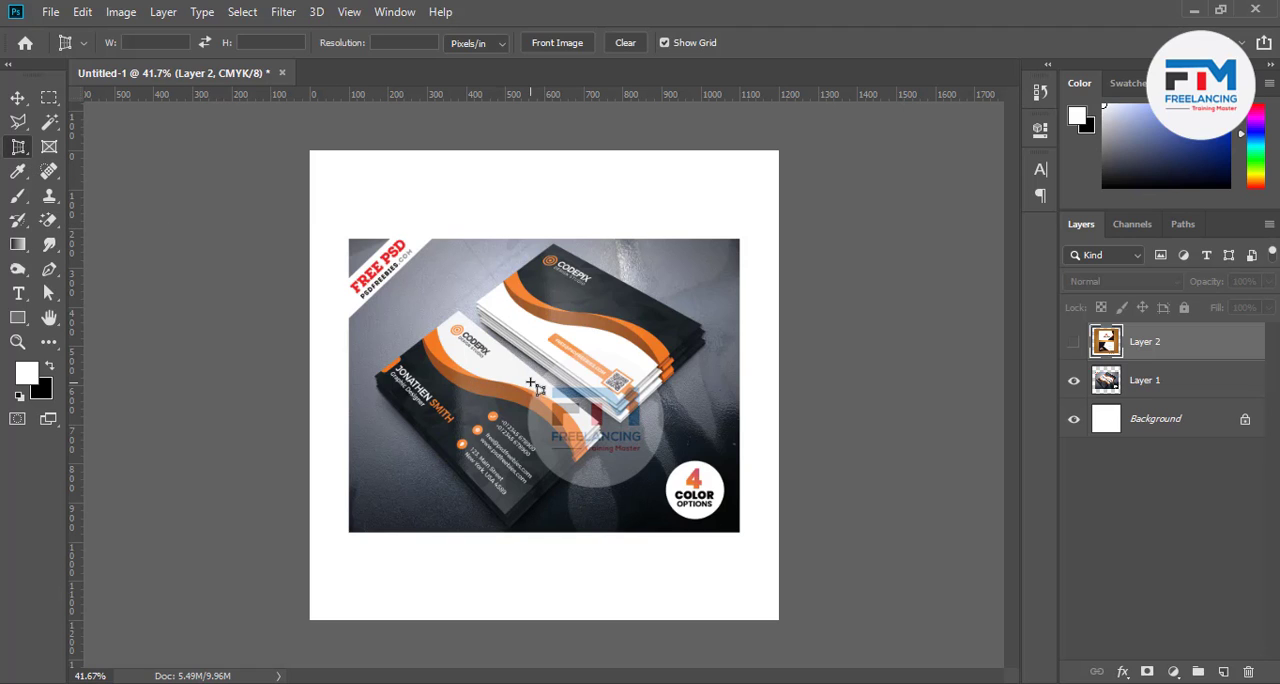
pyautogui.click(459, 313)
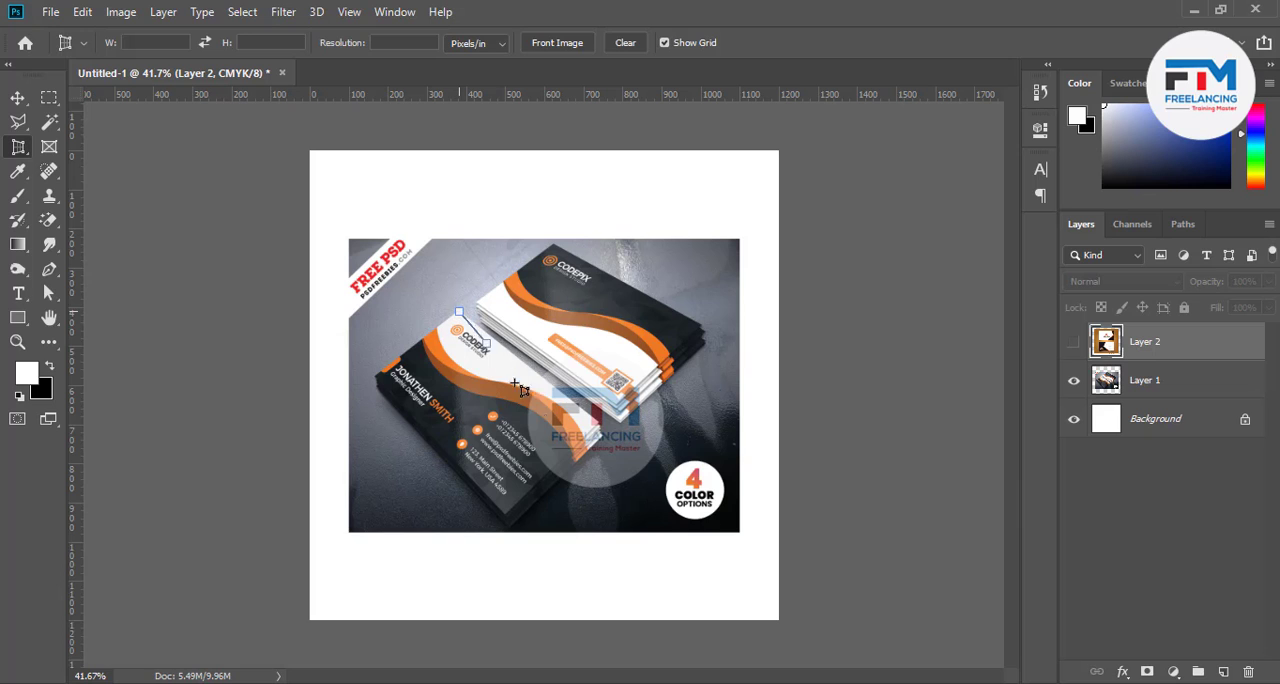
pyautogui.click(596, 434)
pyautogui.click(505, 512)
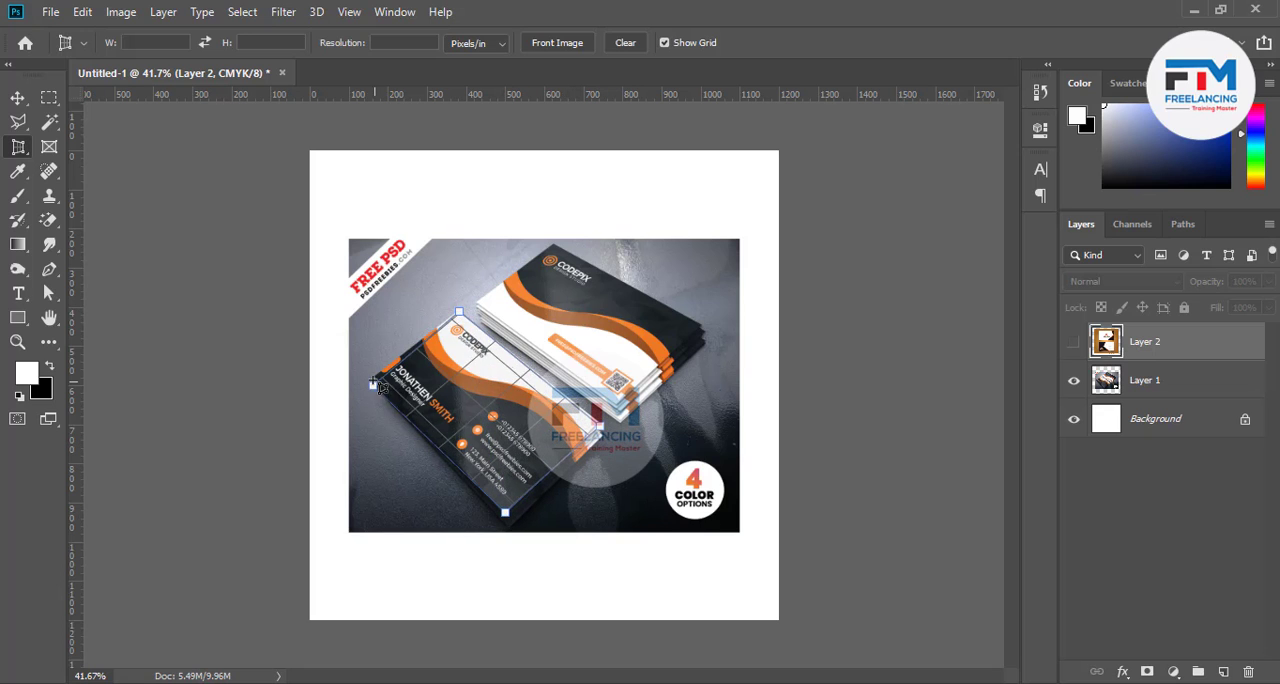
pyautogui.click(374, 377)
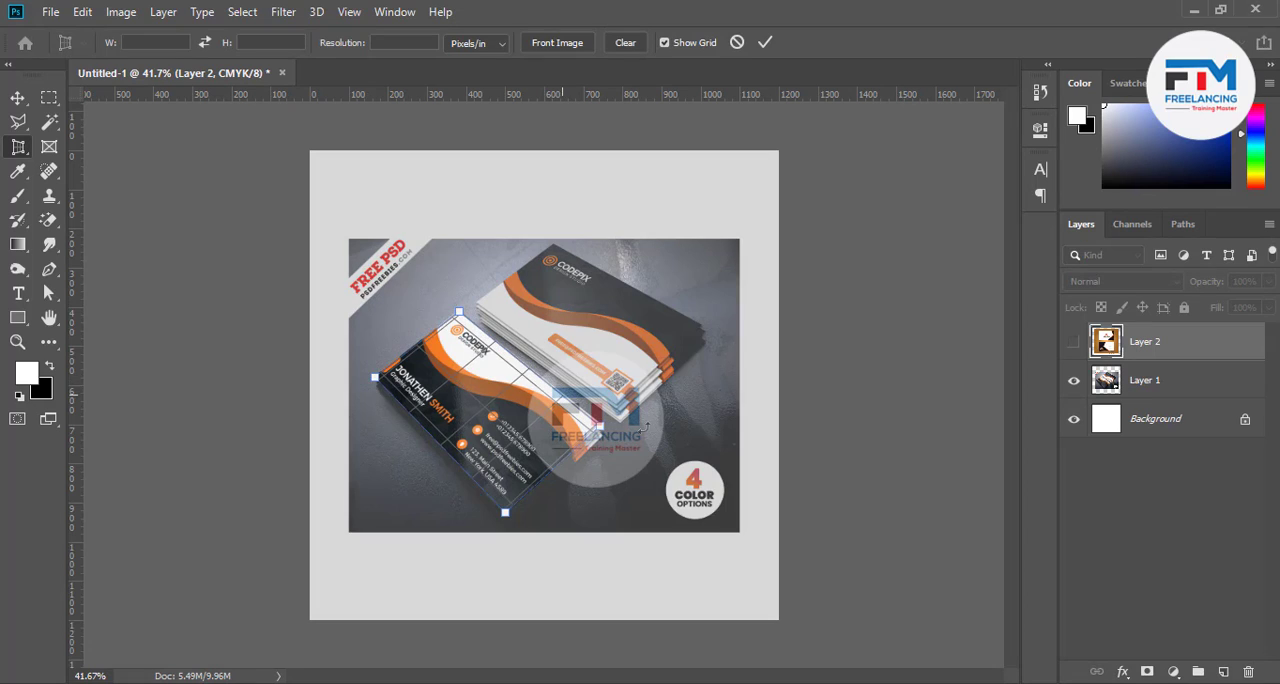
pyautogui.click(765, 43)
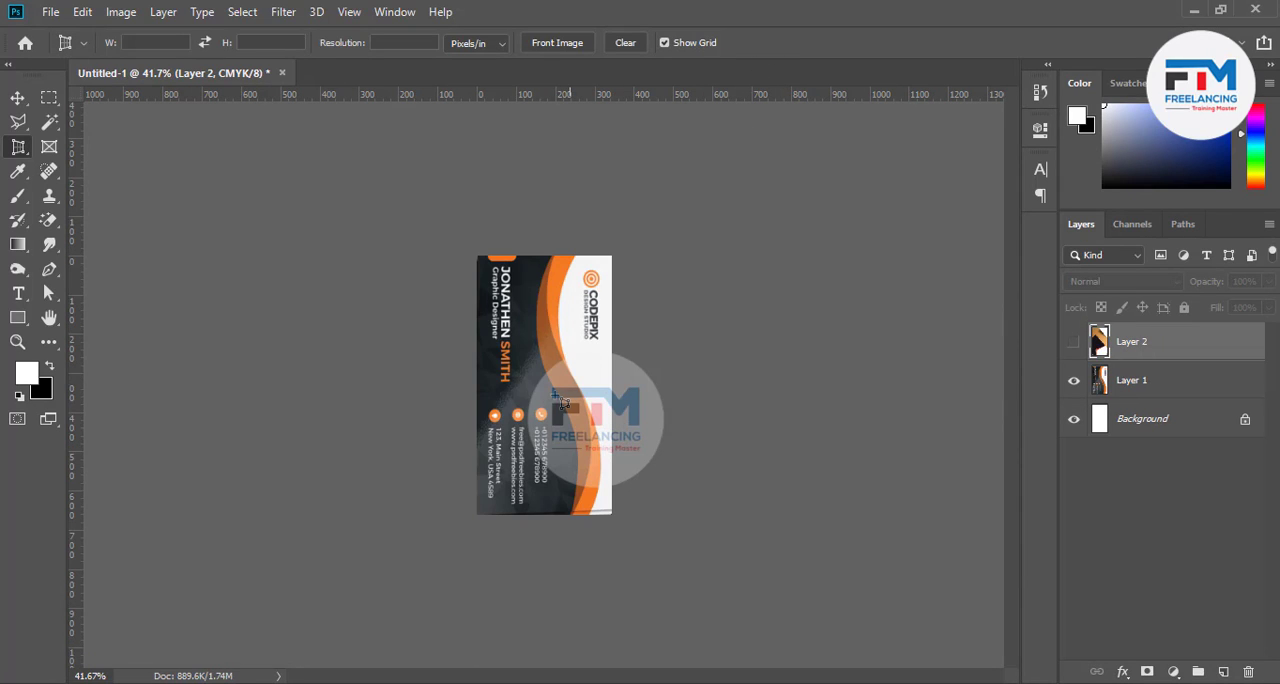
# Rotate the cropped business card canvas 90° counter clockwise so the card reads horizontally
pyautogui.click(121, 12)
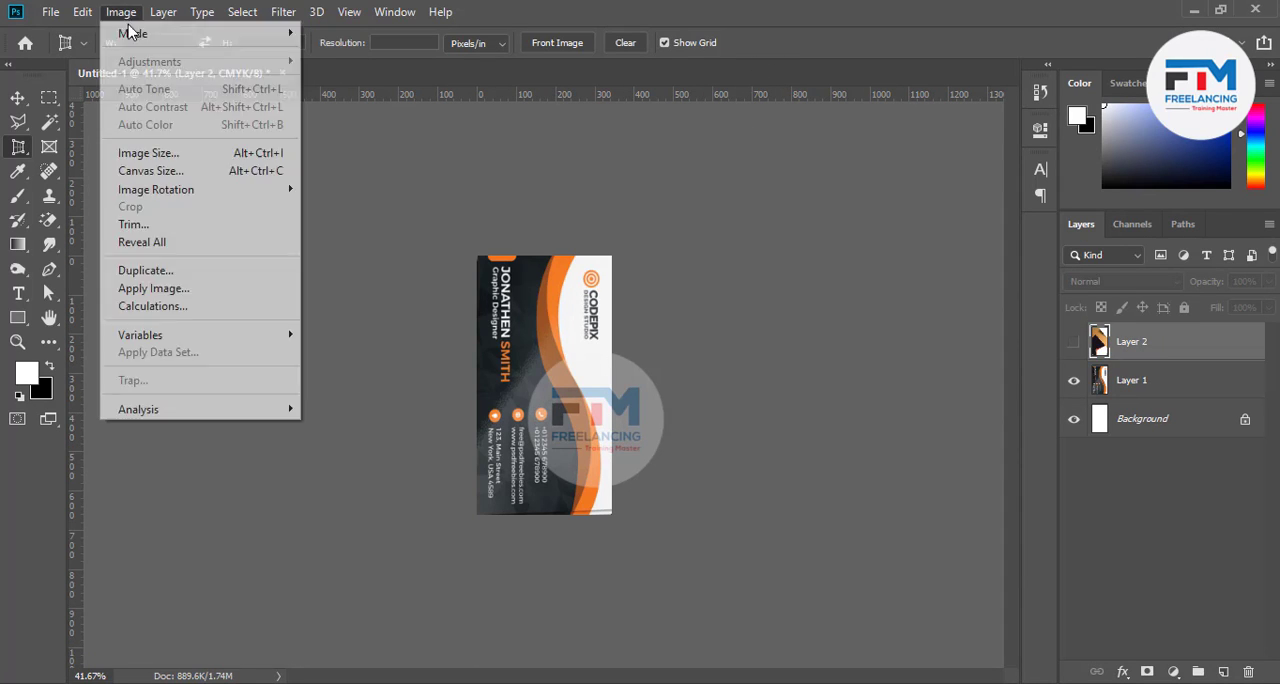
pyautogui.moveTo(200, 190)
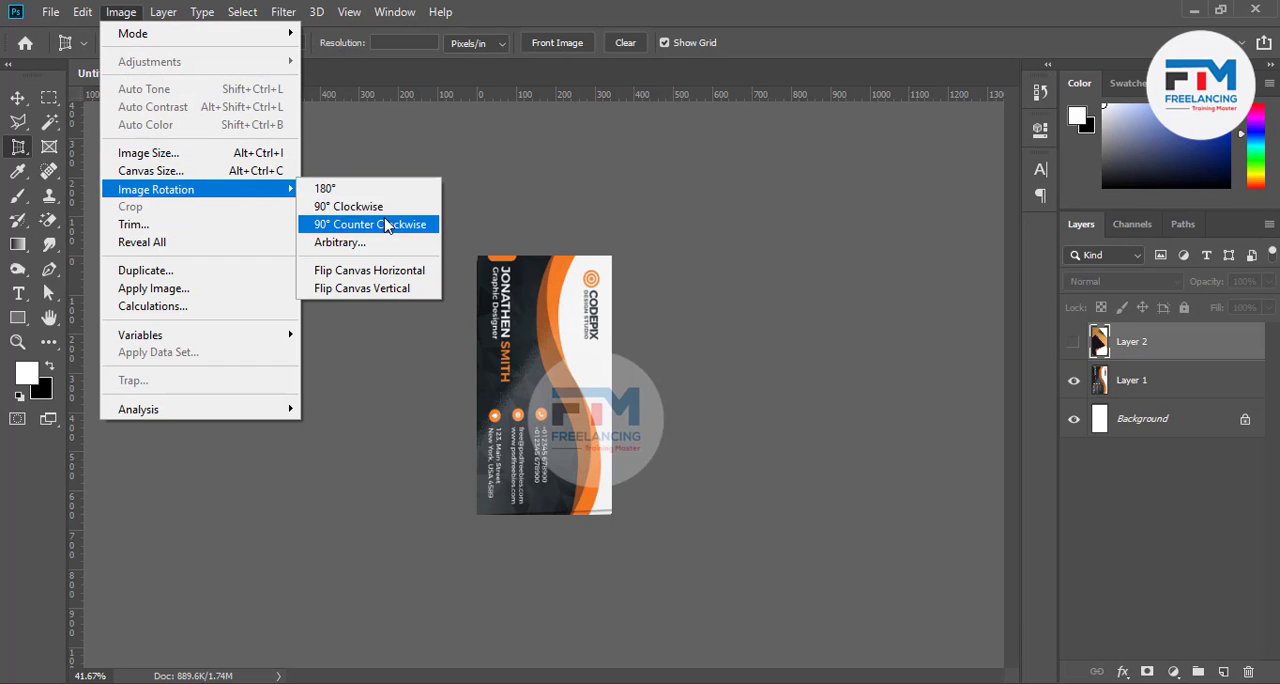
pyautogui.click(395, 225)
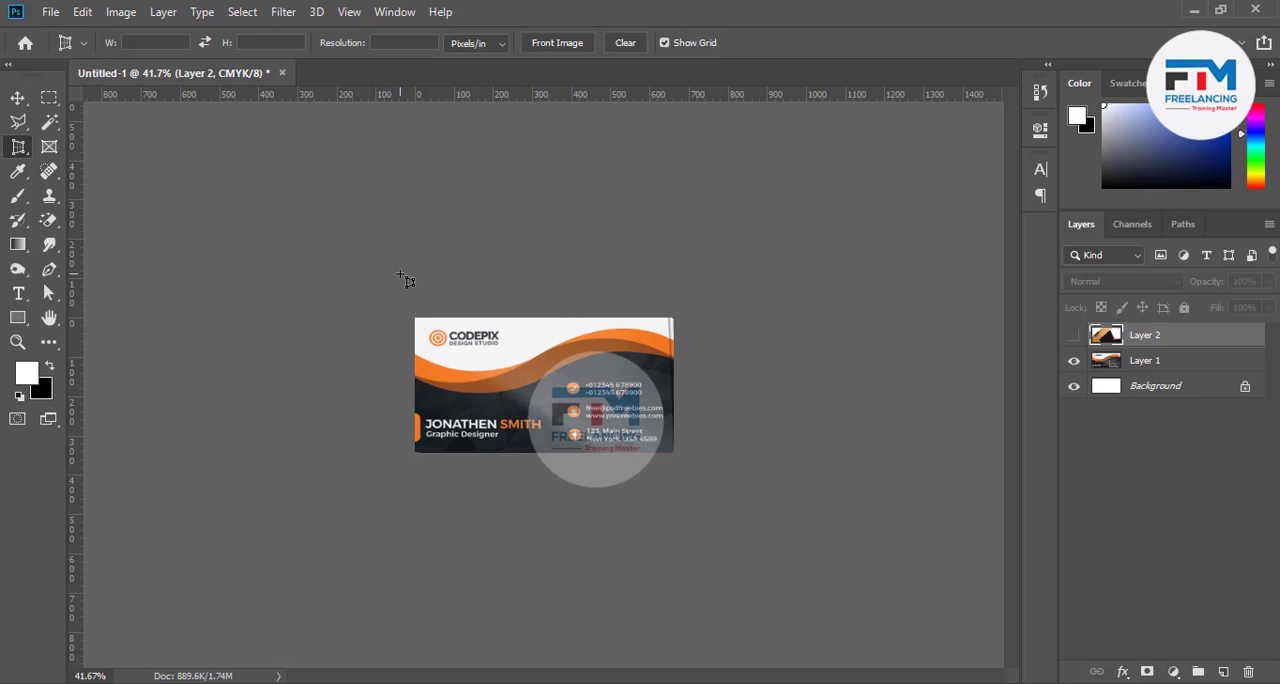
# Undo the canvas rotation and the perspective crop, and switch to the regular Crop Tool
pyautogui.hotkey('ctrl', 'z')
pyautogui.hotkey('ctrl', 'z')
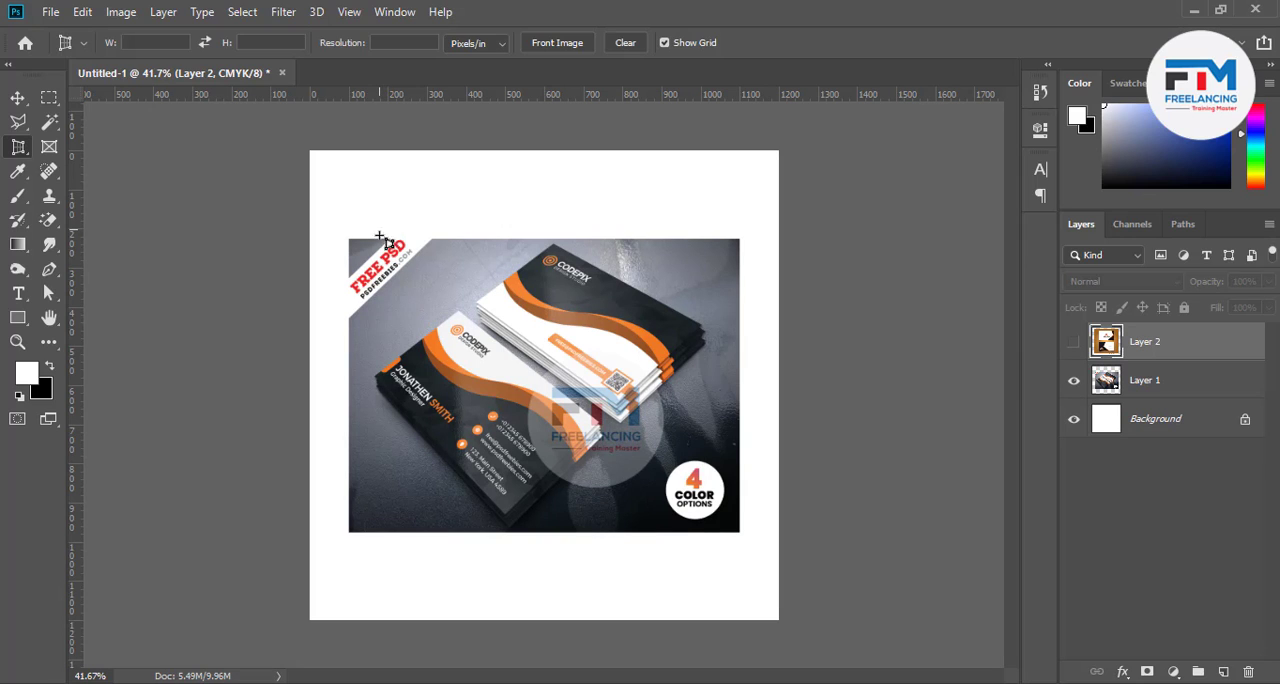
pyautogui.rightClick(27, 149)
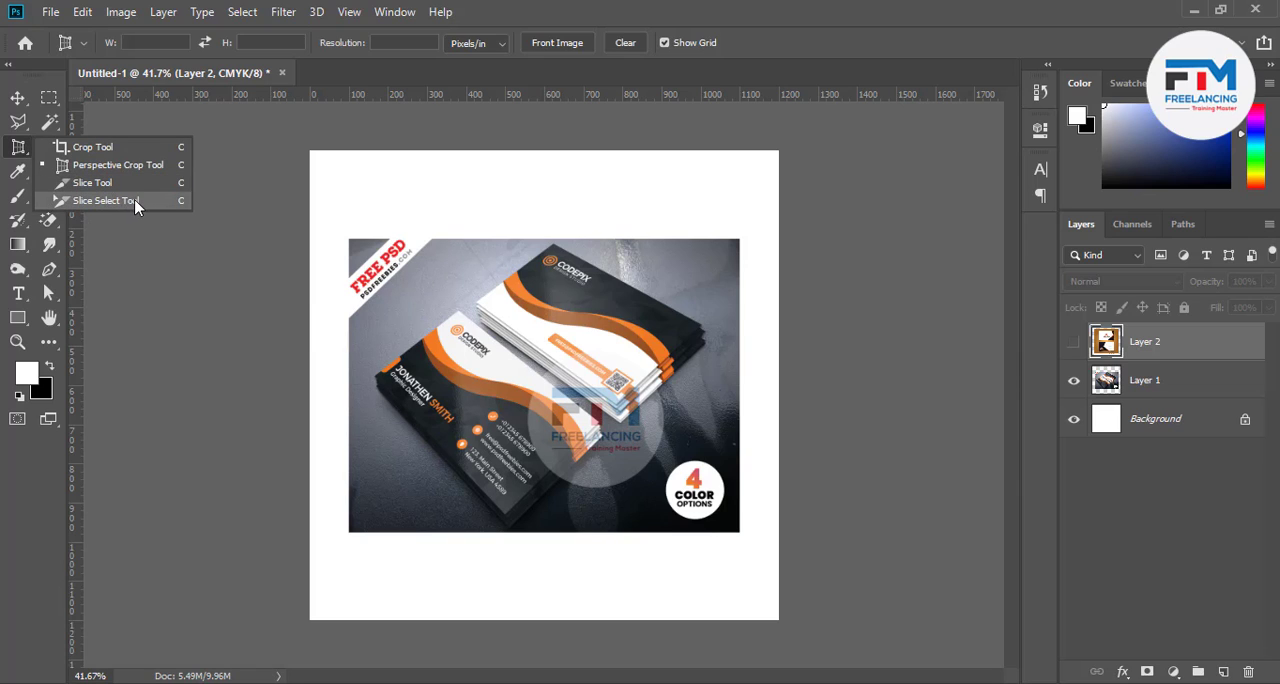
pyautogui.click(19, 148)
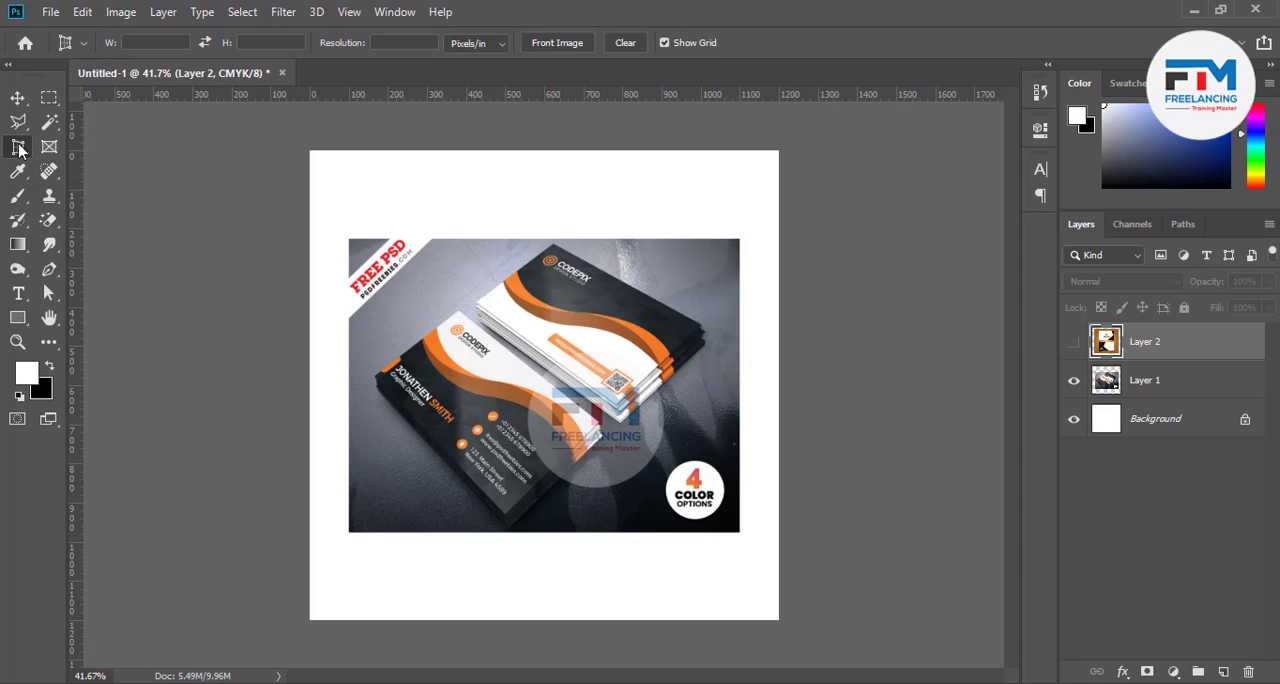
pyautogui.rightClick(19, 148)
pyautogui.click(80, 147)
# Hide Layer 1 and draw a circular frame about 485 px wide, with a rectangular frame about 450 × 515 px beside it
pyautogui.click(49, 147)
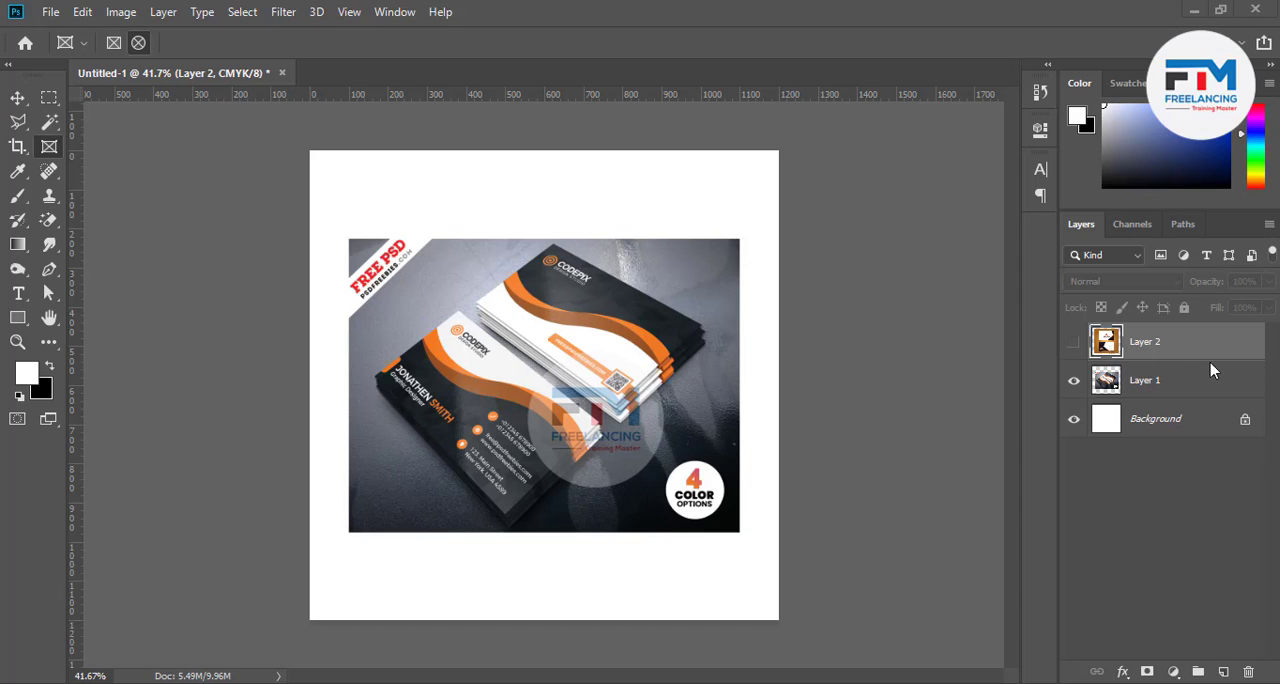
pyautogui.click(1074, 383)
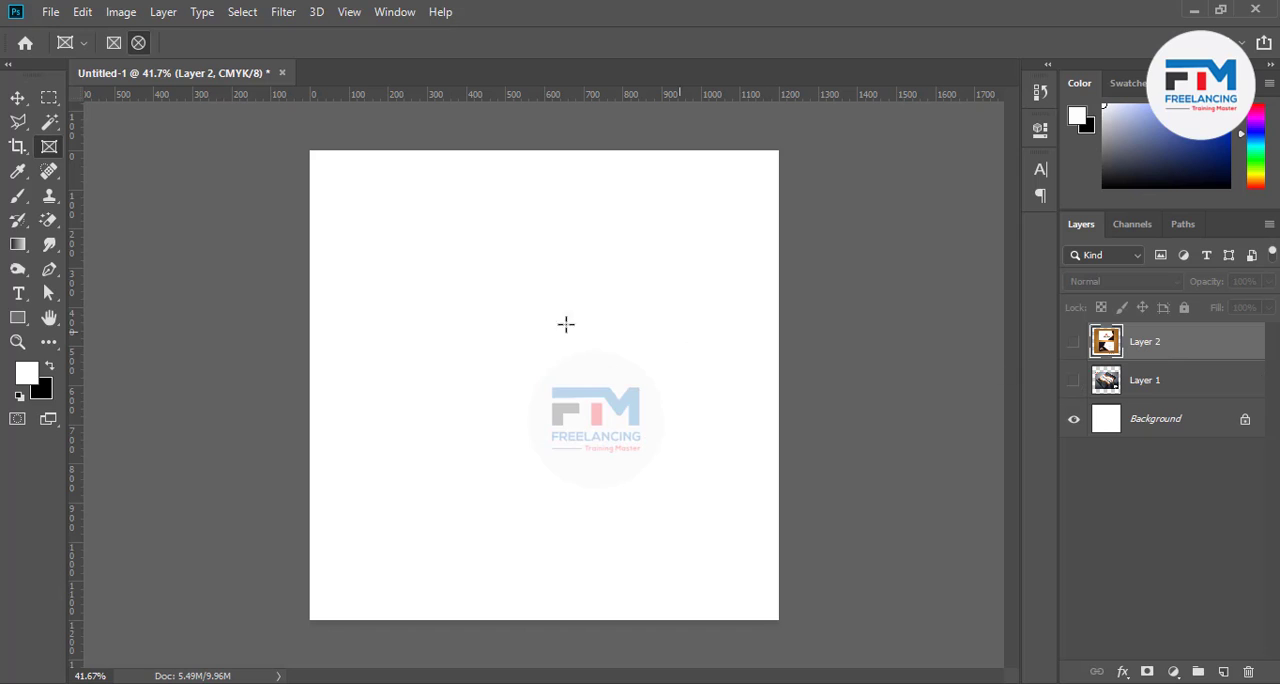
pyautogui.moveTo(378, 213); pyautogui.dragTo(567, 386)
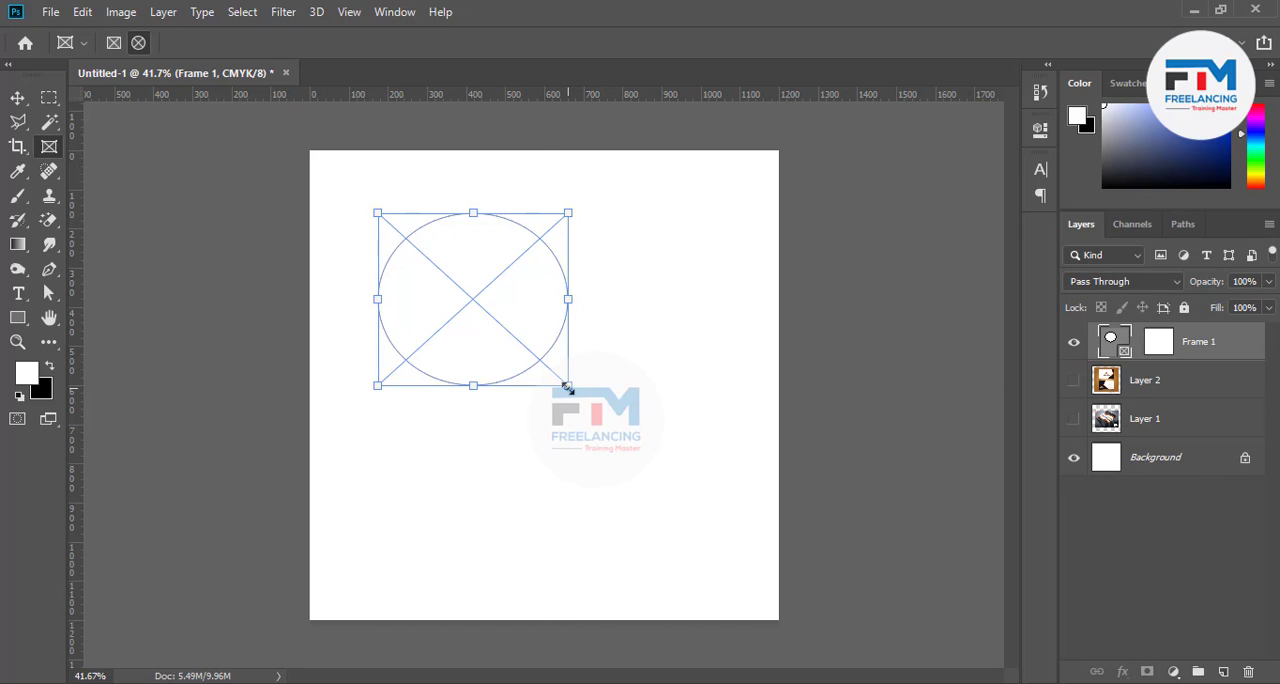
pyautogui.hotkey('ctrl', 'z')
pyautogui.moveTo(447, 278); pyautogui.dragTo(562, 373)
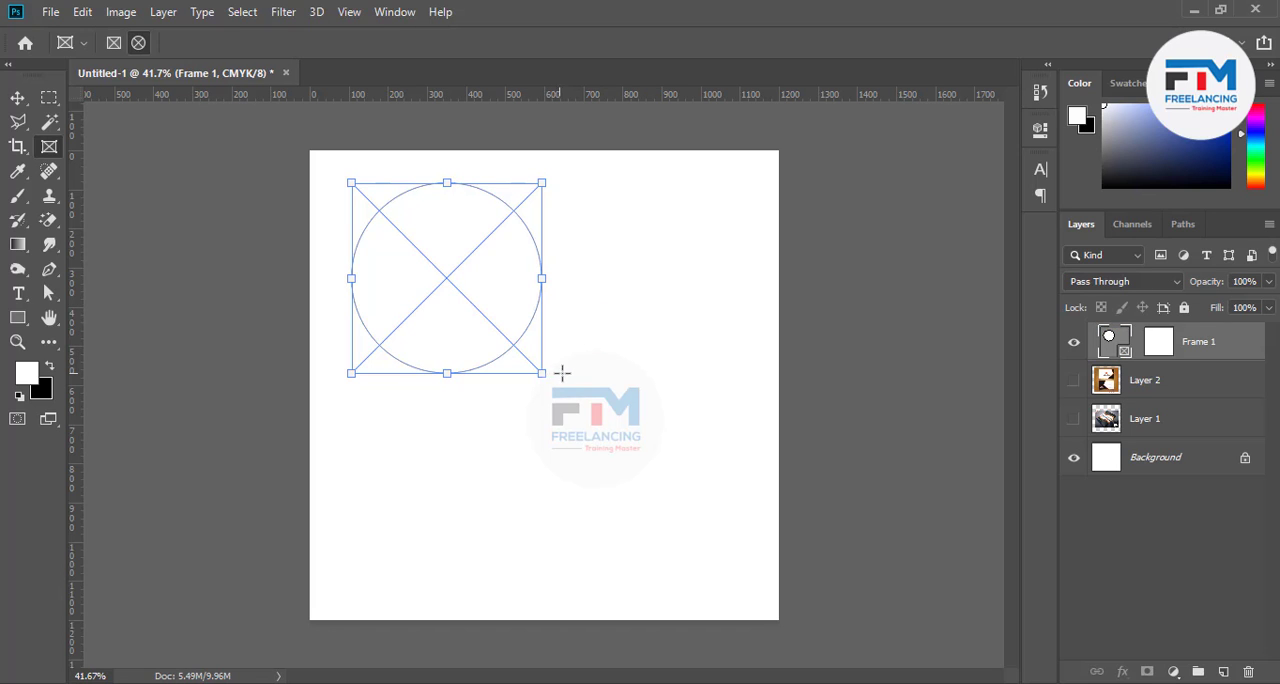
pyautogui.click(120, 43)
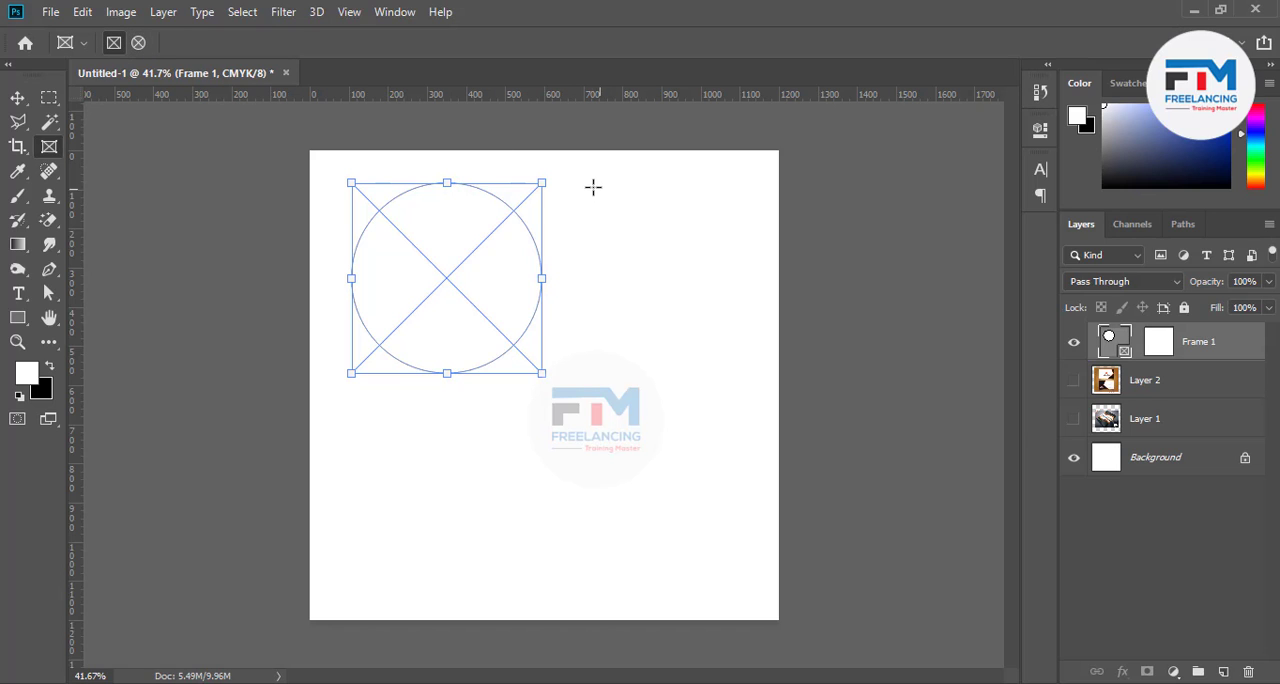
pyautogui.moveTo(588, 183); pyautogui.dragTo(763, 384)
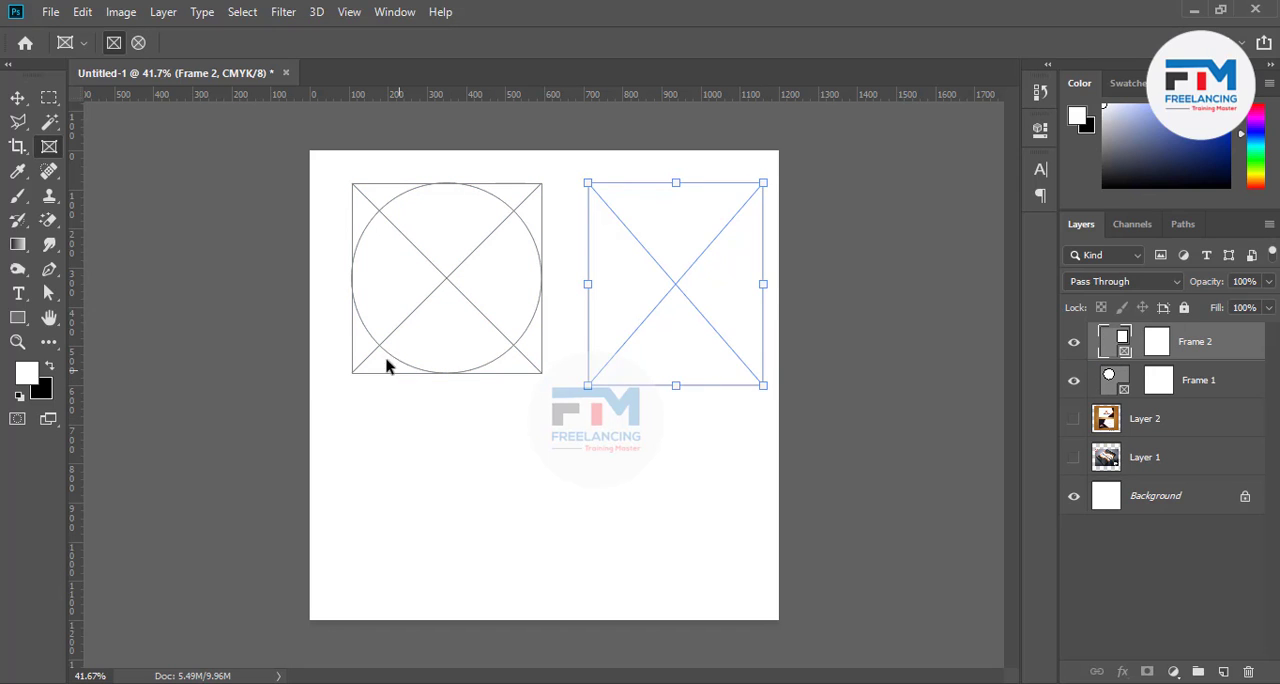
# Draw a rectangle shape about 503 × 418 px on the canvas below the circular frame
pyautogui.click(17, 317)
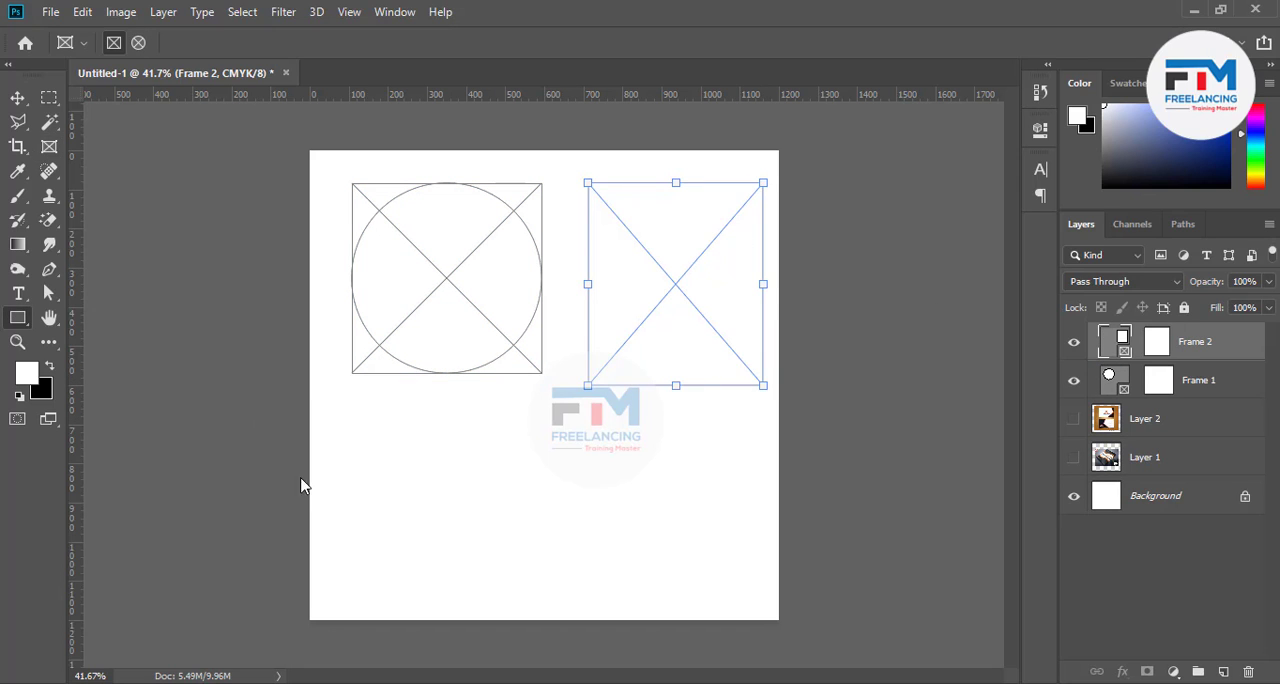
pyautogui.moveTo(341, 439); pyautogui.dragTo(538, 603)
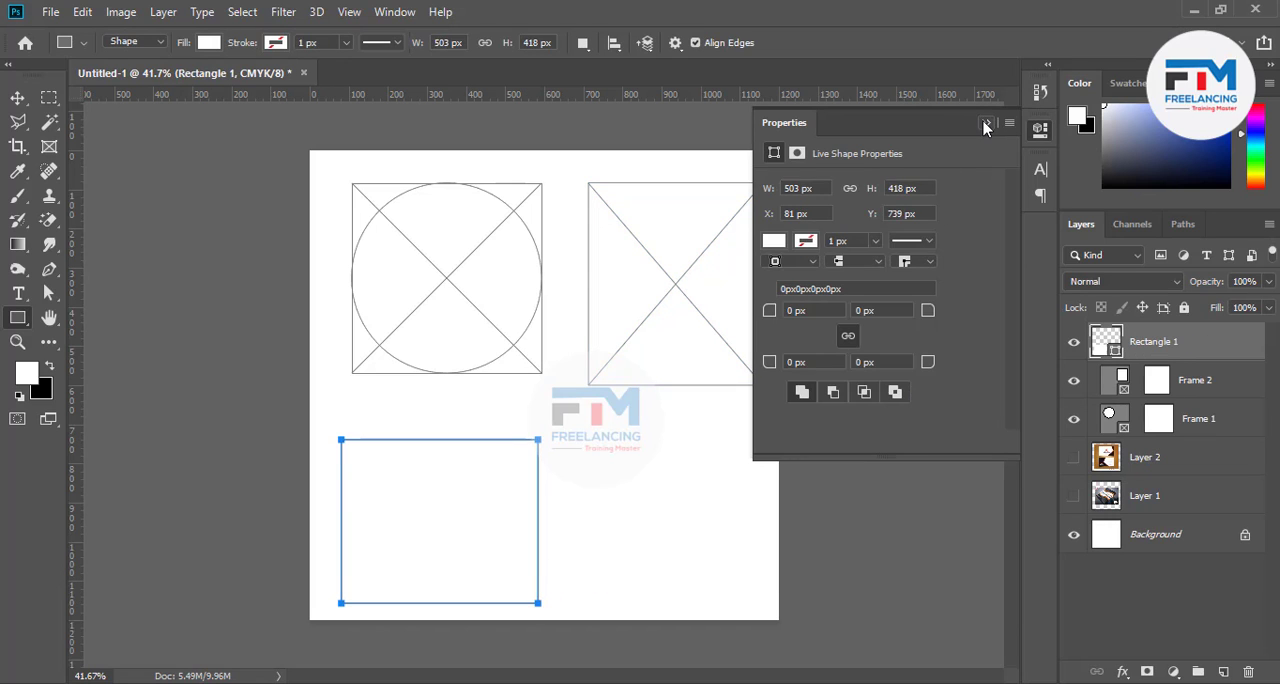
pyautogui.click(985, 123)
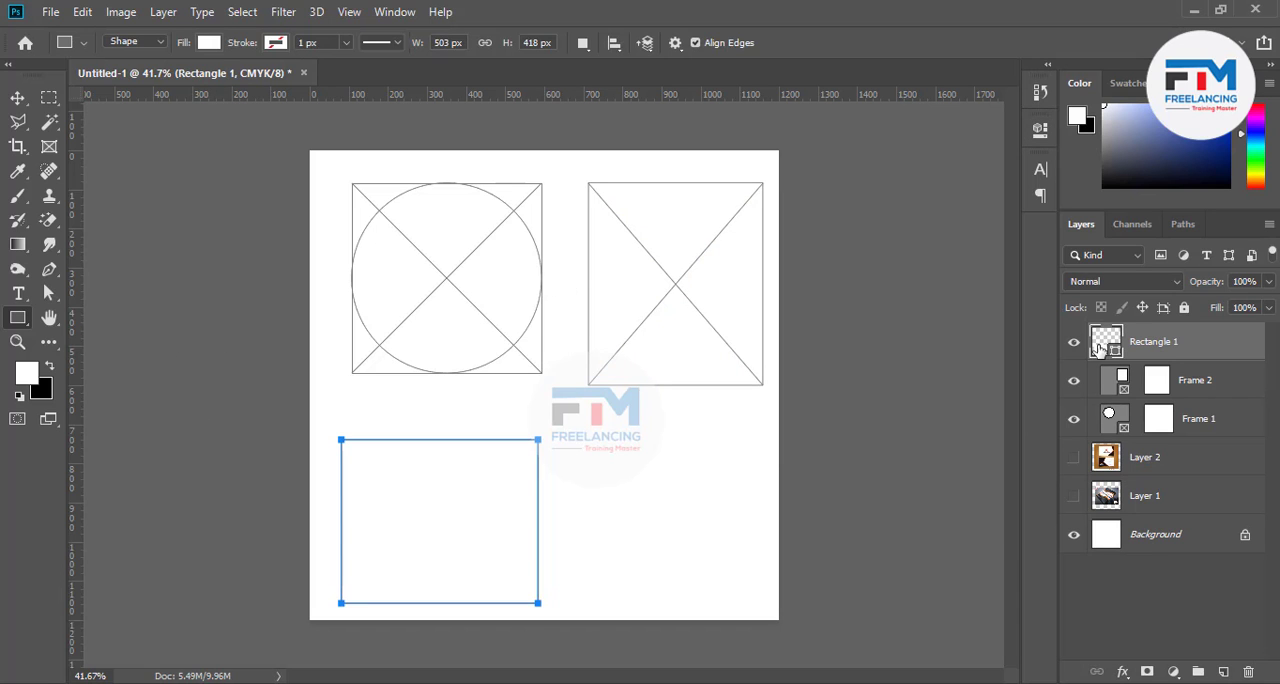
# Fill the new rectangle shape with solid red, hex fa0000
pyautogui.doubleClick(1106, 342)
pyautogui.moveTo(888, 263); pyautogui.dragTo(1021, 228)
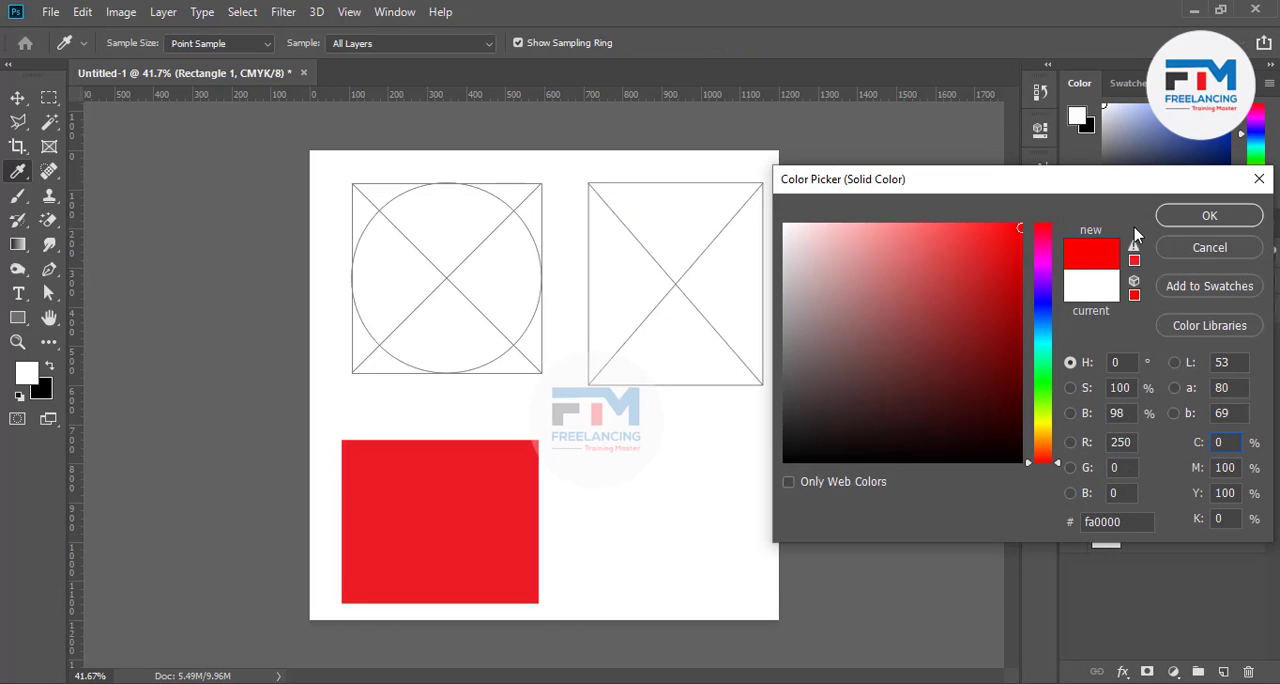
pyautogui.click(1186, 222)
pyautogui.click(1209, 216)
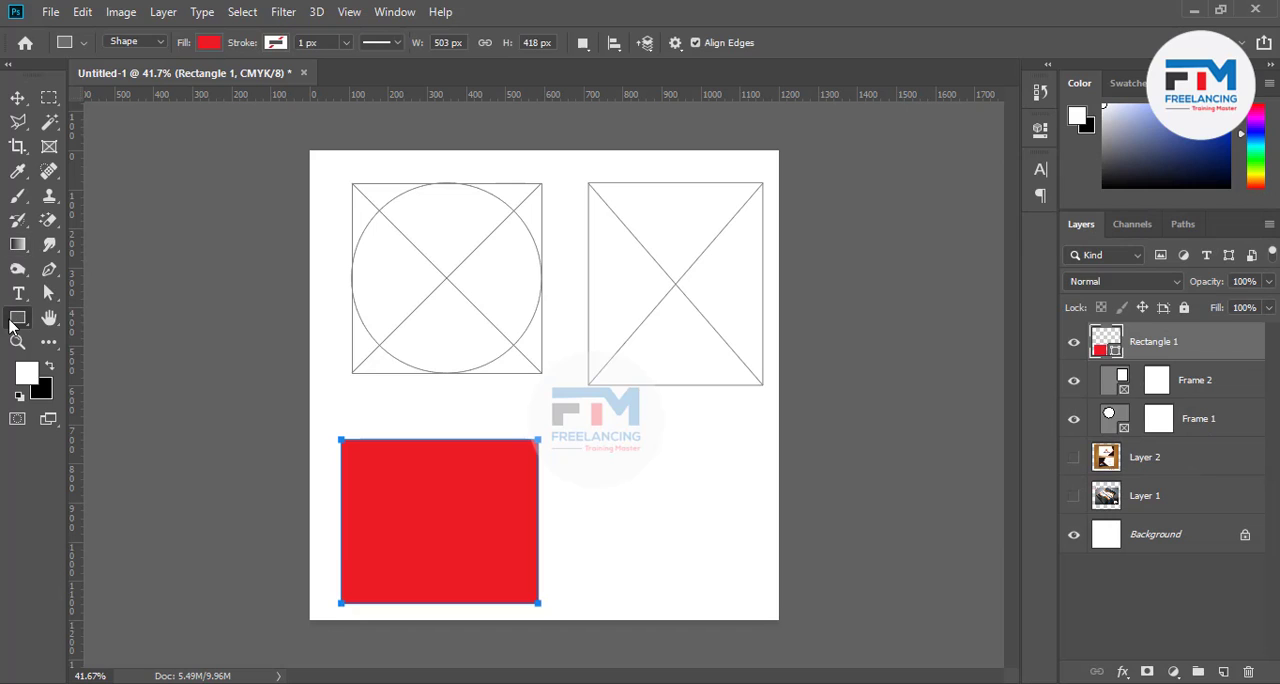
# Draw a red circle about 484 × 484 px with the Ellipse tool and position it below the rectangular frame
pyautogui.rightClick(17, 320)
pyautogui.click(94, 354)
pyautogui.moveTo(630, 472)
pyautogui.mouseDown()
pyautogui.moveTo(737, 591)
pyautogui.moveTo(723, 591)
pyautogui.mouseUp()
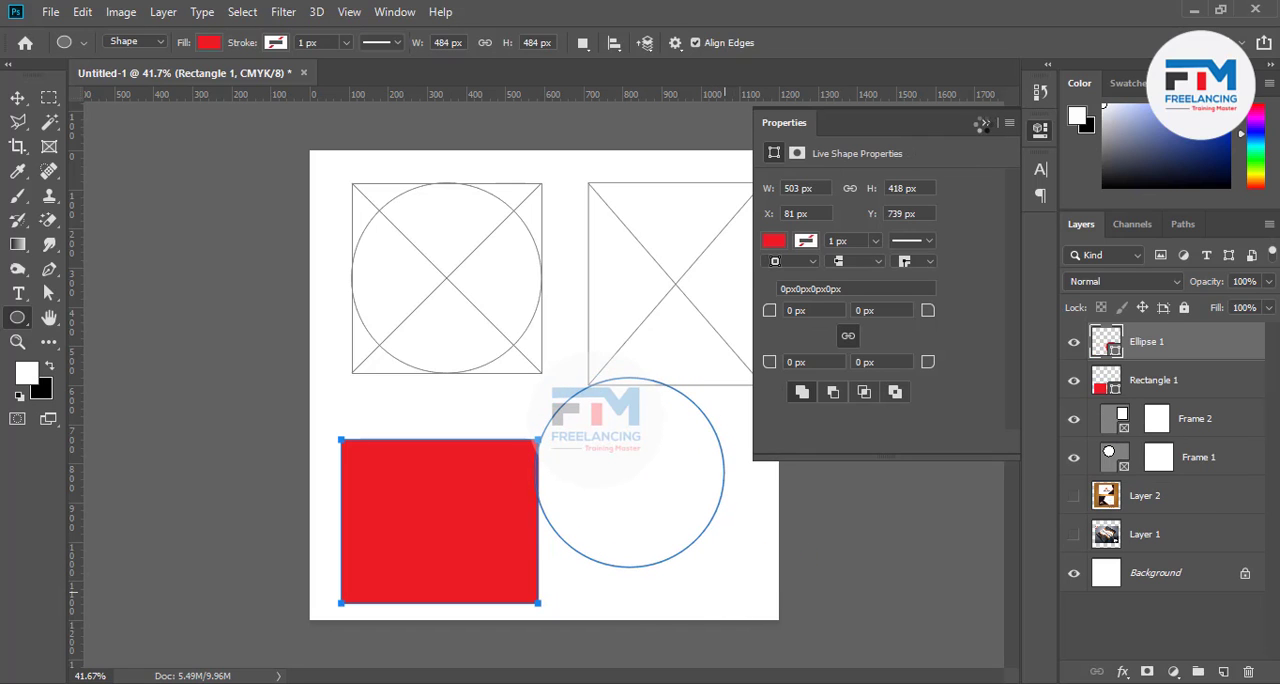
pyautogui.click(983, 124)
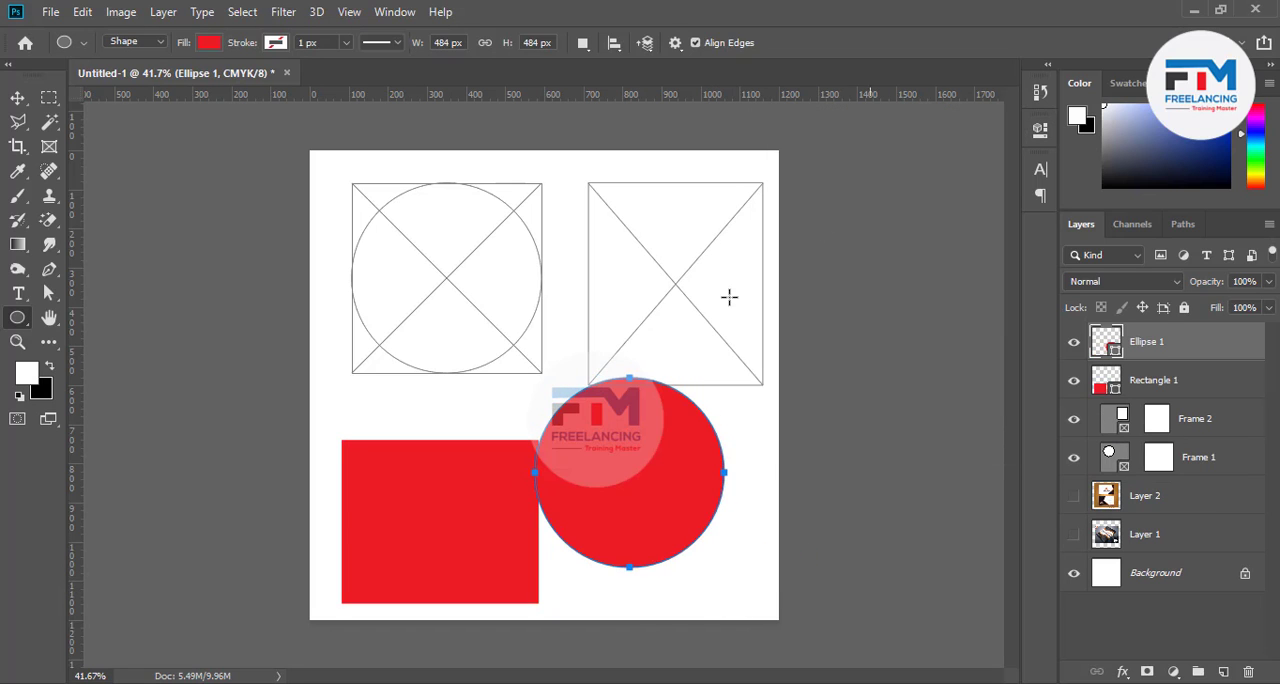
pyautogui.click(17, 97)
pyautogui.moveTo(608, 505); pyautogui.dragTo(639, 545)
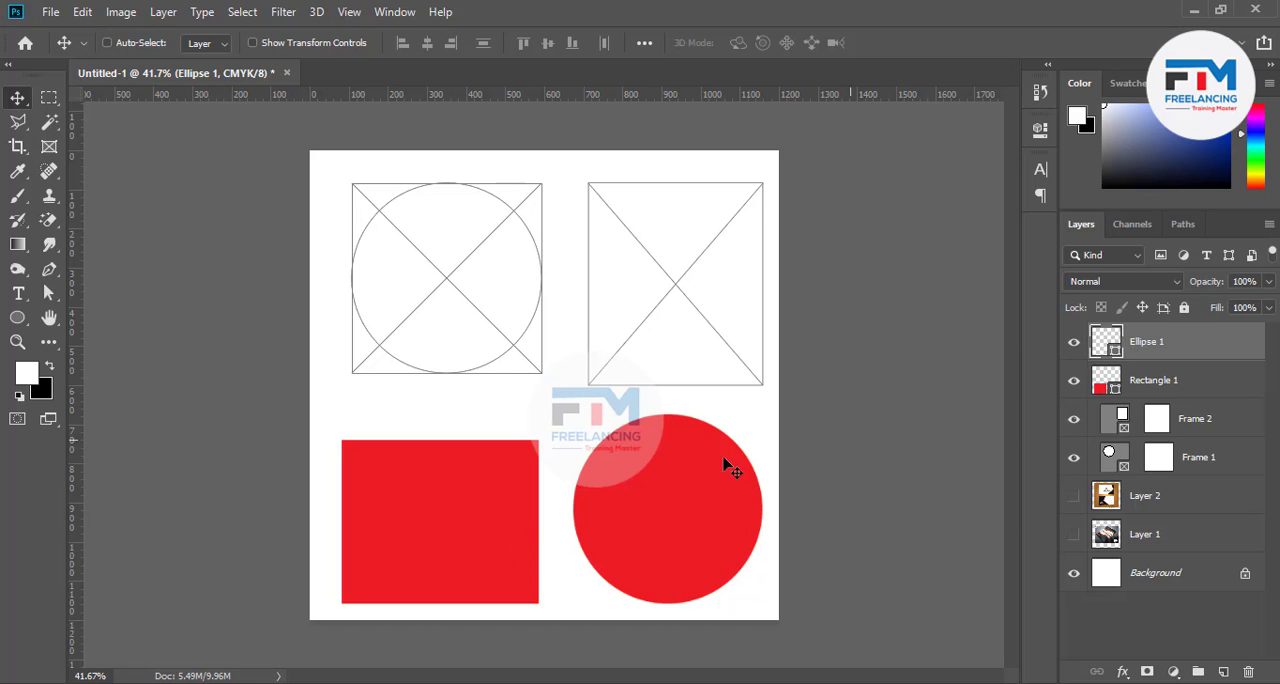
# Swap the two red shapes so the circle sits under the circular frame and the rectangle under the rectangular frame
pyautogui.hotkey('alt', '[')
pyautogui.moveTo(481, 519); pyautogui.dragTo(713, 505)
pyautogui.hotkey('alt', ']')
pyautogui.moveTo(563, 520); pyautogui.dragTo(461, 511)
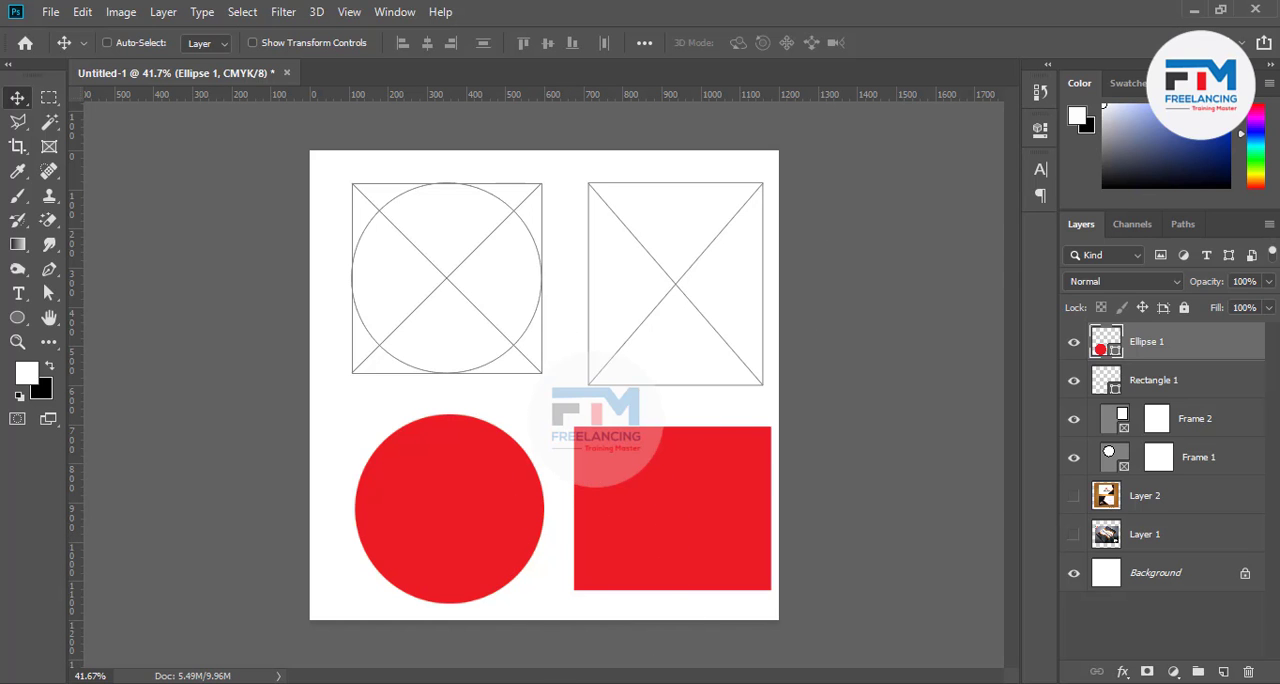
pyautogui.click(510, 683)
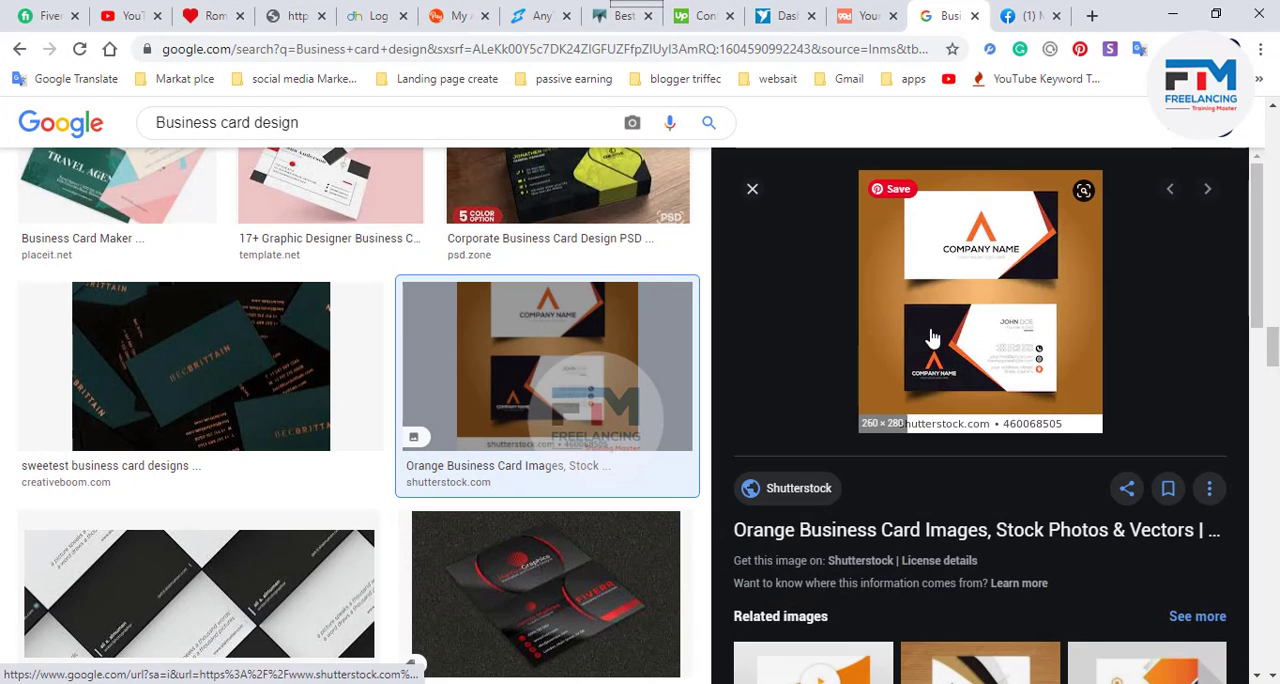
pyautogui.click(1181, 9)
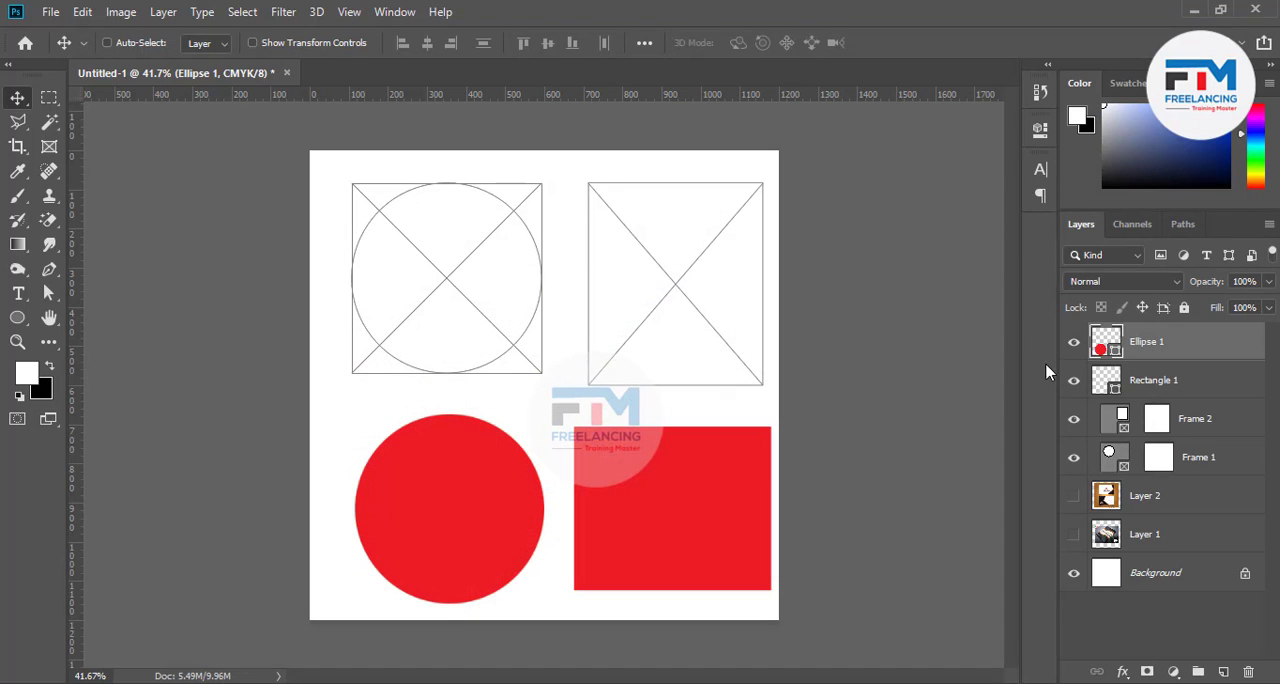
# Show Layer 1 and Layer 2, and place Layer 2 in the rectangular frame and Layer 1 in the circular frame
pyautogui.click(1074, 496)
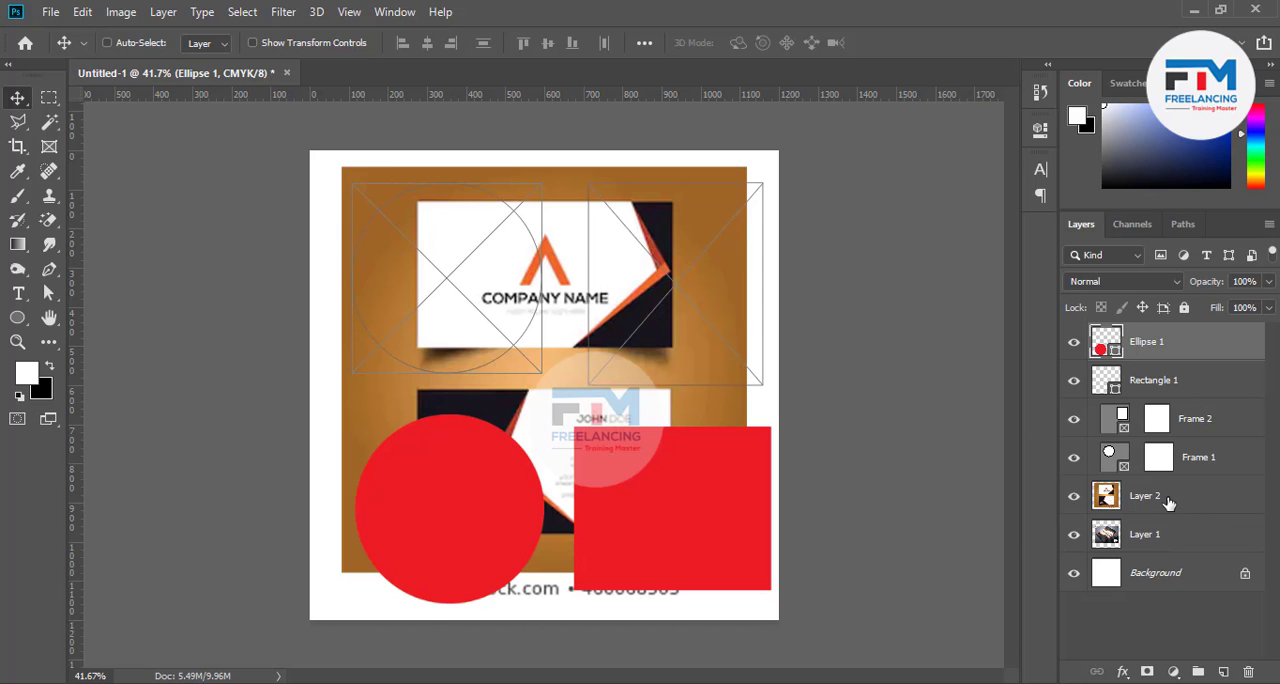
pyautogui.moveTo(1168, 503); pyautogui.dragTo(1157, 450)
pyautogui.moveTo(563, 343); pyautogui.dragTo(686, 323)
pyautogui.hotkey('ctrl', 'z')
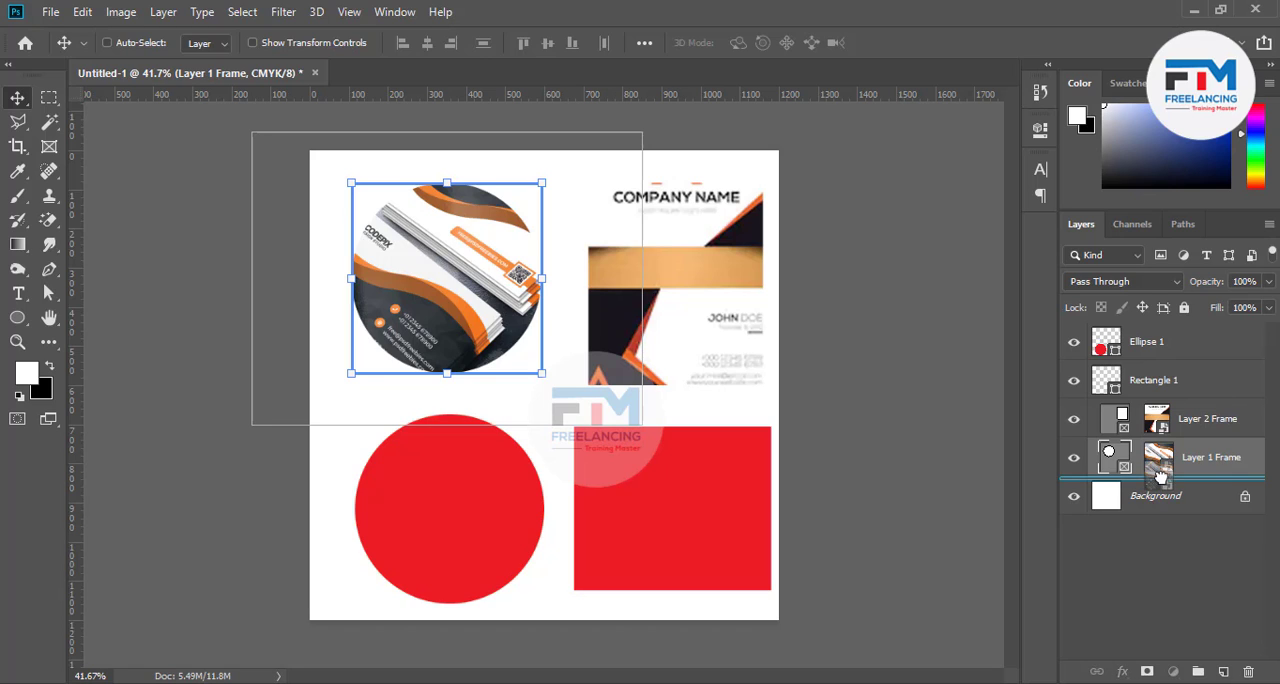
# Undo the repositioning of the circular frame's image and take both images out of their frames onto the lower canvas
pyautogui.click(1164, 462)
pyautogui.hotkey('ctrl', 'z')
pyautogui.hotkey('ctrl', 'z')
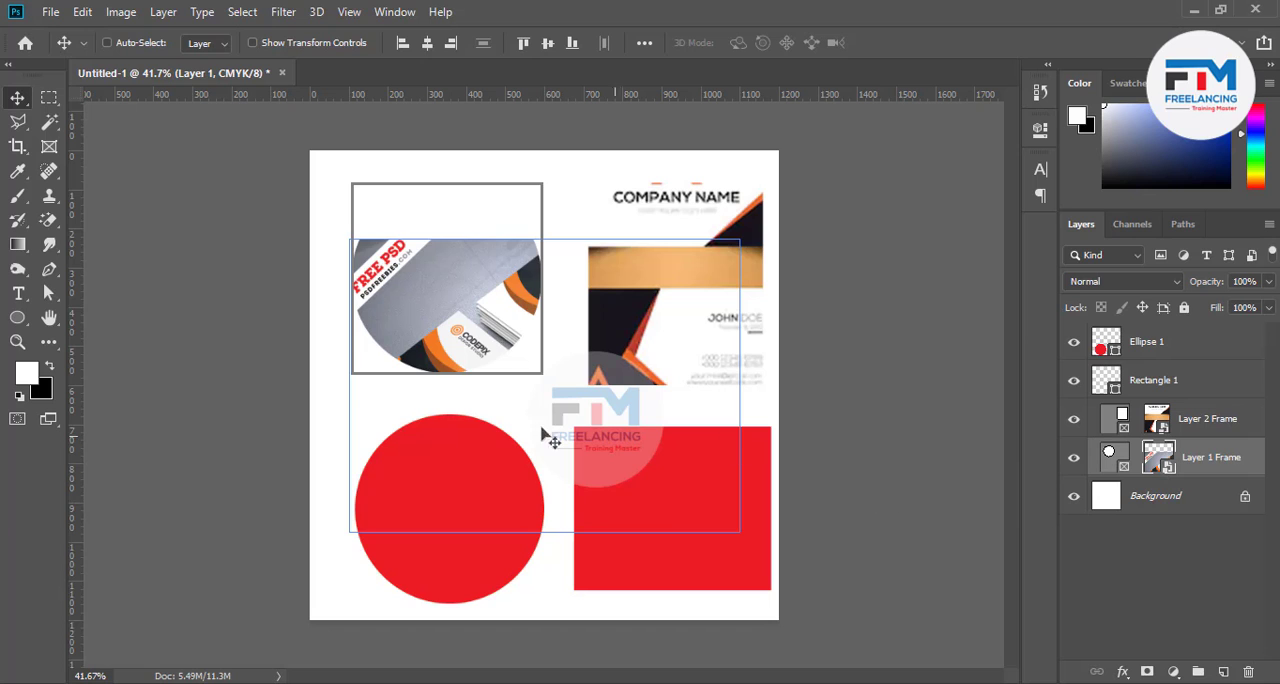
pyautogui.moveTo(541, 434); pyautogui.dragTo(563, 621)
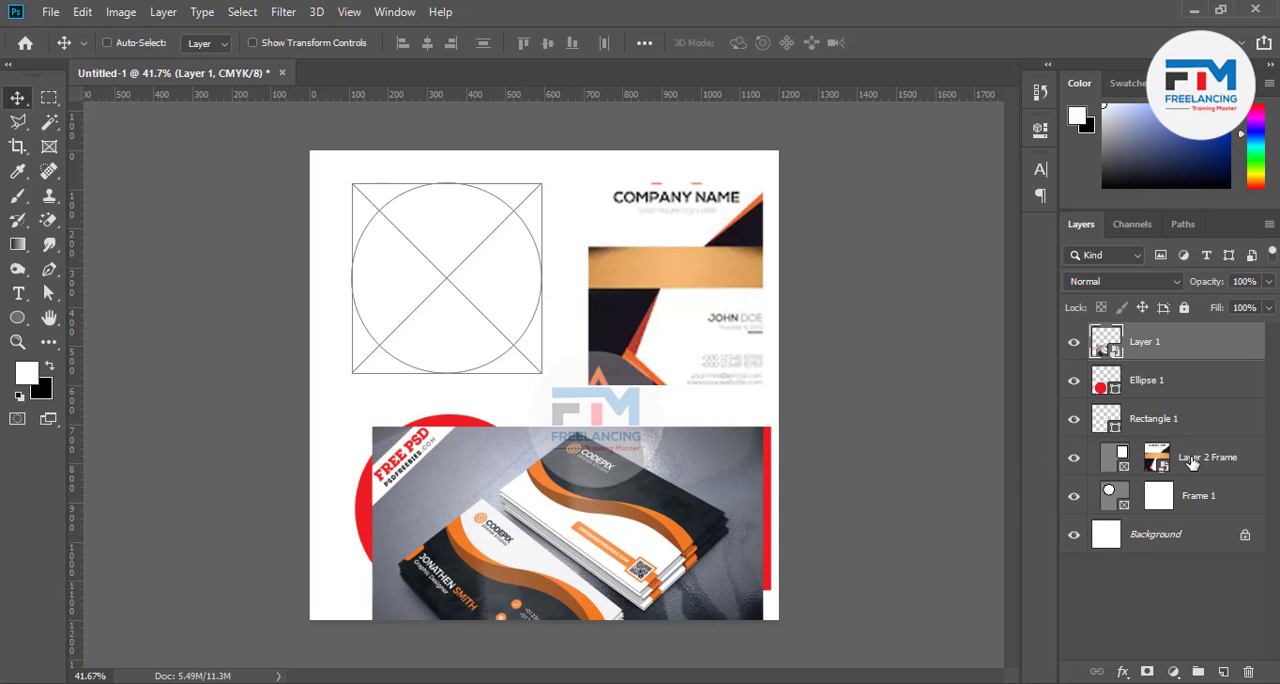
pyautogui.moveTo(1157, 462); pyautogui.dragTo(1153, 358)
pyautogui.hotkey('ctrl', 'z')
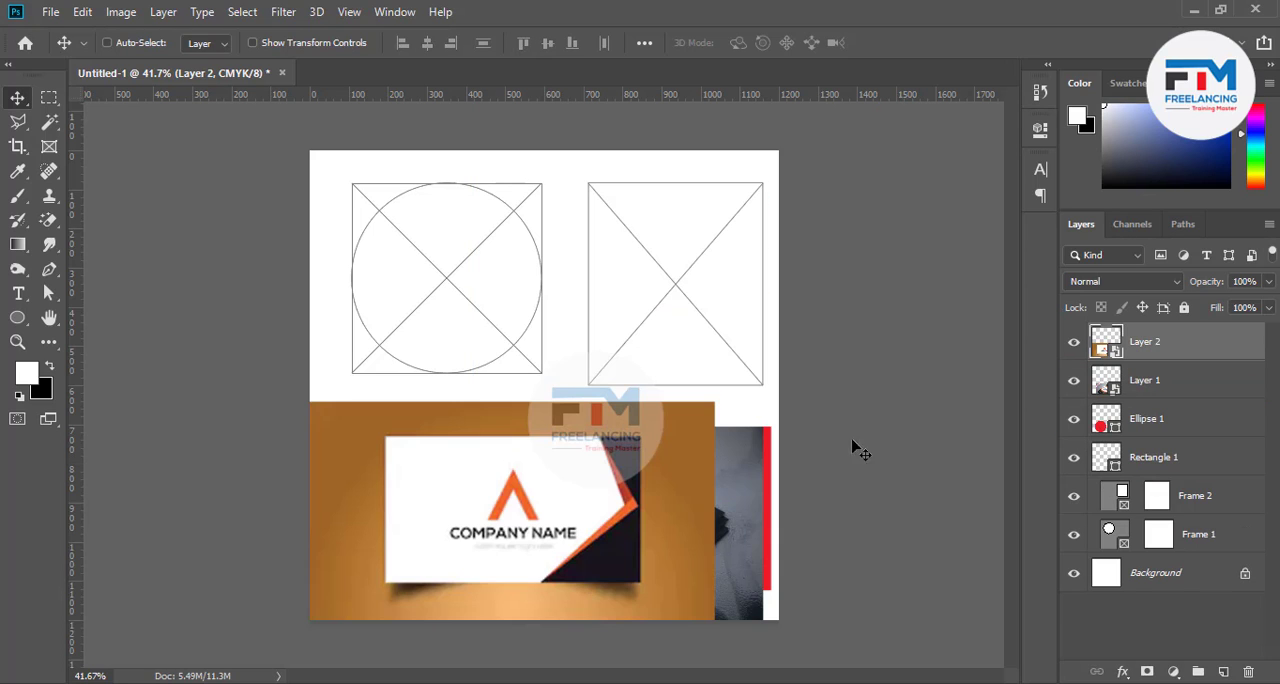
# Position the orange card image over the circle and the dark card image over the rectangle, and duplicate both image layers
pyautogui.moveTo(622, 504); pyautogui.dragTo(775, 506)
pyautogui.keyDown('ctrl'); pyautogui.click(713, 512); pyautogui.keyUp('ctrl')
pyautogui.keyDown('shift'); pyautogui.click(1172, 346); pyautogui.keyUp('shift')
pyautogui.moveTo(1168, 362); pyautogui.dragTo(1222, 669)
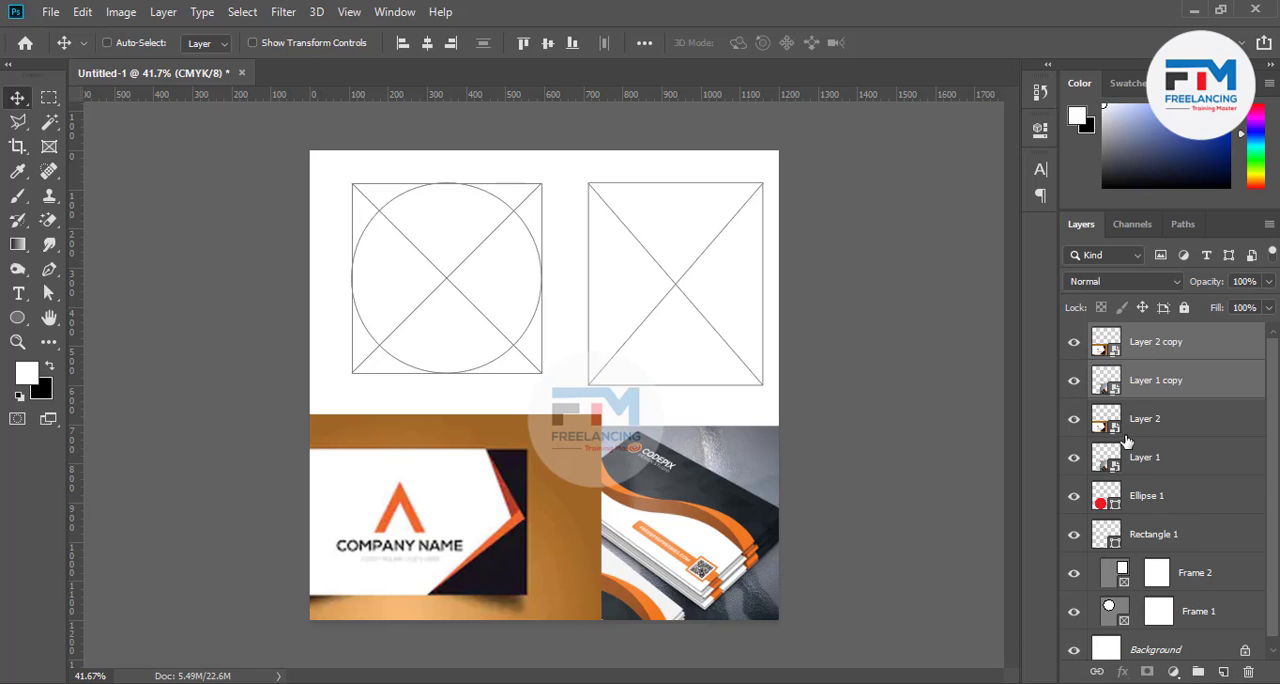
# Hide Layer 1 copy and Layer 2 copy, and toggle the visibility of Layer 1 off and back on
pyautogui.click(1152, 422)
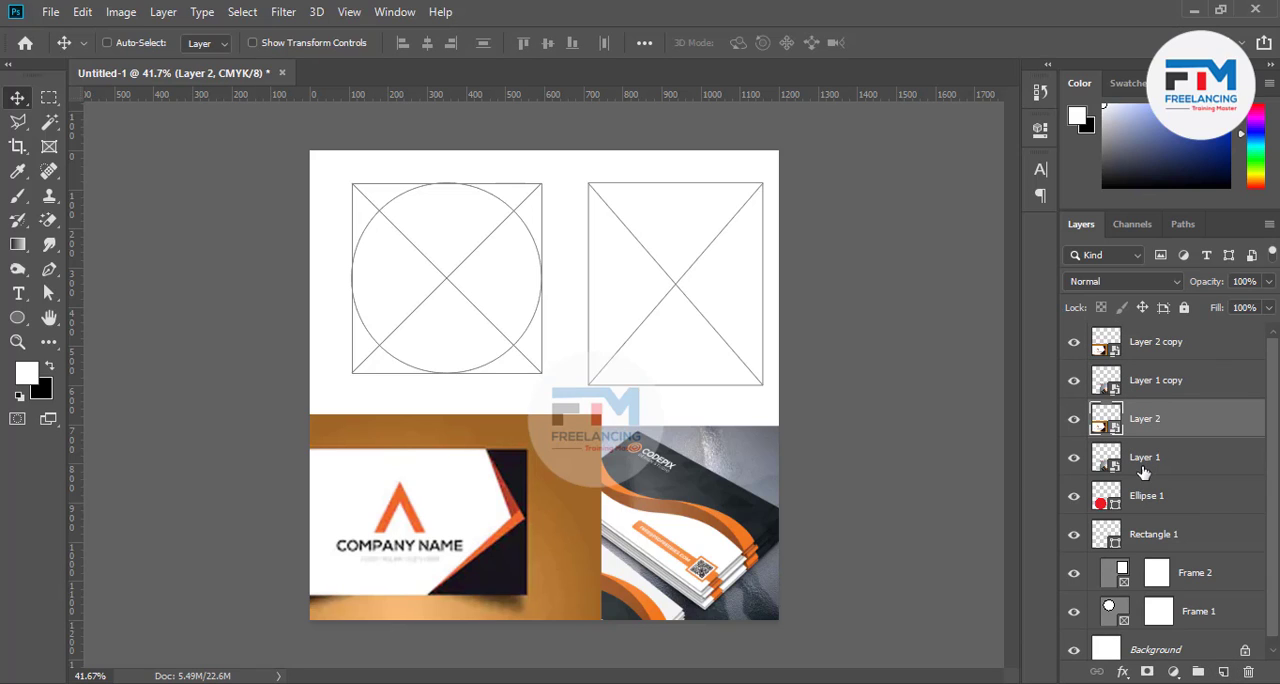
pyautogui.click(1143, 470)
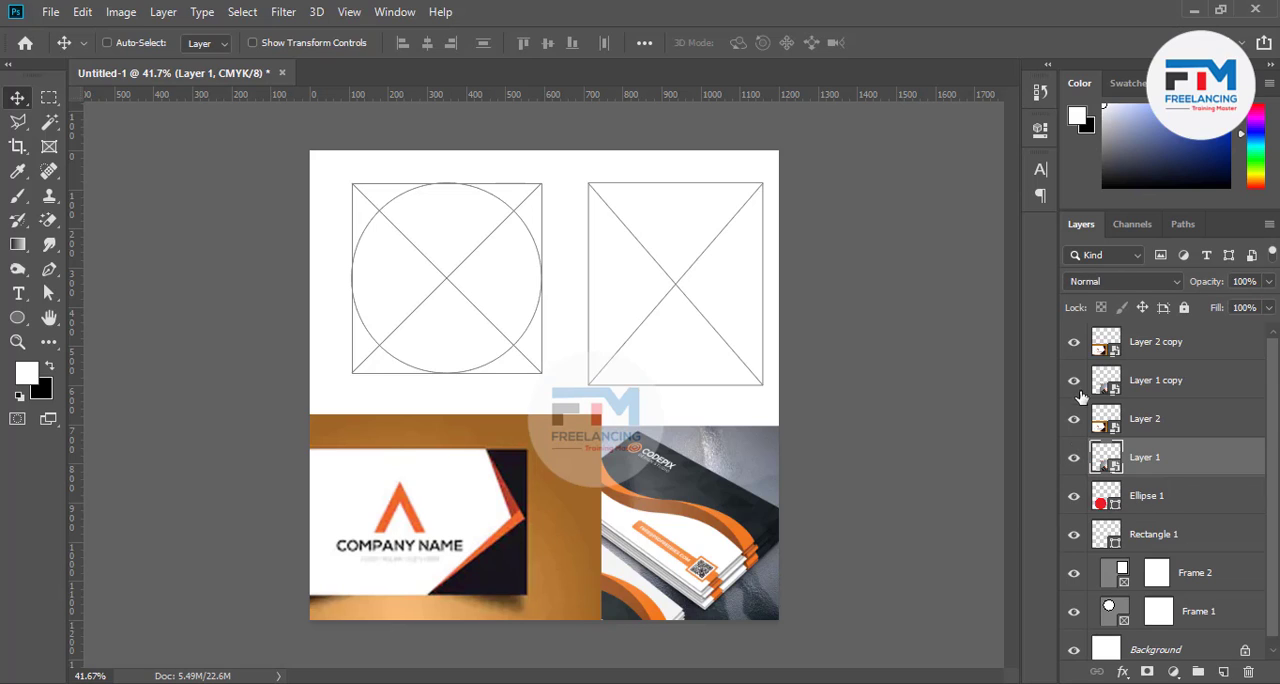
pyautogui.moveTo(1074, 381); pyautogui.dragTo(1077, 355)
pyautogui.click(1073, 459)
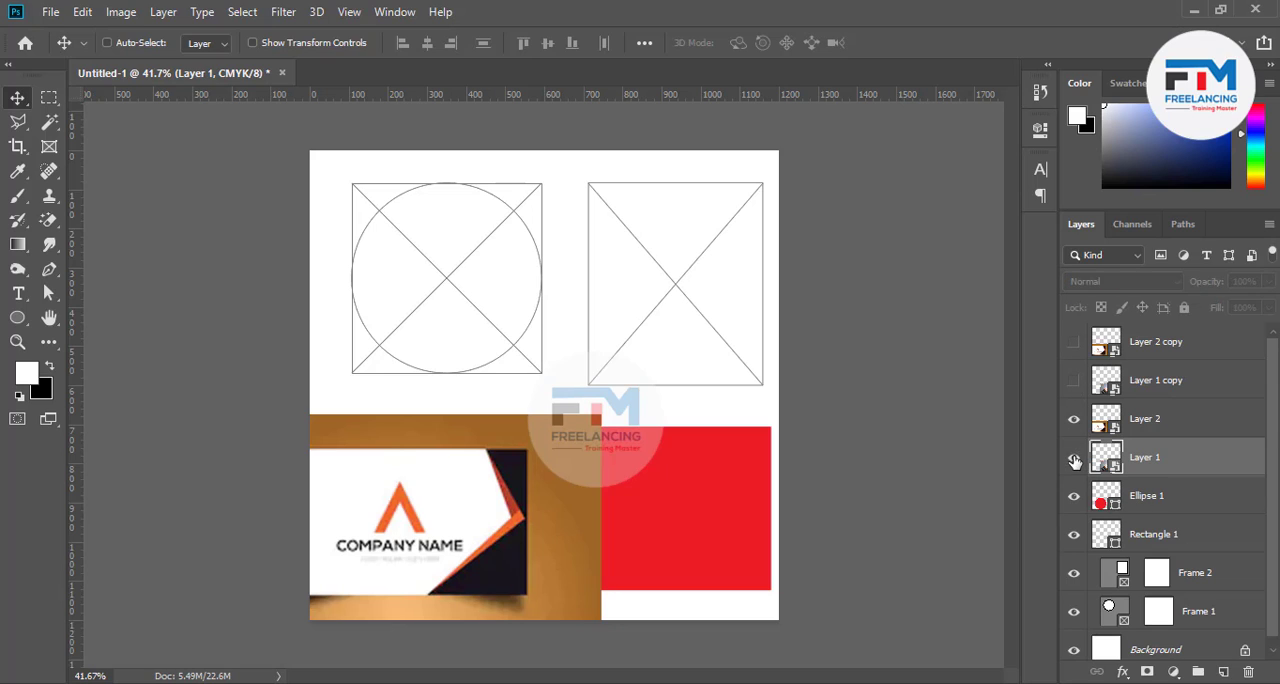
pyautogui.click(1073, 459)
pyautogui.click(1074, 460)
pyautogui.click(1074, 461)
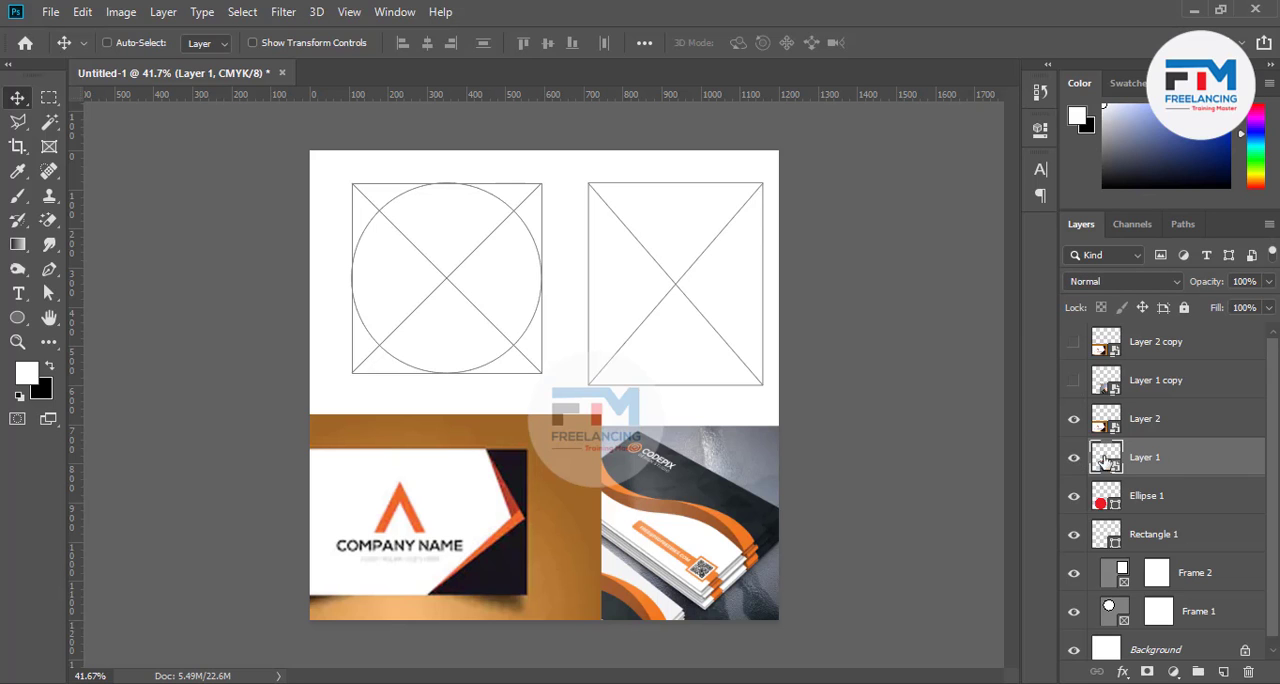
# Move Layer 1 directly above the Rectangle 1 layer and clip it to the rectangle with a clipping mask
pyautogui.moveTo(1156, 462); pyautogui.dragTo(1149, 508)
pyautogui.rightClick(1174, 498)
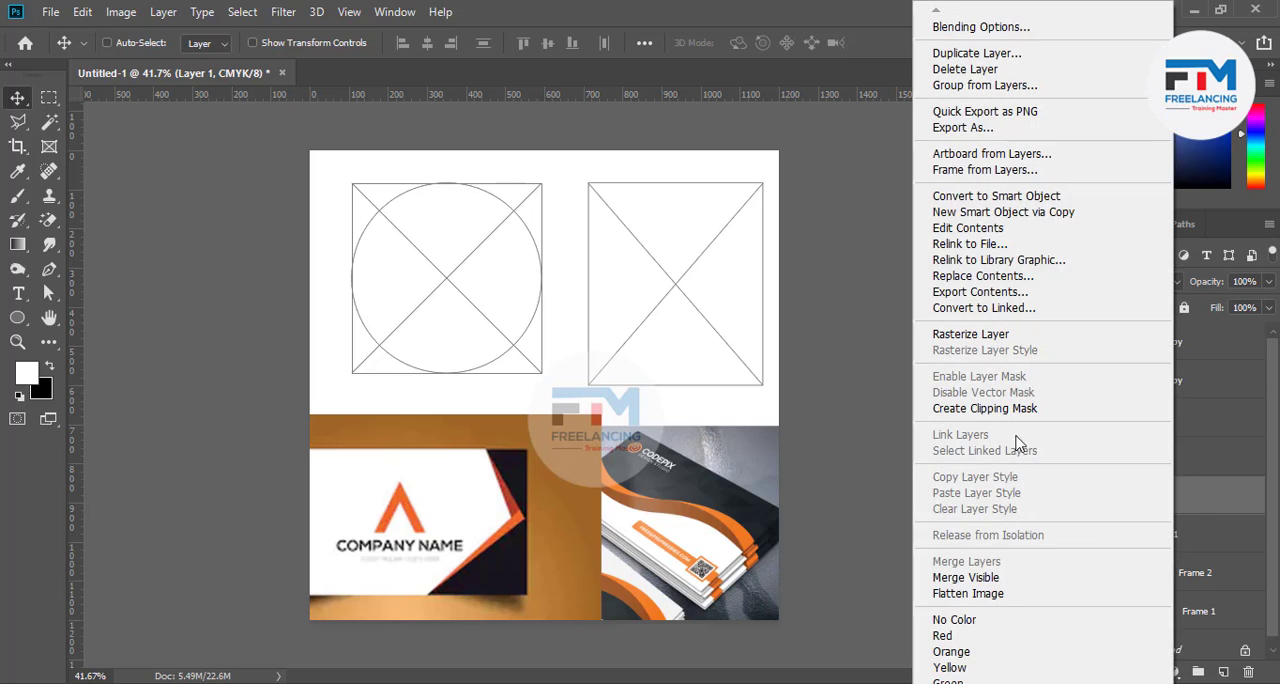
pyautogui.click(1022, 406)
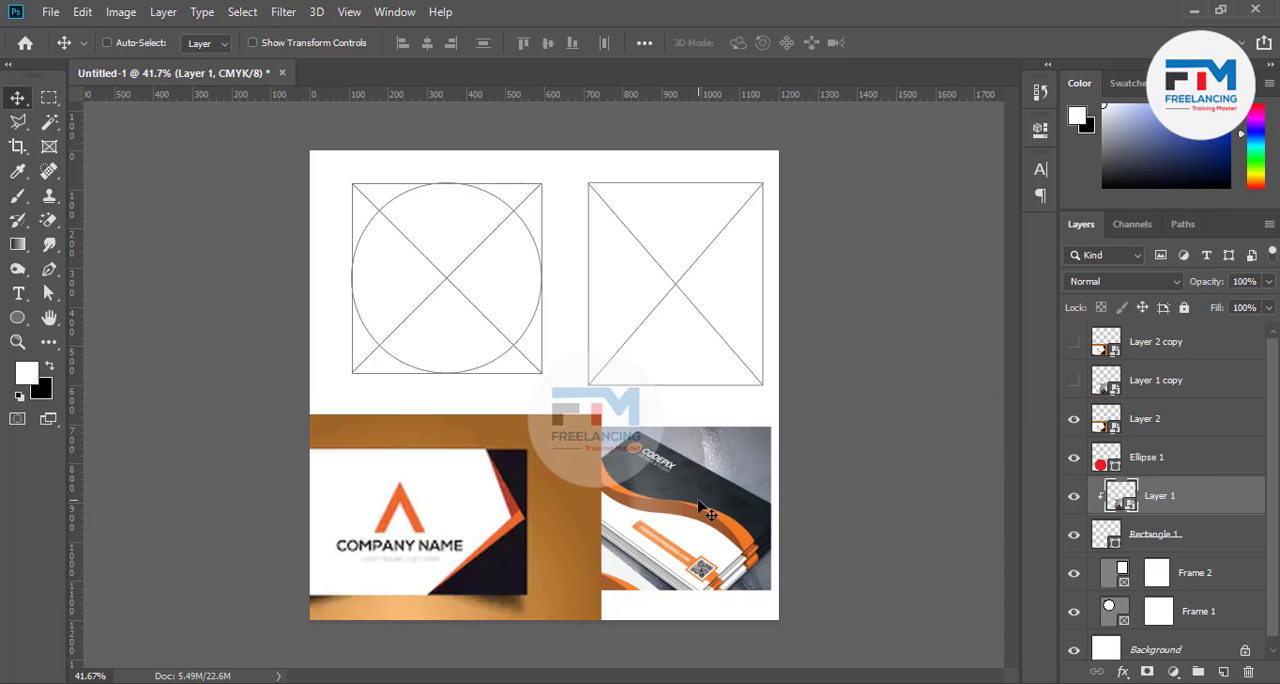
# Clip Layer 2 to the Ellipse 1 shape with a clipping mask, and reposition both clipped card images inside their shapes
pyautogui.moveTo(701, 509); pyautogui.dragTo(714, 464)
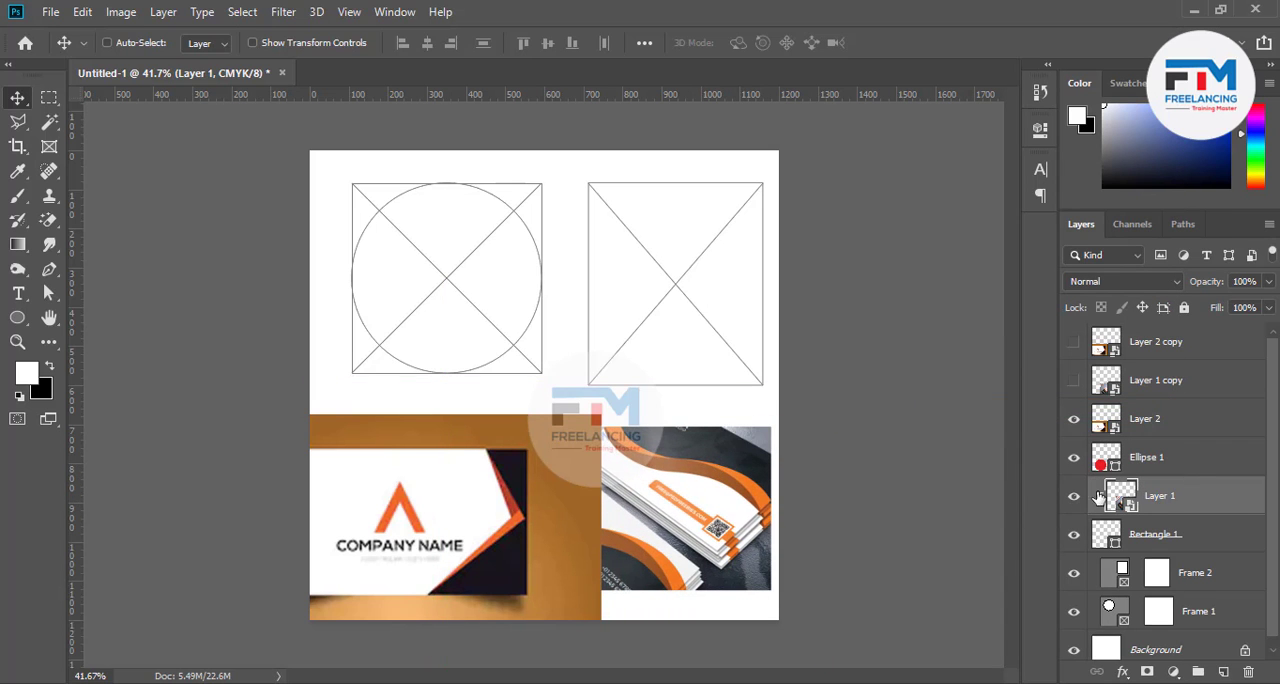
pyautogui.click(1076, 423)
pyautogui.click(1153, 428)
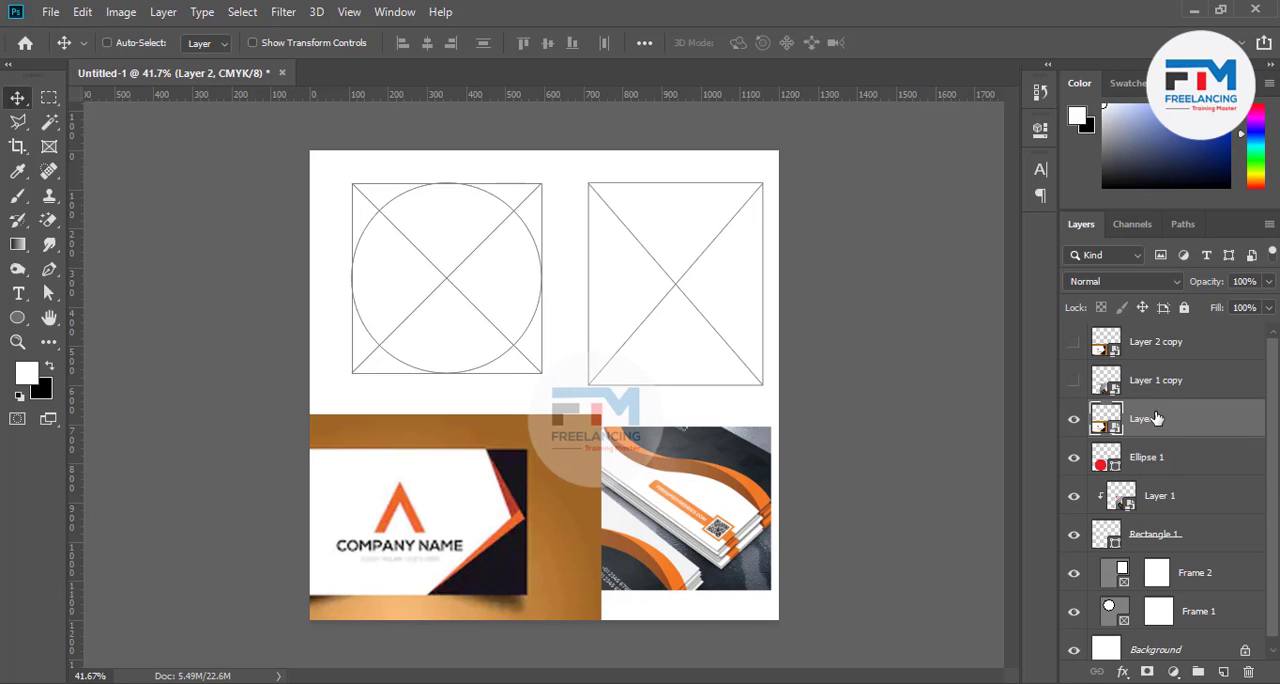
pyautogui.rightClick(1156, 418)
pyautogui.click(940, 409)
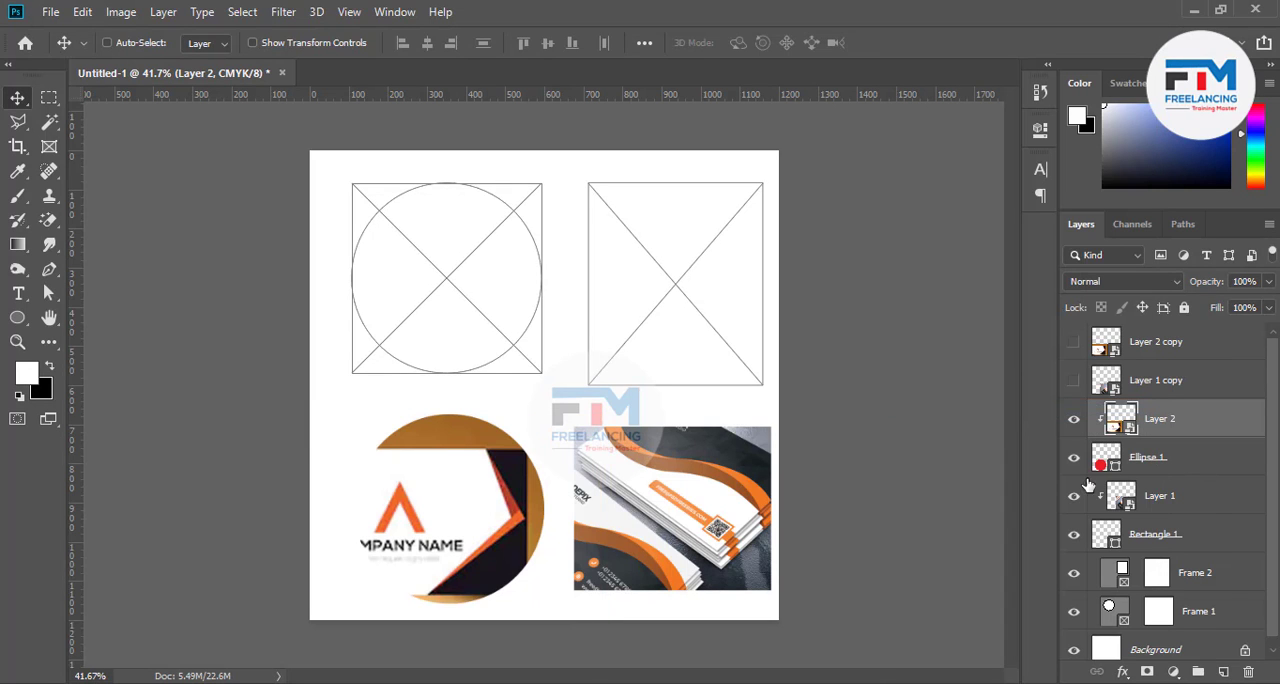
pyautogui.moveTo(480, 547); pyautogui.dragTo(582, 500)
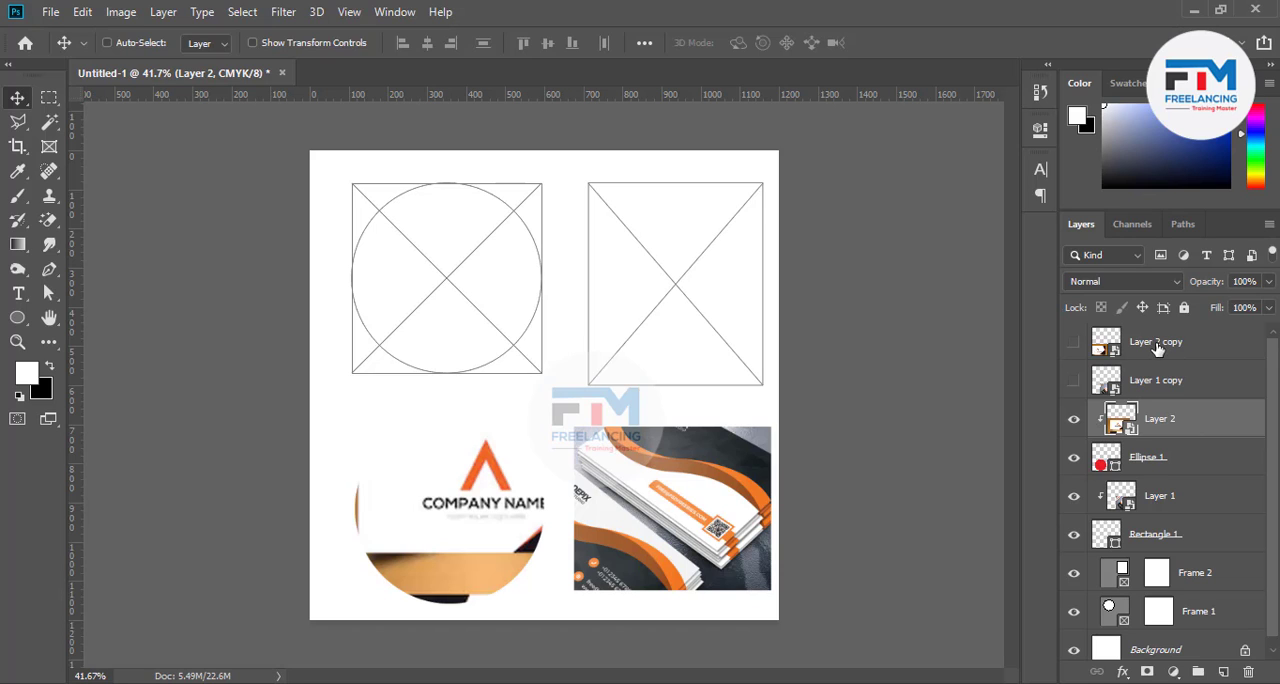
# Show both copy layers and place Layer 2 copy in the rectangular frame and Layer 1 copy in the circular frame
pyautogui.moveTo(1157, 347); pyautogui.dragTo(1074, 382)
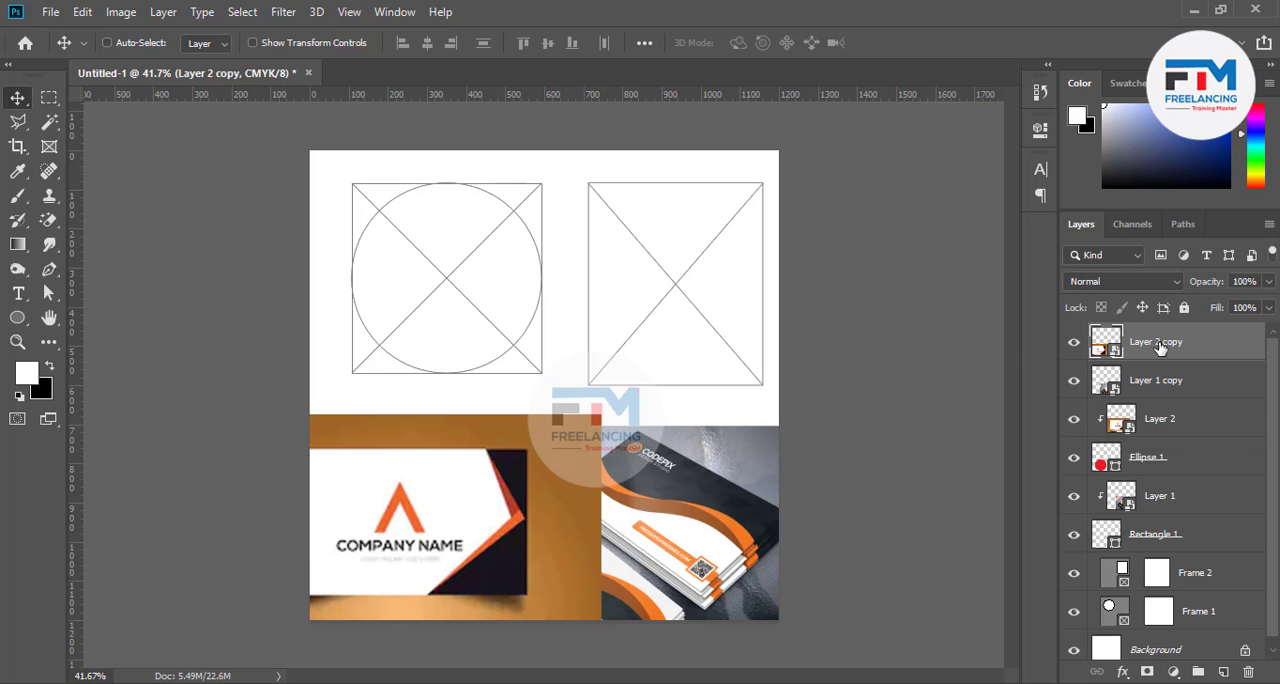
pyautogui.moveTo(1159, 346); pyautogui.dragTo(1160, 570)
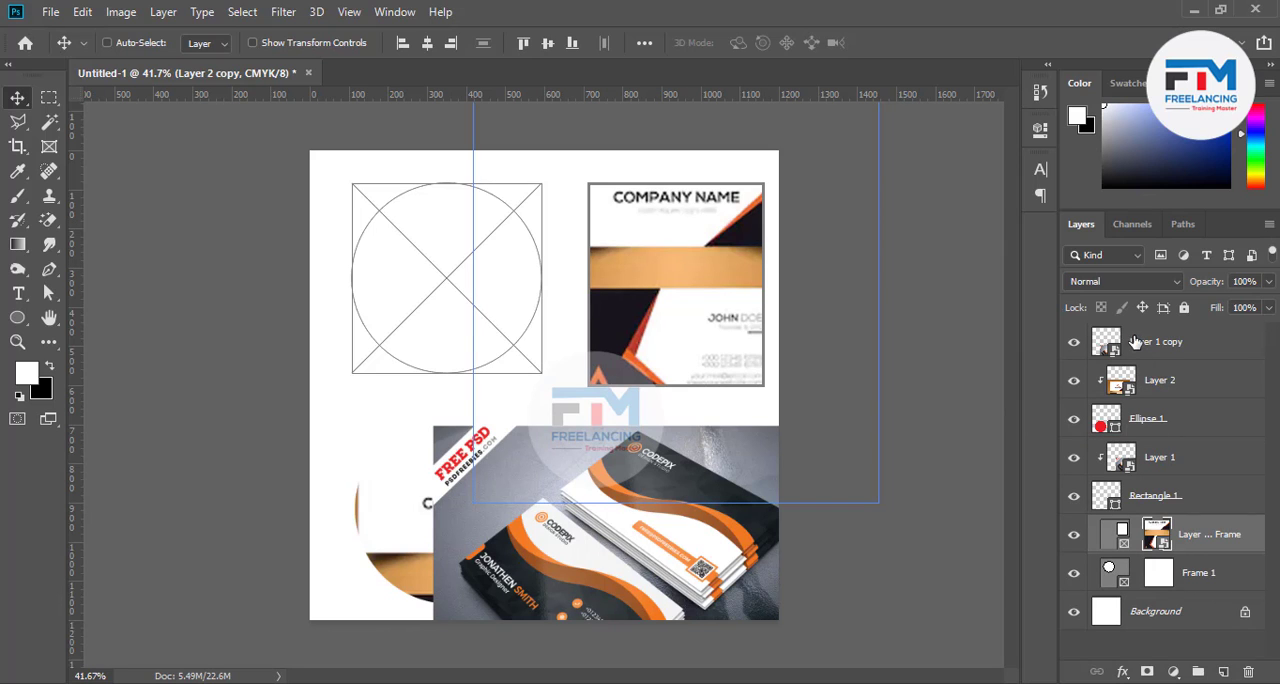
pyautogui.moveTo(1135, 342); pyautogui.dragTo(1173, 573)
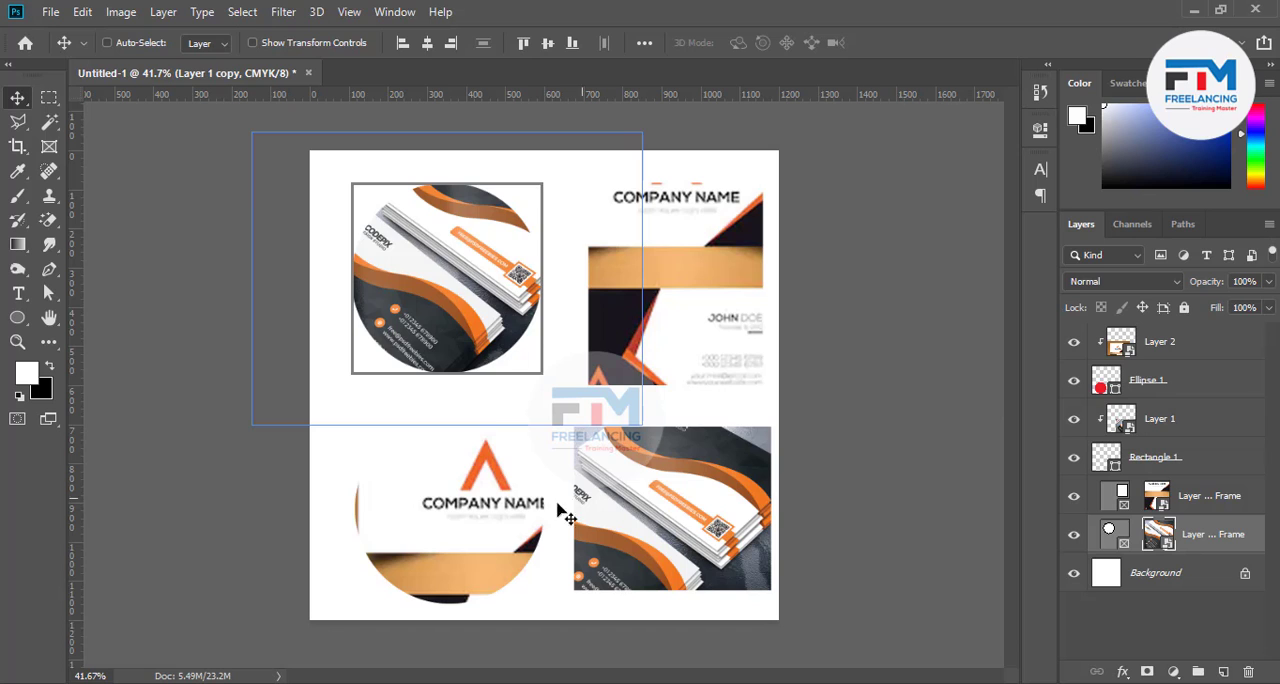
# Reposition the images inside the circular frame, the clipped circle and the rectangular frame
pyautogui.moveTo(500, 512)
pyautogui.mouseDown()
pyautogui.moveTo(451, 577)
pyautogui.moveTo(500, 512)
pyautogui.moveTo(492, 532)
pyautogui.mouseUp()
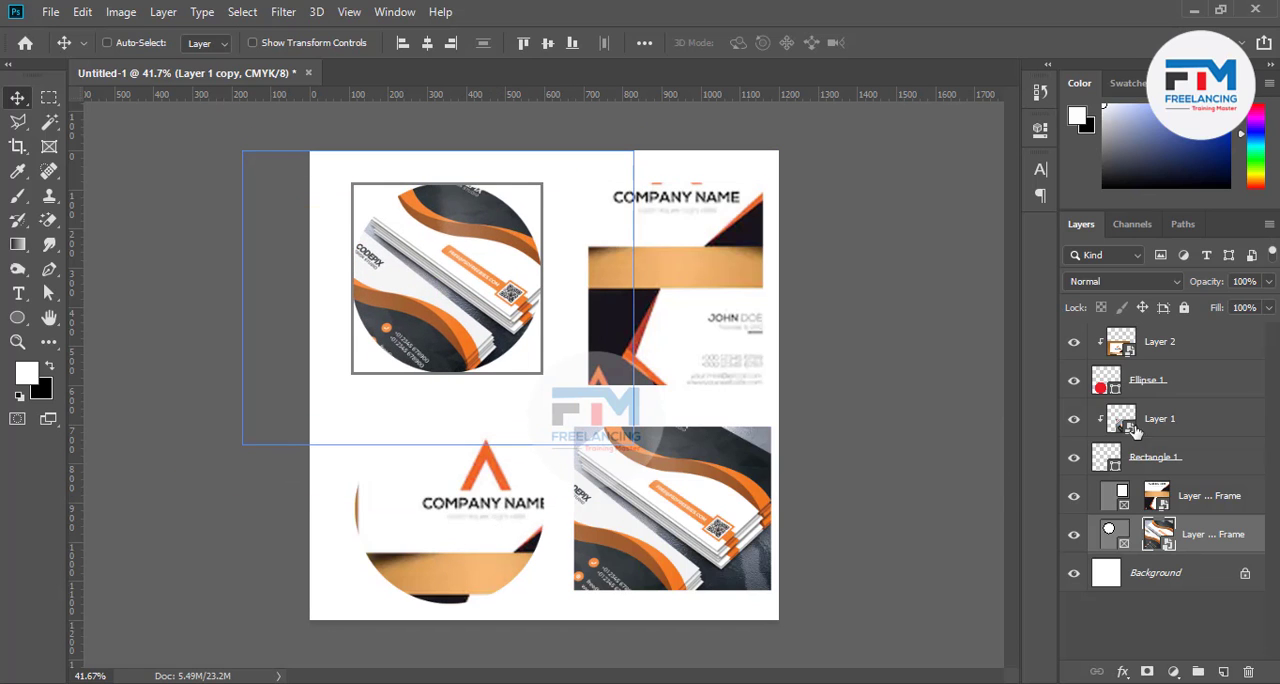
pyautogui.click(1146, 345)
pyautogui.moveTo(725, 505); pyautogui.dragTo(668, 512)
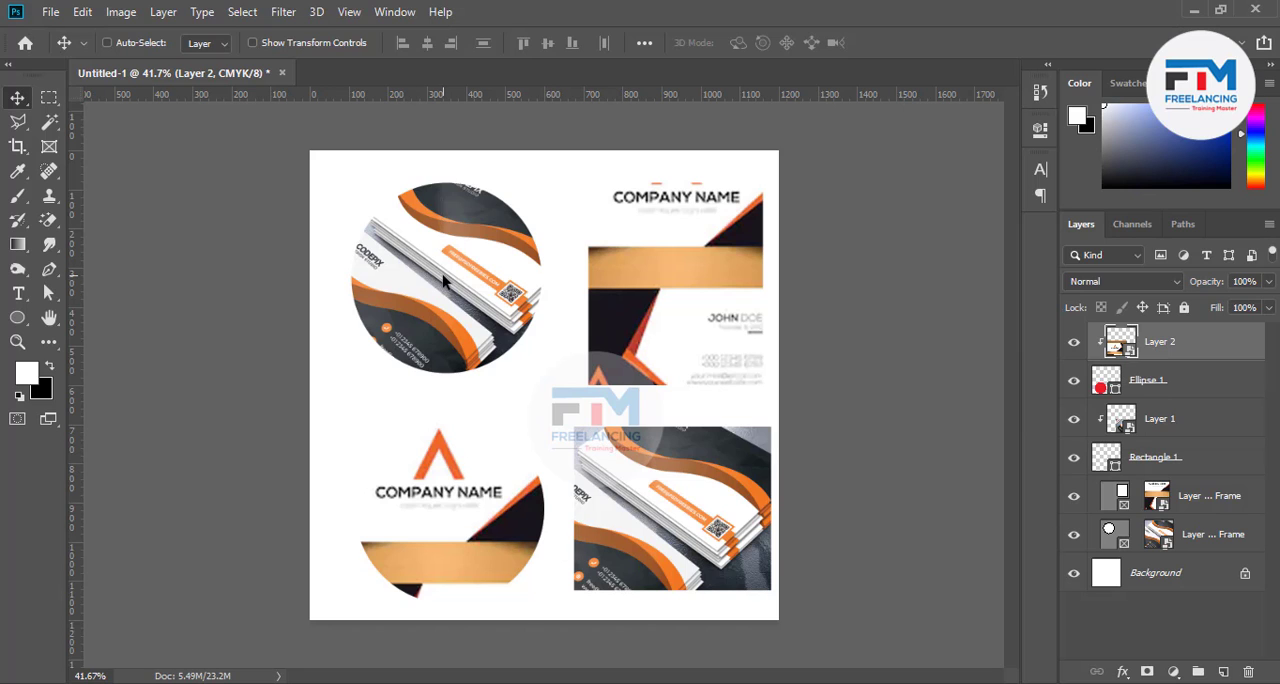
pyautogui.moveTo(443, 281)
pyautogui.mouseDown()
pyautogui.moveTo(470, 314)
pyautogui.moveTo(455, 291)
pyautogui.mouseUp()
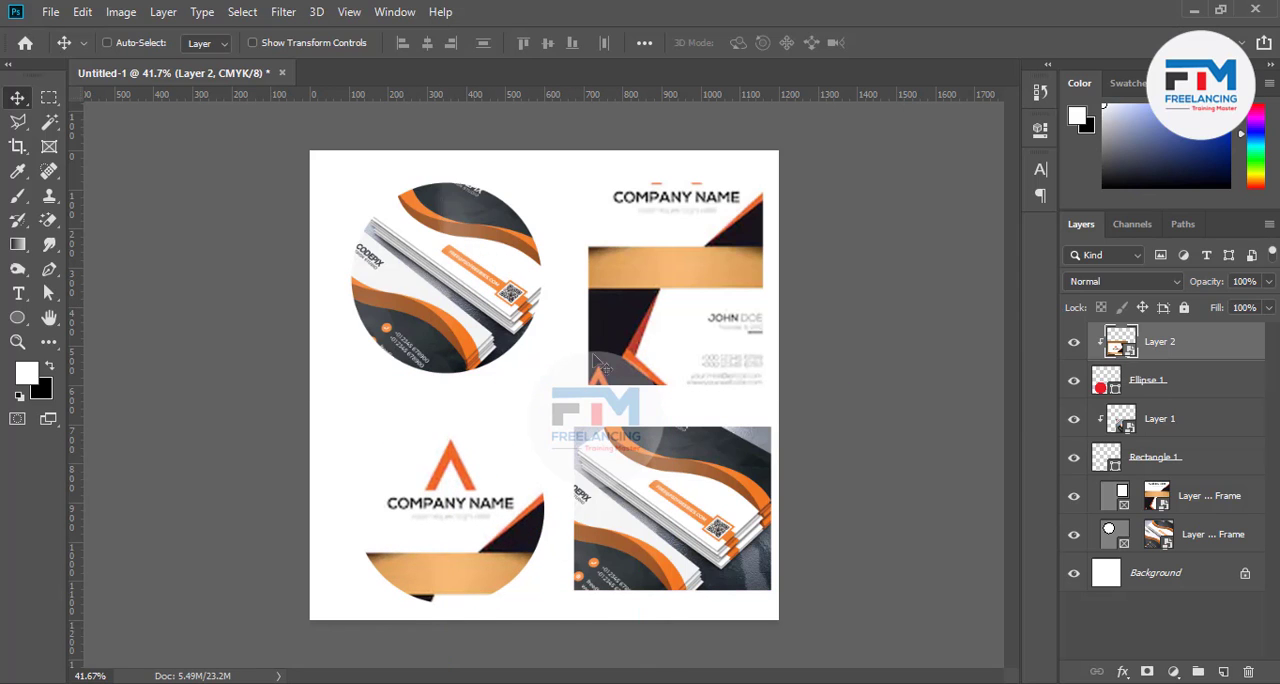
pyautogui.click(1162, 500)
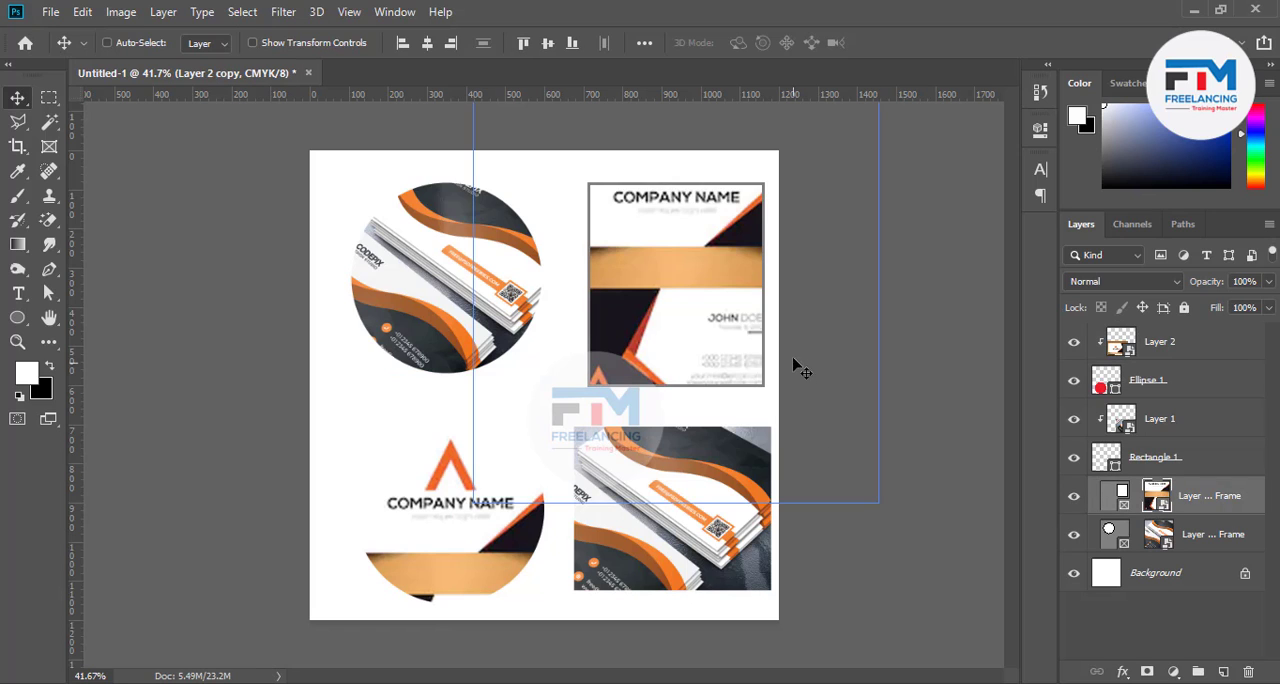
pyautogui.moveTo(794, 363)
pyautogui.mouseDown()
pyautogui.moveTo(806, 390)
pyautogui.moveTo(786, 343)
pyautogui.mouseUp()
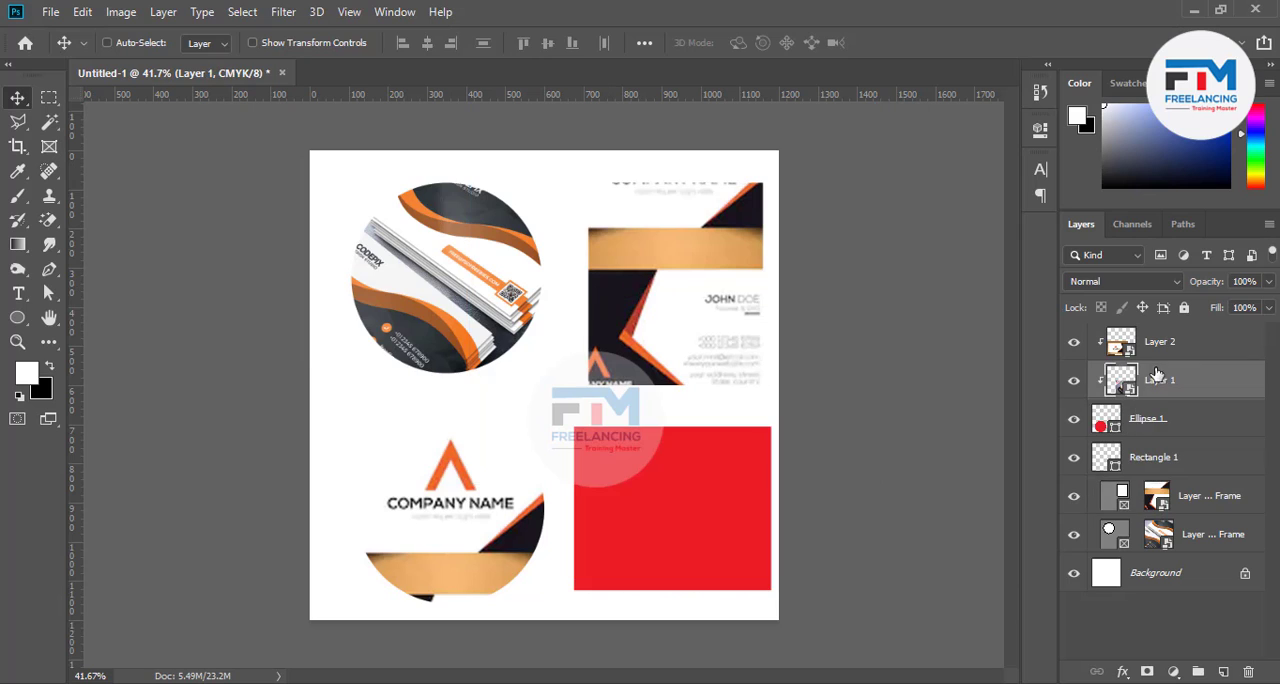
# Delete every layer except Layer 1 and Background, and scale the card image to 55.23% in the upper middle of the canvas
pyautogui.click(1197, 421)
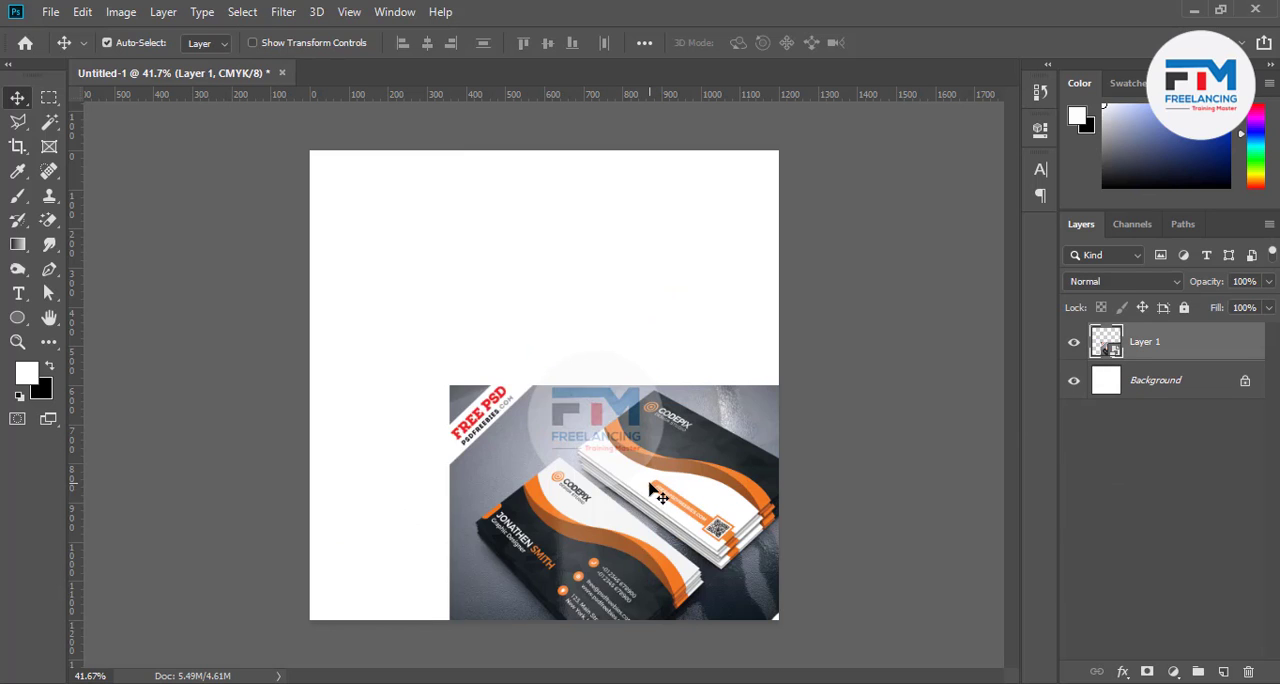
pyautogui.moveTo(655, 492); pyautogui.dragTo(552, 412)
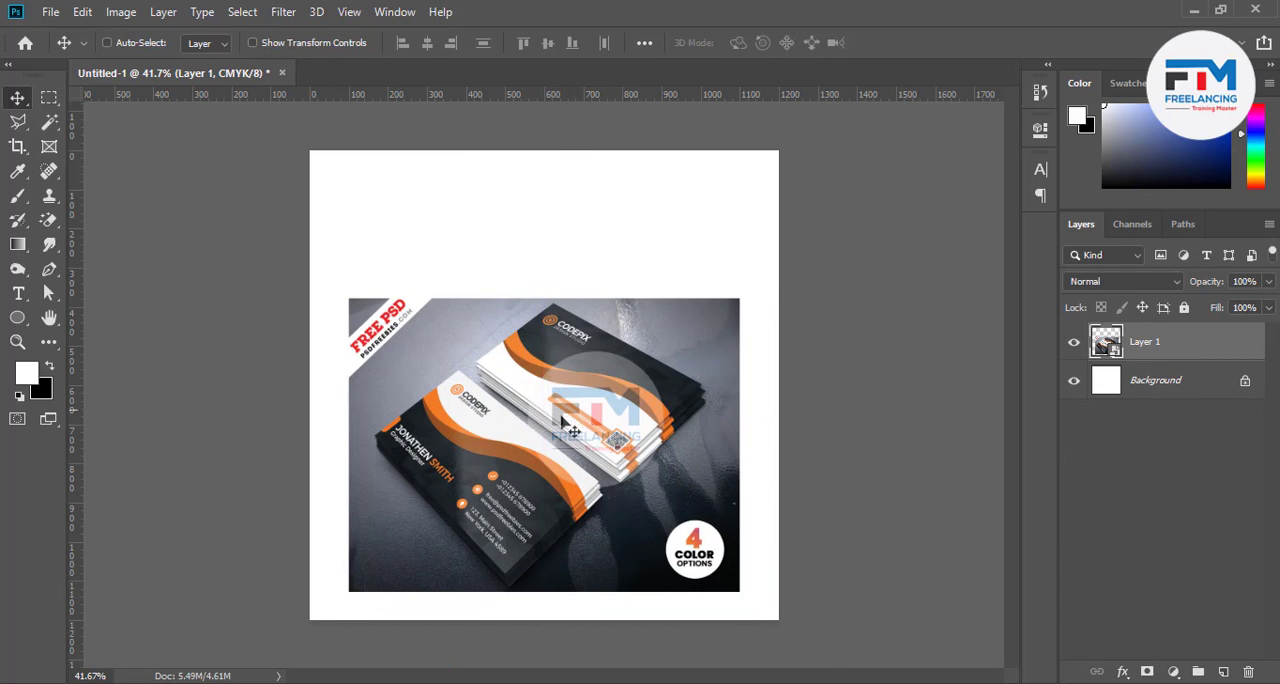
pyautogui.hotkey('ctrl', 't')
pyautogui.moveTo(740, 590); pyautogui.dragTo(656, 527)
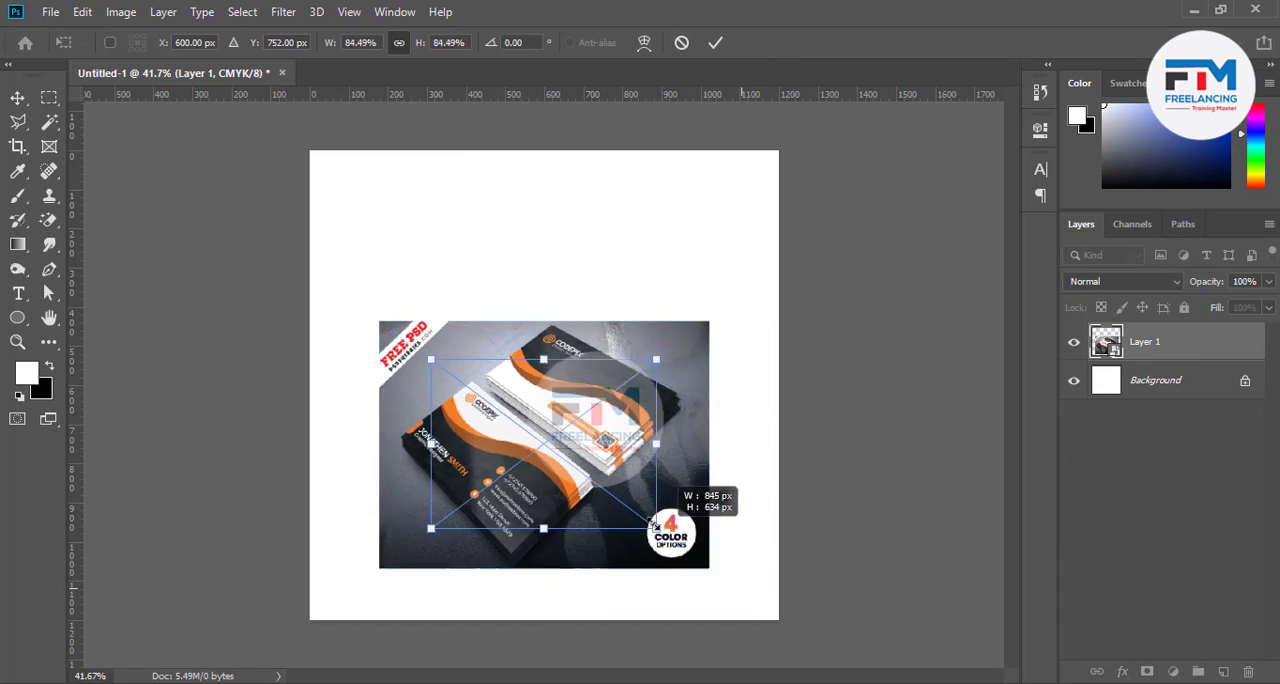
pyautogui.moveTo(510, 449); pyautogui.dragTo(527, 323)
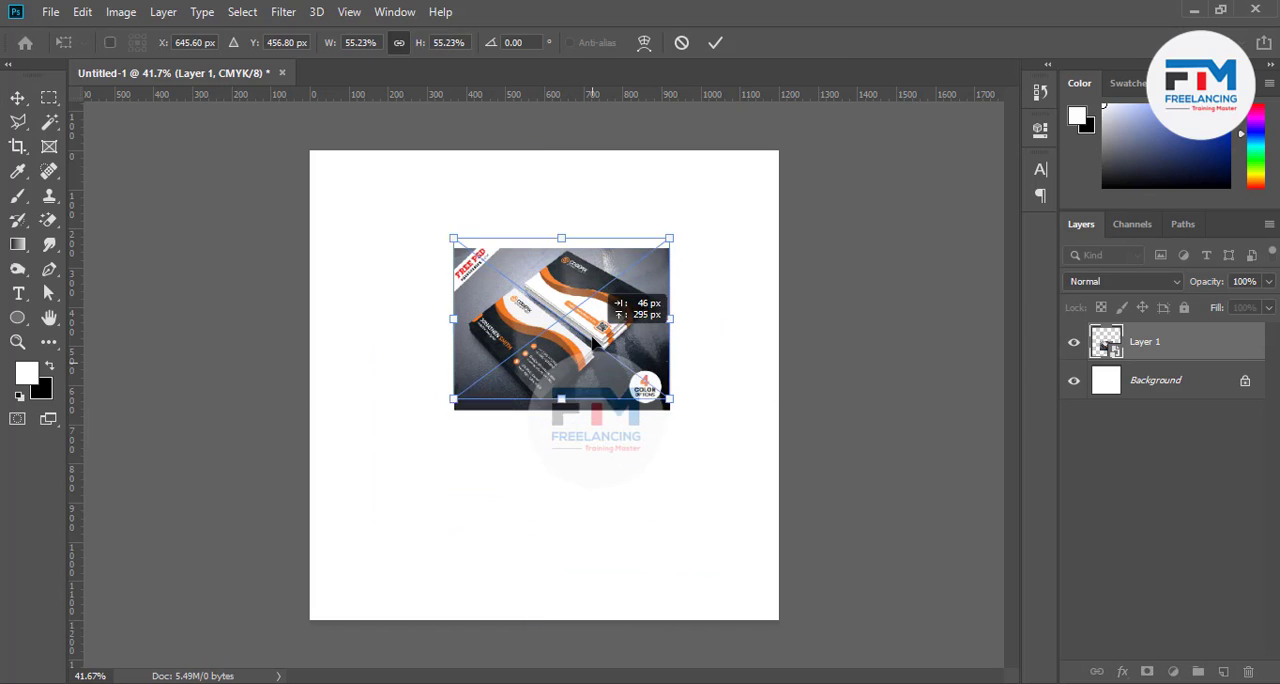
pyautogui.click(716, 42)
# Draw a closed wavy shape about 1005 px wide and 185 px high below the card image with the Pen tool
pyautogui.scroll(2, 380, 362)
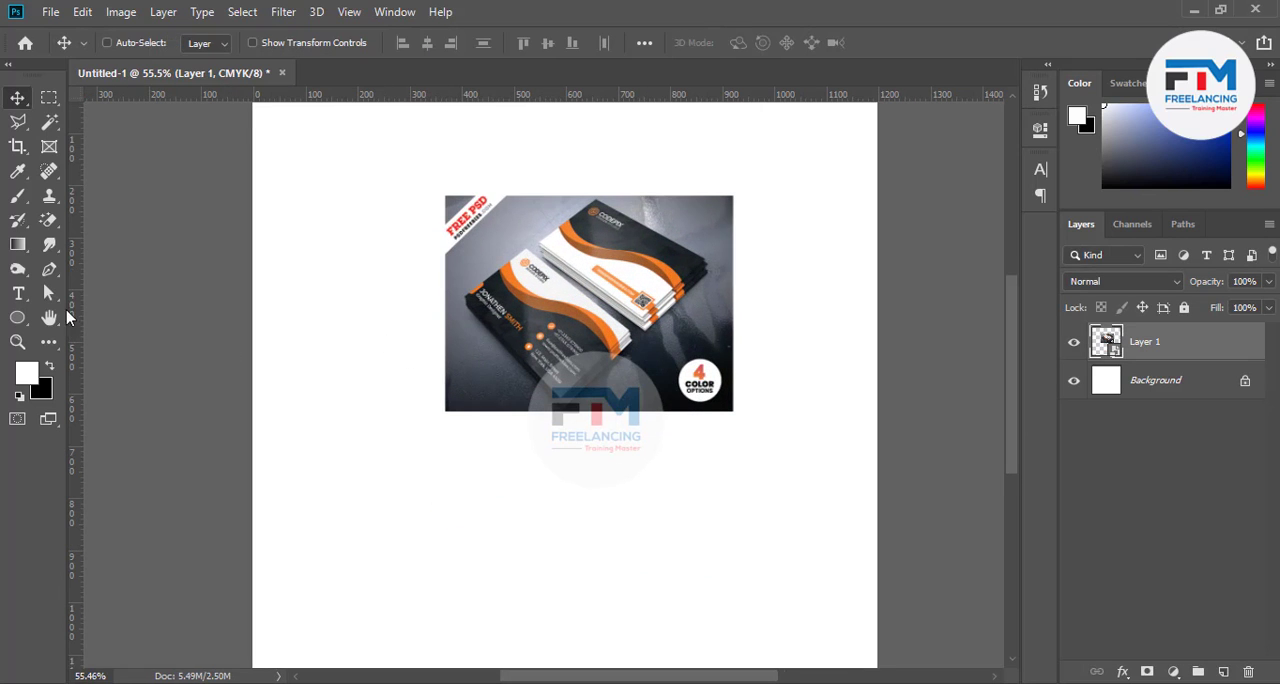
pyautogui.press('p')
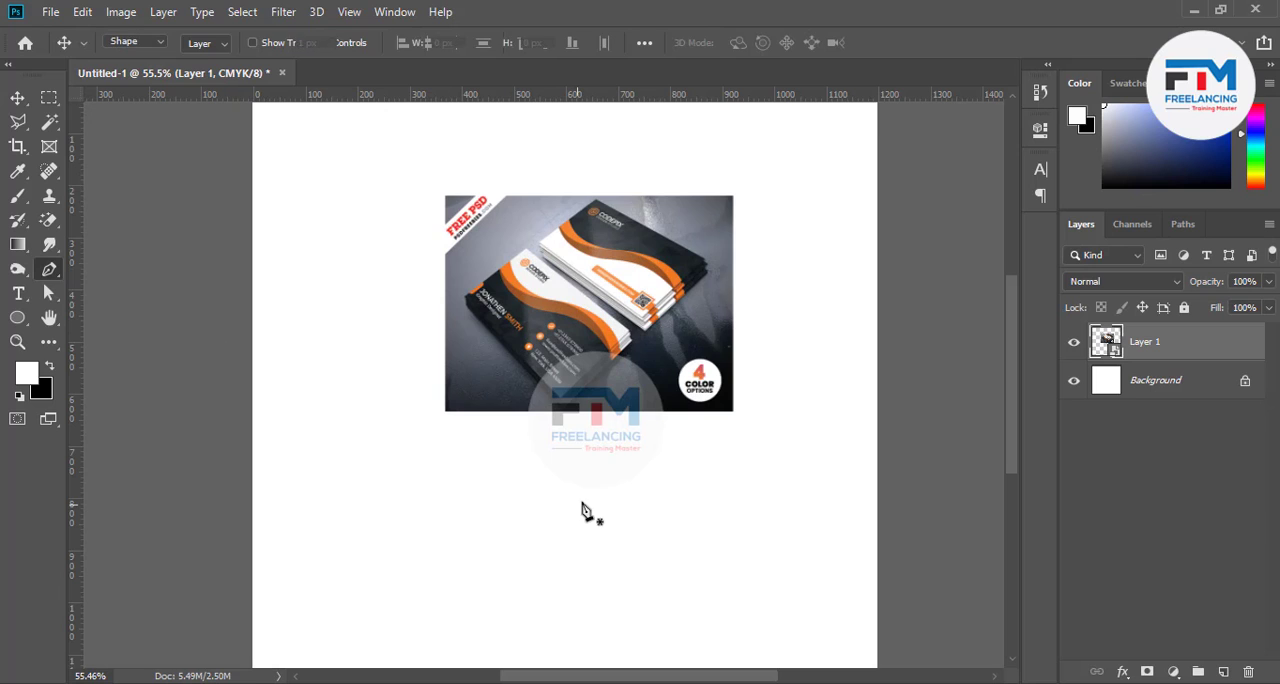
pyautogui.click(350, 520)
pyautogui.moveTo(622, 508); pyautogui.dragTo(799, 576)
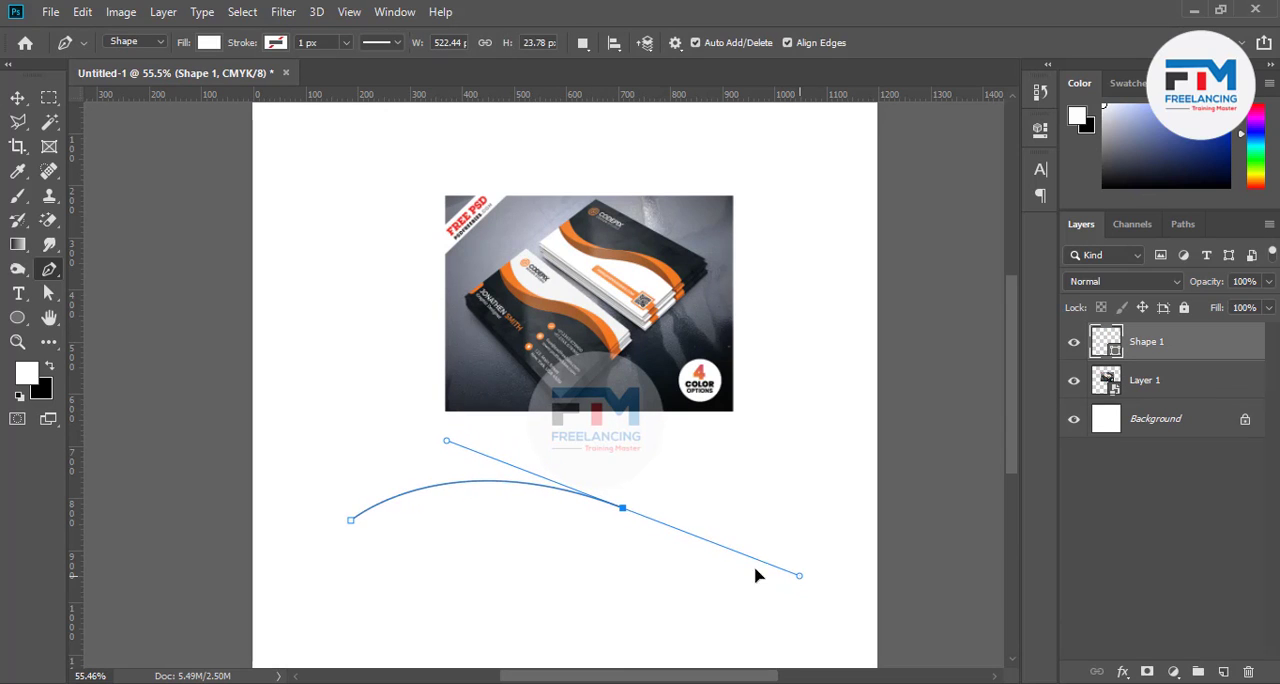
pyautogui.click(622, 508)
pyautogui.moveTo(874, 508); pyautogui.dragTo(954, 446)
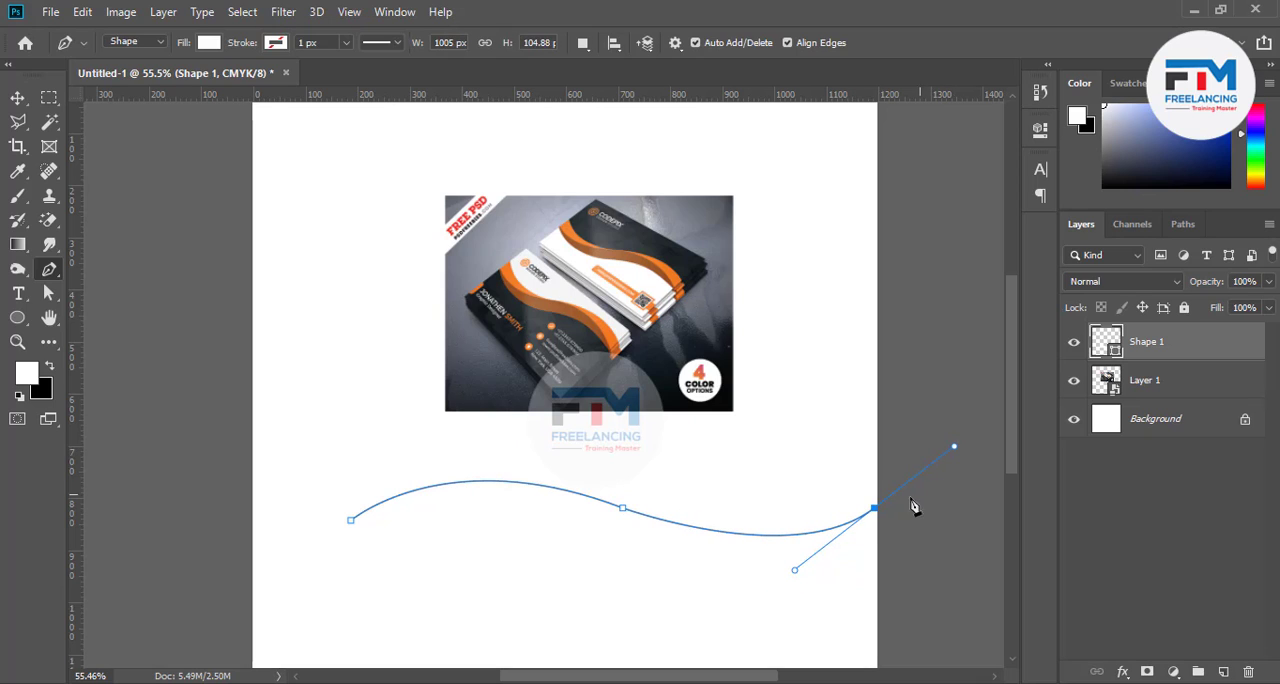
pyautogui.click(876, 510)
pyautogui.moveTo(598, 554); pyautogui.dragTo(385, 485)
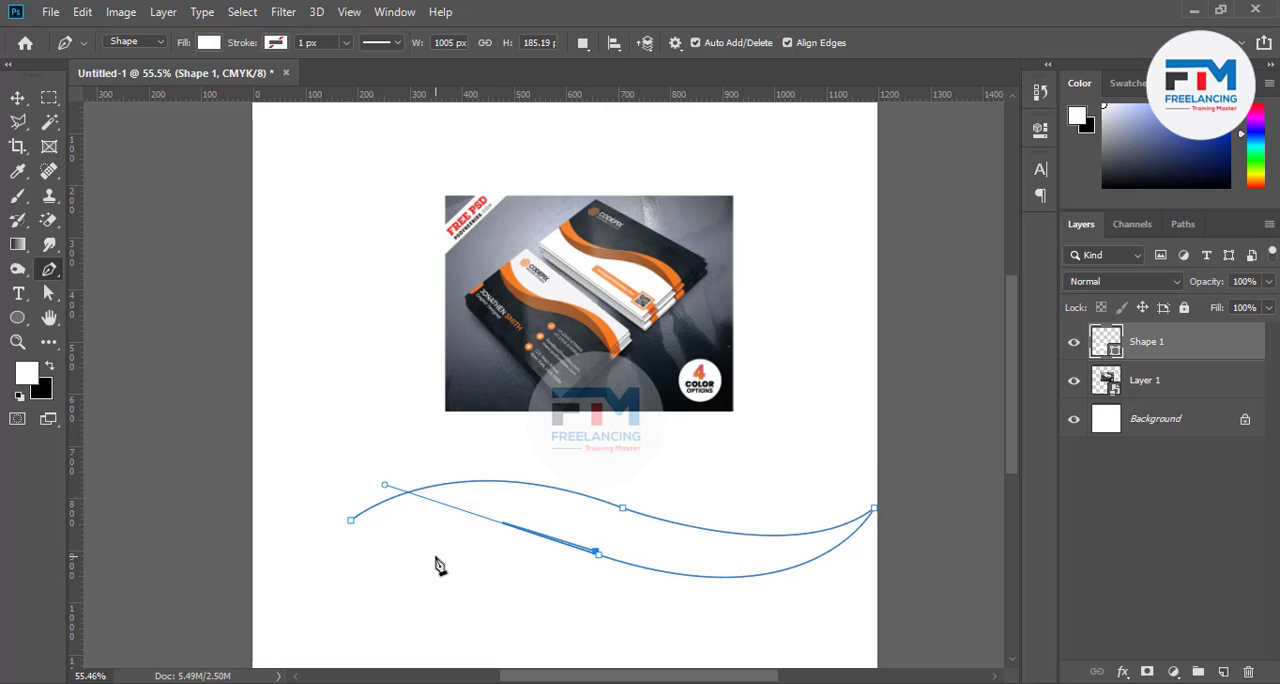
pyautogui.keyDown('alt'); pyautogui.click(598, 554); pyautogui.keyUp('alt')
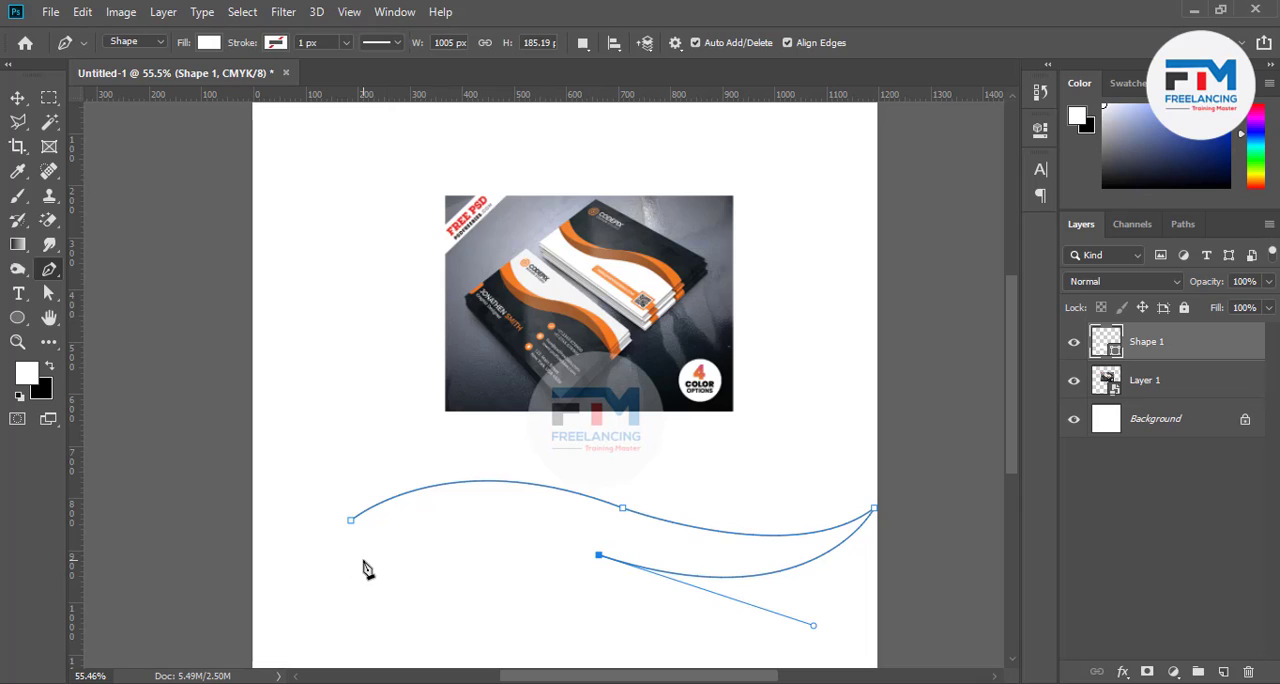
pyautogui.moveTo(351, 521); pyautogui.dragTo(210, 548)
pyautogui.keyDown('alt'); pyautogui.click(351, 520); pyautogui.keyUp('alt')
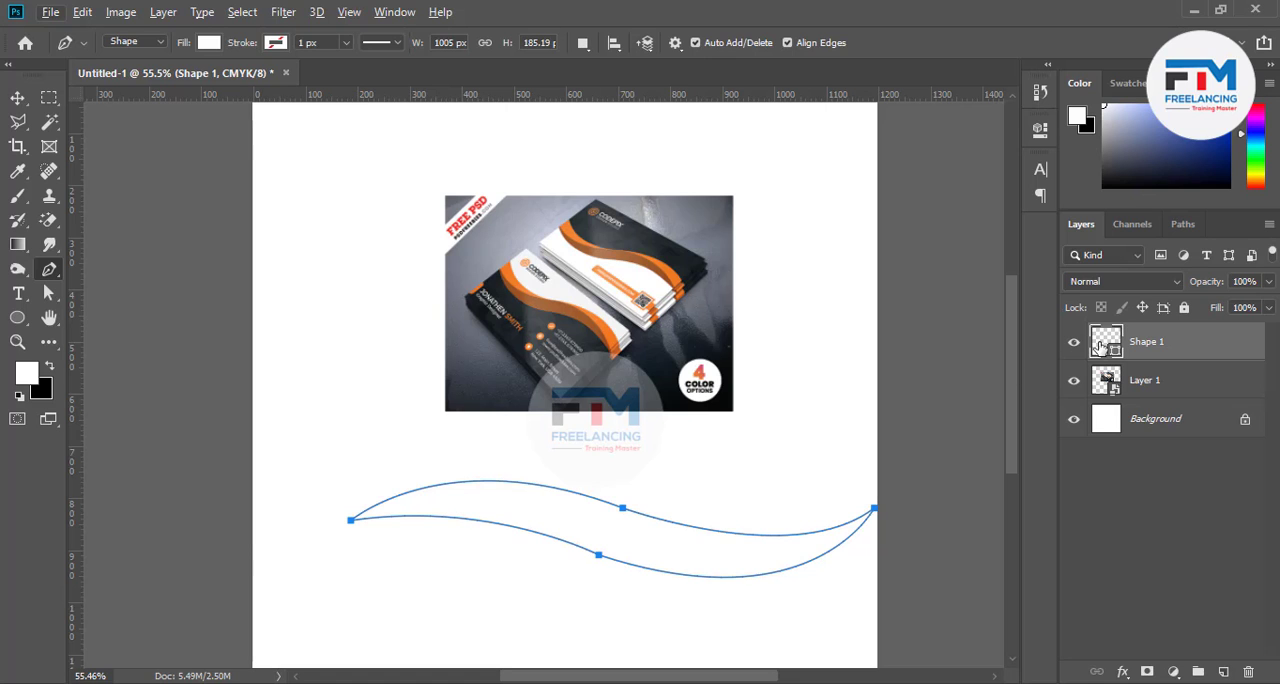
# Fill the wavy shape with the dark colour sampled from the front business card
pyautogui.doubleClick(1103, 343)
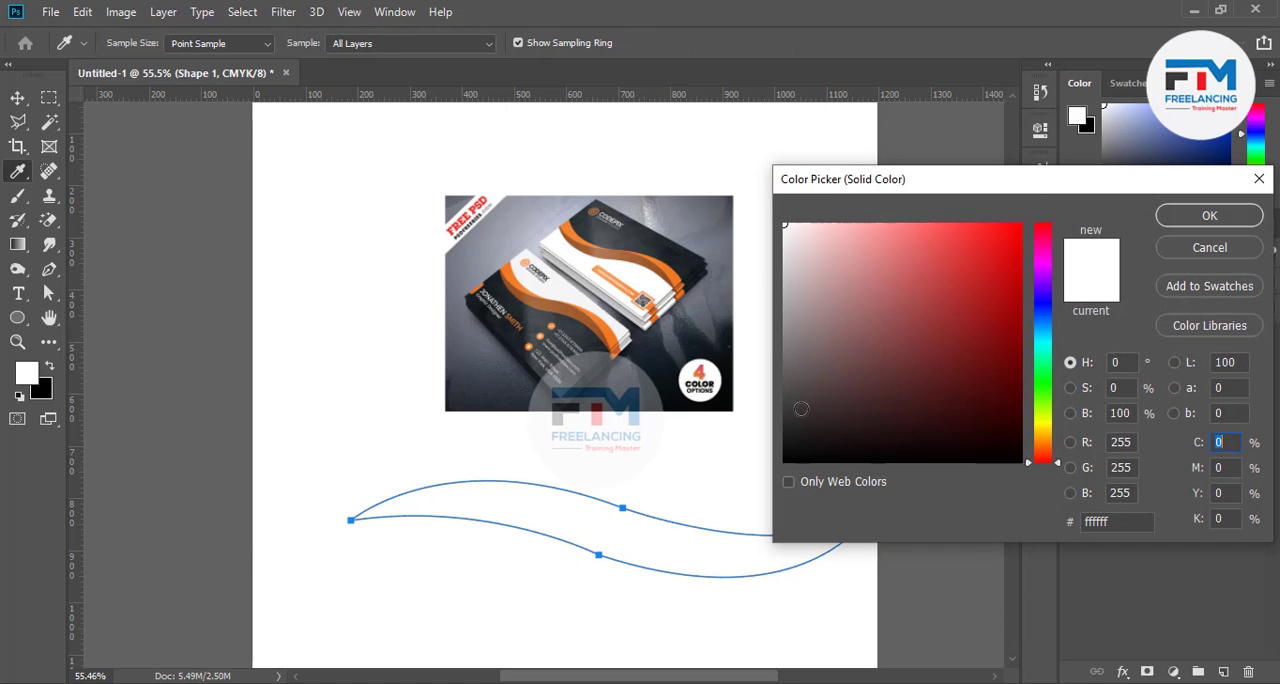
pyautogui.click(588, 342)
pyautogui.click(1209, 215)
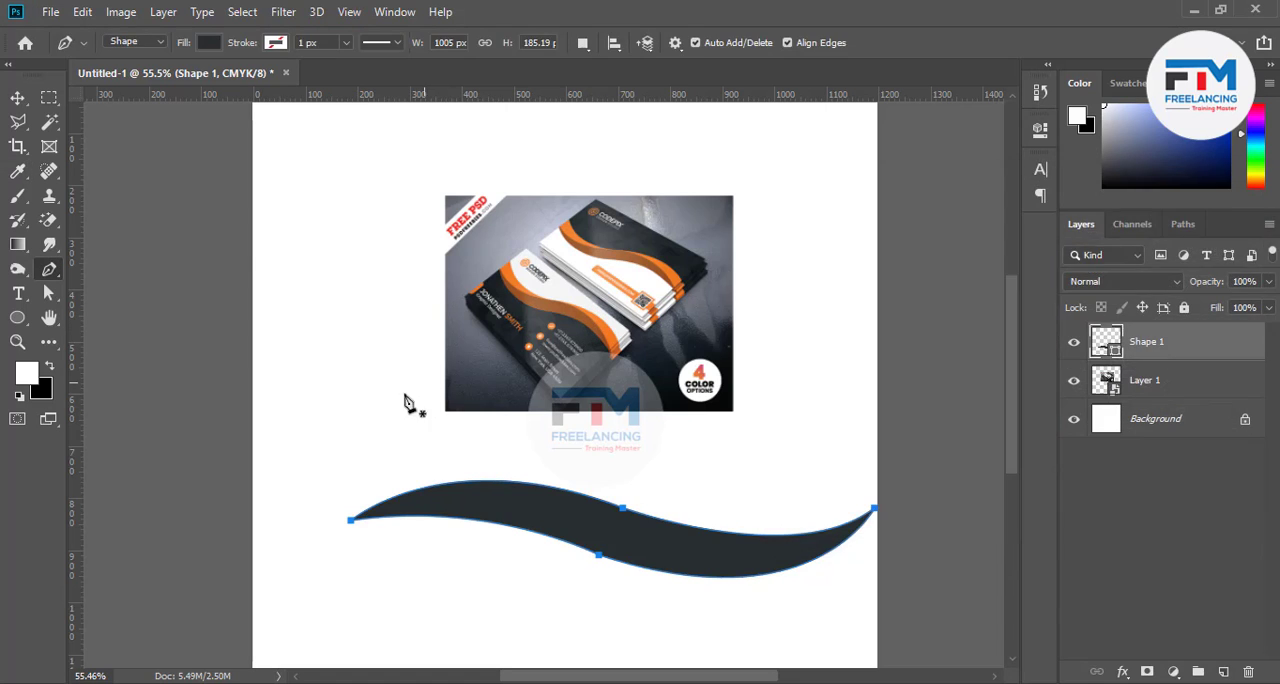
# Sample white, orange and dark tones from the business card image with the Eyedropper, finishing with orange as the foreground colour
pyautogui.click(18, 192)
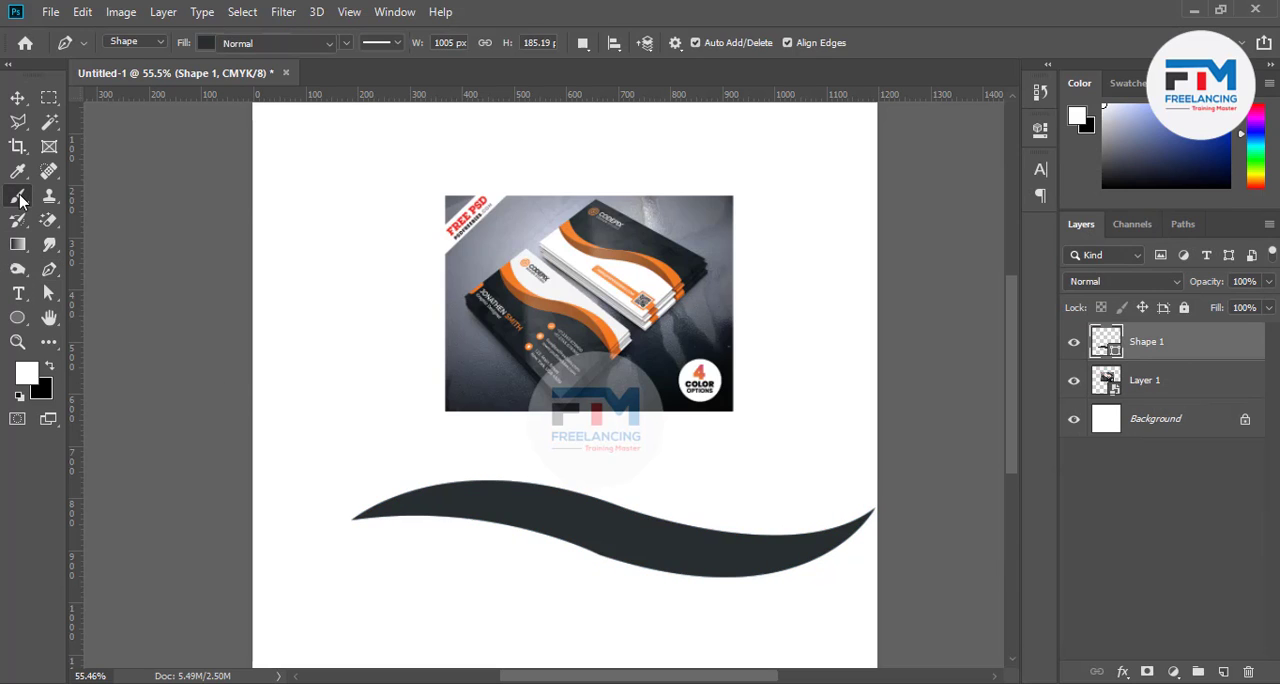
pyautogui.click(17, 180)
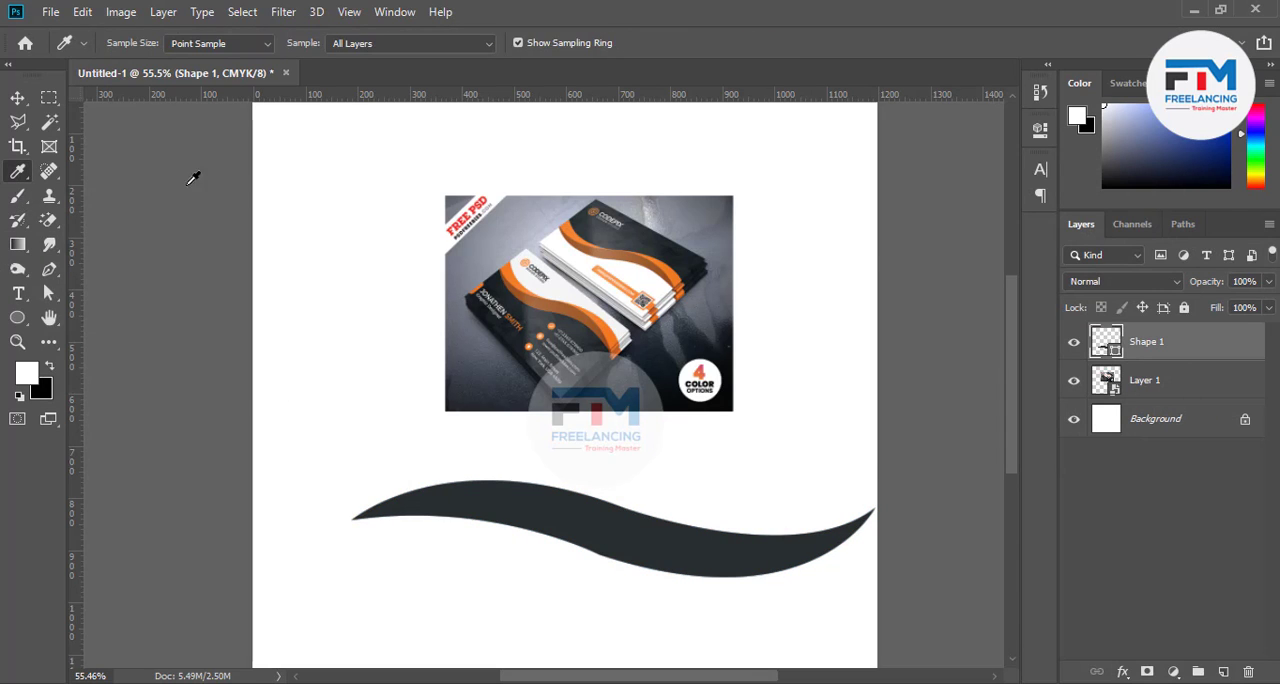
pyautogui.click(601, 315)
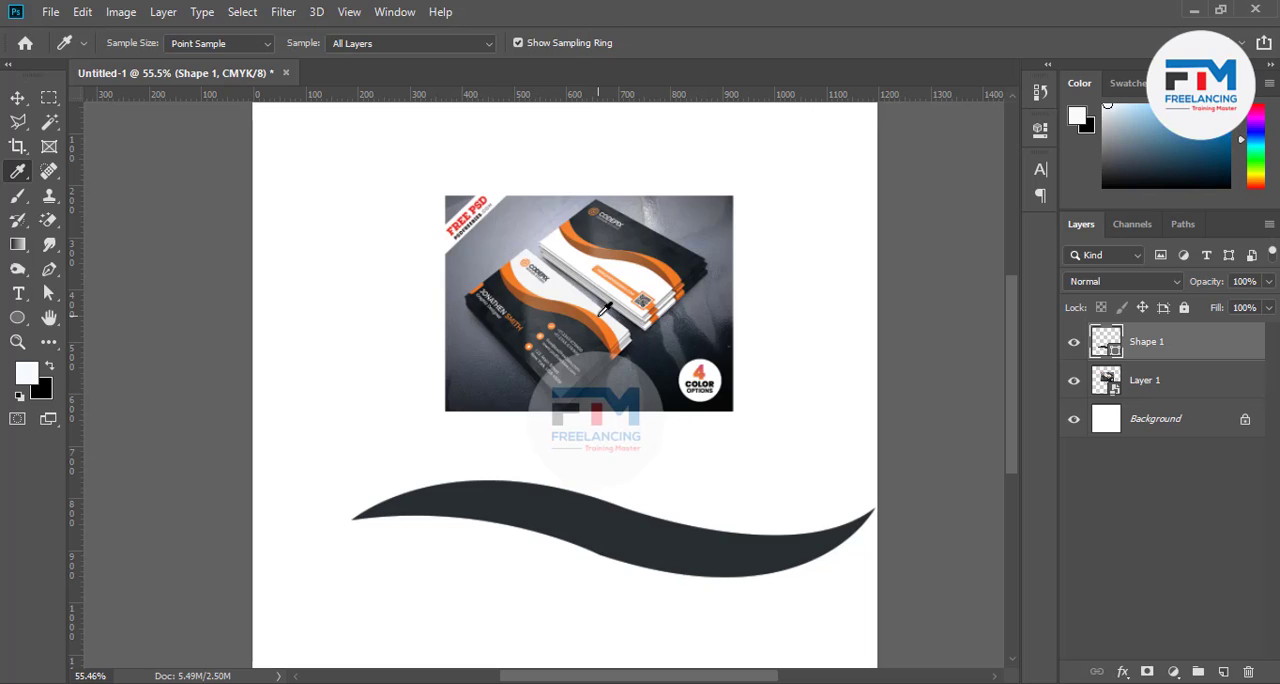
pyautogui.click(613, 330)
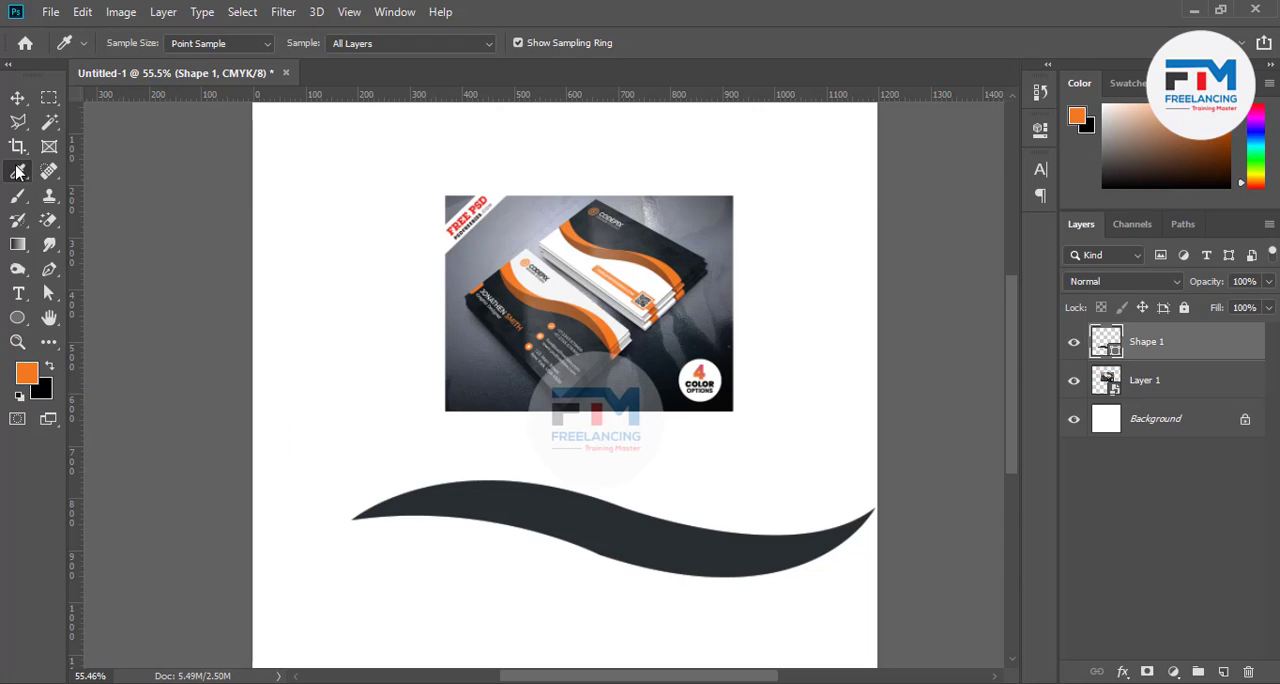
pyautogui.click(543, 307)
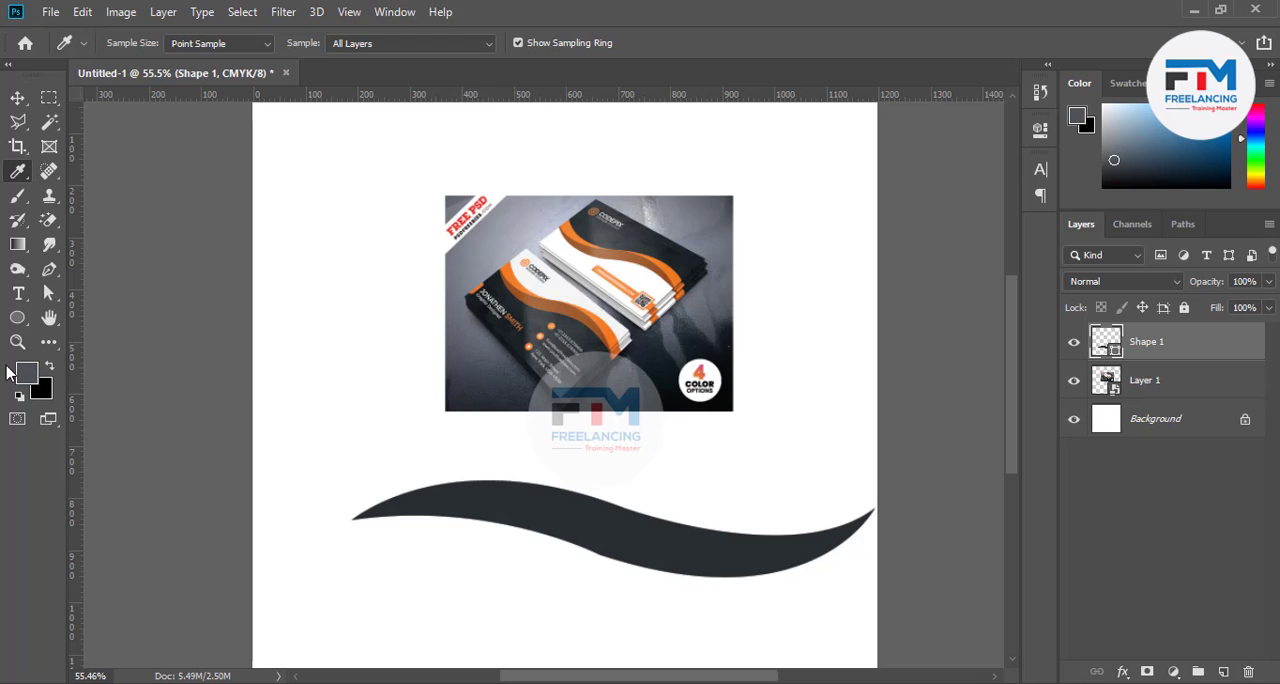
pyautogui.moveTo(568, 308); pyautogui.dragTo(688, 214)
pyautogui.click(666, 231)
pyautogui.click(660, 246)
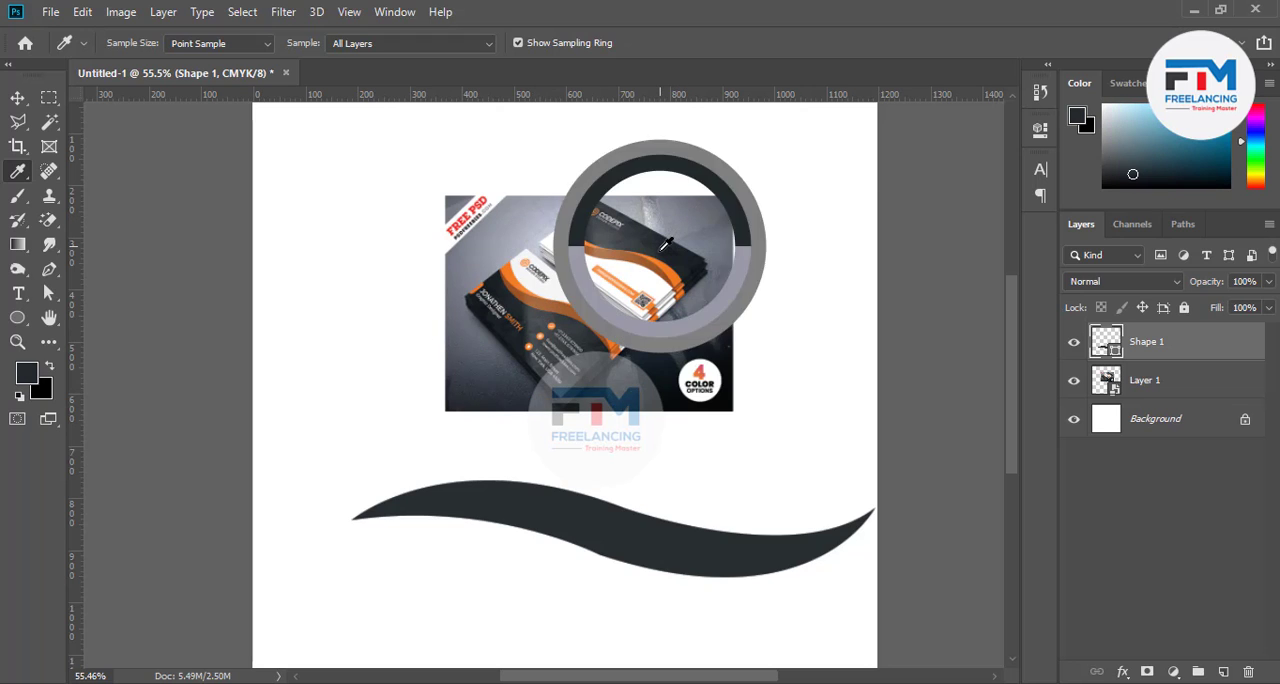
pyautogui.click(658, 251)
pyautogui.click(660, 272)
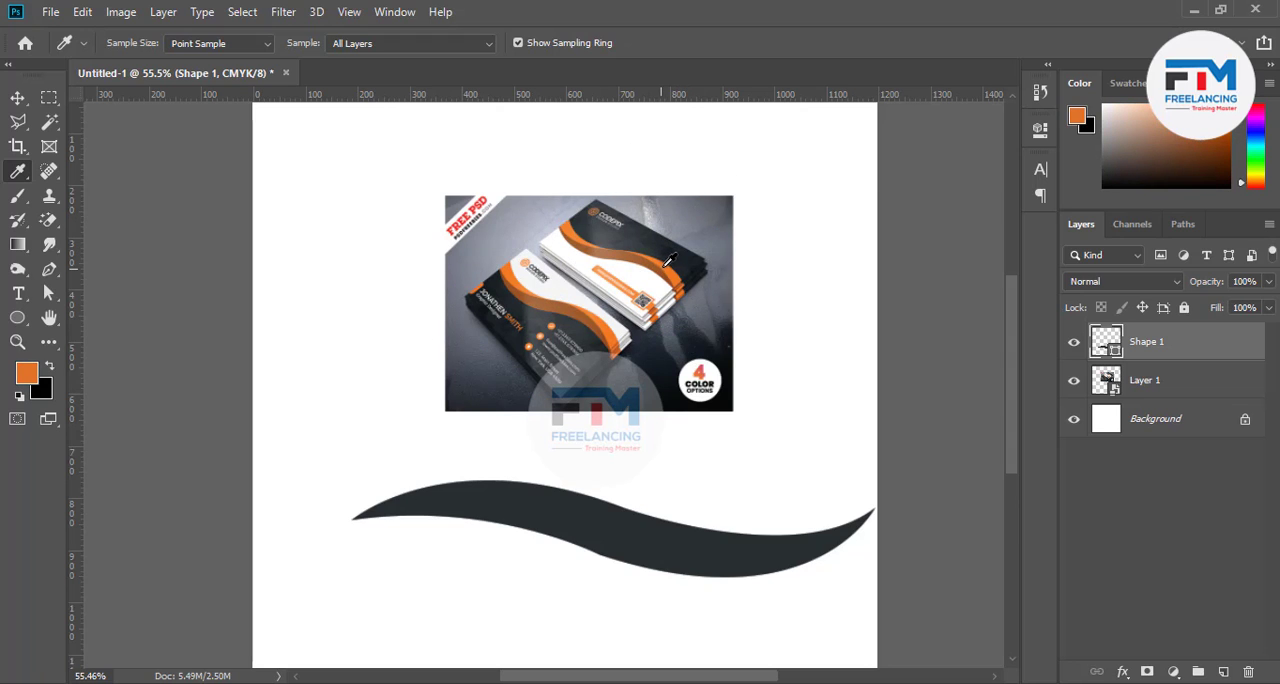
pyautogui.click(627, 273)
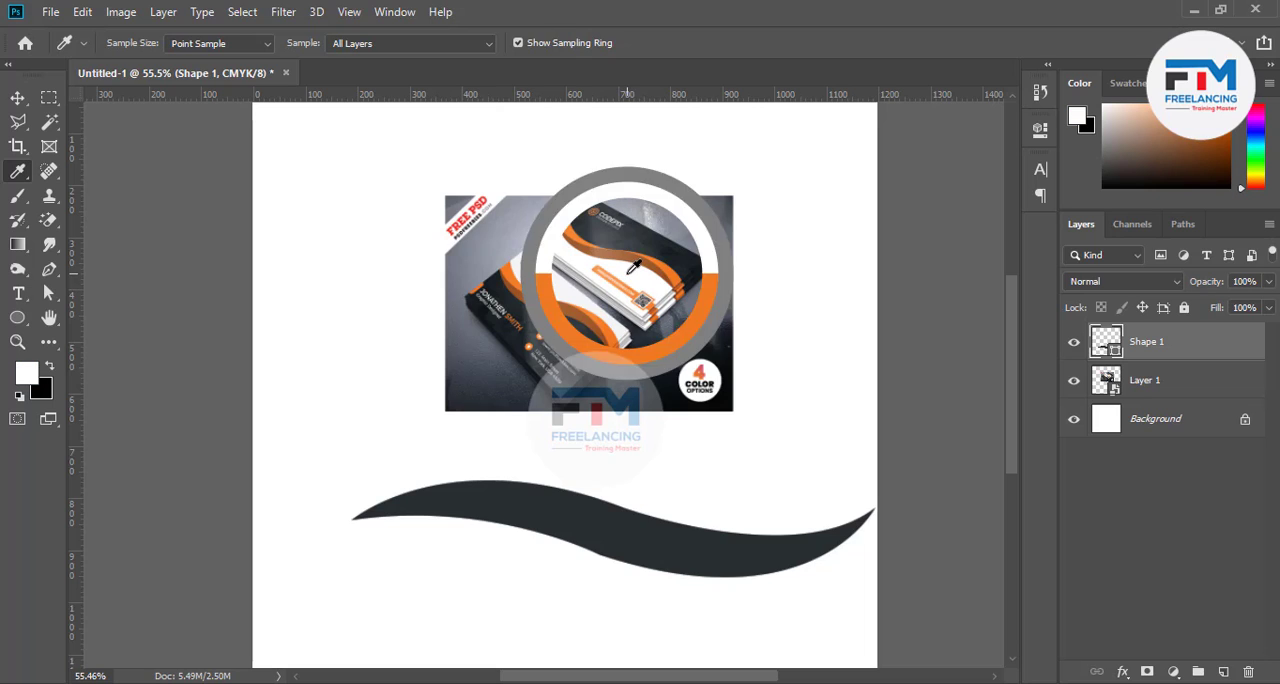
pyautogui.click(619, 236)
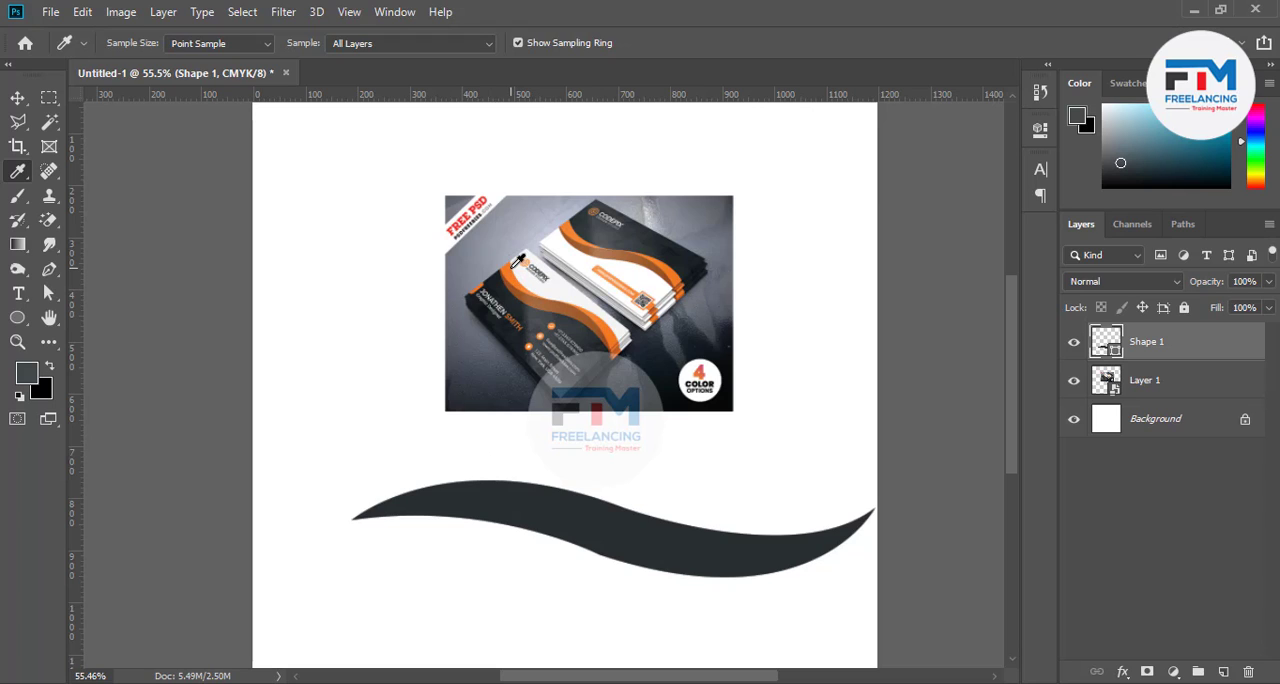
pyautogui.click(516, 268)
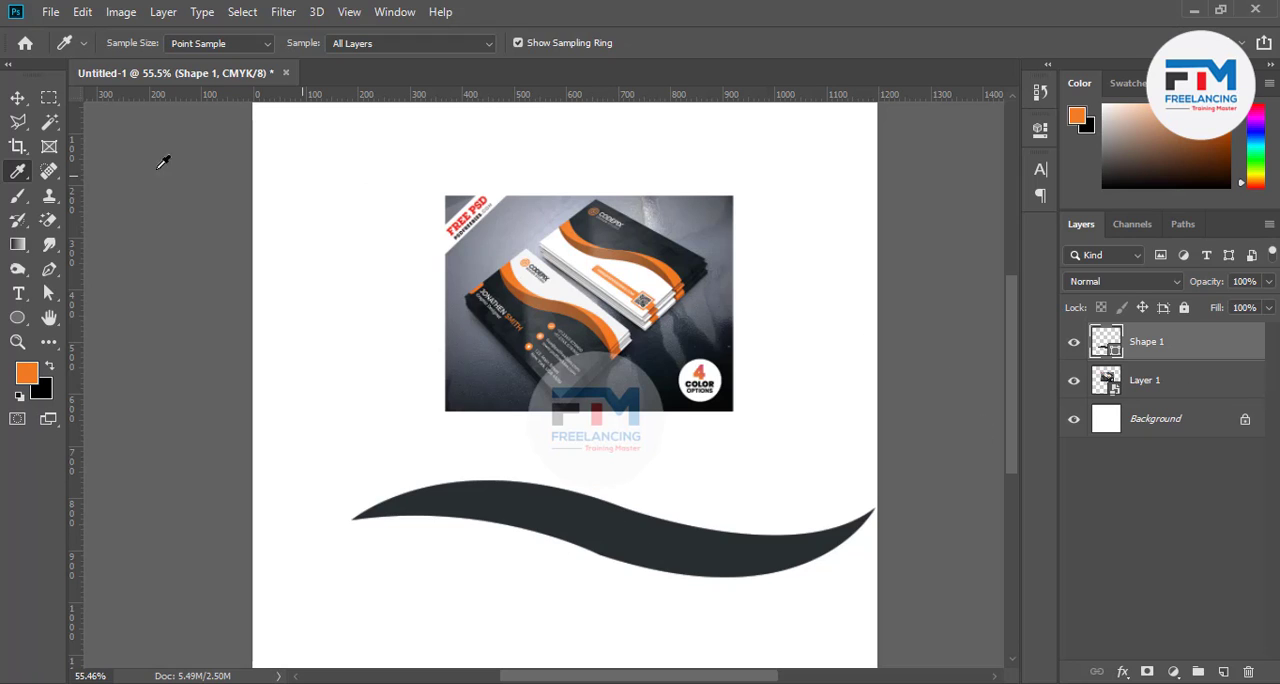
# Recolour the Shape 1 wave with the orange foreground colour, f27b24
pyautogui.click(17, 97)
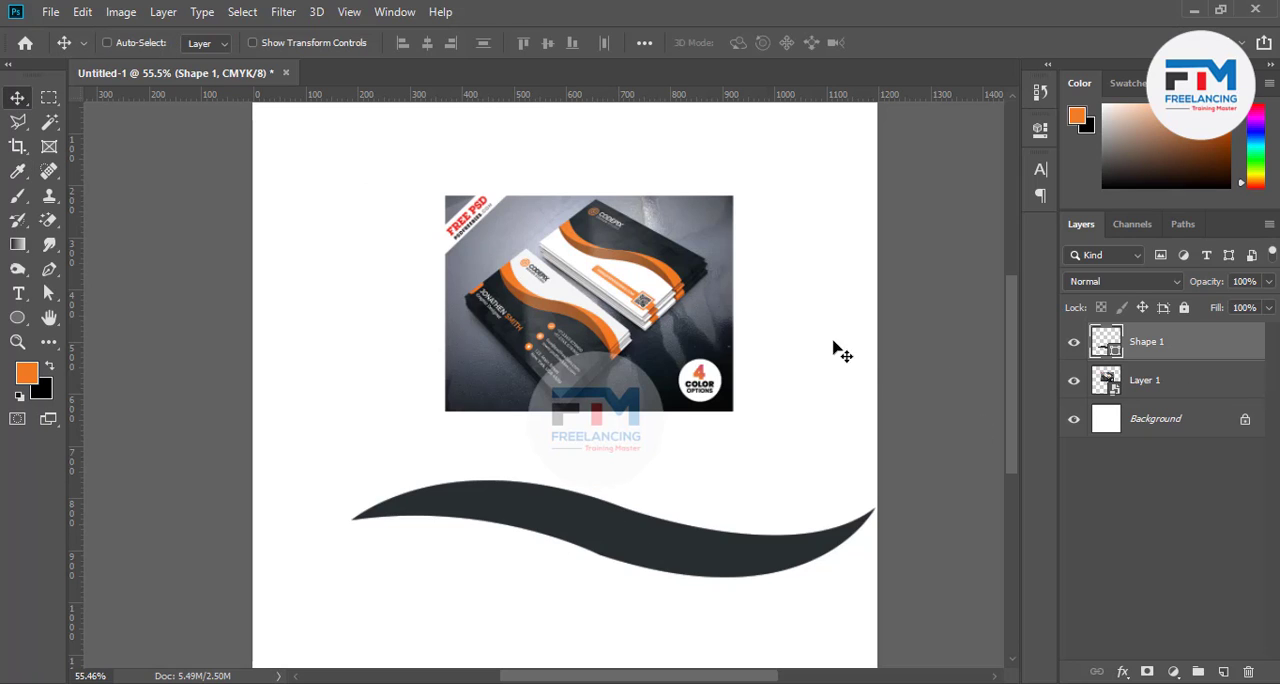
pyautogui.doubleClick(1105, 341)
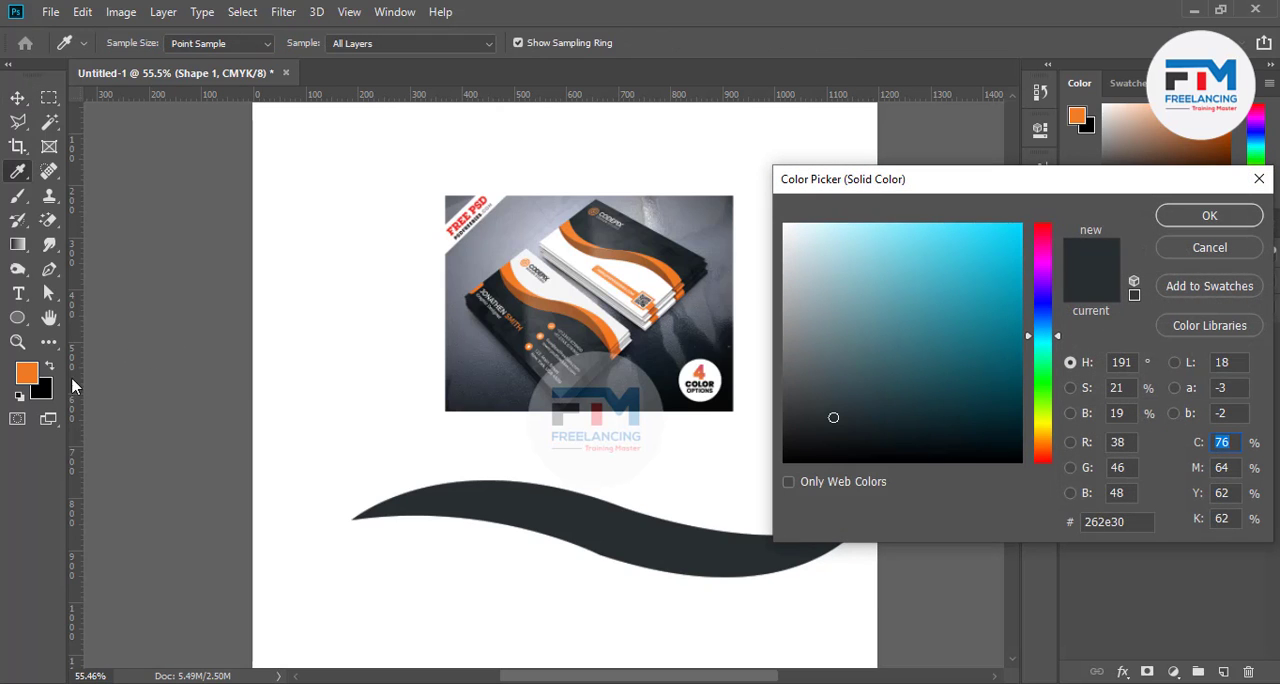
pyautogui.click(32, 378)
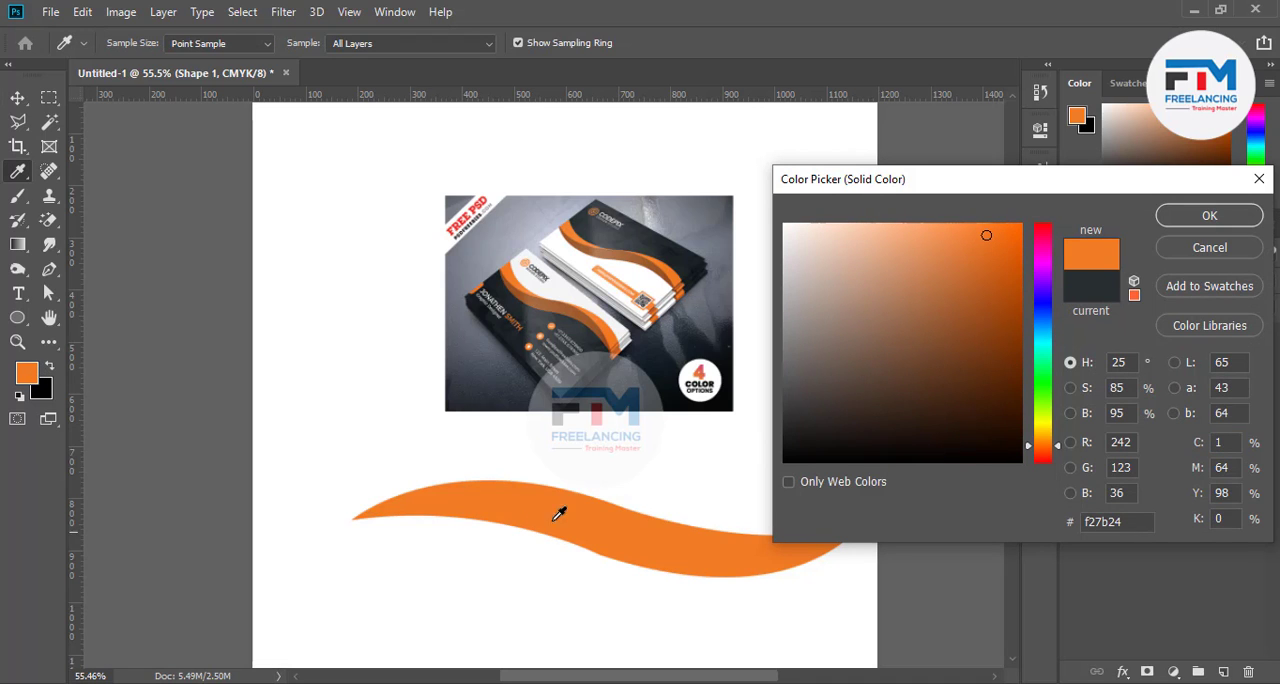
pyautogui.click(1209, 215)
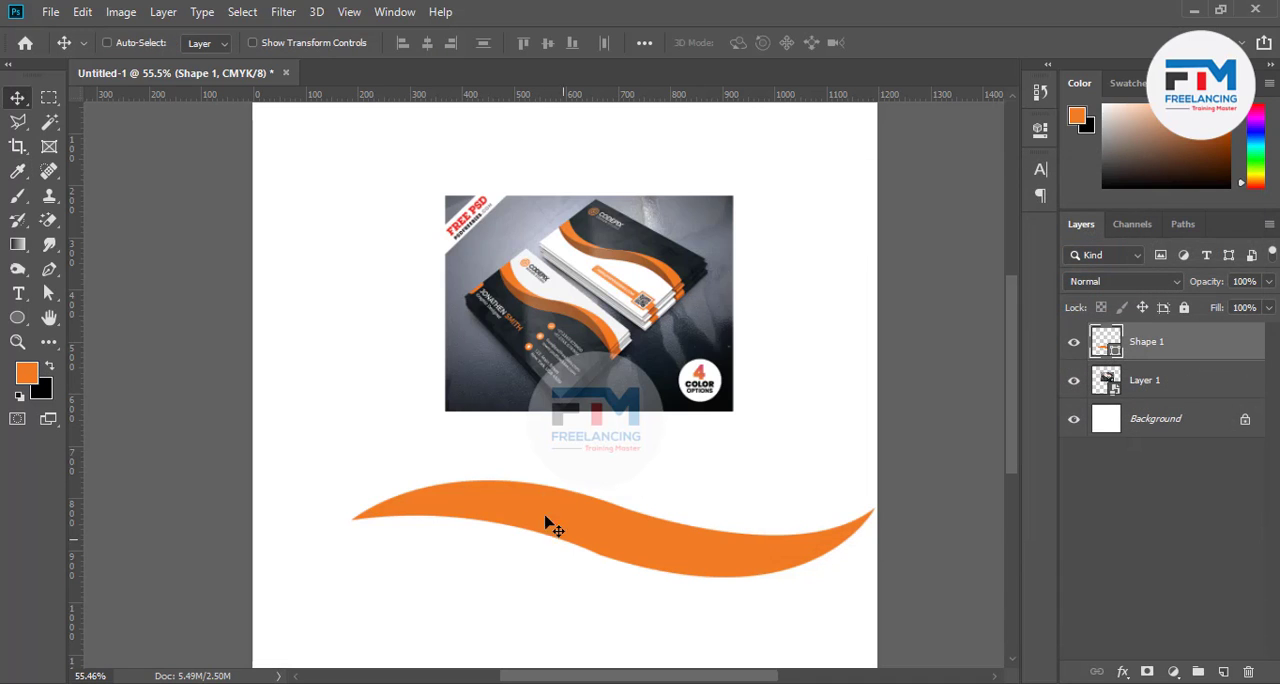
# Rasterize the Shape 1 layer and load the wave's outline as a selection
pyautogui.rightClick(1157, 345)
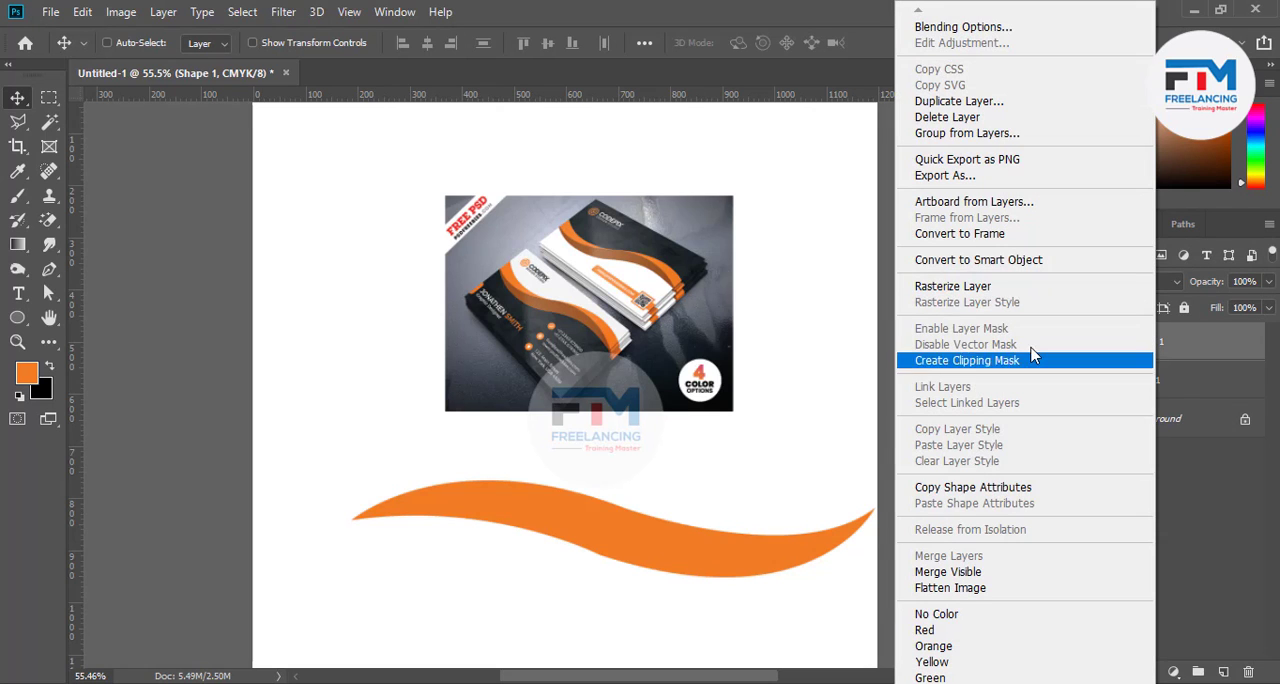
pyautogui.click(960, 288)
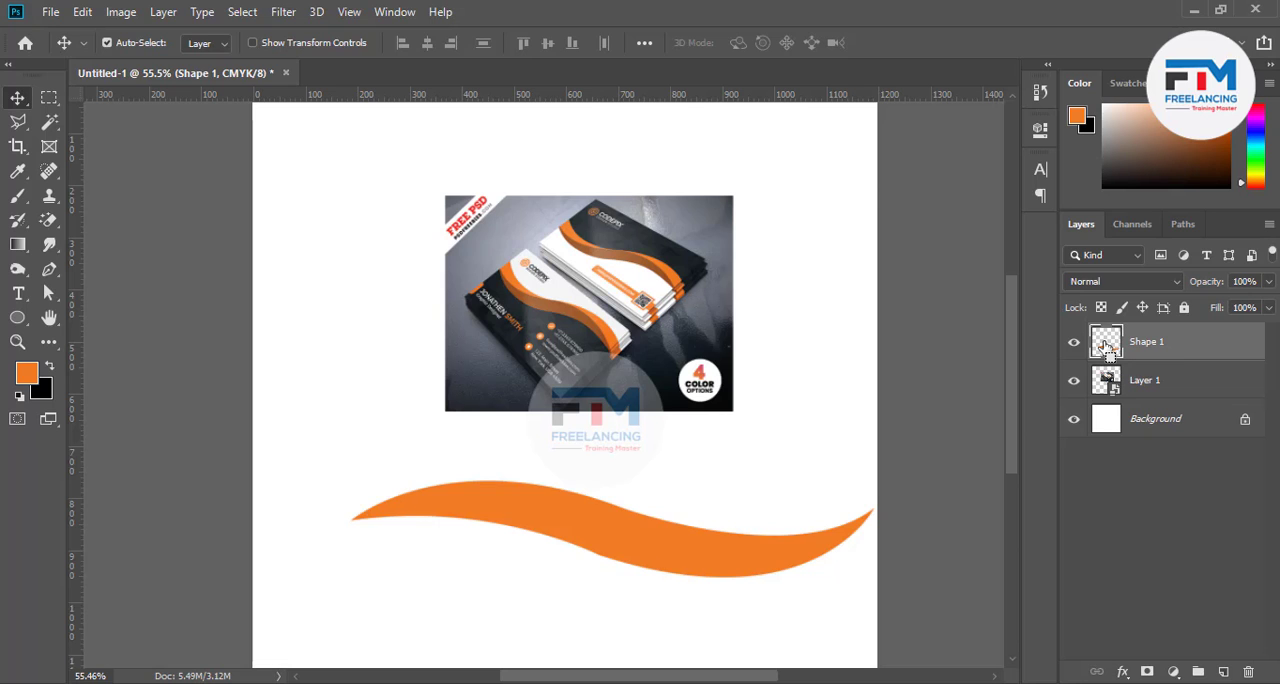
pyautogui.keyDown('ctrl'); pyautogui.click(1106, 346); pyautogui.keyUp('ctrl')
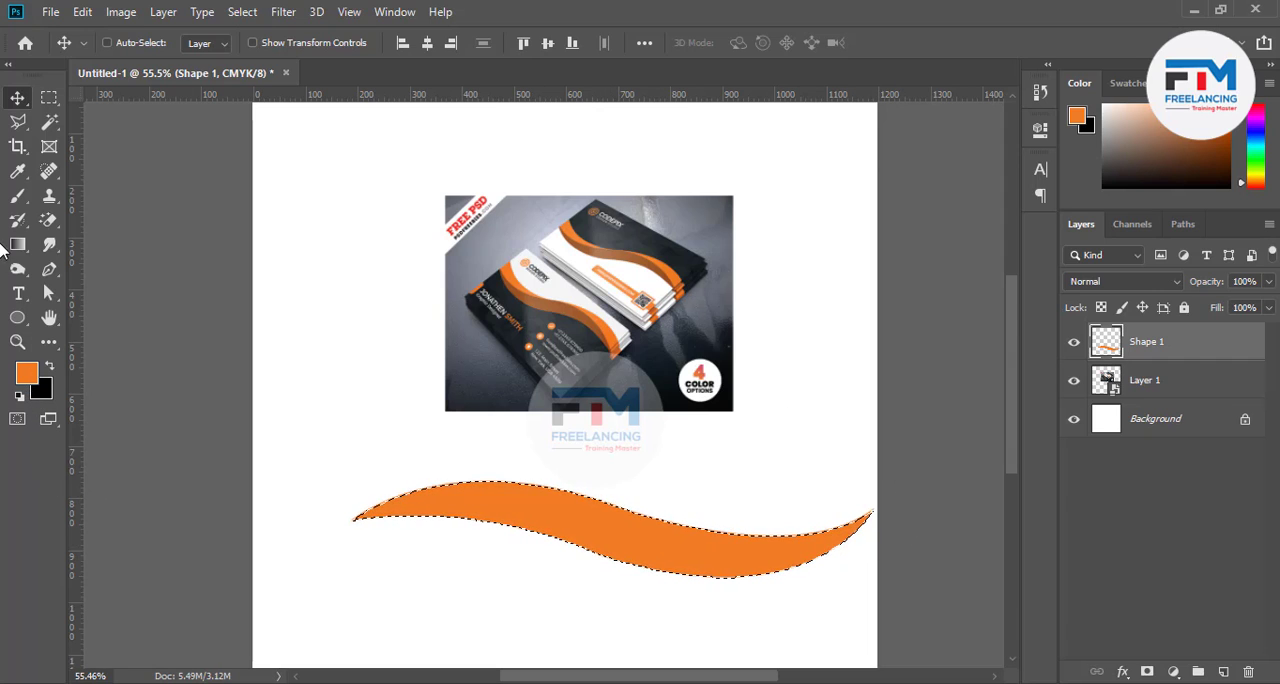
# Fill the selected wave with a brown sampled from the front business card, then deselect and move it slightly left and up
pyautogui.click(17, 170)
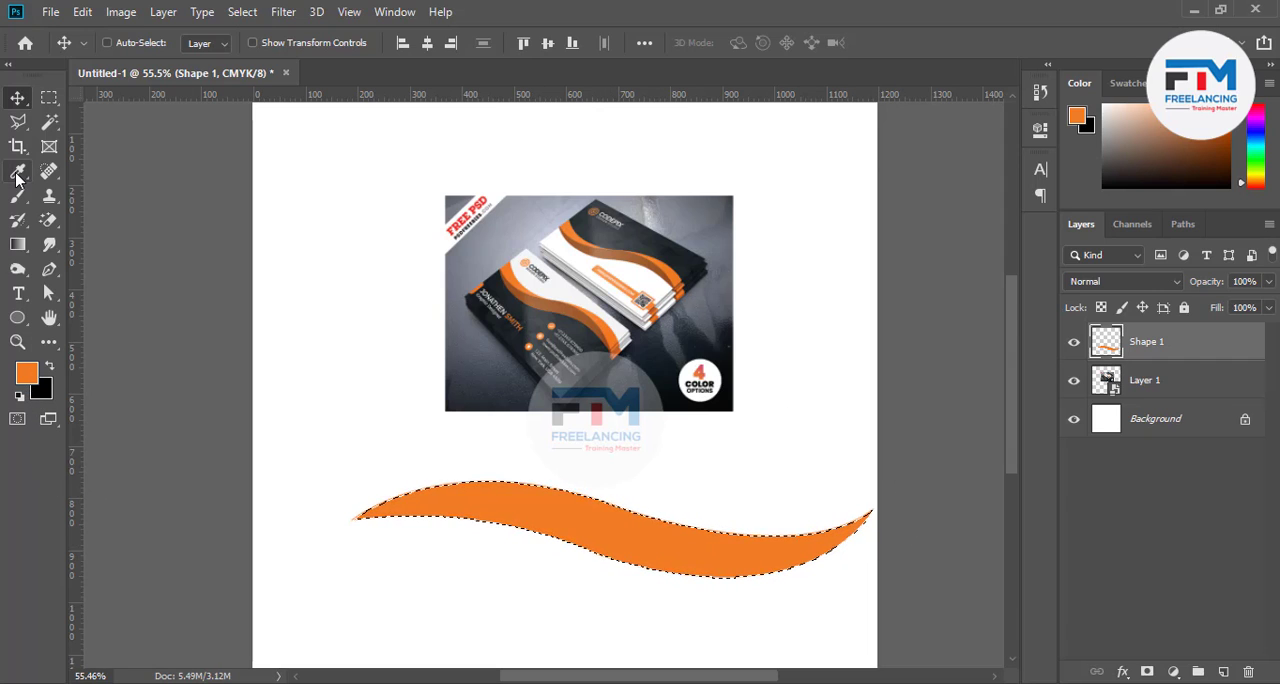
pyautogui.click(546, 297)
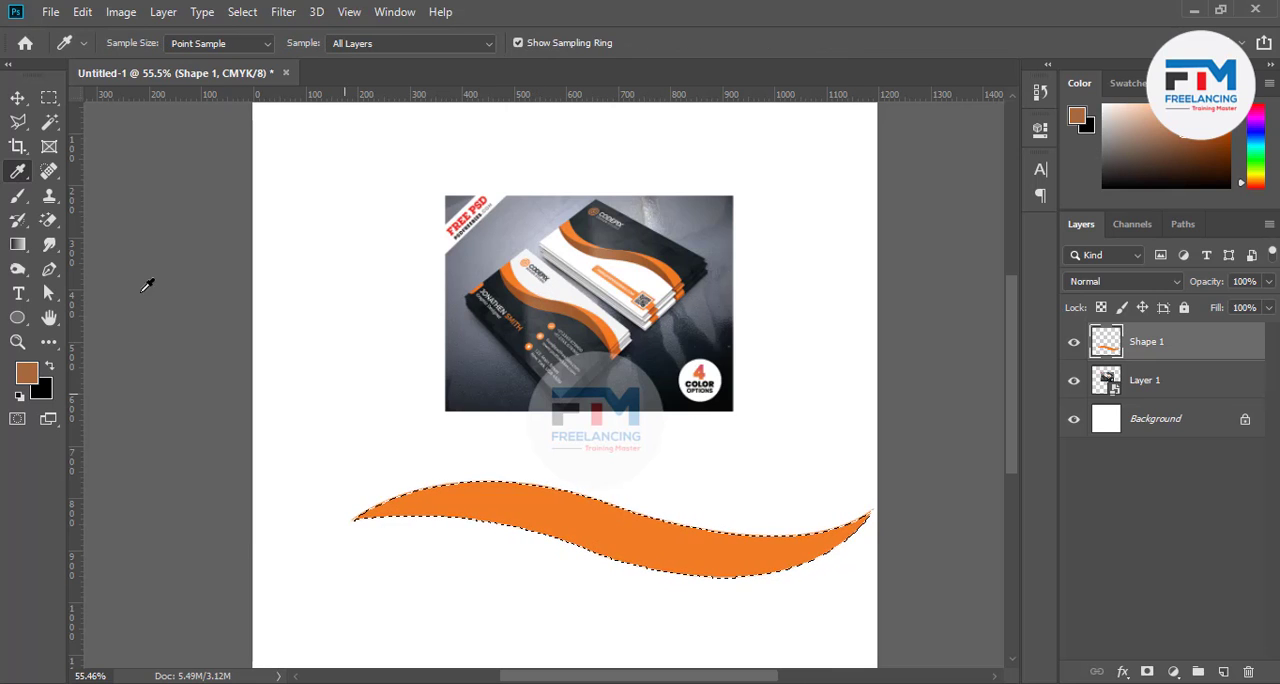
pyautogui.click(17, 97)
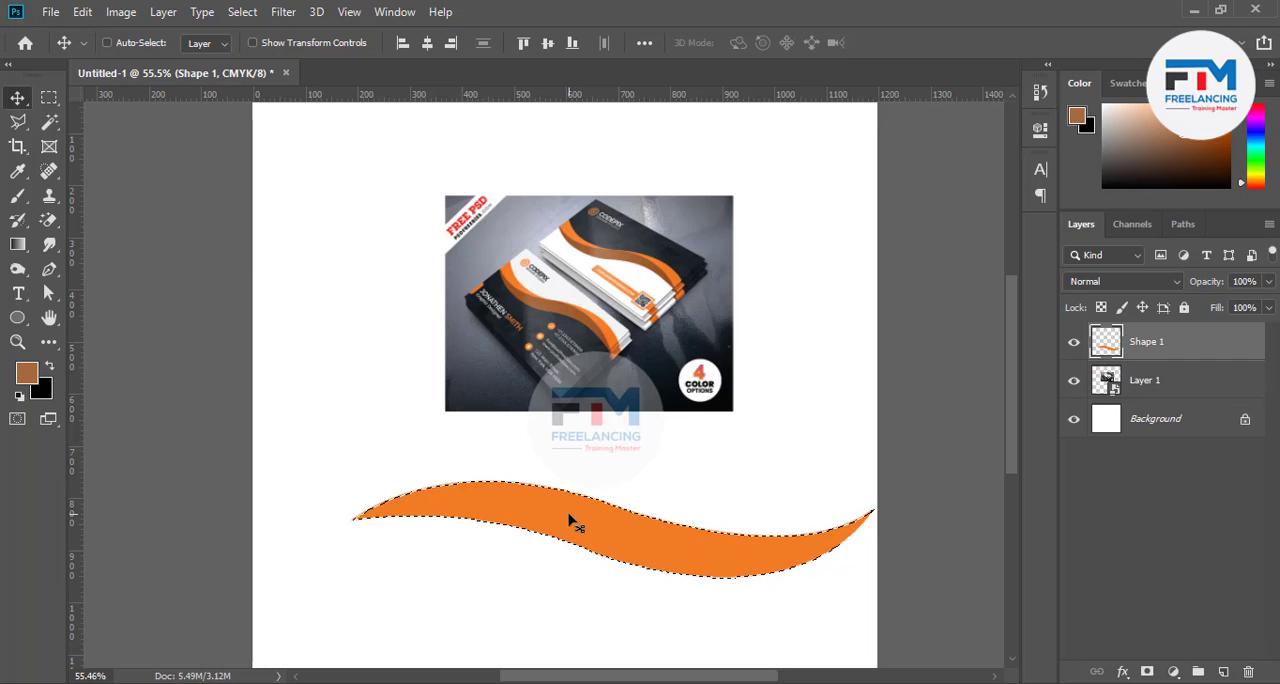
pyautogui.hotkey('alt', 'BackSpace')
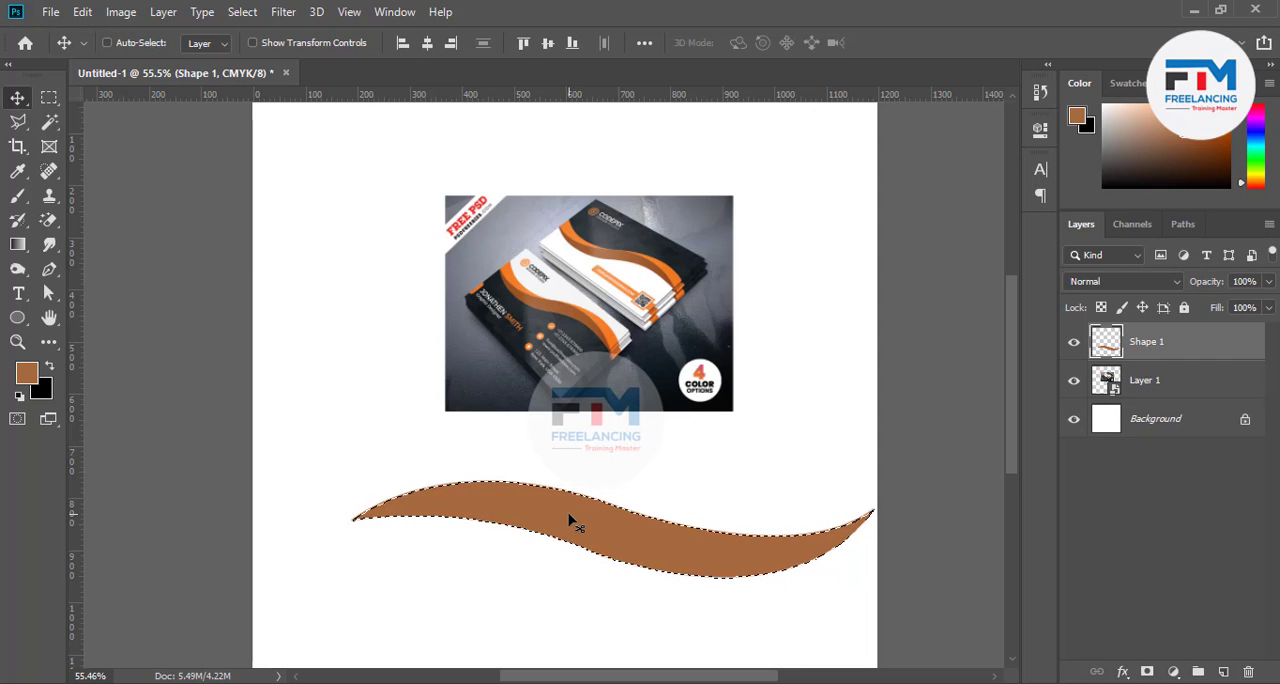
pyautogui.hotkey('ctrl', 'd')
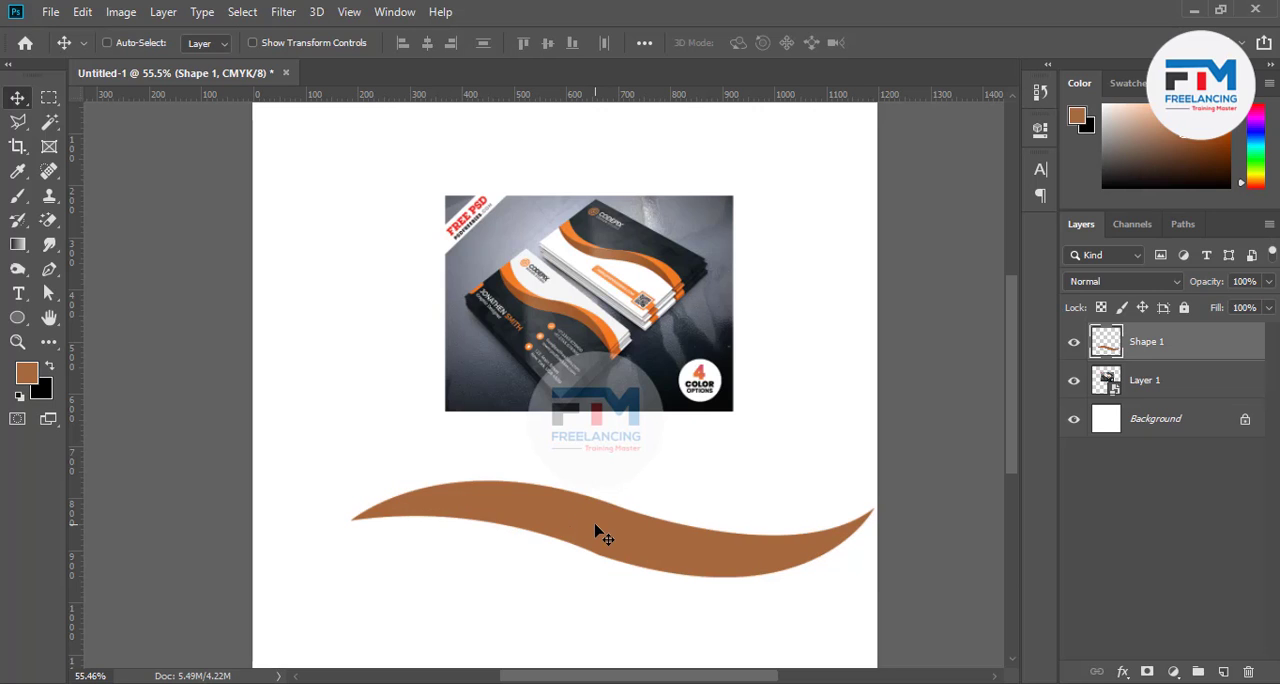
pyautogui.moveTo(596, 532); pyautogui.dragTo(521, 525)
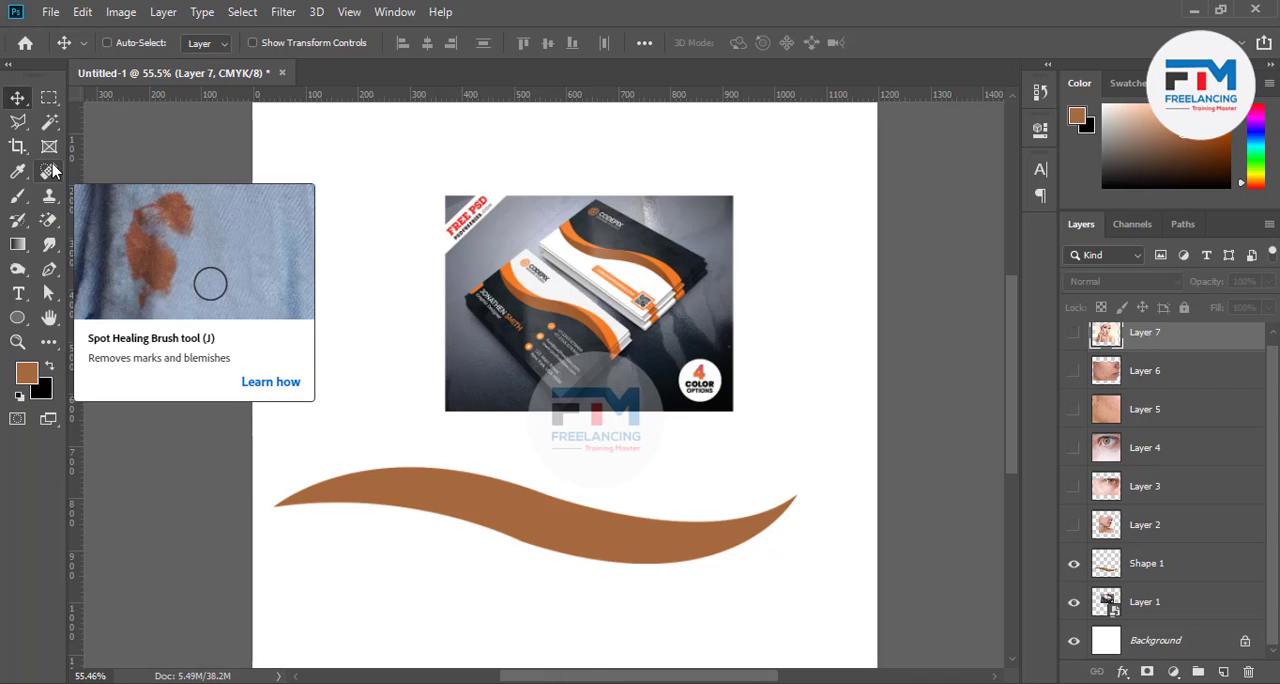
# Activate the Spot Healing Brush and hide Layer 1 and Shape 1
pyautogui.click(49, 171)
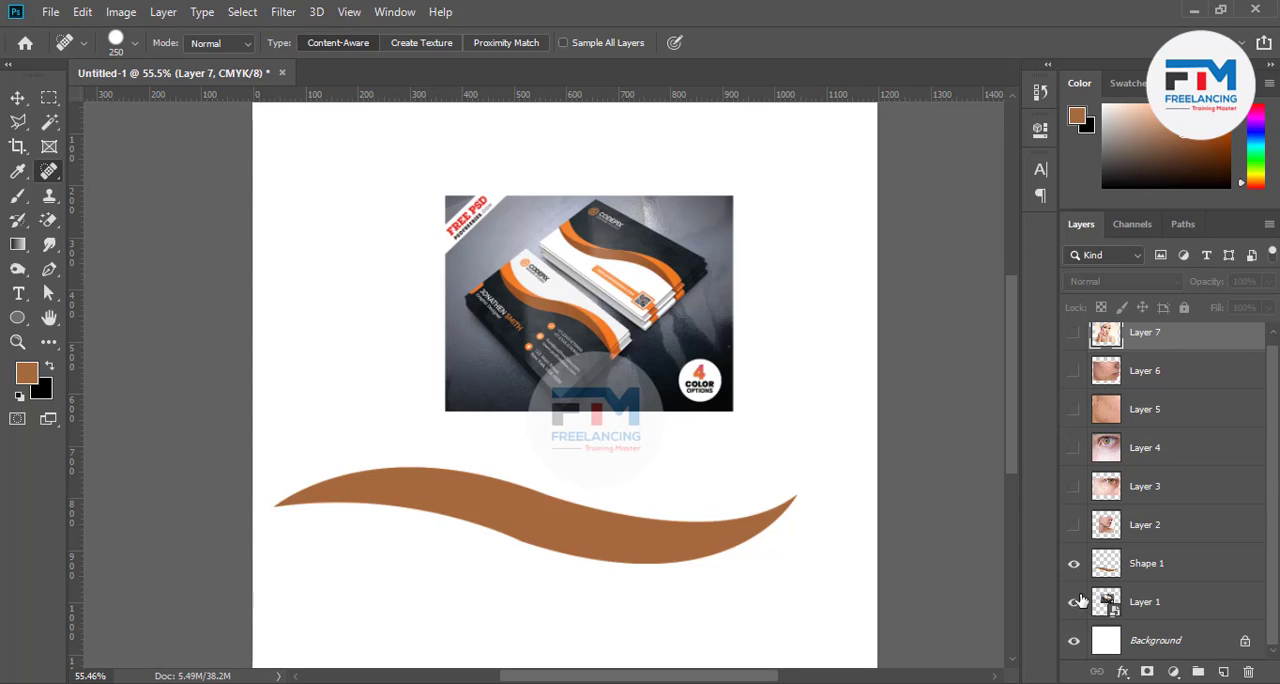
pyautogui.click(1074, 602)
pyautogui.click(1073, 563)
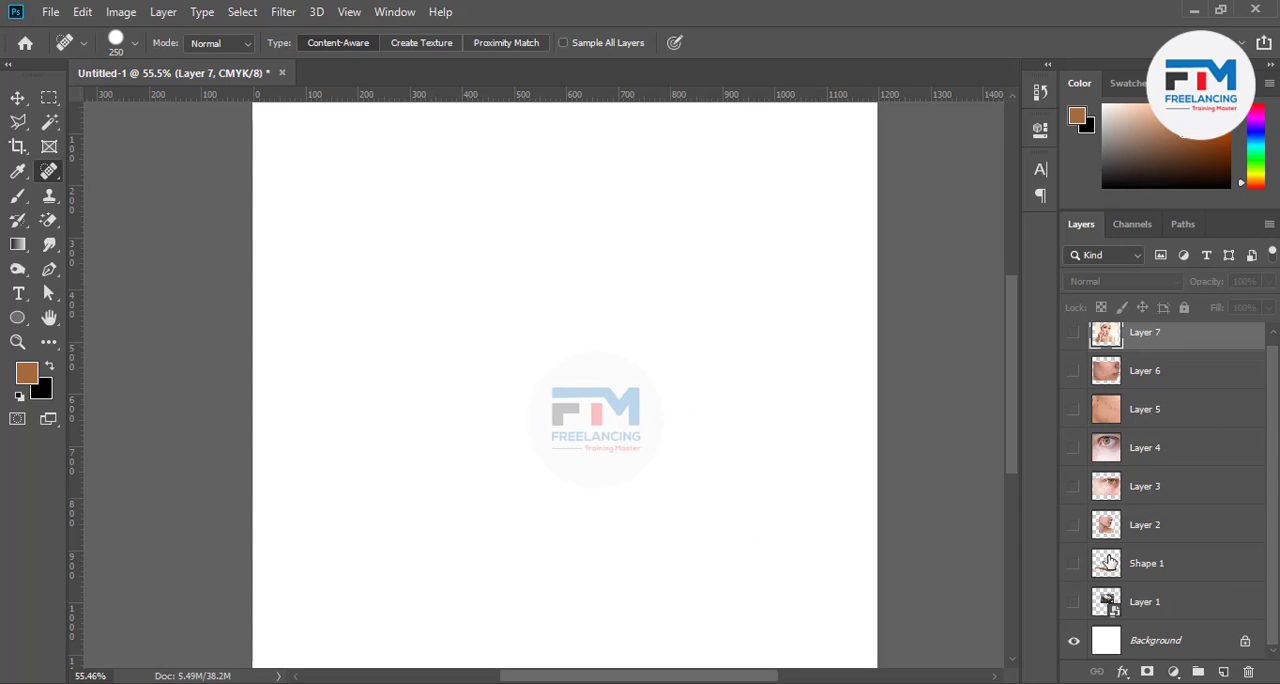
# Preview the hidden skin photos one at a time, including Layers 6, 5 and 4, and hide each again
pyautogui.click(1074, 525)
pyautogui.click(1073, 487)
pyautogui.click(1074, 486)
pyautogui.click(1074, 372)
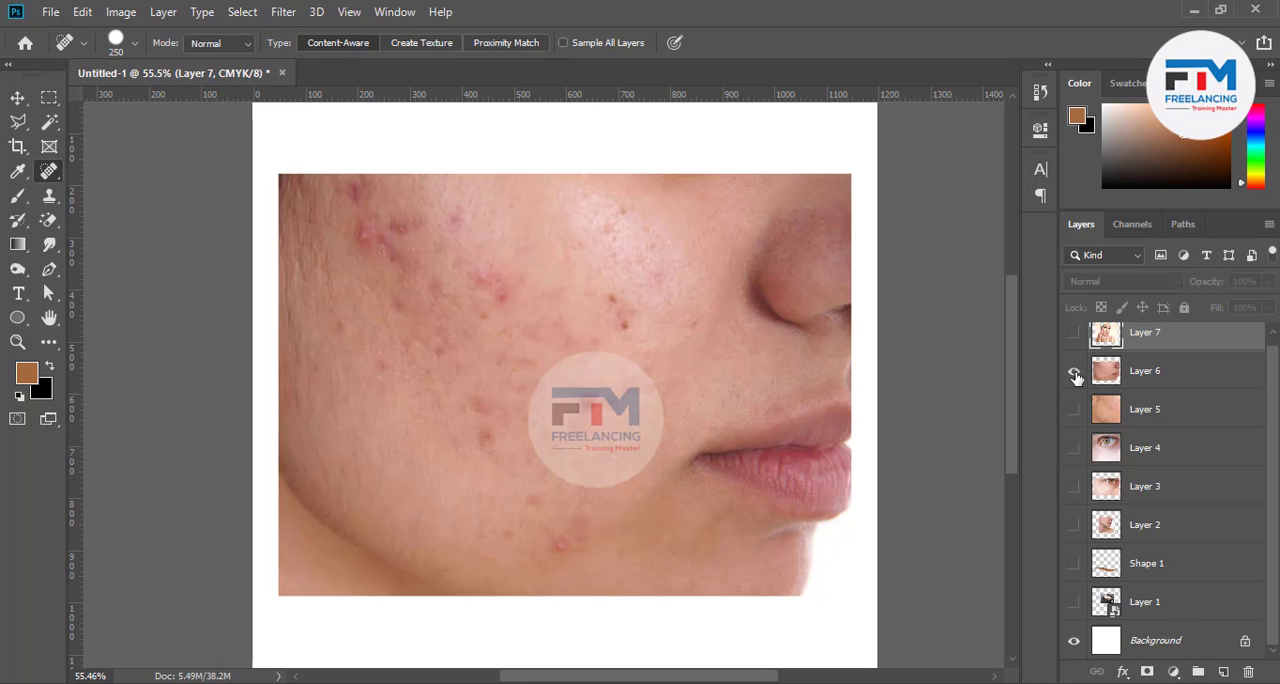
pyautogui.click(1074, 372)
pyautogui.click(1074, 410)
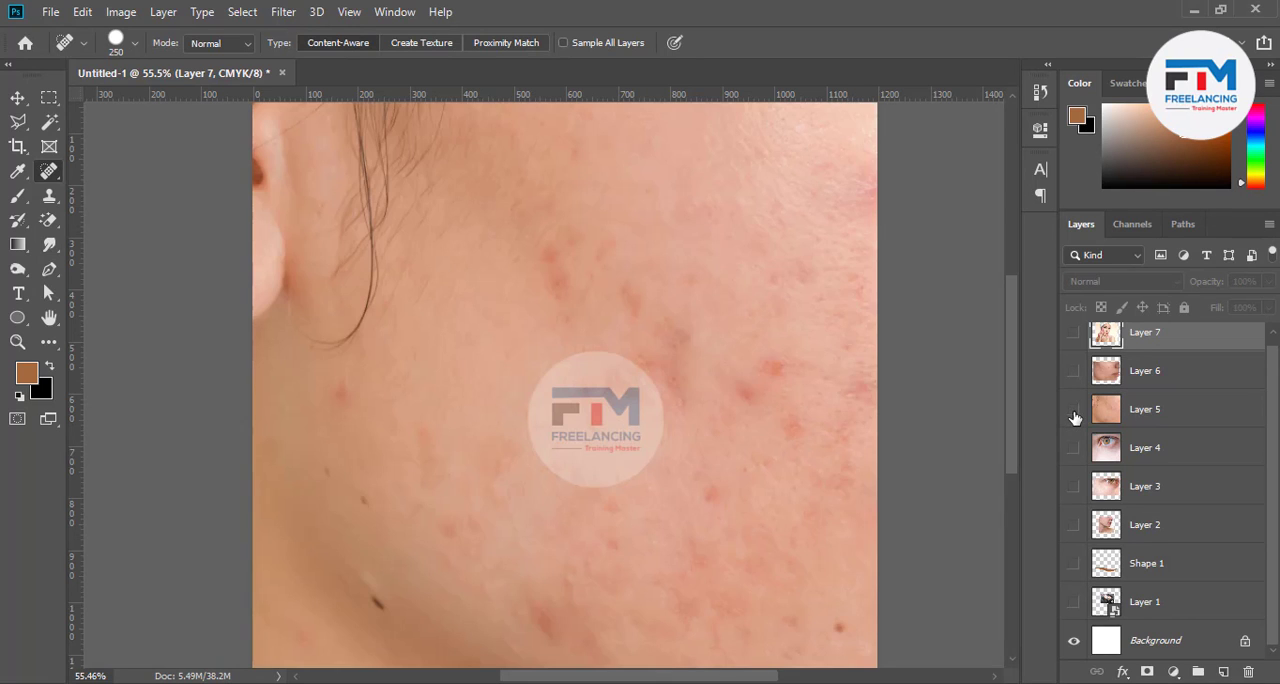
pyautogui.click(1074, 412)
pyautogui.click(1072, 449)
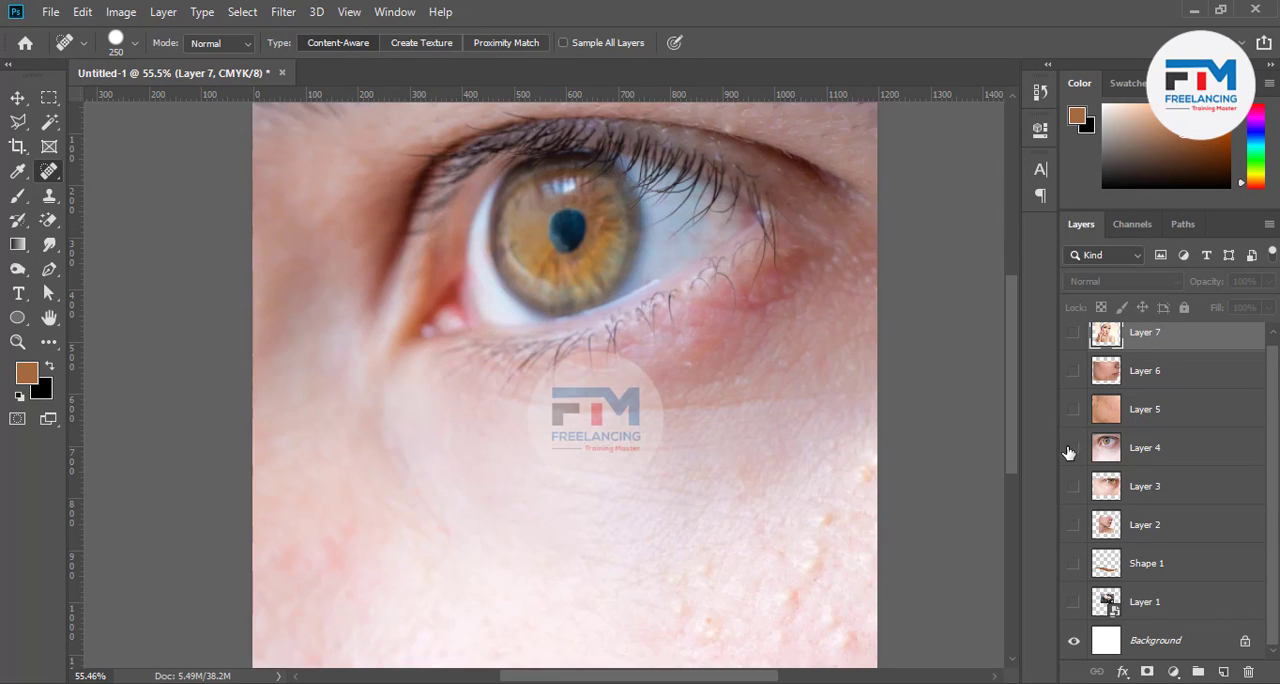
pyautogui.click(1070, 451)
# Show and select Layer 3, then heal the bumps on the cheek below the eye with a size 70 Spot Healing Brush
pyautogui.click(1073, 487)
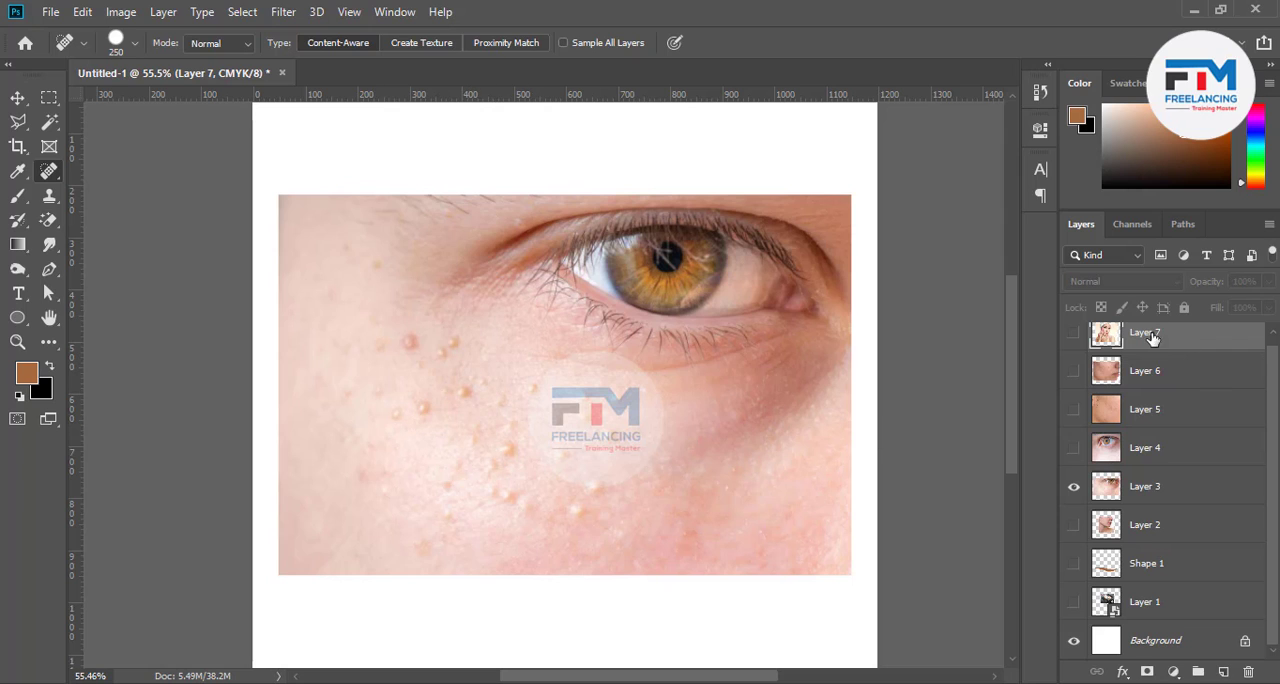
pyautogui.click(1150, 489)
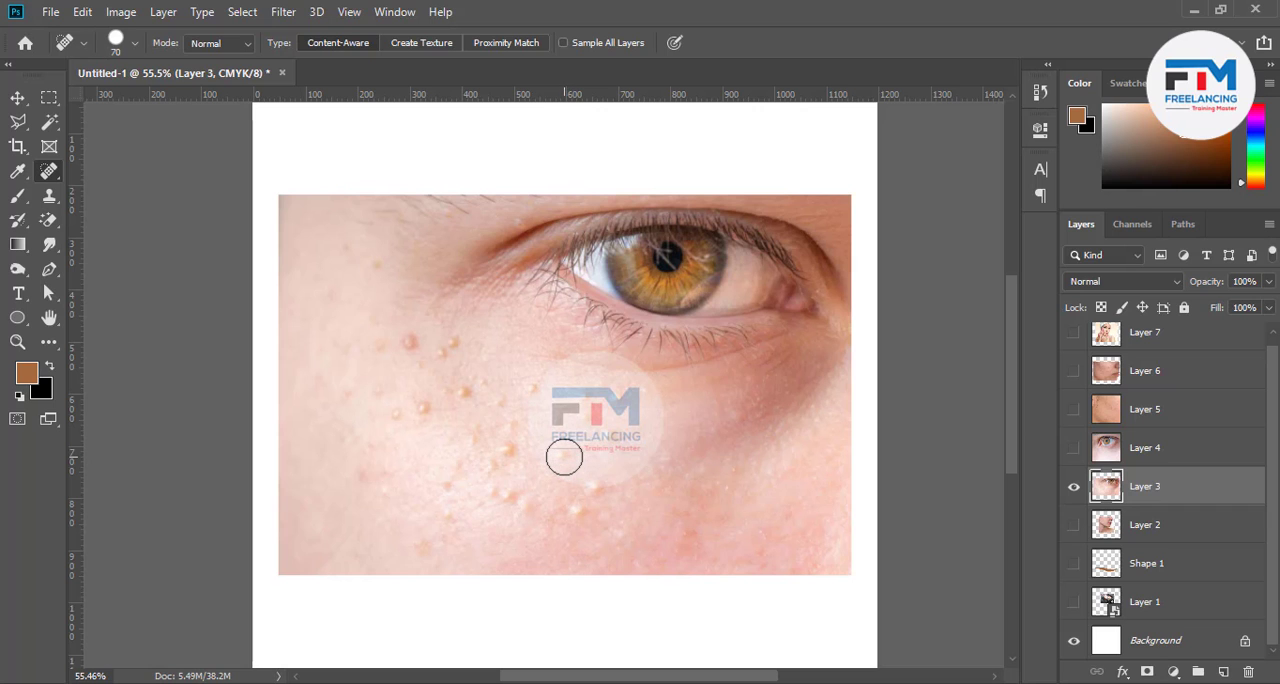
pyautogui.scroll(4, 562, 457)
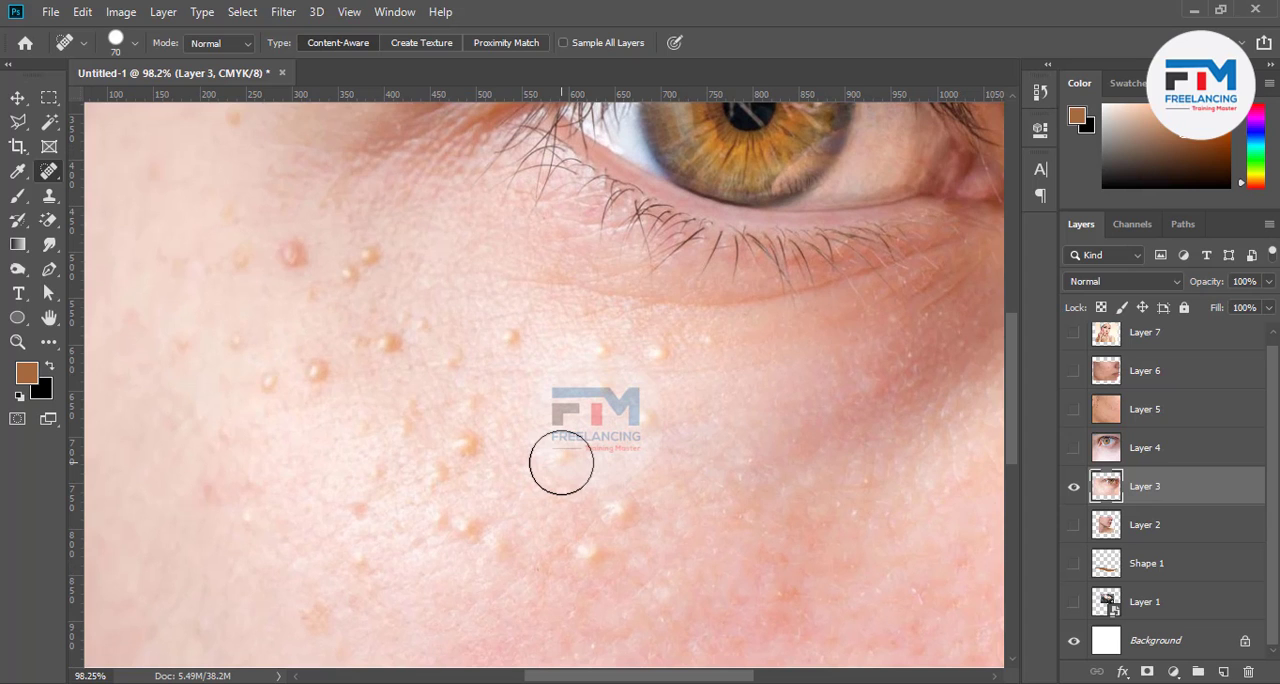
pyautogui.click(562, 460)
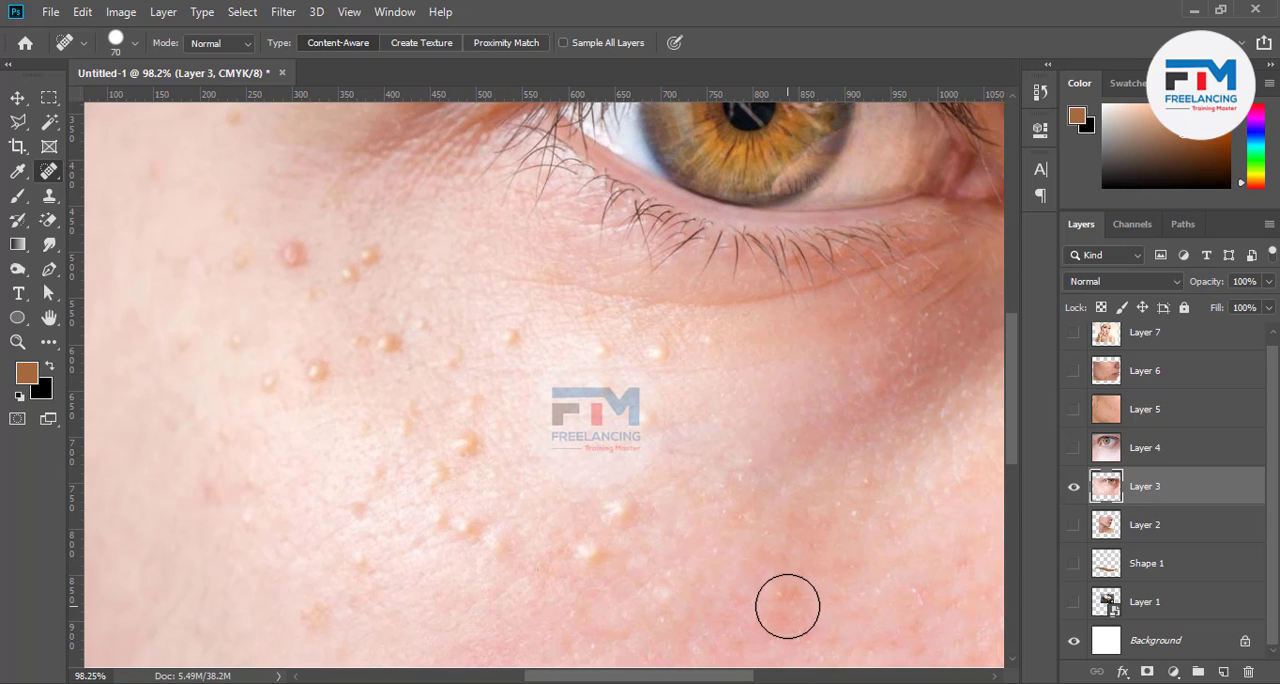
pyautogui.click(651, 430)
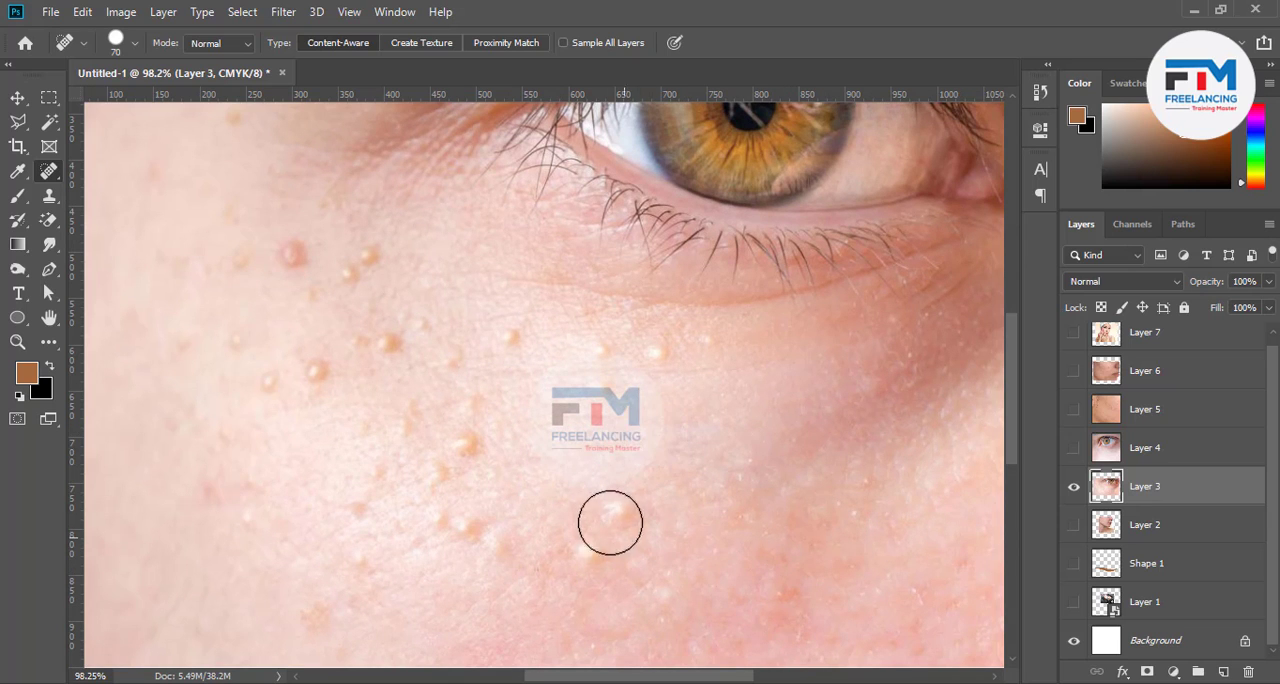
pyautogui.click(600, 362)
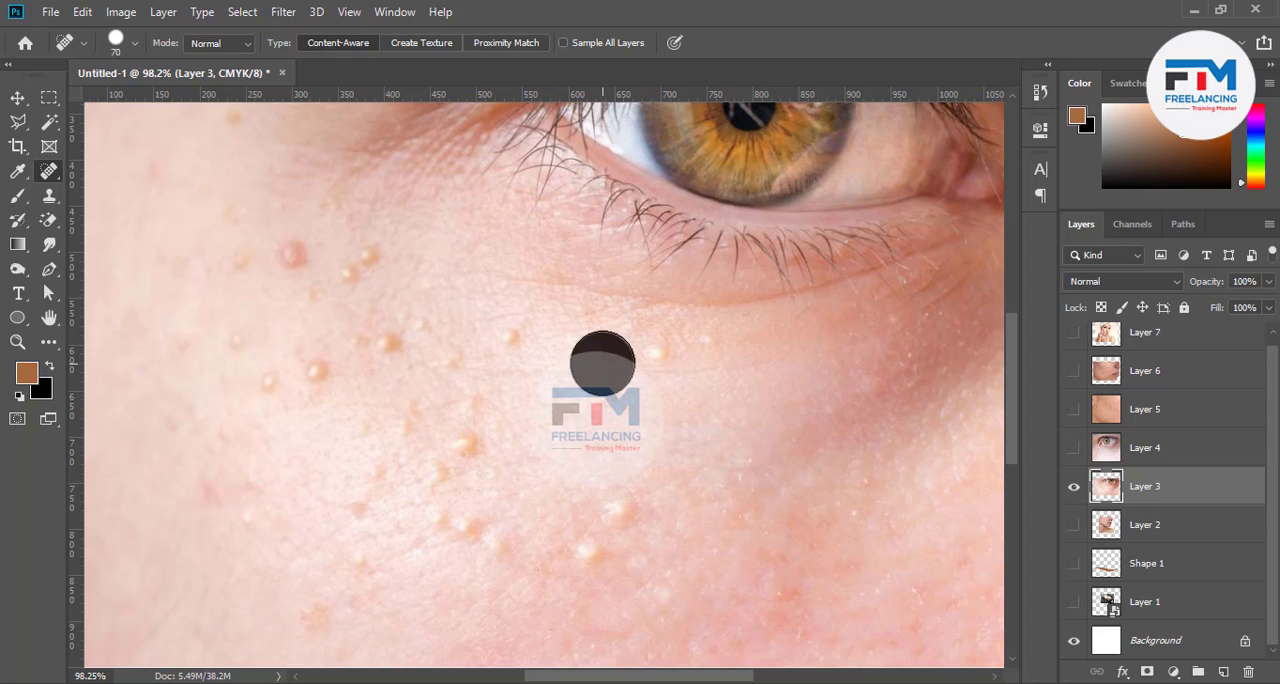
pyautogui.click(654, 364)
pyautogui.click(706, 346)
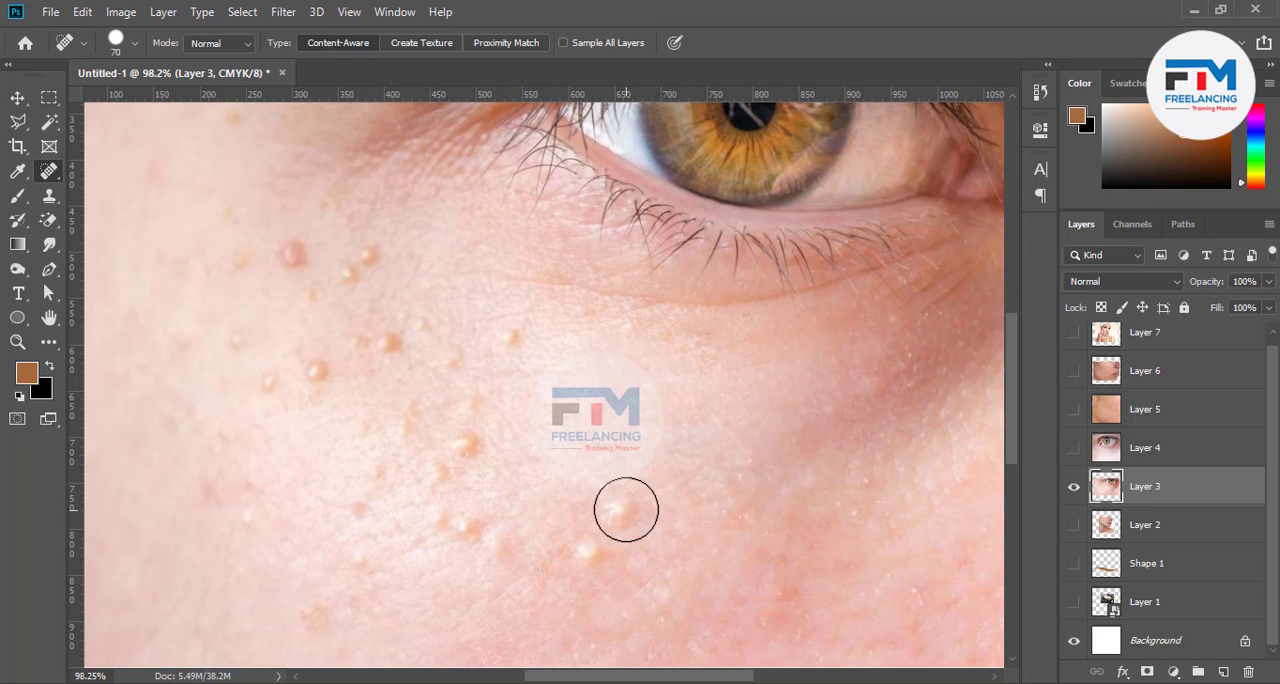
pyautogui.click(626, 509)
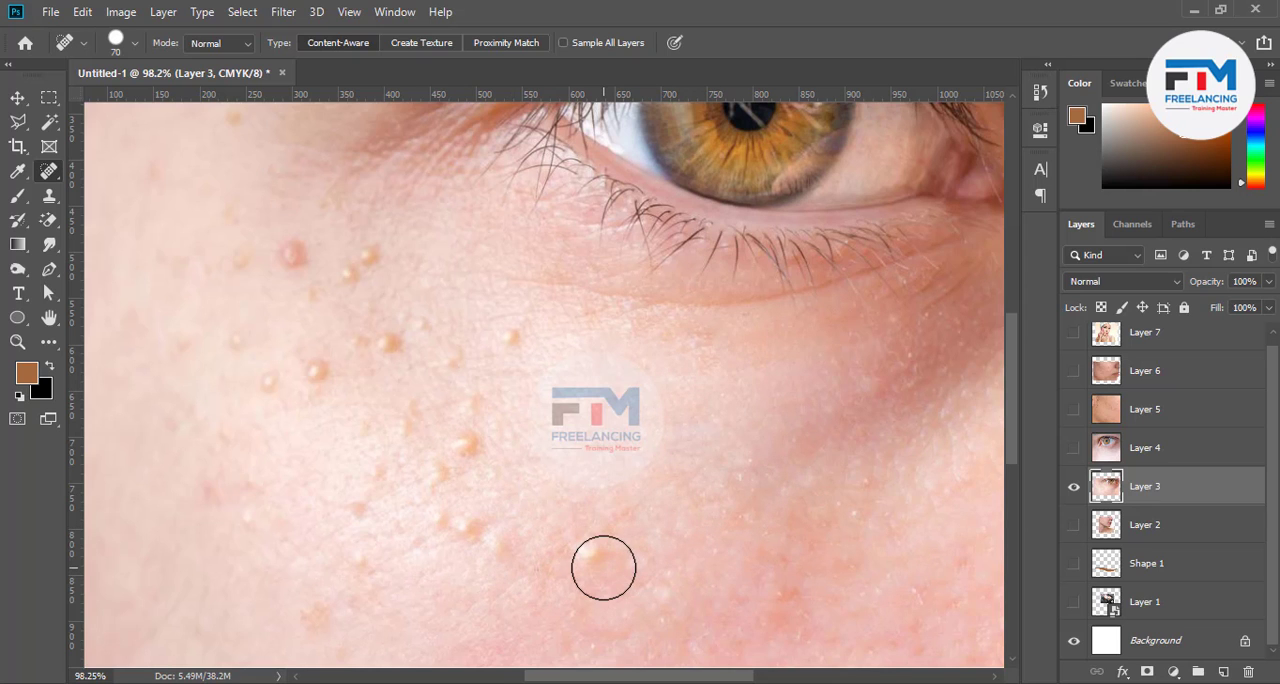
# Heal more bumps across the middle of the cheek with the Spot Healing Brush, using brush sizes 50 and 45
pyautogui.scroll(3, 540, 579)
pyautogui.scroll(1, 624, 552)
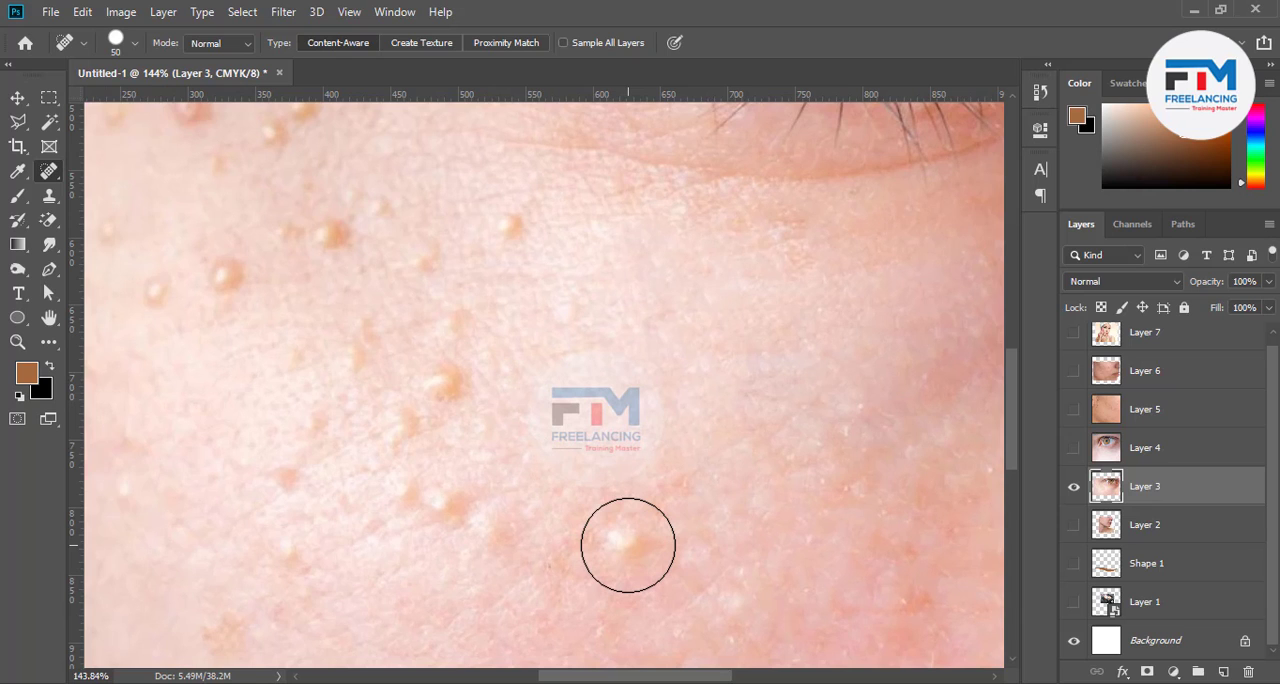
pyautogui.click(628, 545)
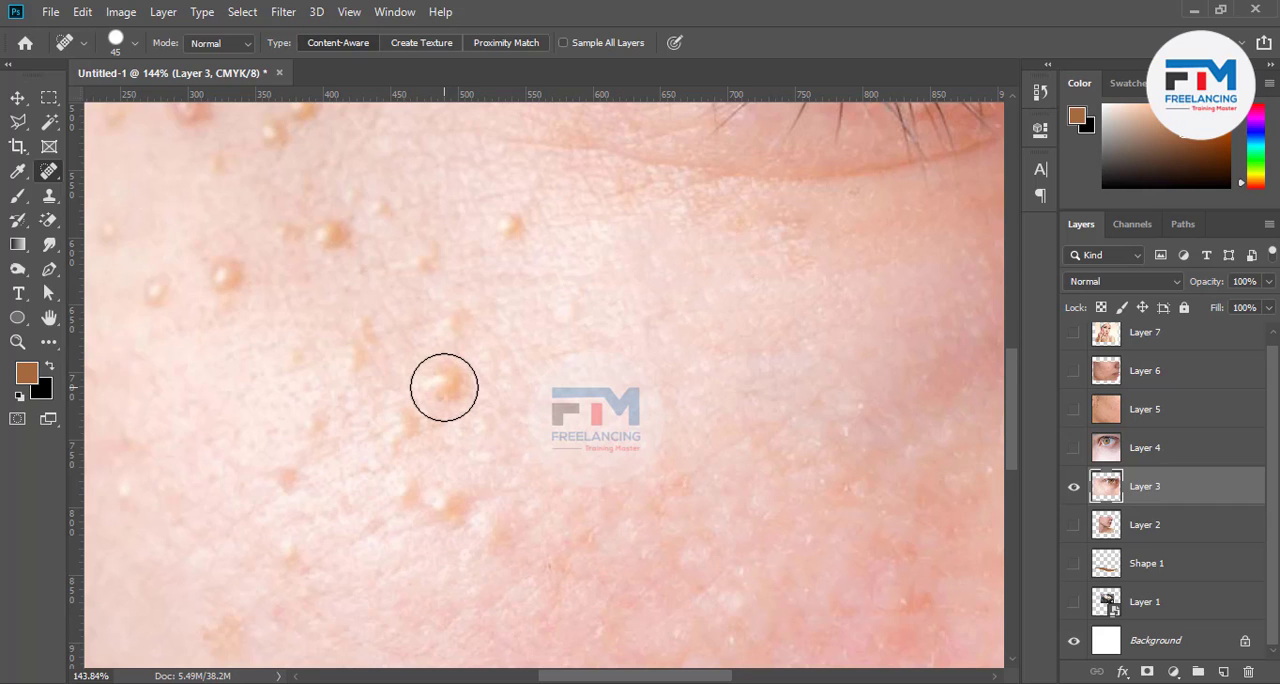
pyautogui.click(444, 387)
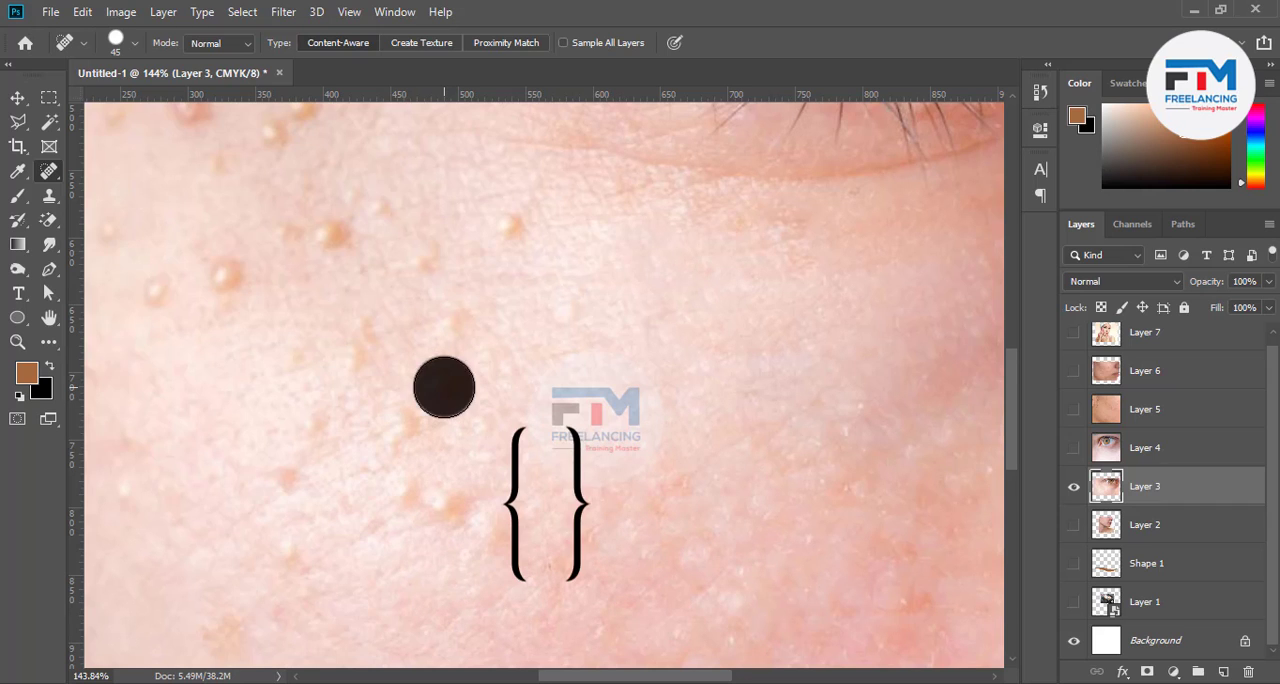
pyautogui.click(460, 317)
pyautogui.click(437, 275)
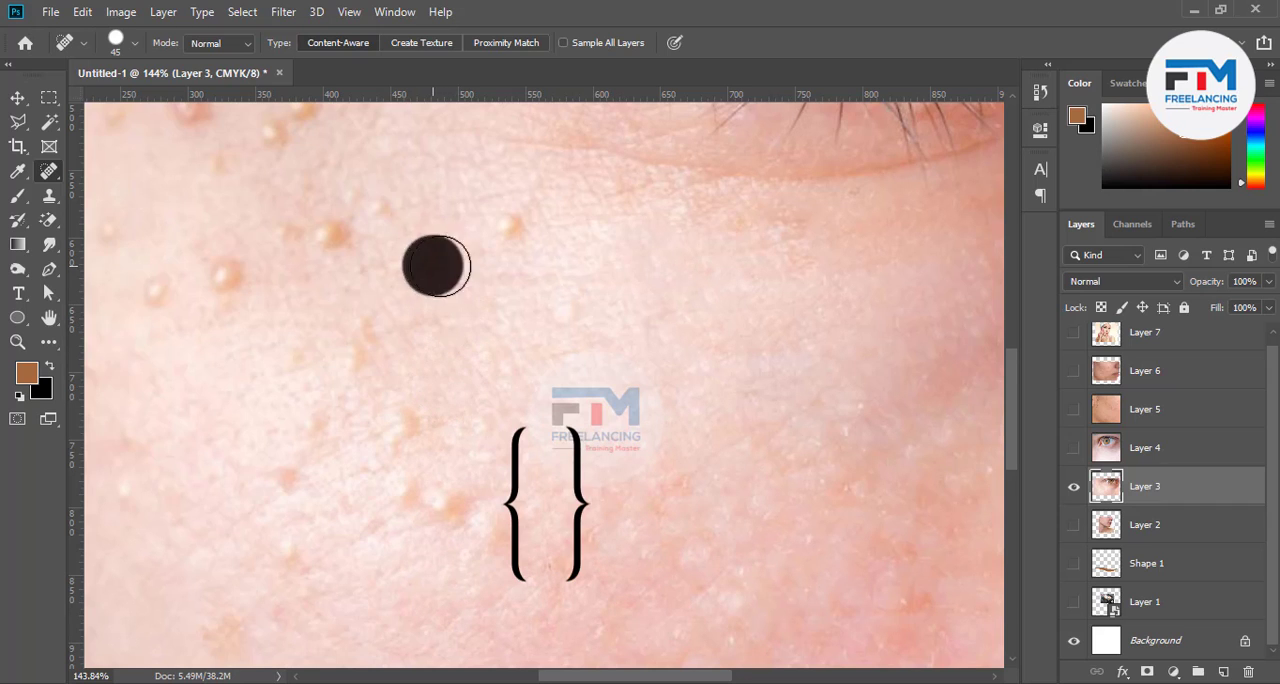
pyautogui.click(518, 216)
pyautogui.click(552, 316)
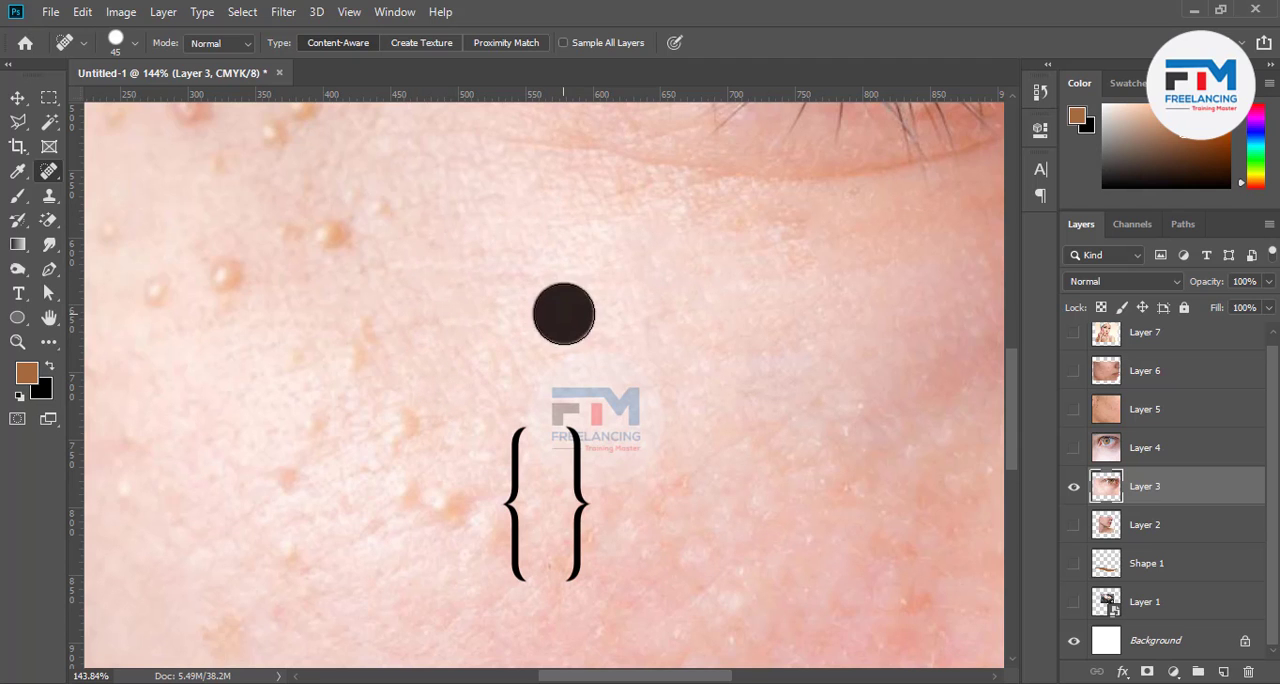
# Heal the bumps on the upper cheek beside the outer eye corner with the size 45 Spot Healing Brush
pyautogui.scroll(-2, 582, 521)
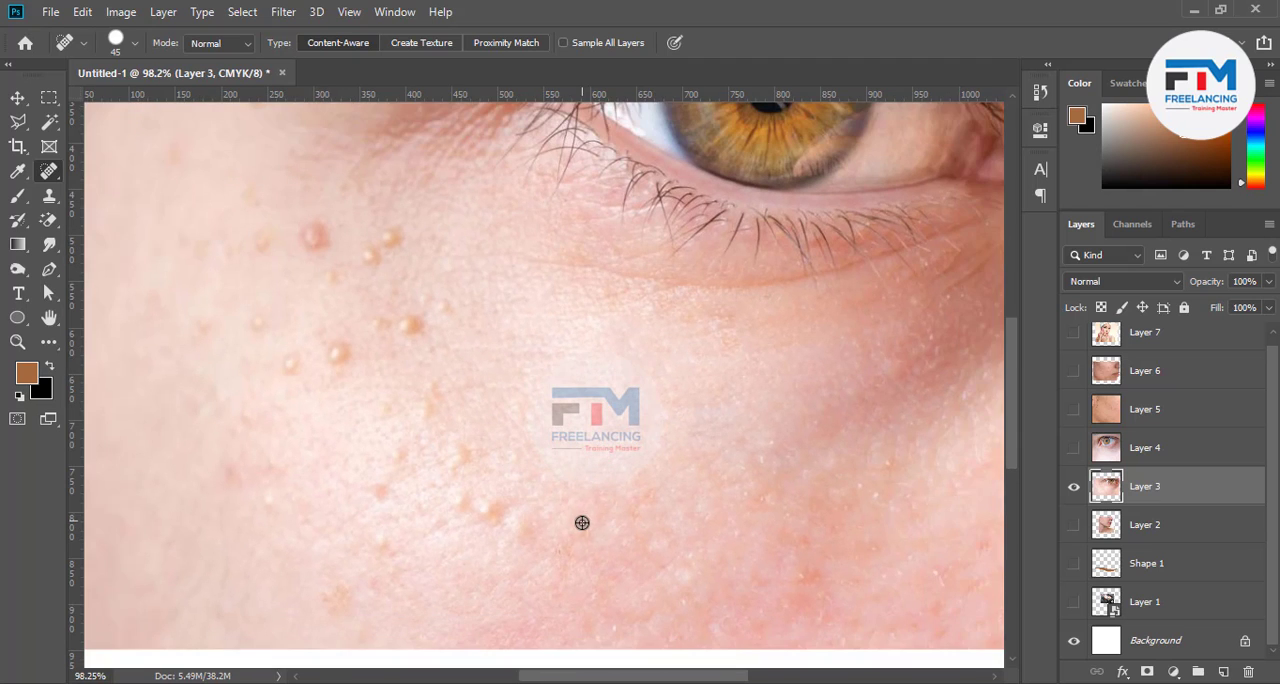
pyautogui.scroll(1, 303, 272)
pyautogui.scroll(1, 306, 268)
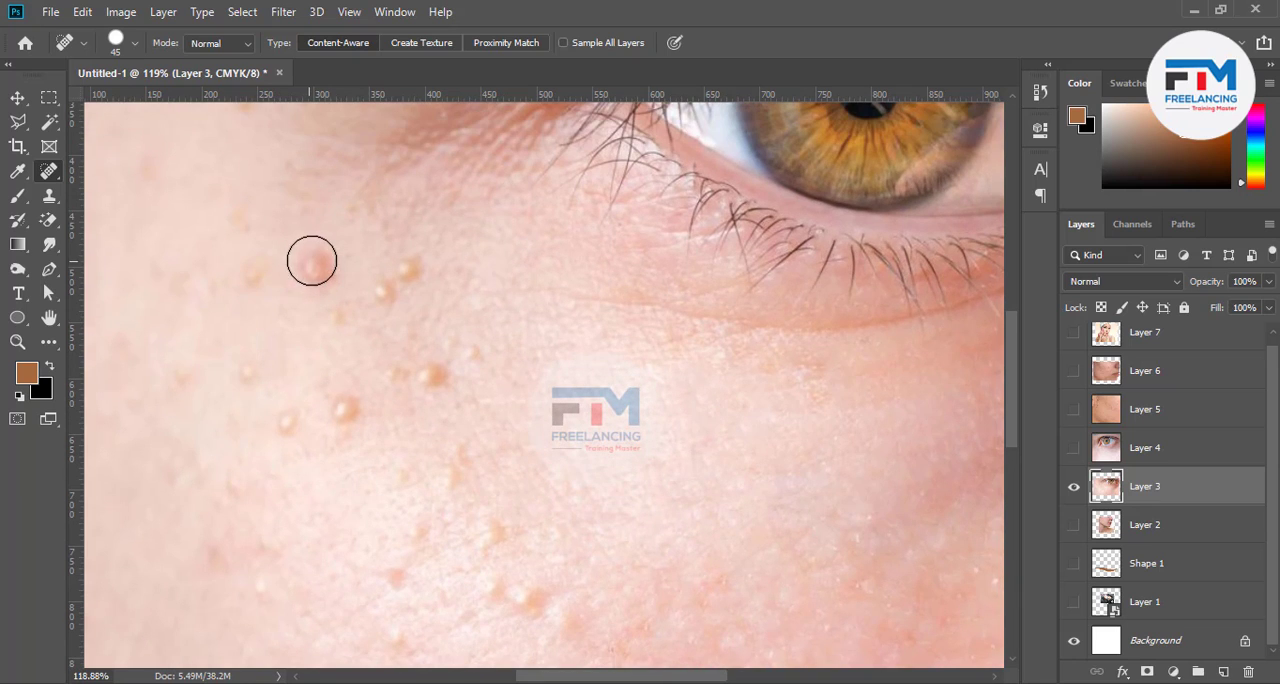
pyautogui.click(310, 266)
pyautogui.click(409, 269)
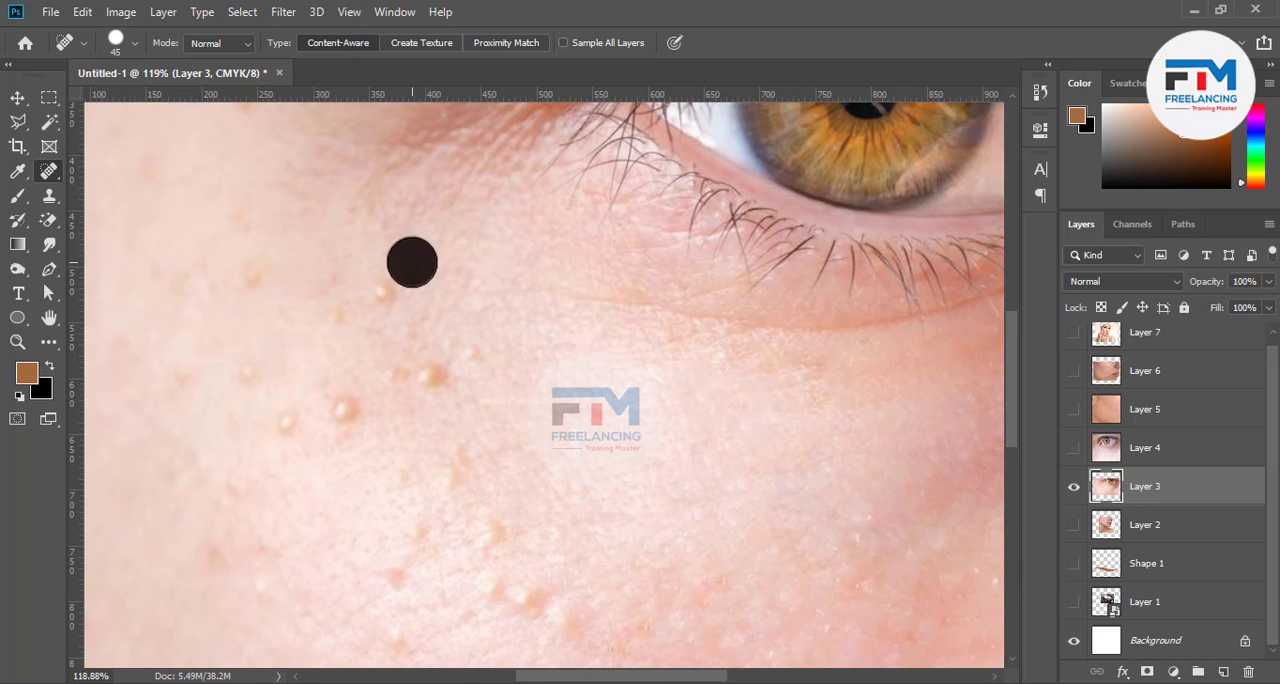
pyautogui.click(381, 290)
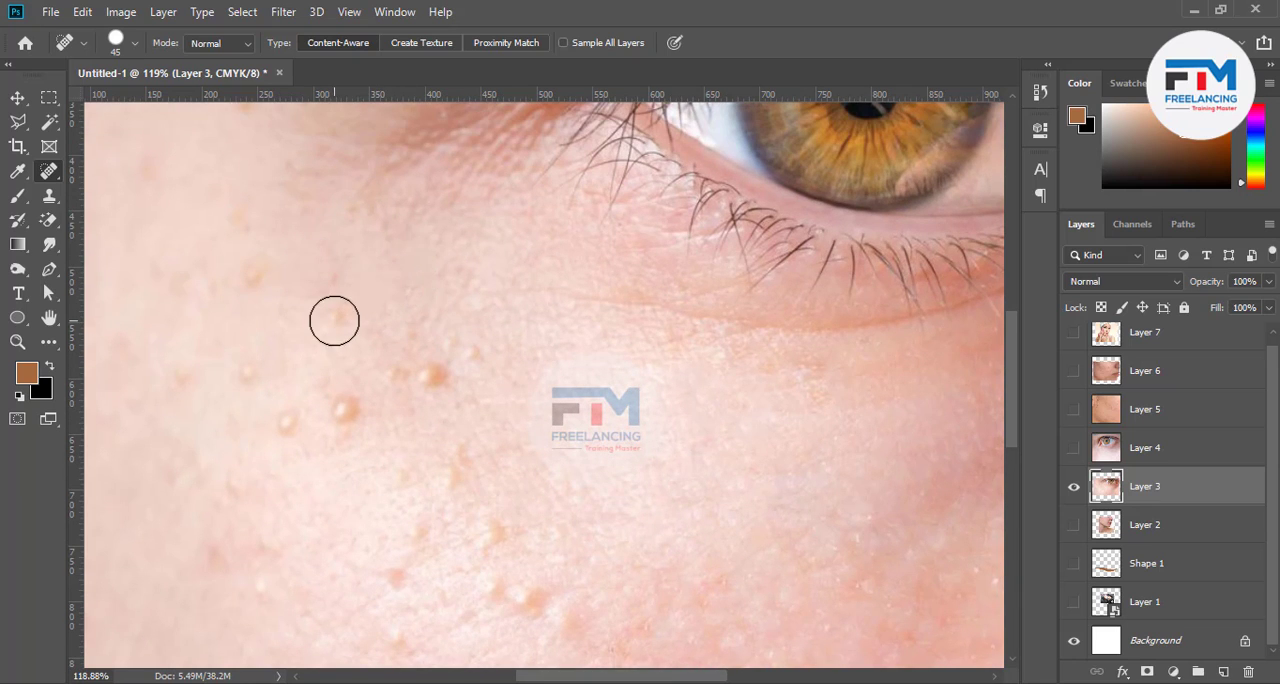
pyautogui.click(330, 312)
pyautogui.click(333, 283)
pyautogui.click(433, 377)
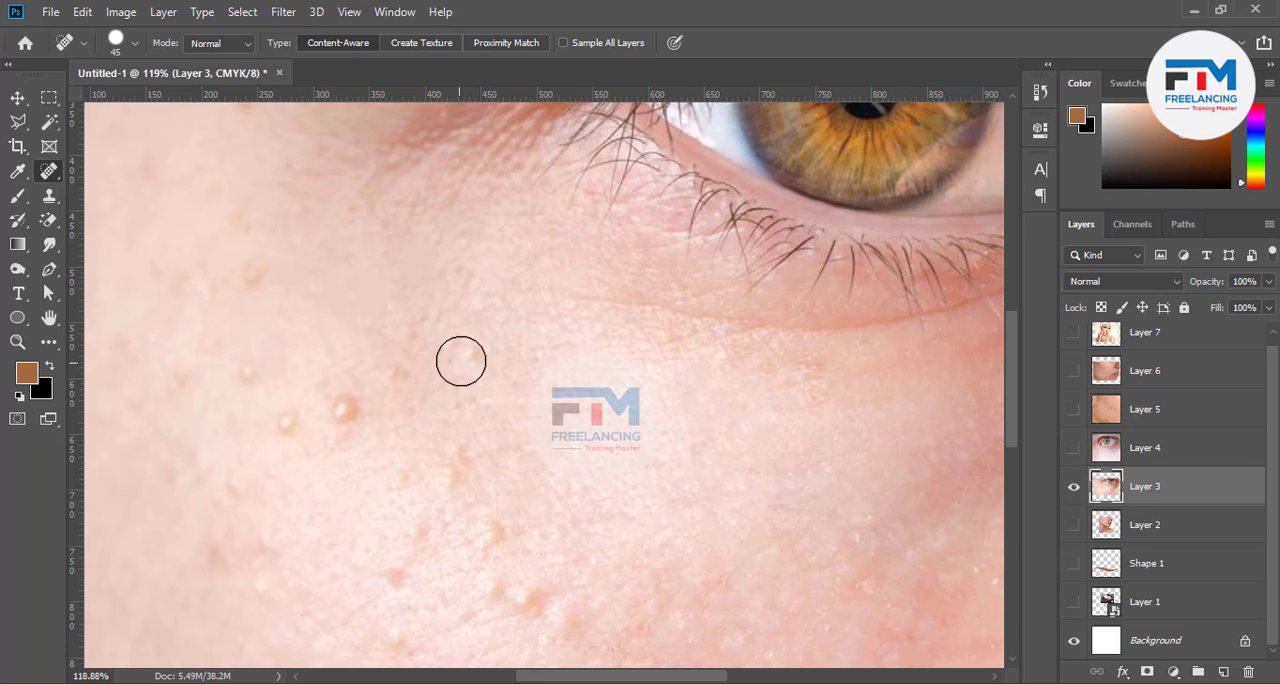
pyautogui.click(463, 356)
# Remove the cluster of bumps on the middle of the cheek below the eye using the Spot Healing Brush
pyautogui.scroll(-2, 503, 464)
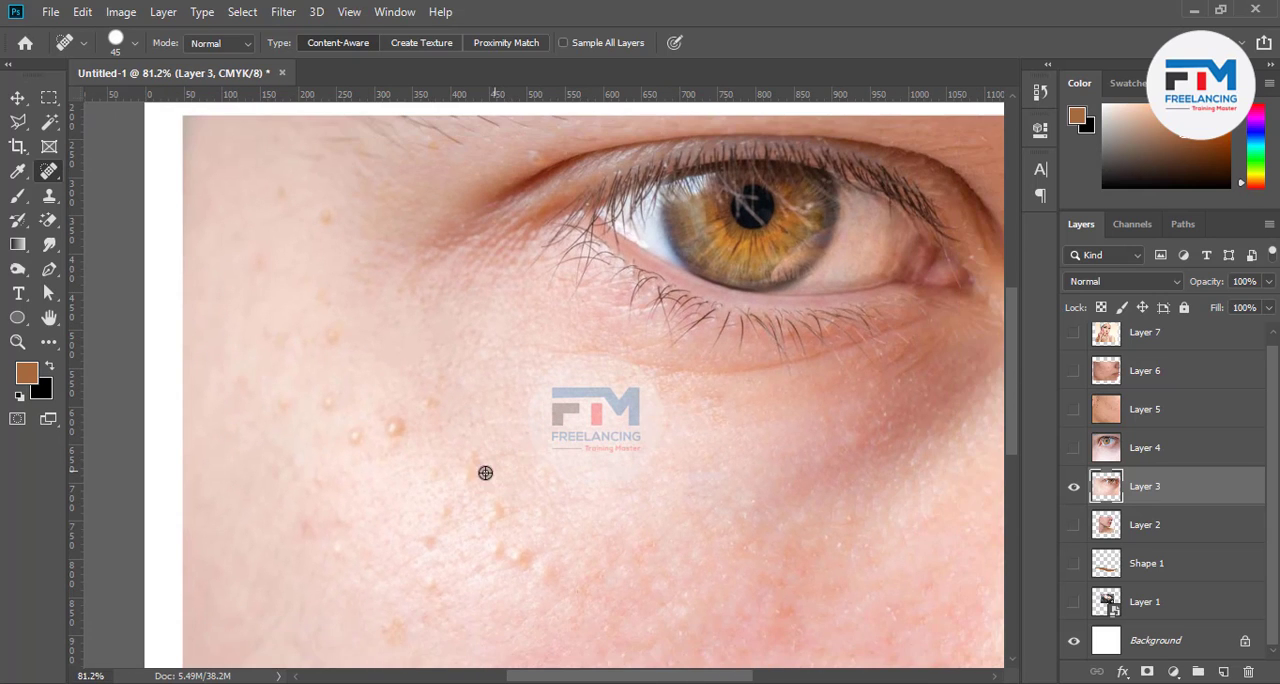
pyautogui.click(498, 551)
pyautogui.click(518, 554)
pyautogui.click(497, 519)
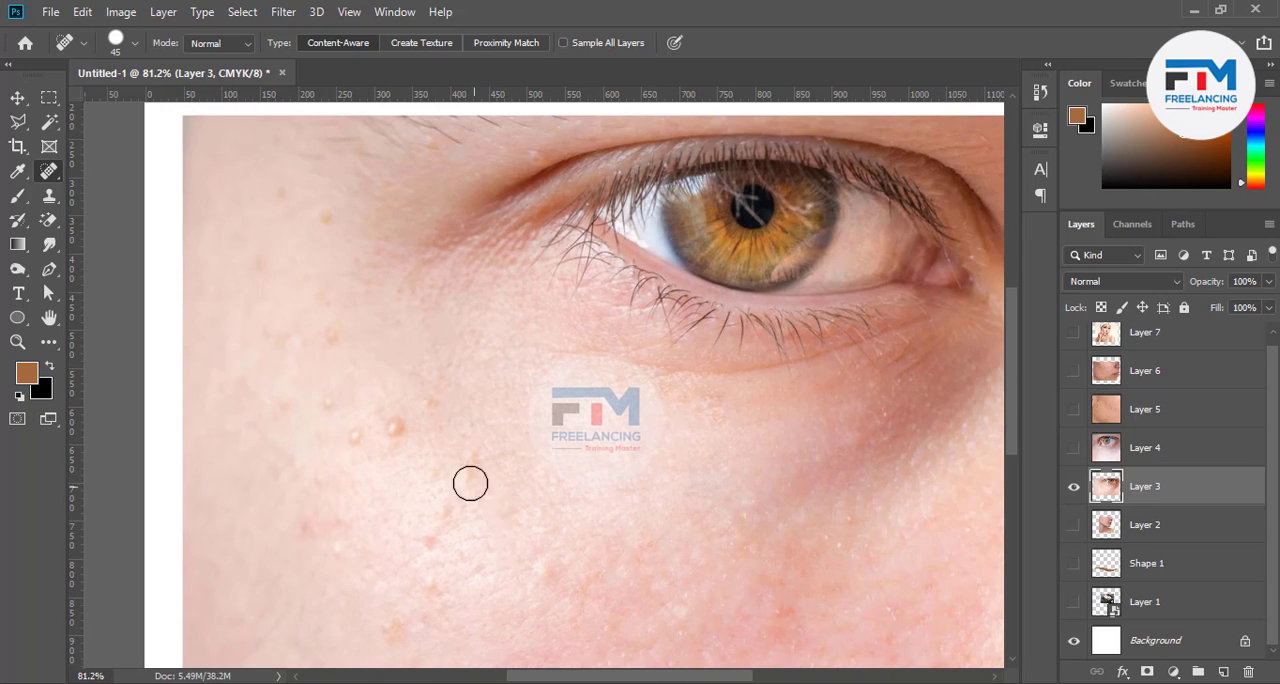
pyautogui.click(470, 479)
pyautogui.click(436, 539)
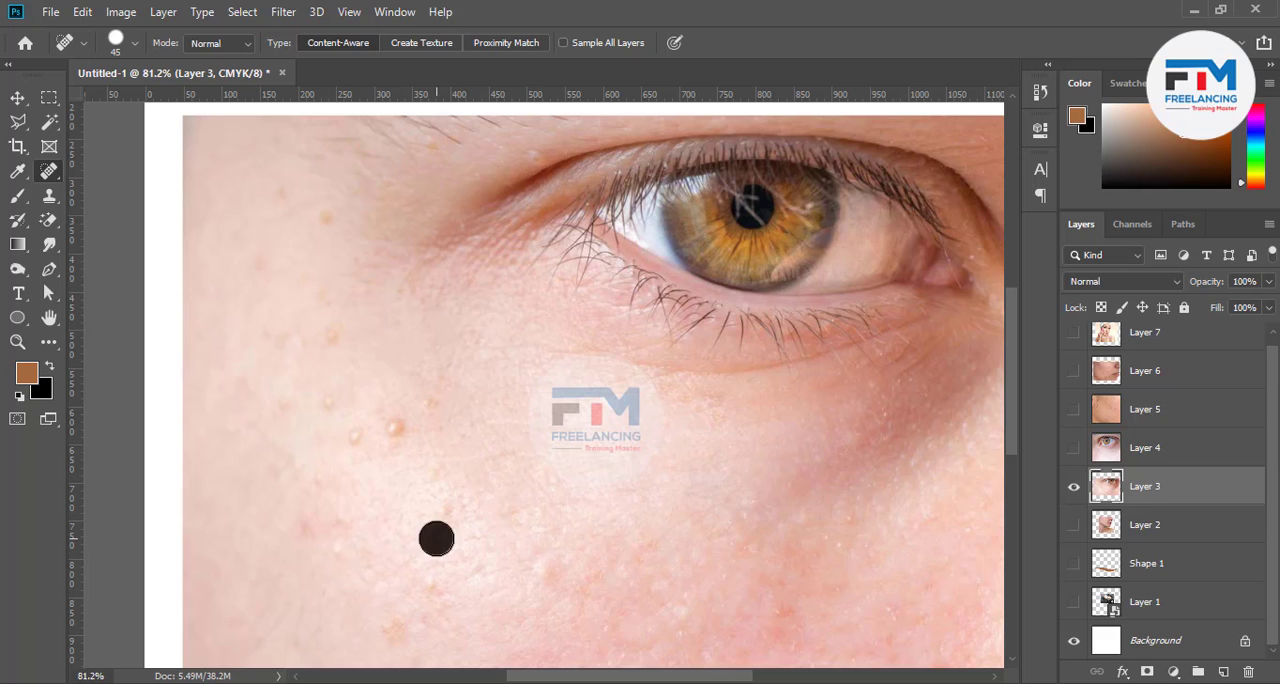
# Heal the remaining bumps on the outer cheek and the small spots near the temple
pyautogui.click(393, 425)
pyautogui.click(425, 408)
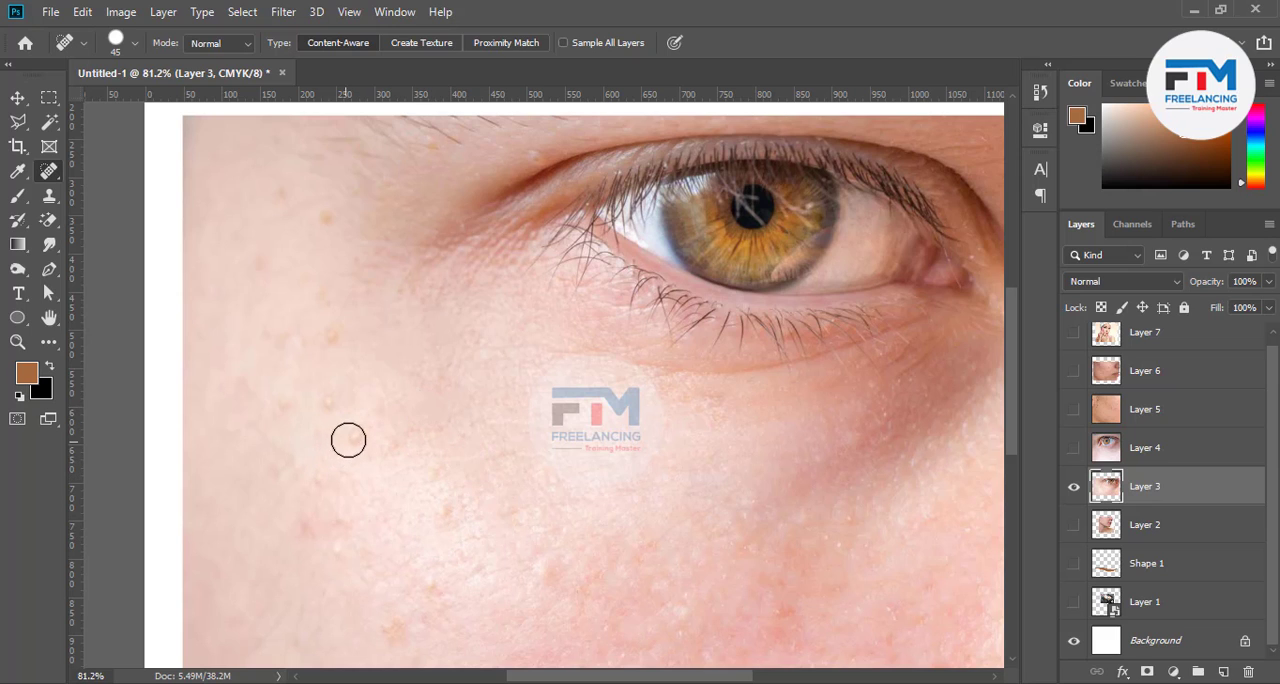
pyautogui.click(350, 437)
pyautogui.click(331, 403)
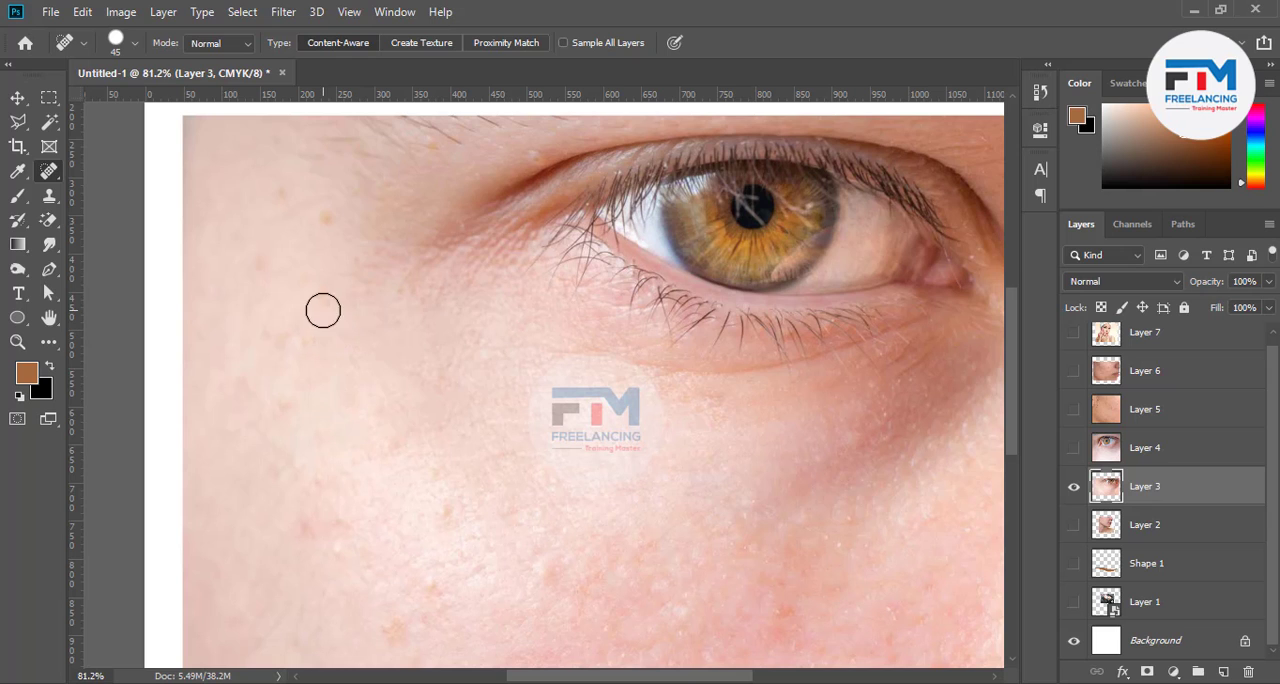
pyautogui.moveTo(329, 222); pyautogui.dragTo(285, 199)
# Heal the faint marks in the bright area of the lower cheek with a dab and a short stroke
pyautogui.scroll(-2, 374, 390)
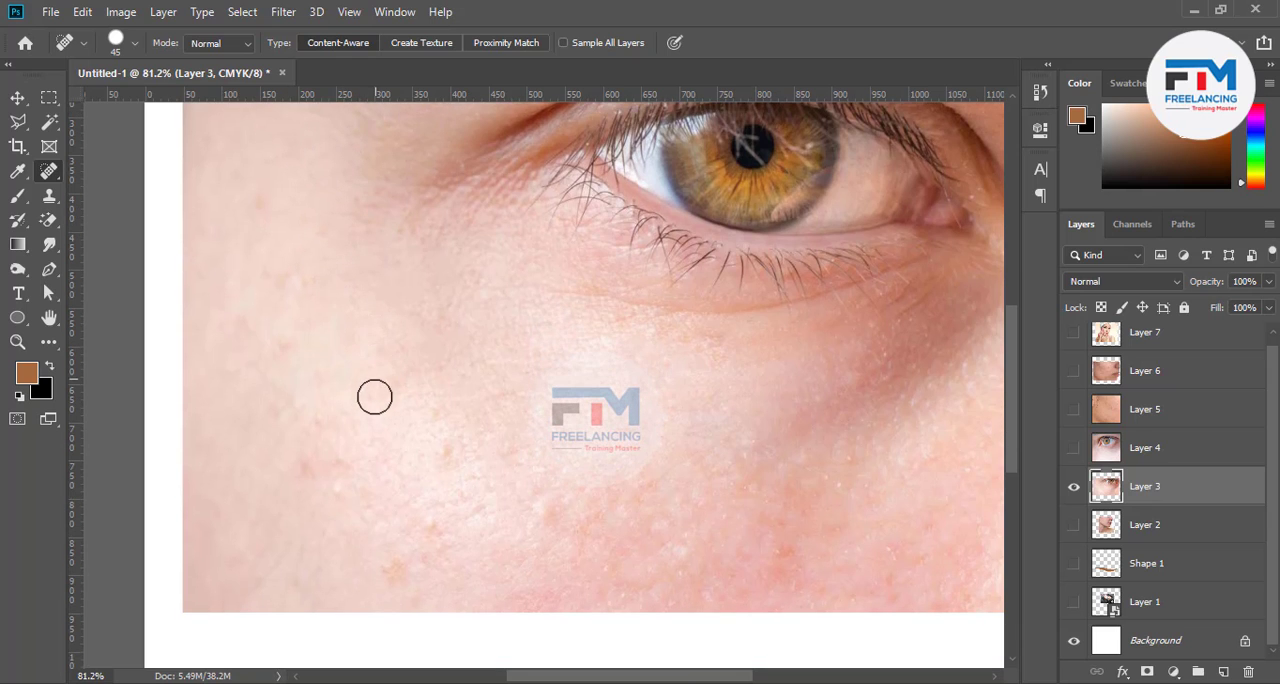
pyautogui.click(444, 458)
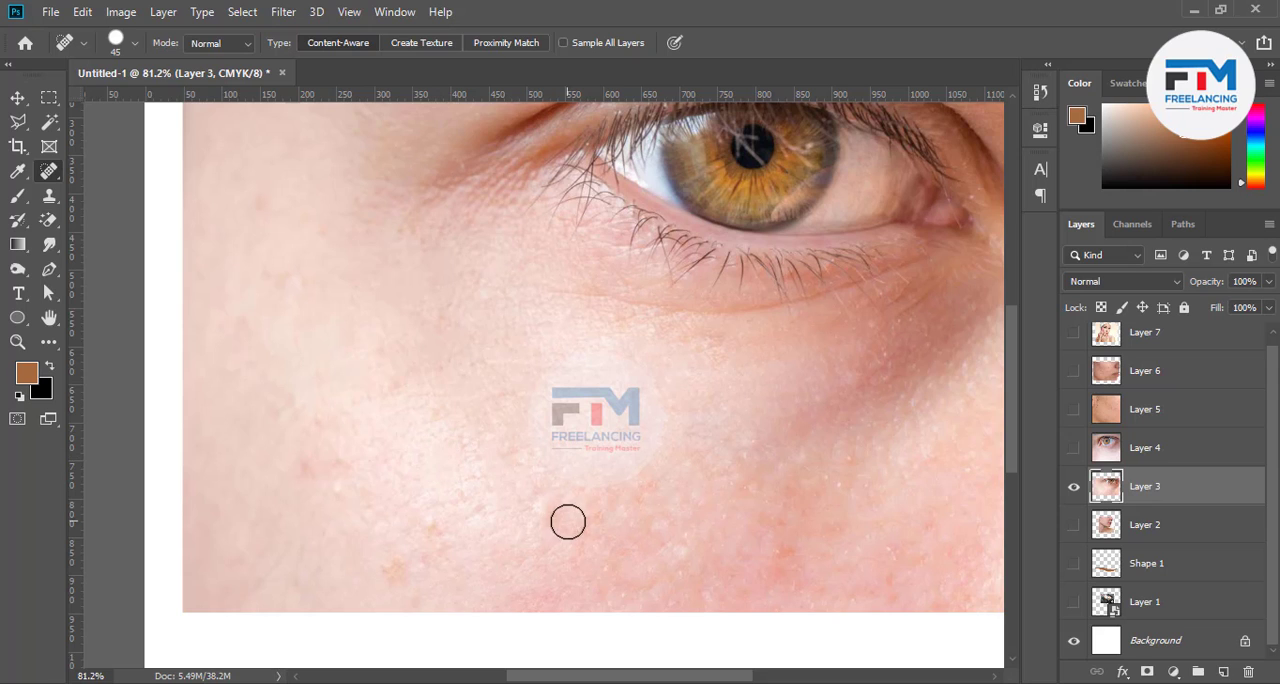
pyautogui.moveTo(545, 521); pyautogui.dragTo(611, 529)
# Heal the reddish spots on the lower cheek directly beneath the eye with the Spot Healing Brush
pyautogui.scroll(-2, 843, 544)
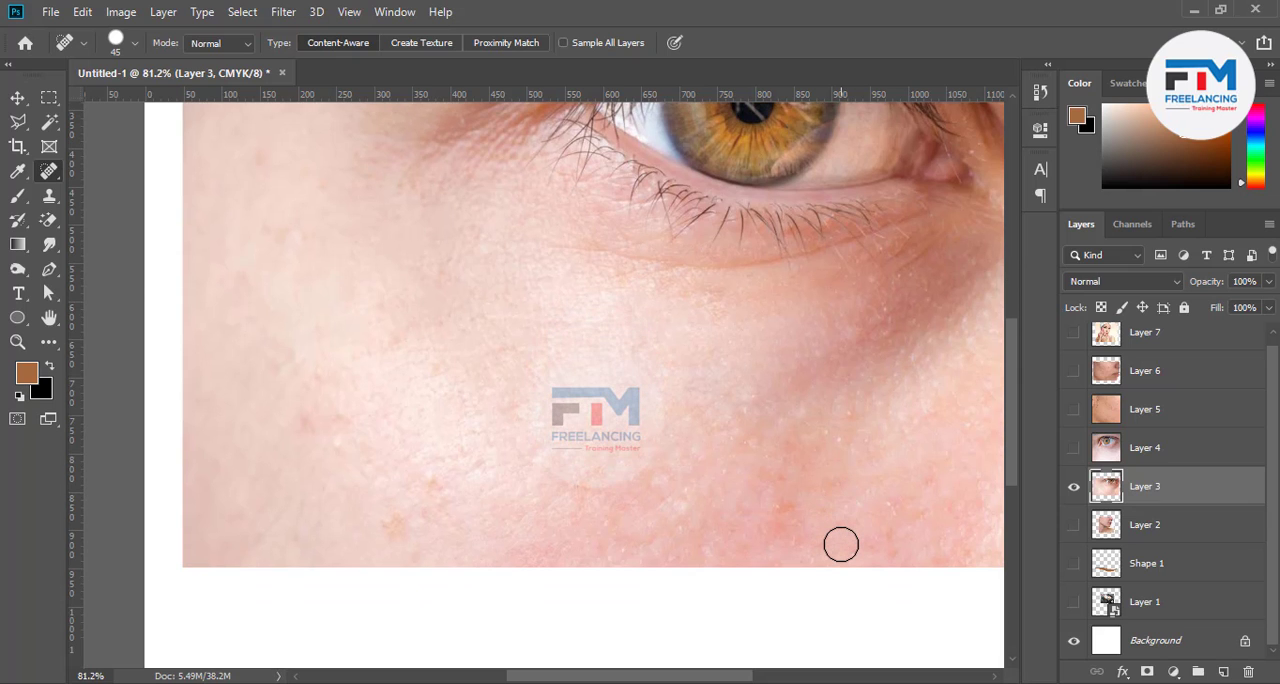
pyautogui.scroll(1, 840, 544)
pyautogui.click(777, 520)
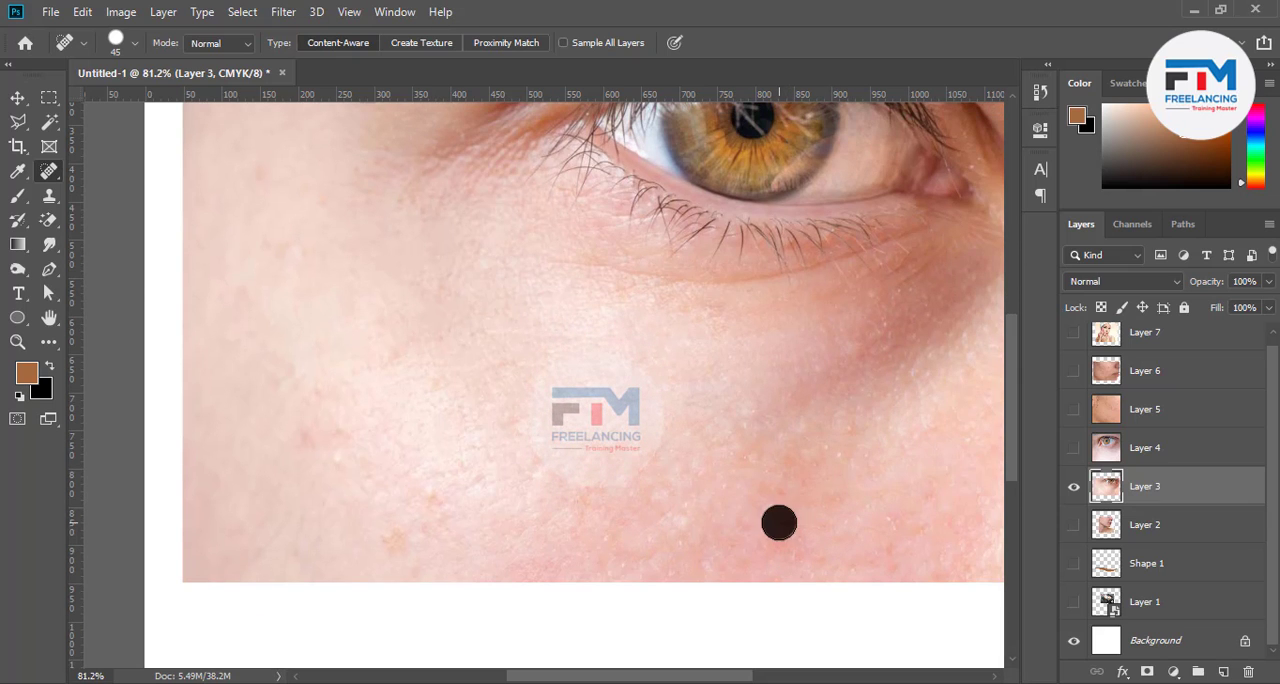
pyautogui.click(832, 489)
pyautogui.click(833, 454)
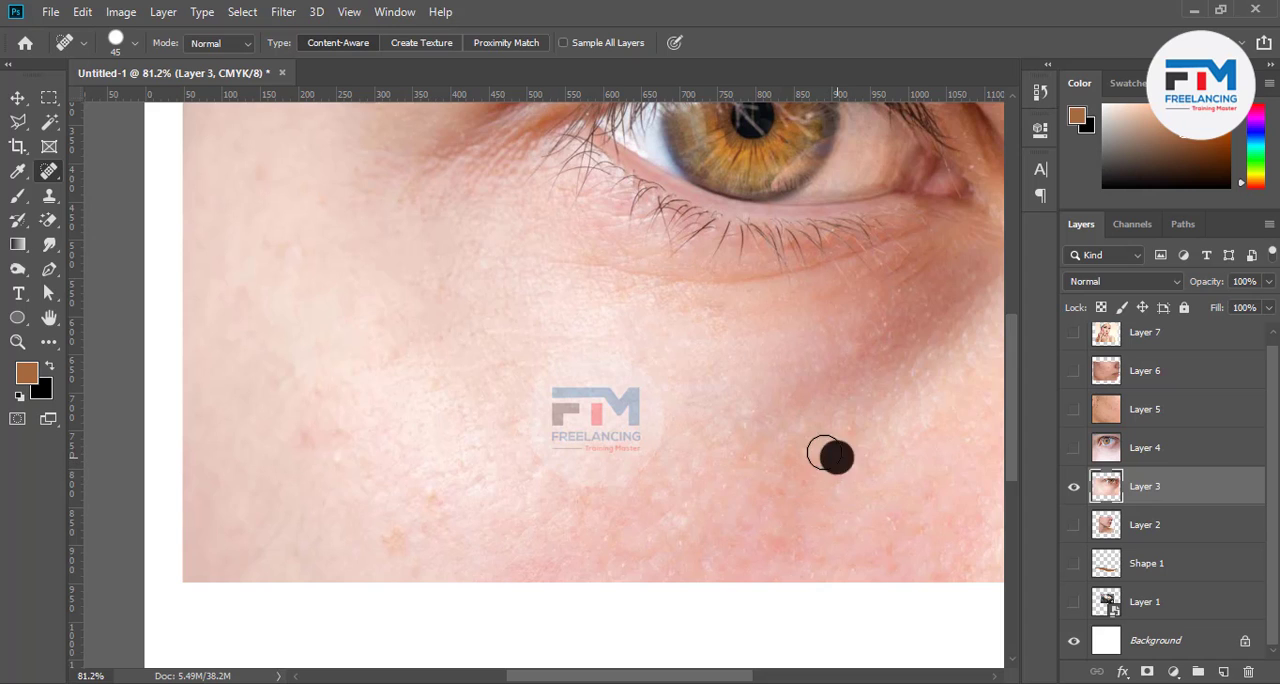
pyautogui.click(847, 424)
pyautogui.click(745, 428)
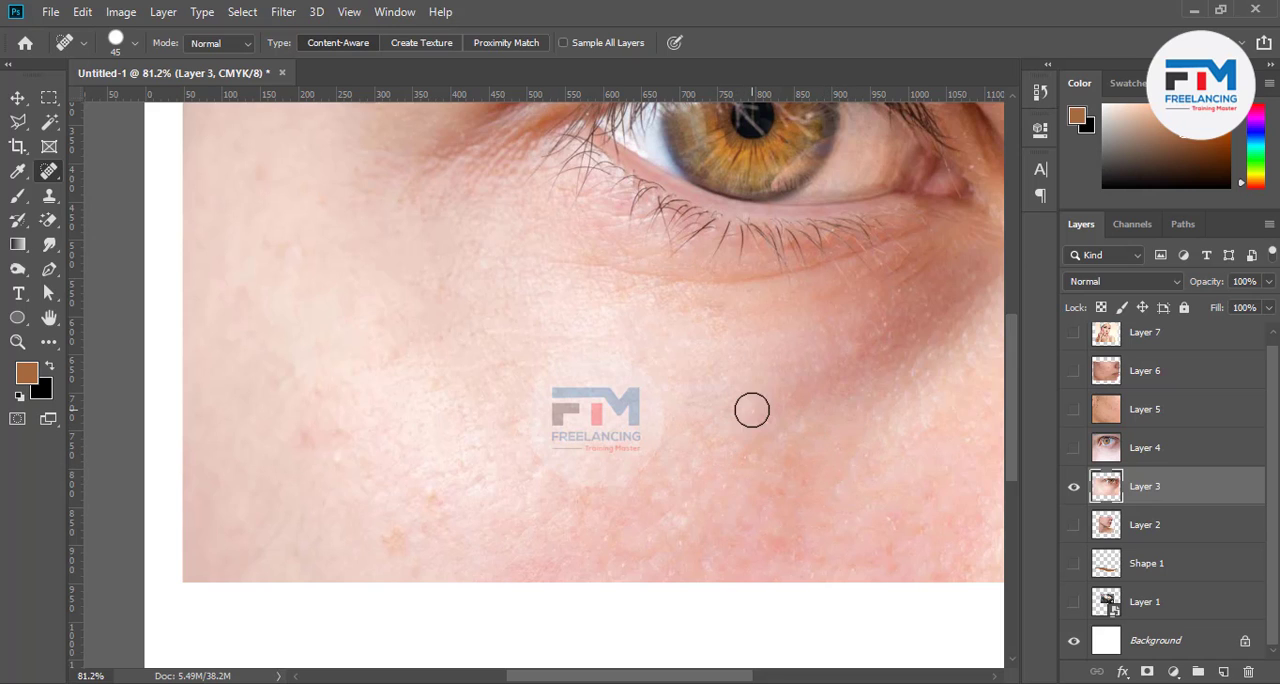
pyautogui.click(752, 410)
pyautogui.click(741, 457)
pyautogui.click(718, 451)
# Hide Layer 3, briefly preview Layer 4, and show the acne photo on Layer 5
pyautogui.scroll(-3, 562, 551)
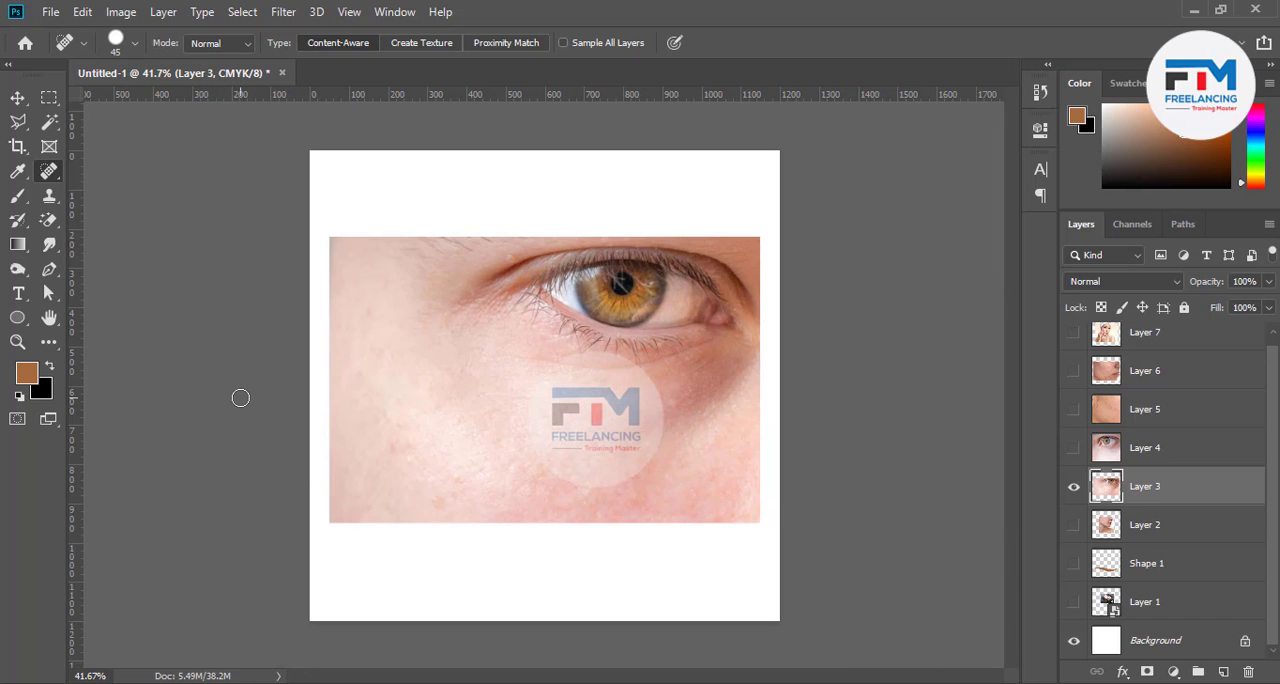
pyautogui.click(1077, 493)
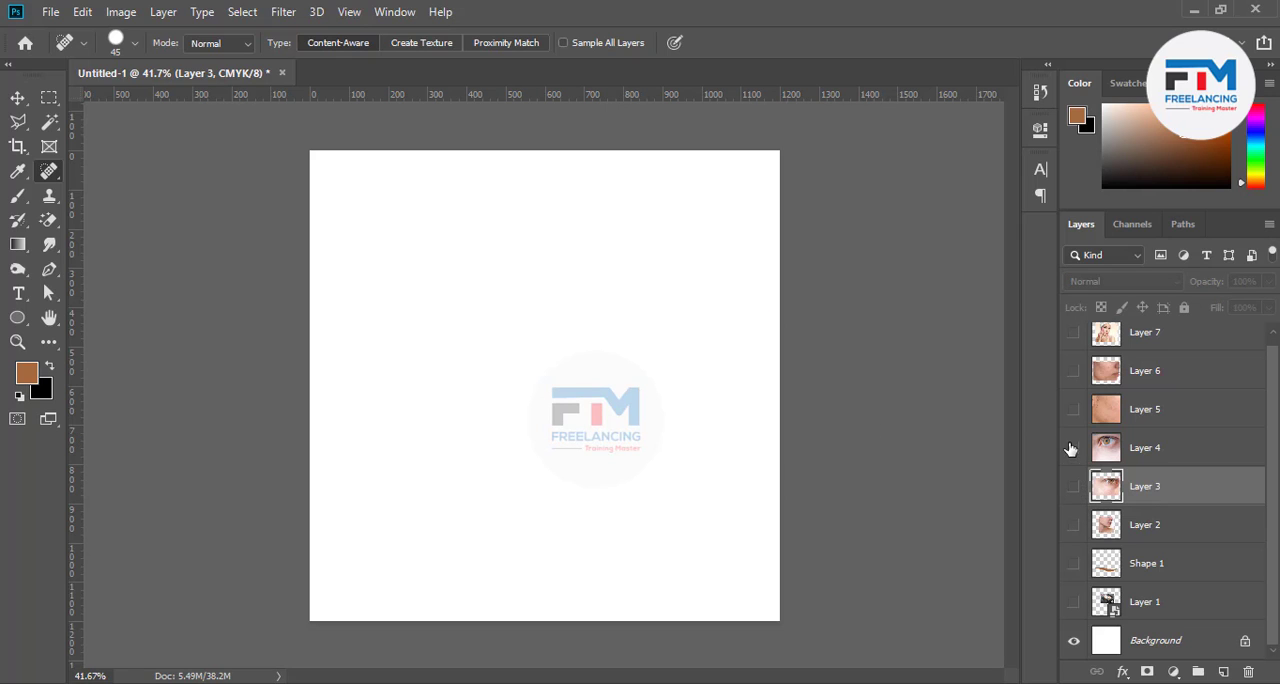
pyautogui.click(1075, 450)
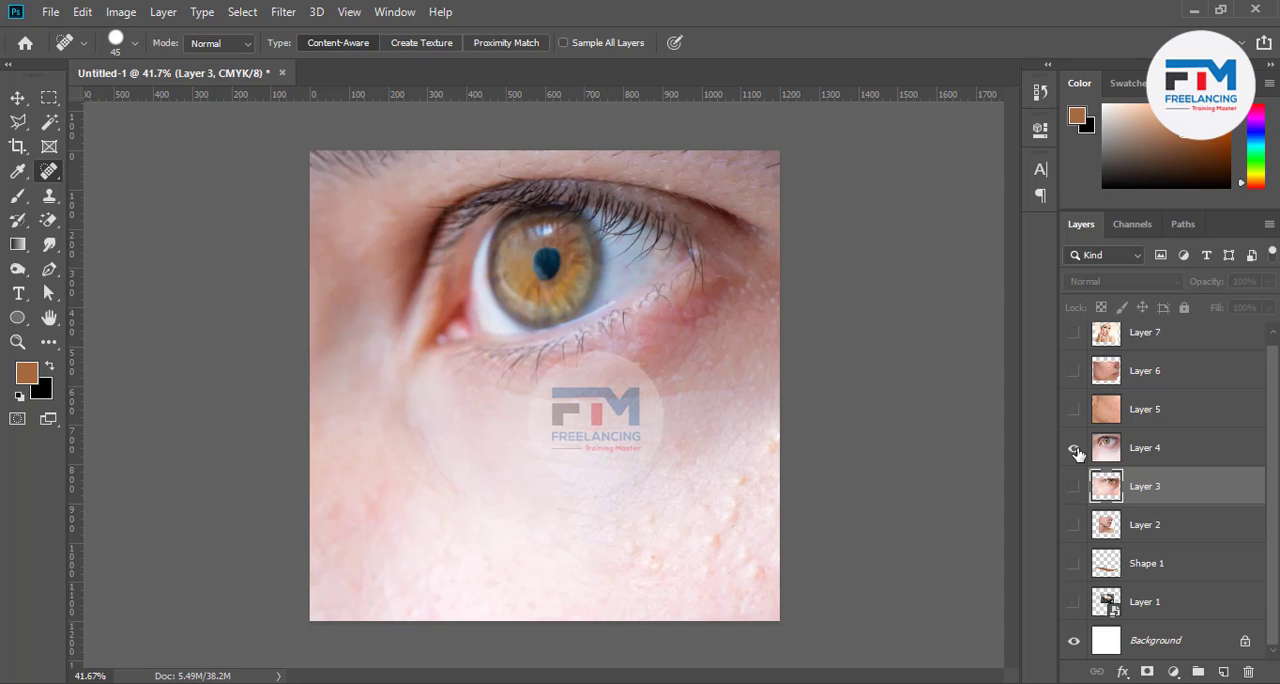
pyautogui.click(1074, 450)
pyautogui.click(1073, 410)
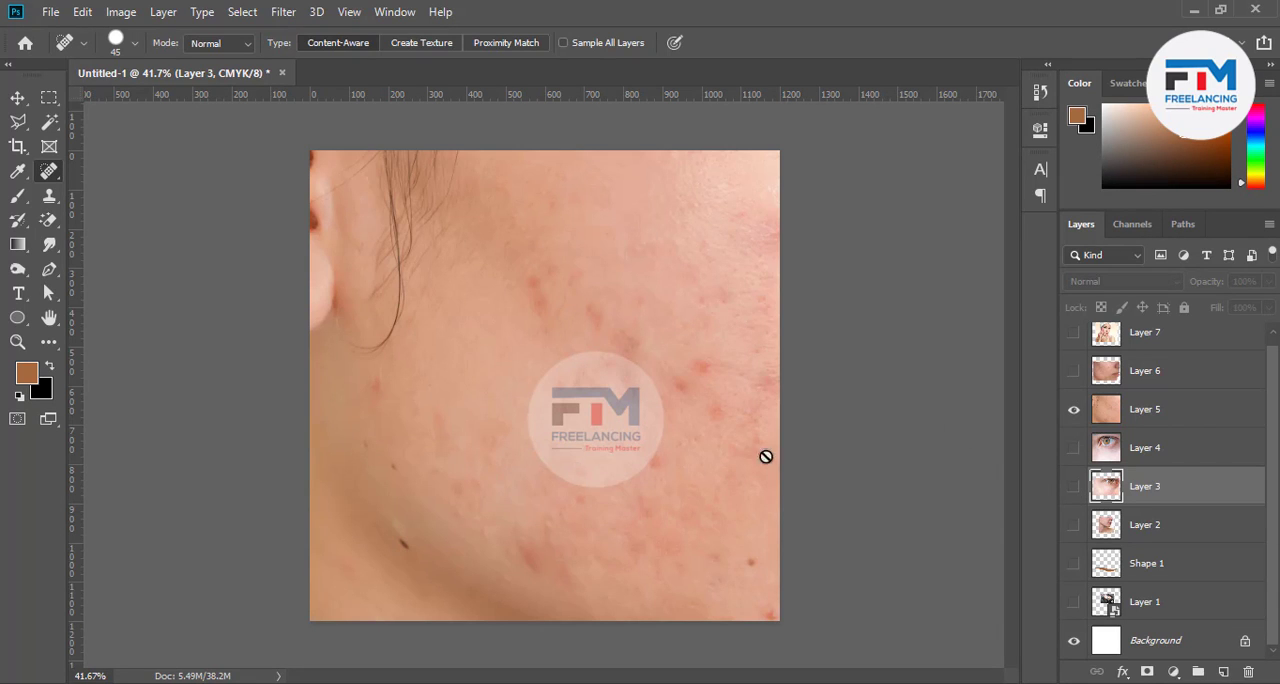
# Scale Layer 5 to 68.18% with Free Transform and position the photo inside the canvas
pyautogui.click(17, 97)
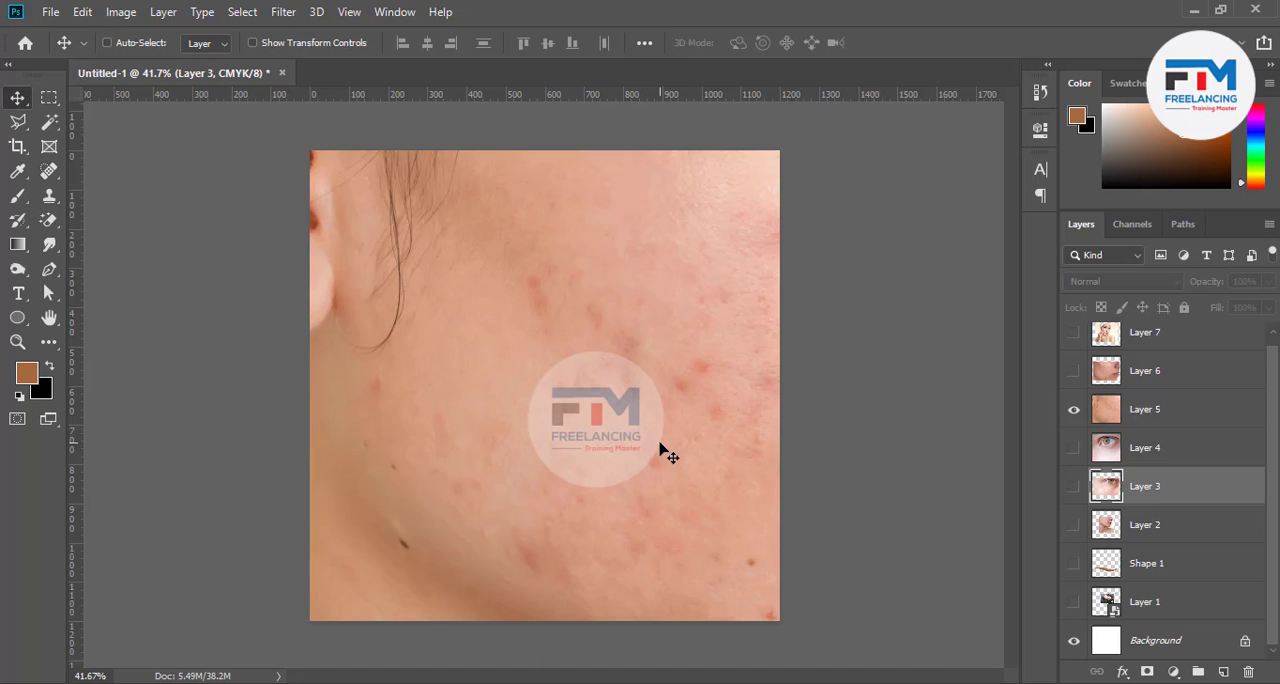
pyautogui.hotkey('ctrl', '-')
pyautogui.hotkey('ctrl', '-')
pyautogui.hotkey('ctrl', '-')
pyautogui.hotkey('ctrl', '-')
pyautogui.hotkey('ctrl', '-')
pyautogui.hotkey('ctrl', '-')
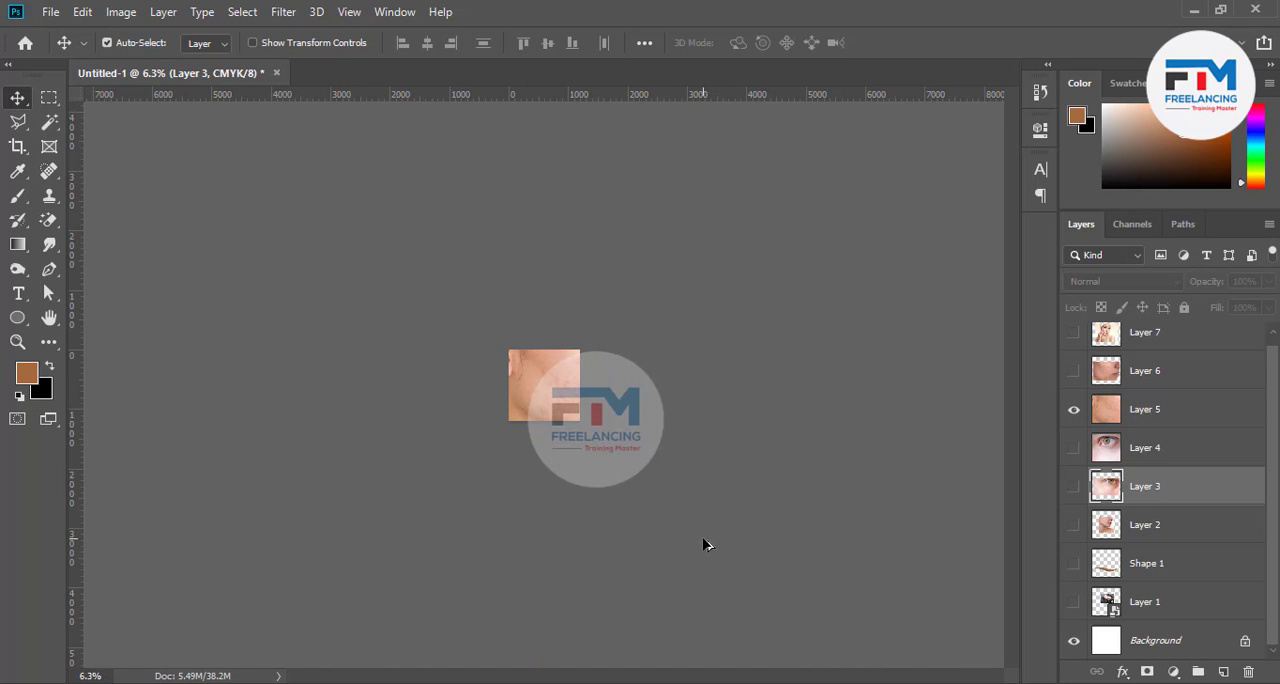
pyautogui.click(1165, 417)
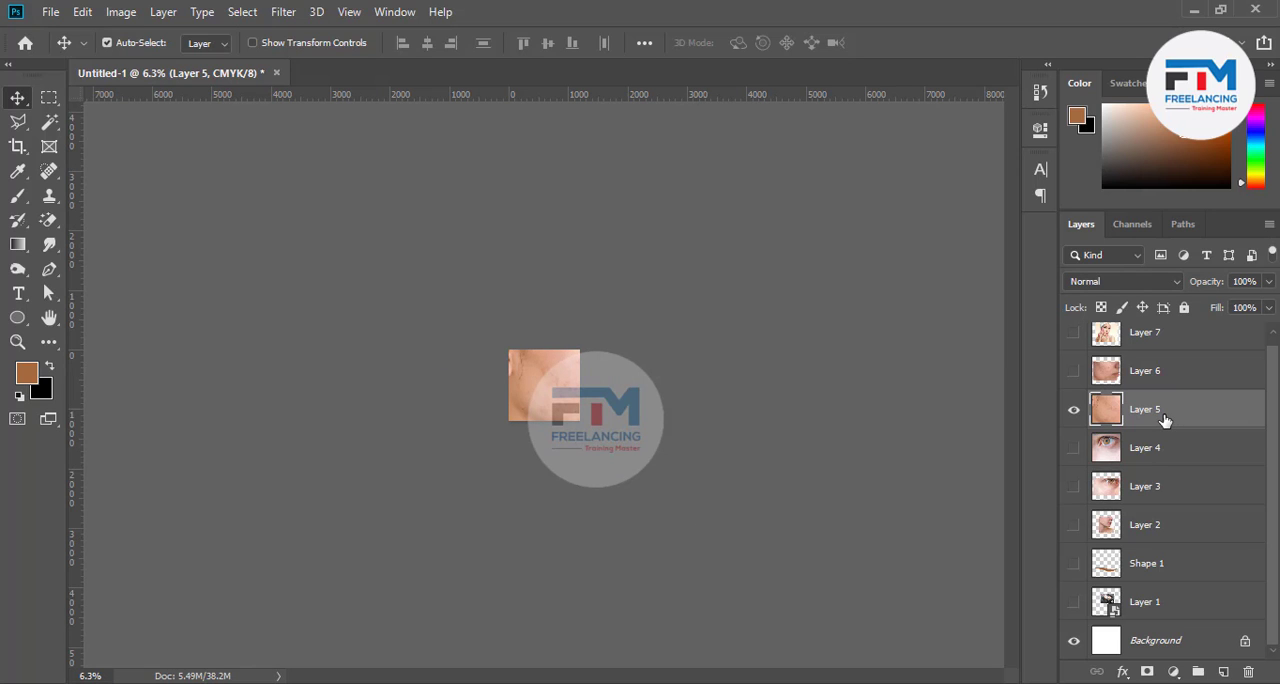
pyautogui.hotkey('ctrl', 't')
pyautogui.scroll(5, 545, 390)
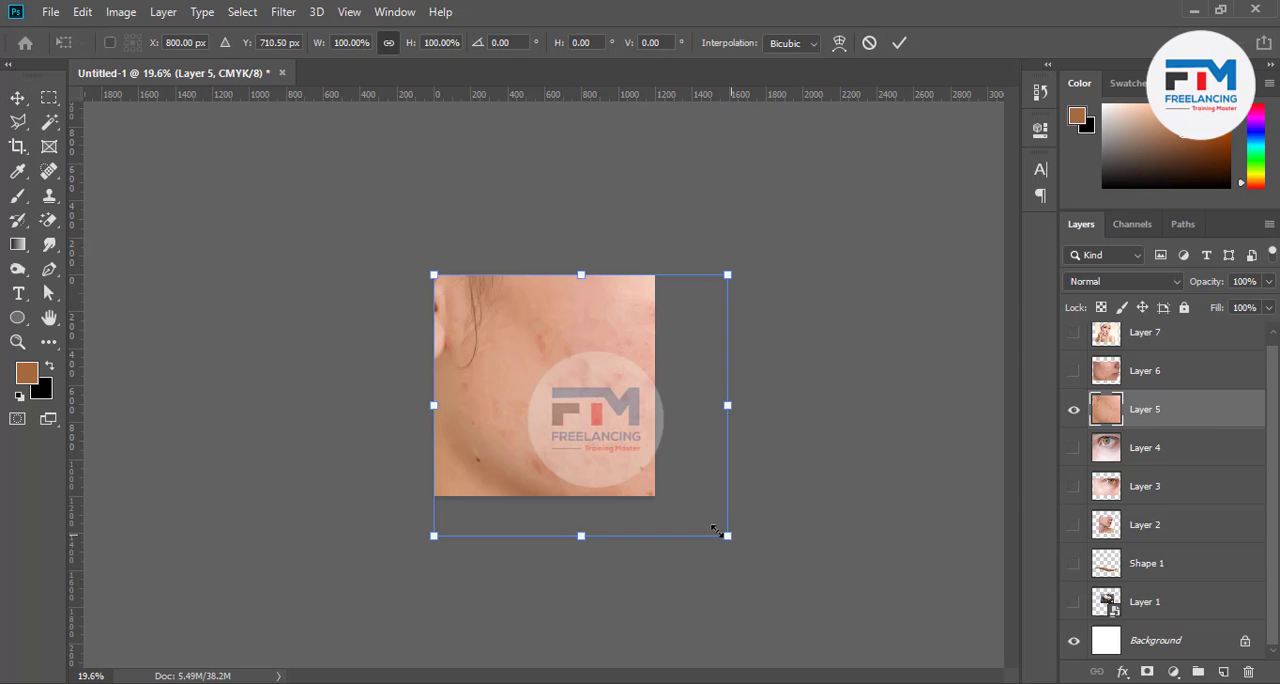
pyautogui.moveTo(716, 530); pyautogui.dragTo(671, 508)
pyautogui.moveTo(560, 414)
pyautogui.mouseDown()
pyautogui.moveTo(608, 449)
pyautogui.moveTo(548, 422)
pyautogui.moveTo(557, 432)
pyautogui.mouseUp()
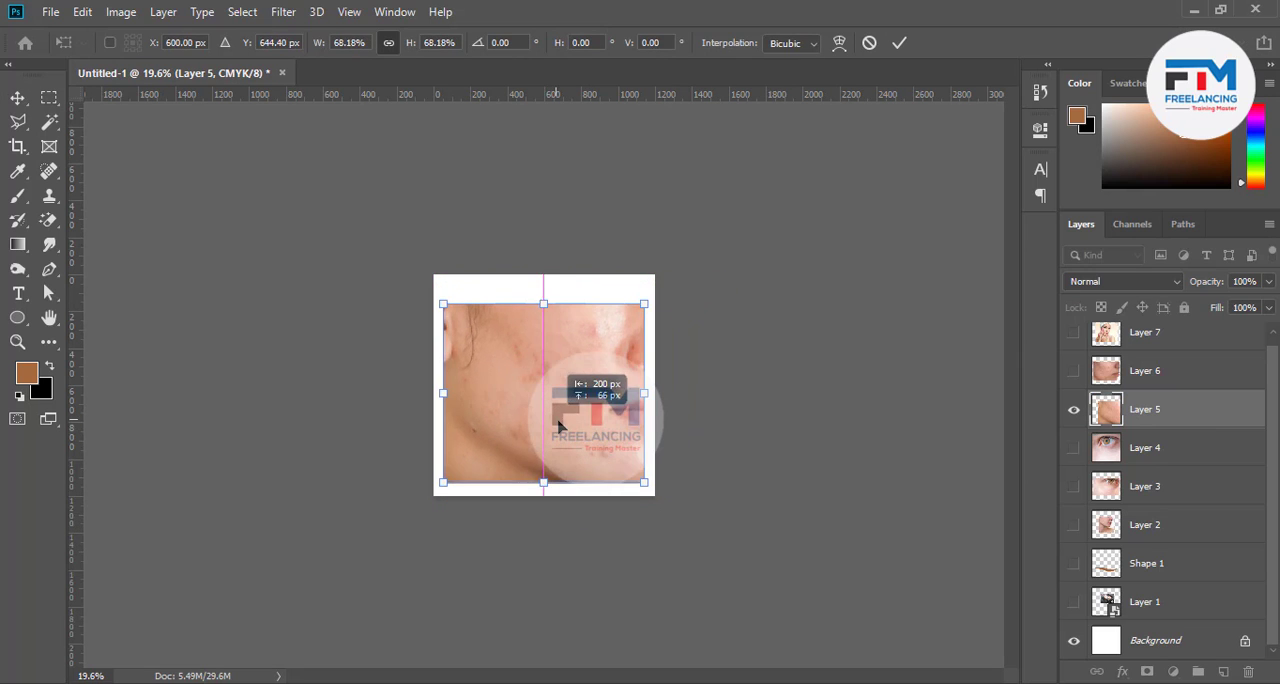
pyautogui.click(901, 44)
# Duplicate Layer 5 and hide the original layer
pyautogui.moveTo(1144, 417); pyautogui.dragTo(1222, 671)
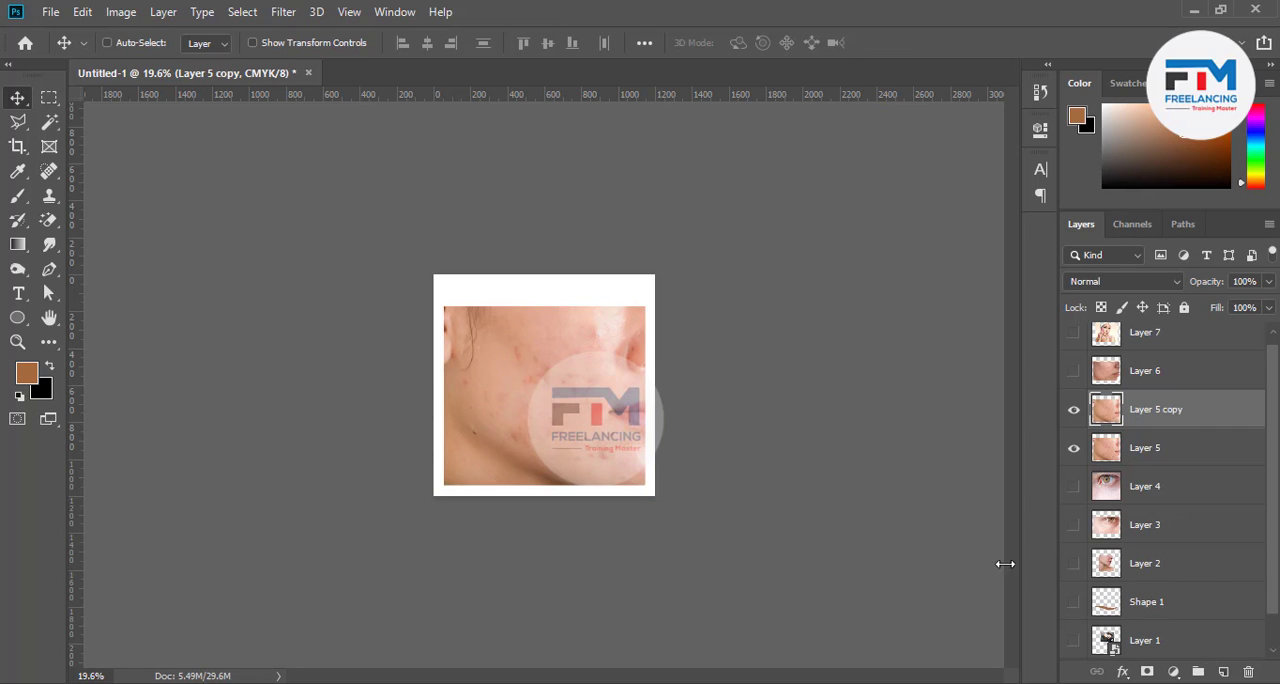
pyautogui.scroll(4, 463, 380)
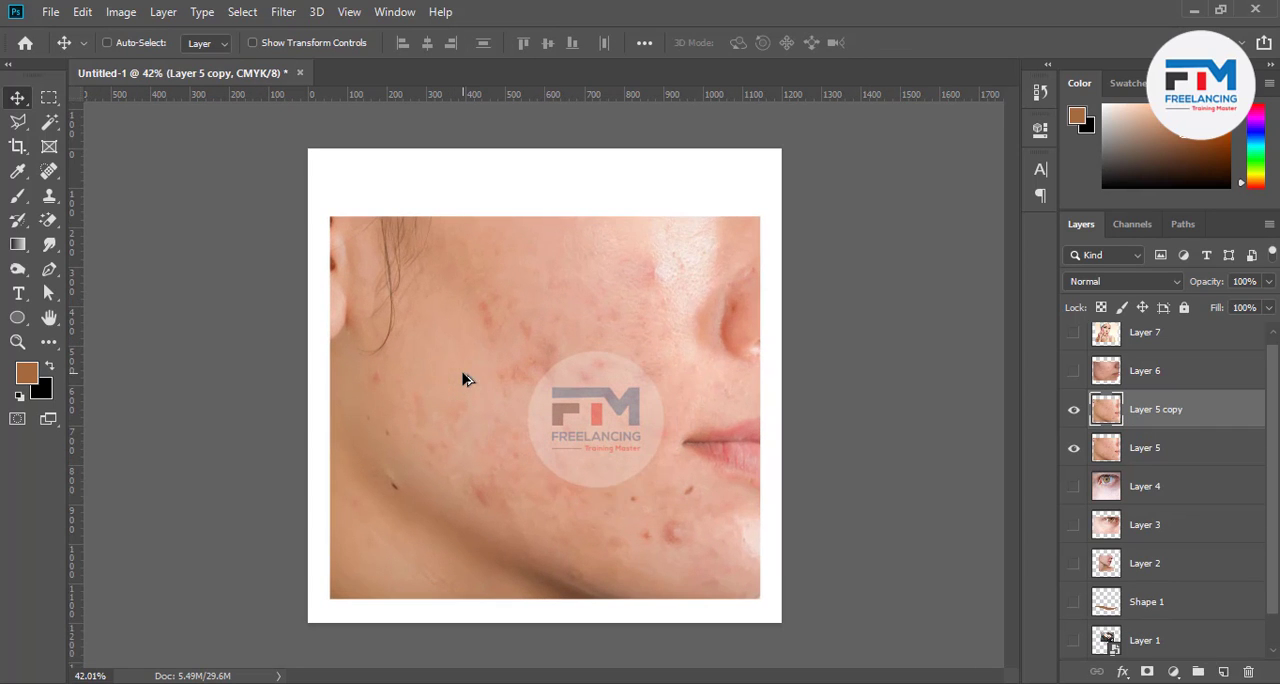
pyautogui.click(1066, 448)
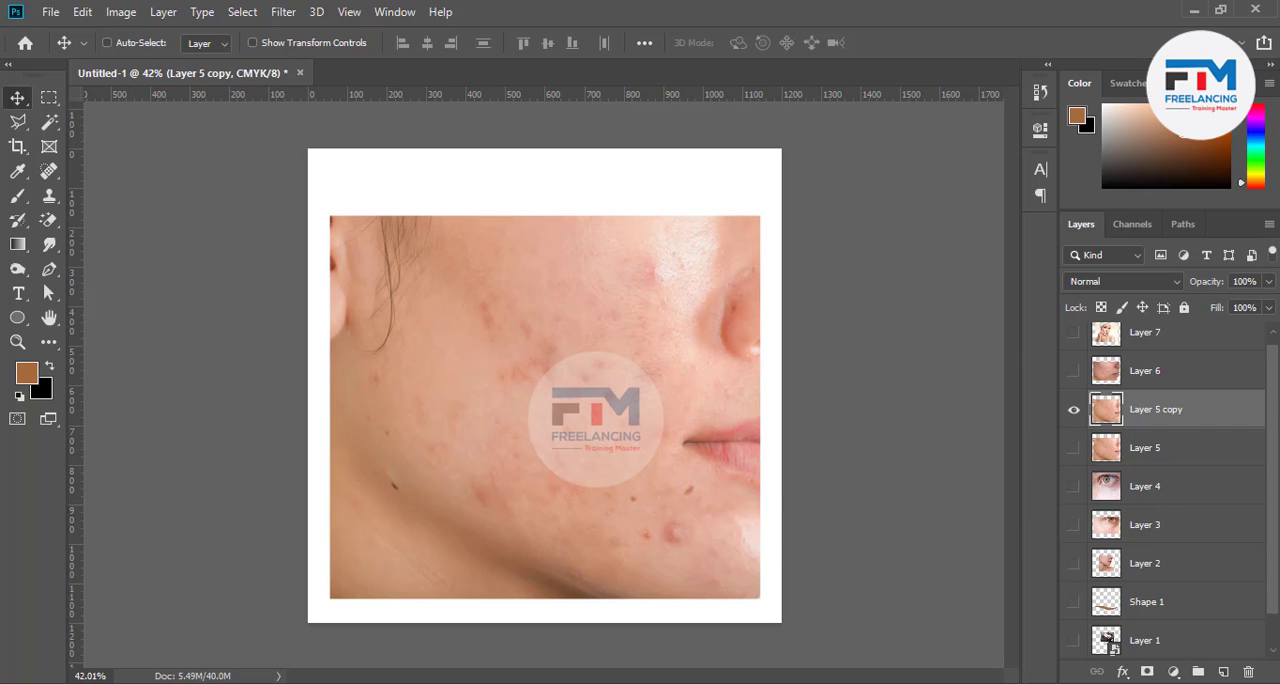
# With the Spot Healing Brush on the Layer 5 copy, heal a spot beside the nose and one on the upper cheek
pyautogui.click(49, 171)
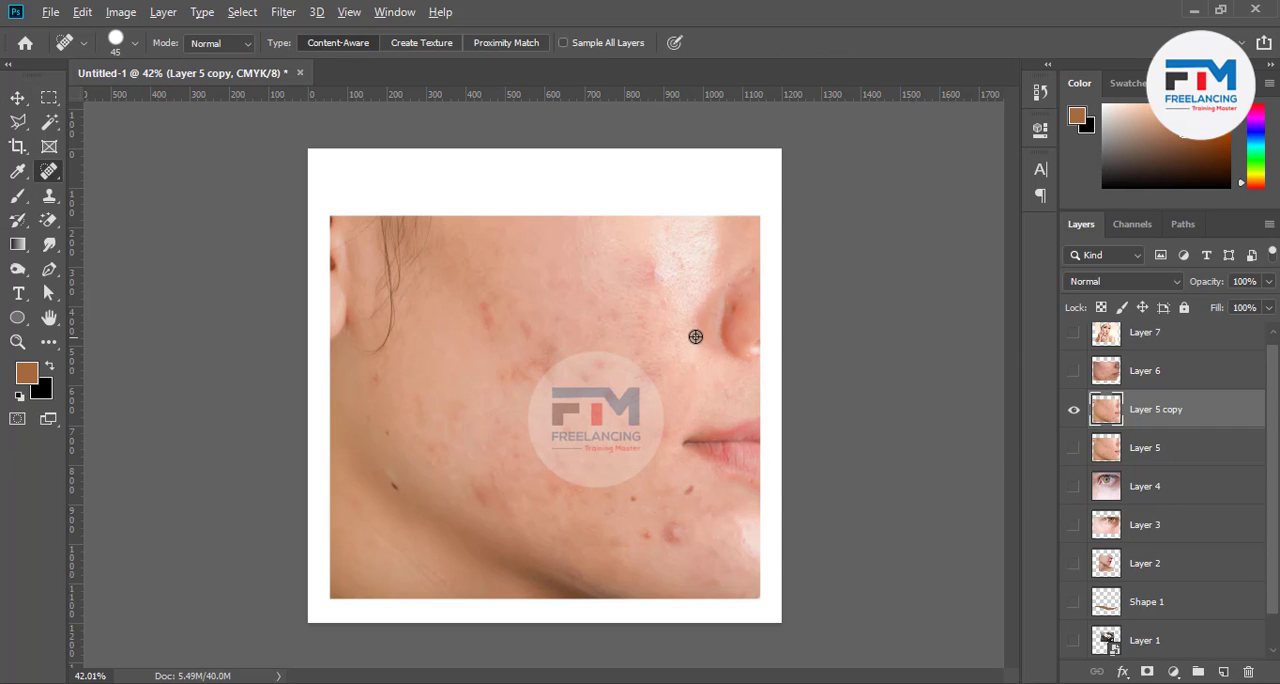
pyautogui.scroll(2, 690, 335)
pyautogui.scroll(1, 672, 324)
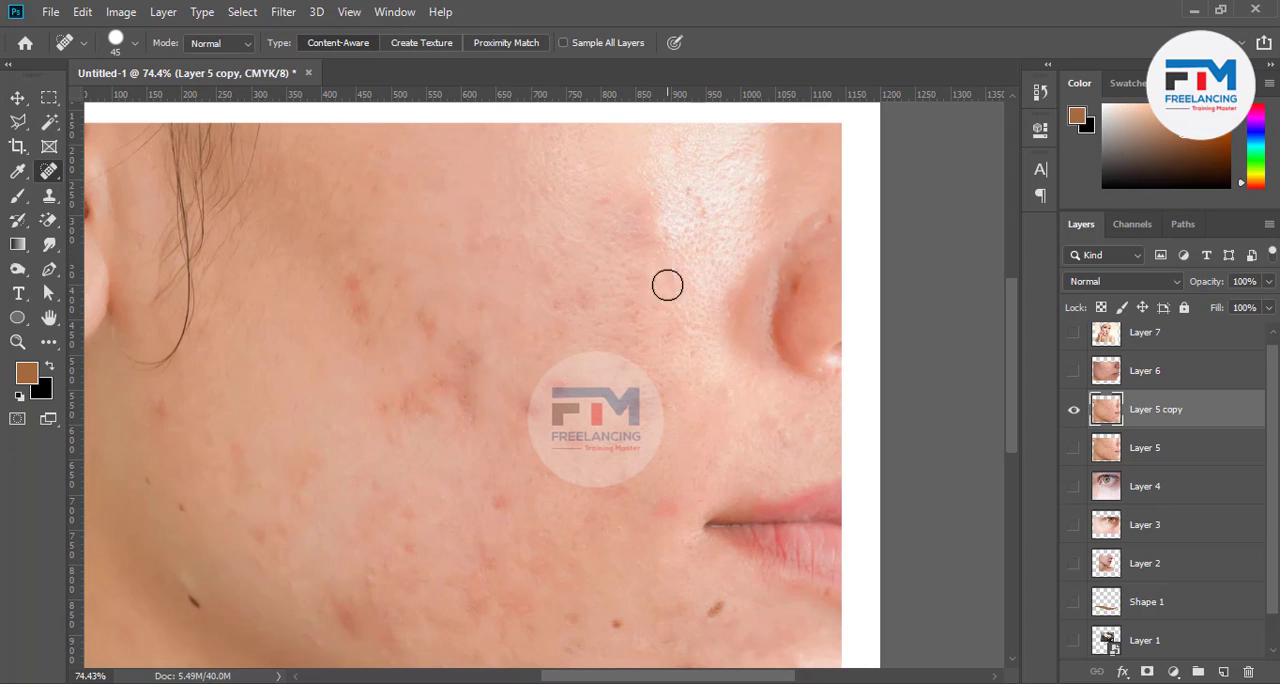
pyautogui.click(689, 195)
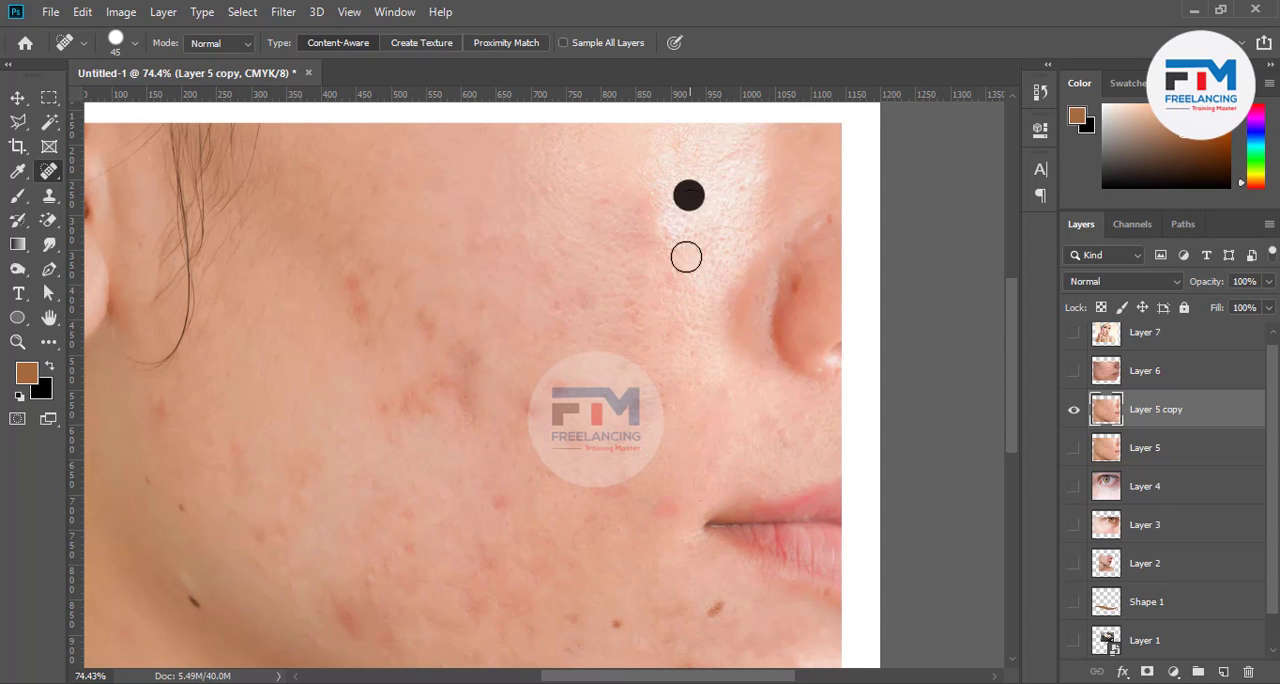
pyautogui.click(429, 330)
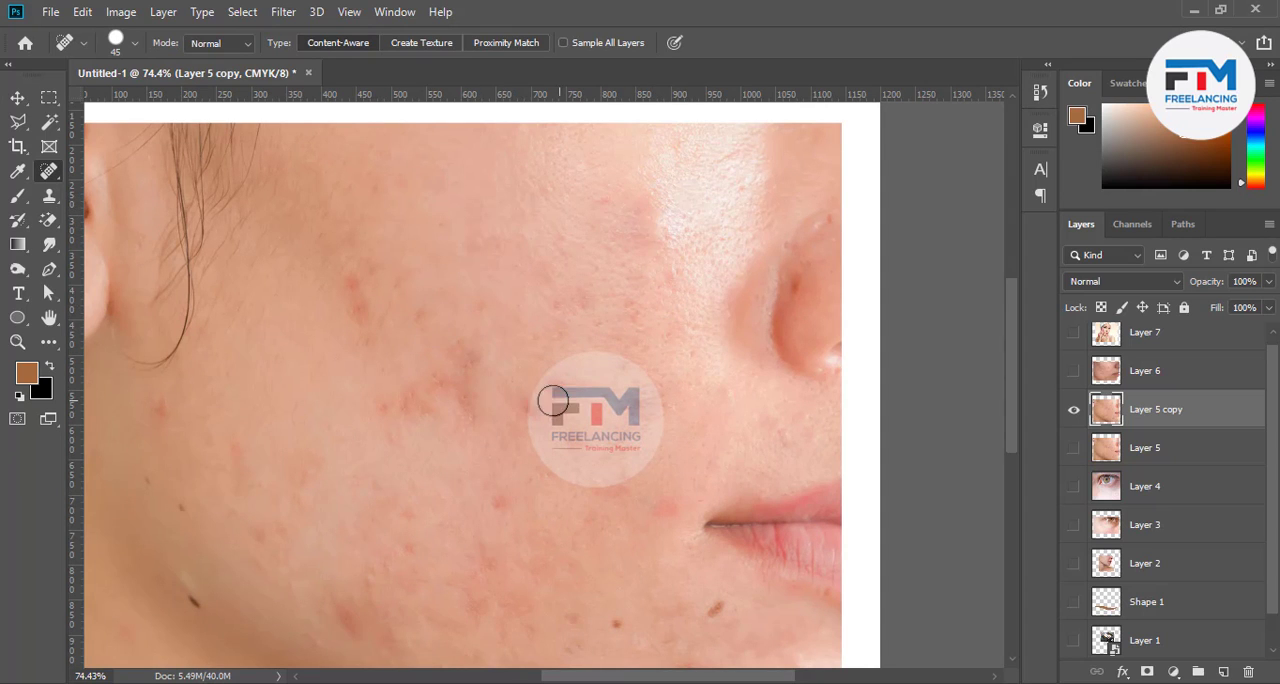
# Look over the blemishes on the lower cheek and chin, and switch to the Healing Brush Tool
pyautogui.scroll(-1, 550, 427)
pyautogui.scroll(-3, 550, 427)
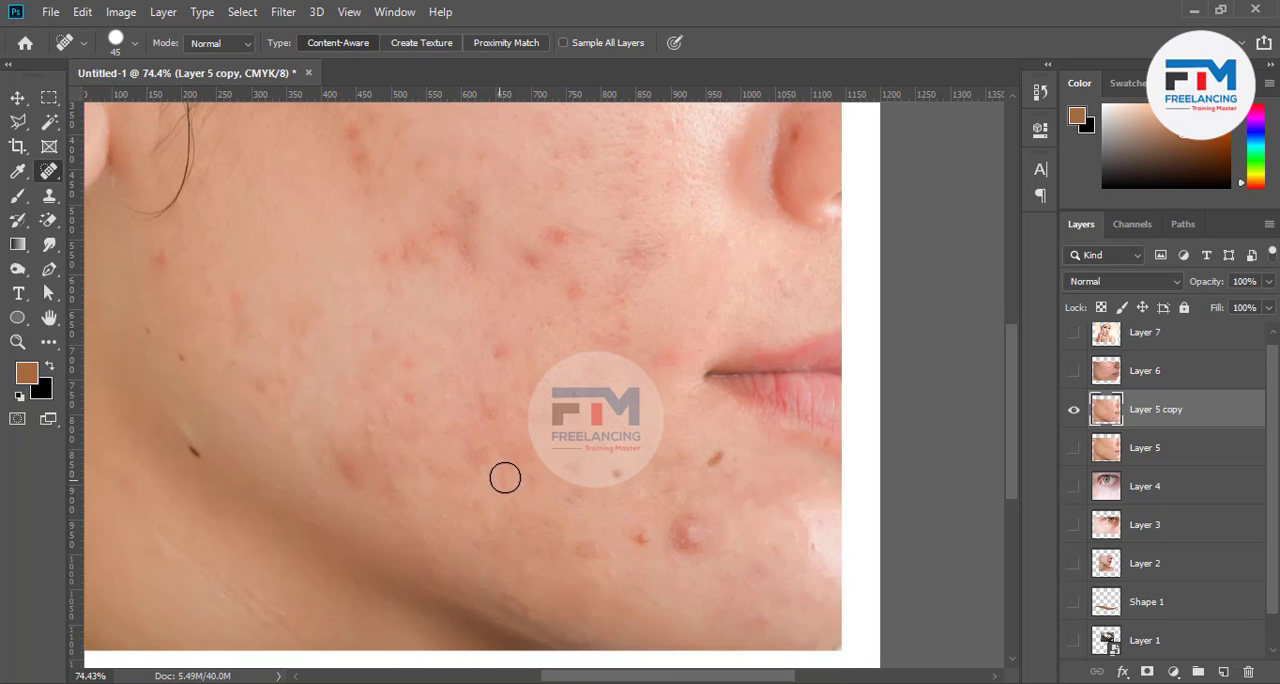
pyautogui.scroll(-2, 666, 488)
pyautogui.scroll(2, 512, 335)
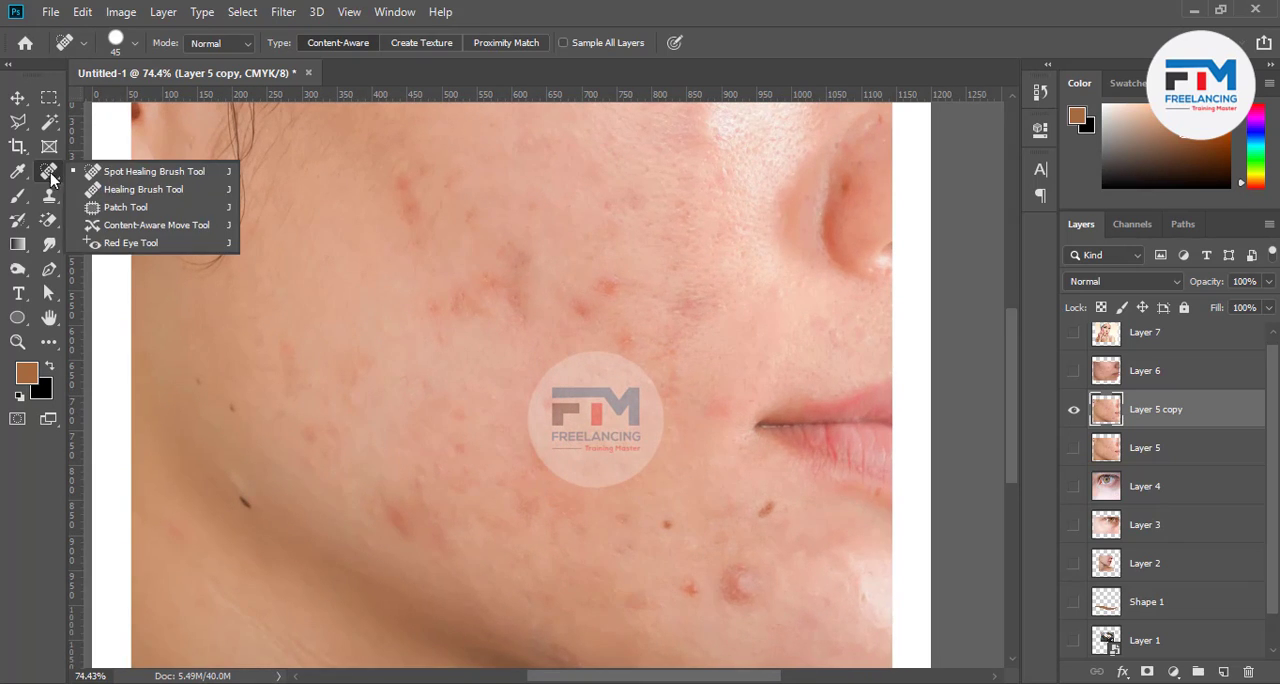
pyautogui.click(142, 189)
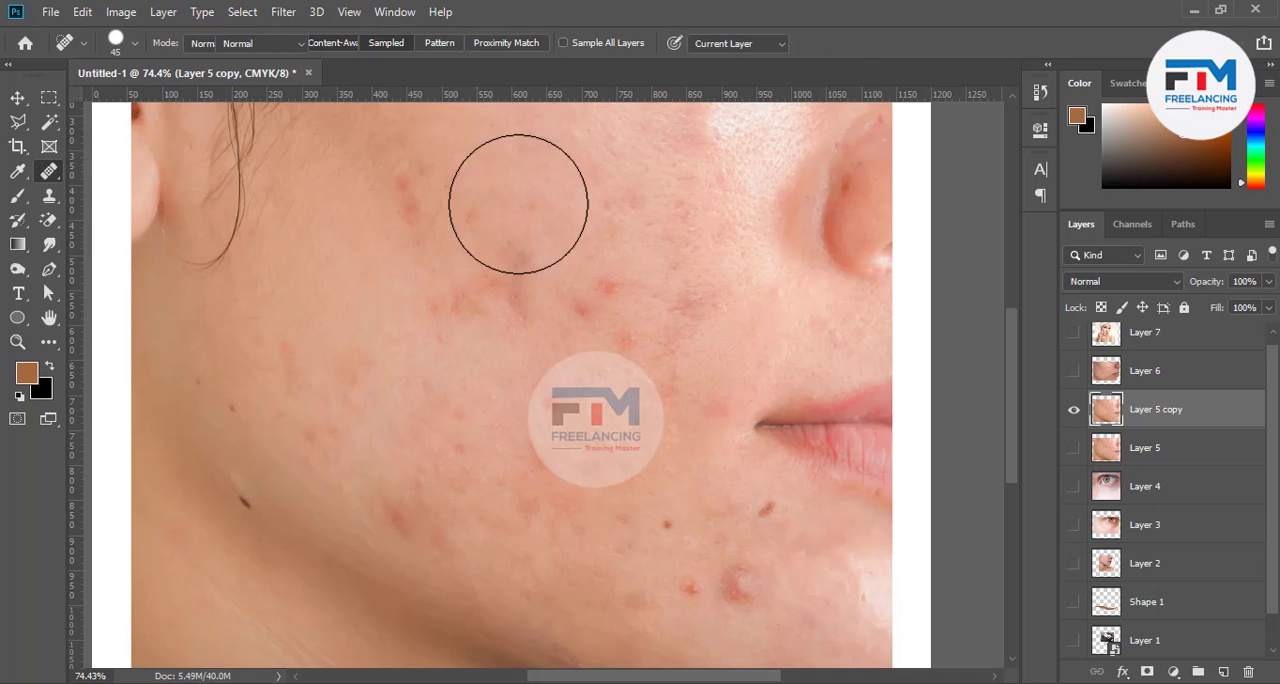
# Reduce the Healing Brush size and define a source point on the clear skin beside the mid-cheek blemishes
pyautogui.click(608, 289)
pyautogui.click(608, 272)
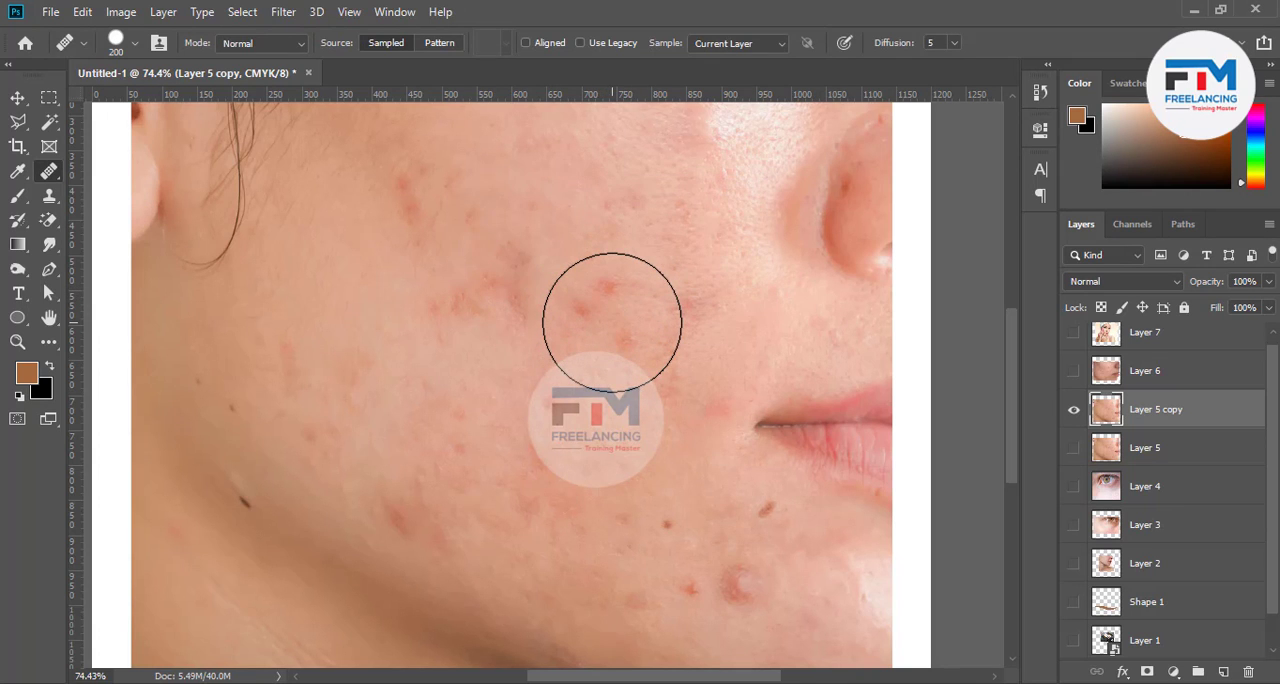
pyautogui.click(612, 322)
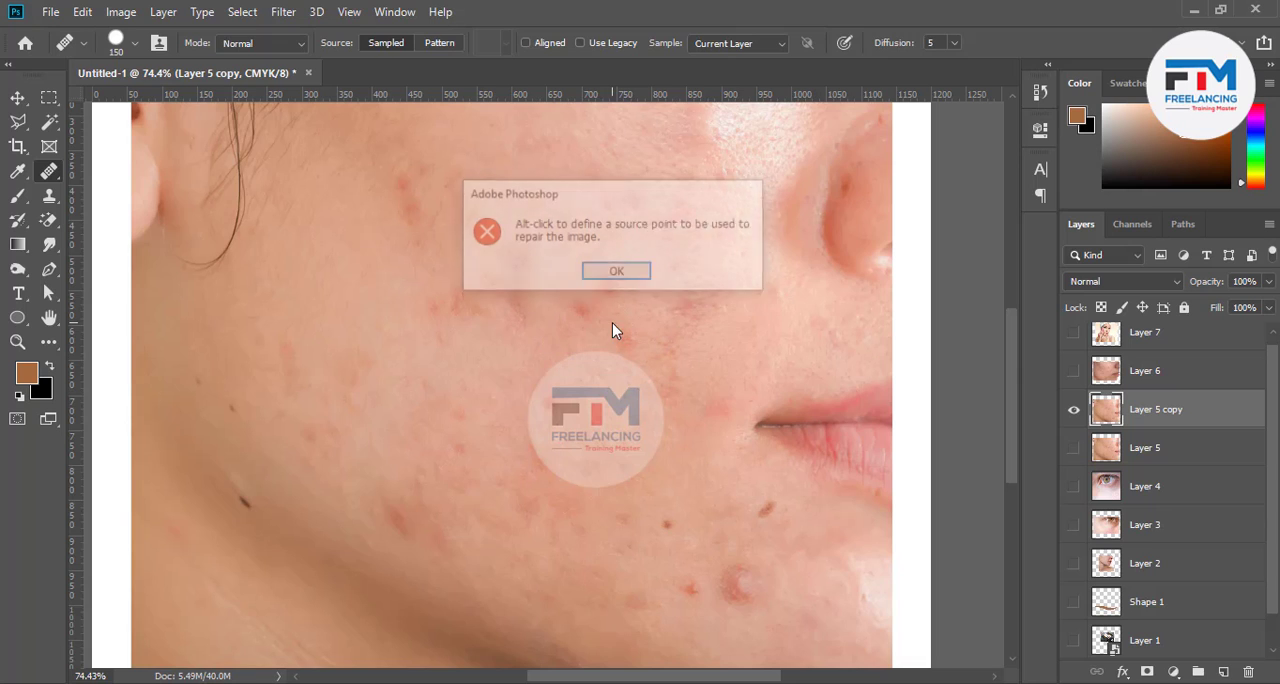
pyautogui.click(619, 273)
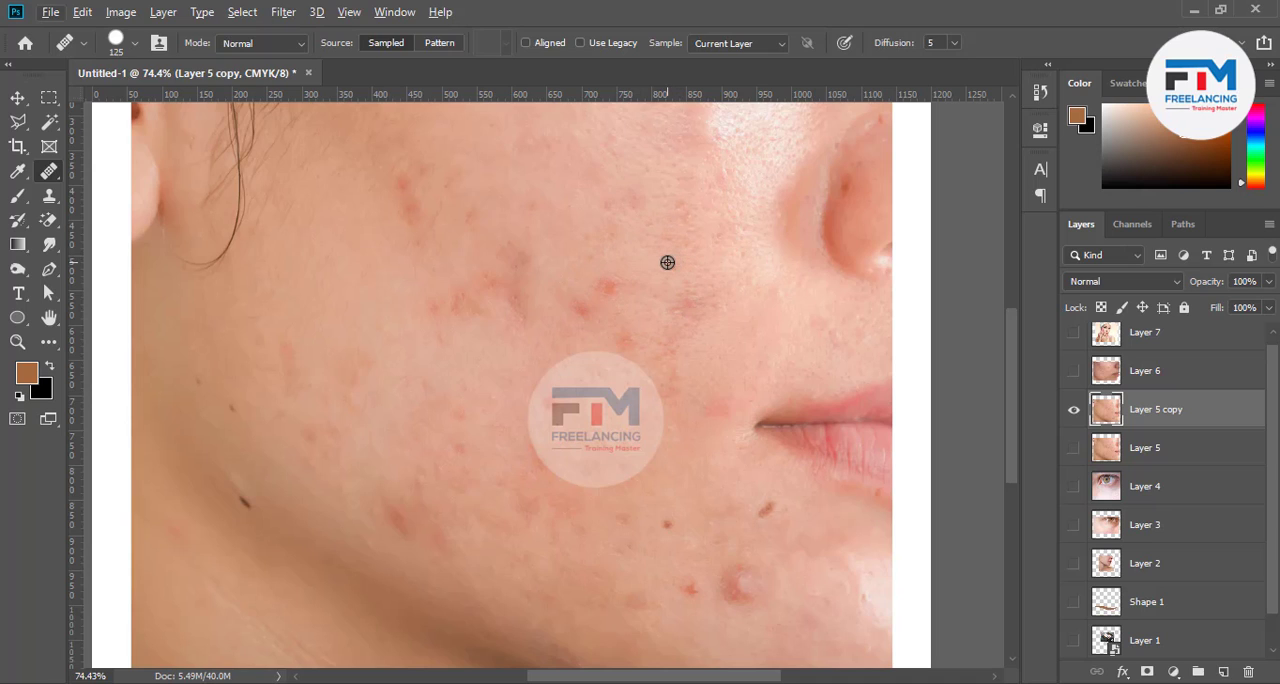
pyautogui.keyDown('alt'); pyautogui.click(661, 261); pyautogui.keyUp('alt')
# Try the 80 px Healing Brush on the outer cheek, and resample the source from clear skin there
pyautogui.click(259, 350)
pyautogui.click(327, 258)
pyautogui.click(451, 324)
pyautogui.click(317, 335)
pyautogui.click(362, 314)
pyautogui.keyDown('alt'); pyautogui.click(378, 293); pyautogui.keyUp('alt')
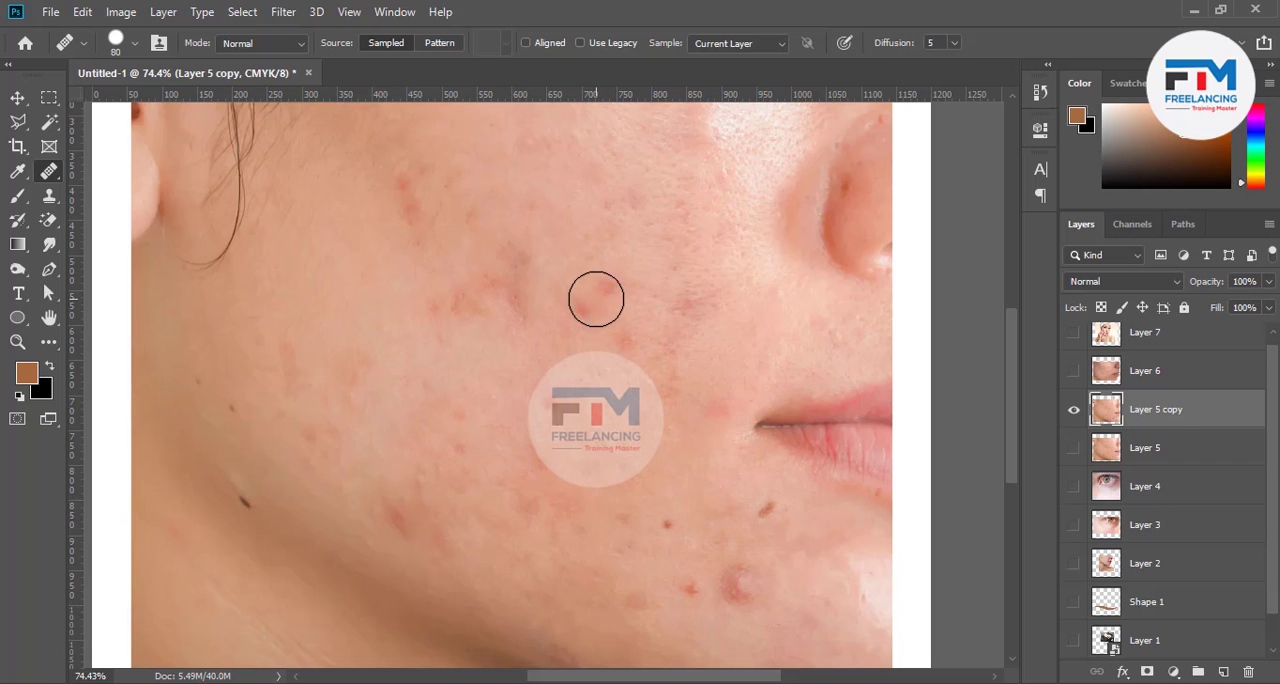
# Heal the red mid-cheek blemishes, the round mark on the chin and the small mole below the mouth corner
pyautogui.click(757, 315)
pyautogui.click(621, 342)
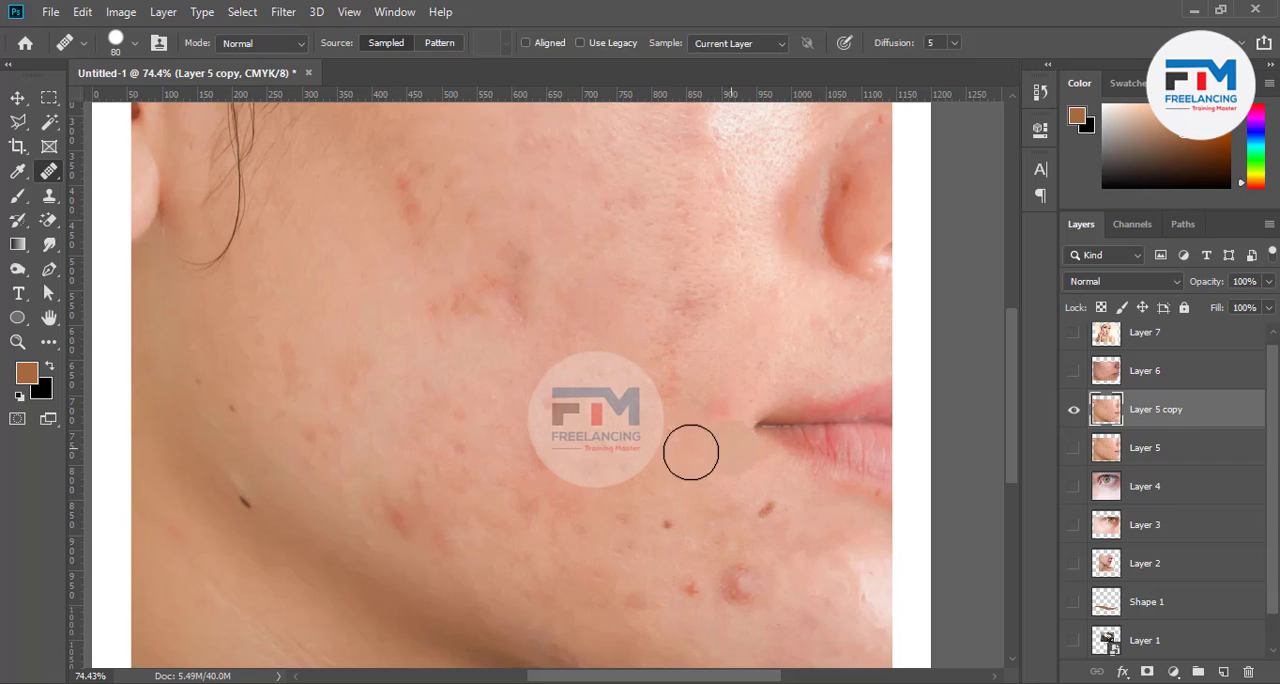
pyautogui.click(737, 584)
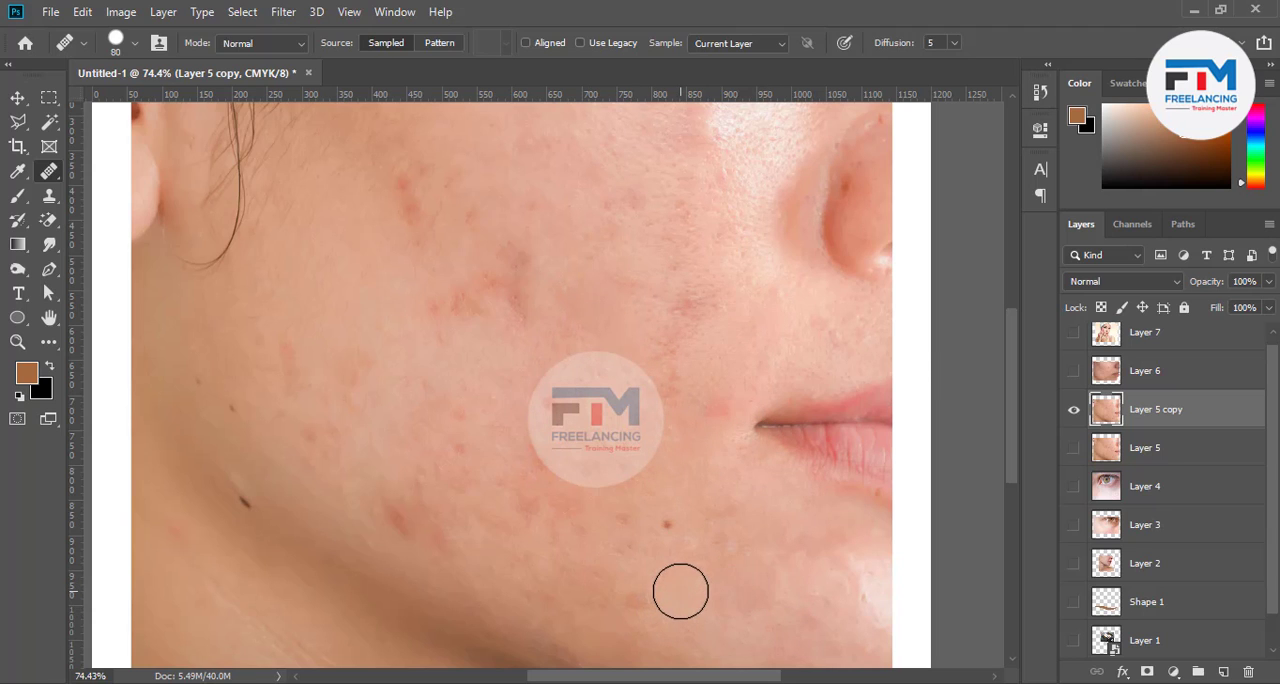
pyautogui.click(667, 524)
pyautogui.click(573, 554)
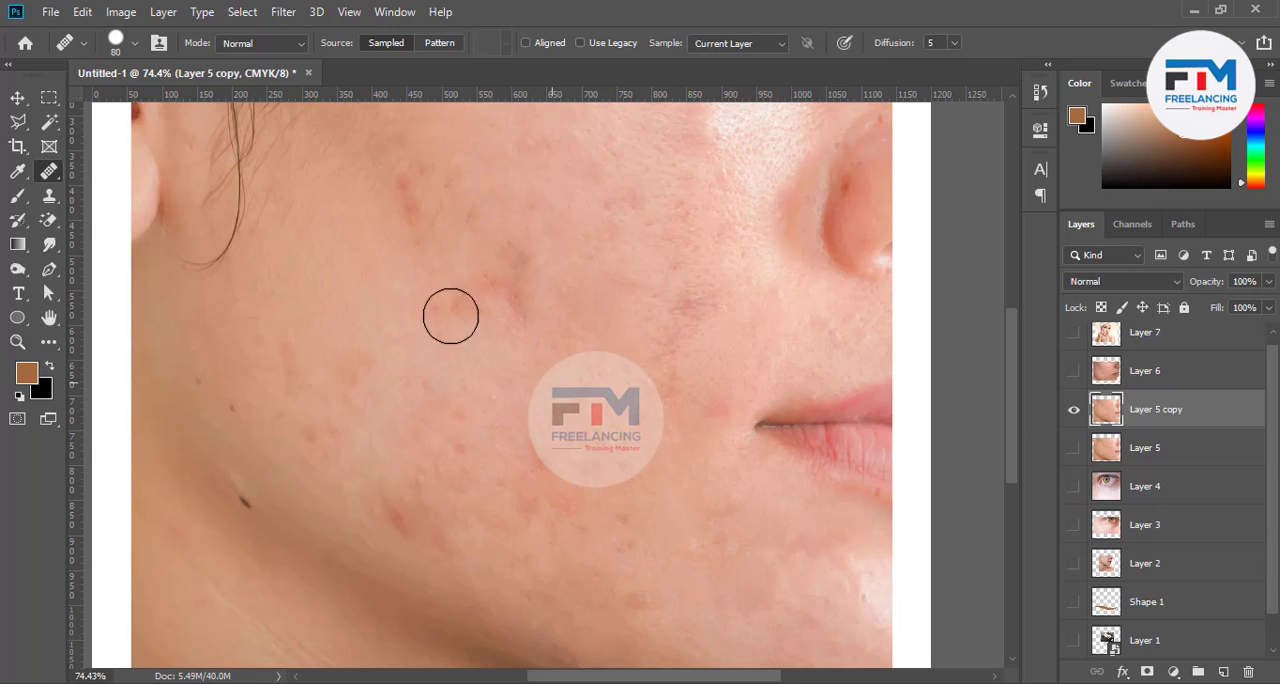
# Heal the red marks on the upper cheek and the discoloured patch in the middle of the cheek
pyautogui.click(401, 199)
pyautogui.click(402, 184)
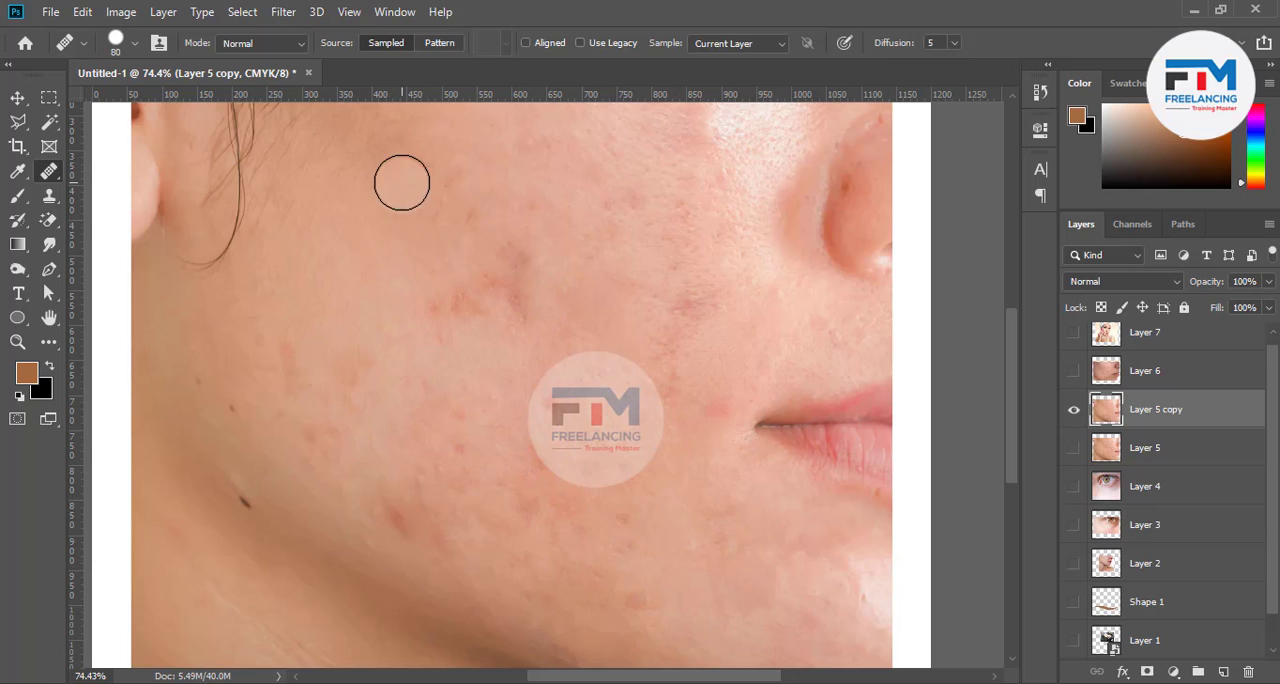
pyautogui.click(503, 309)
pyautogui.click(516, 260)
pyautogui.click(515, 304)
pyautogui.click(484, 292)
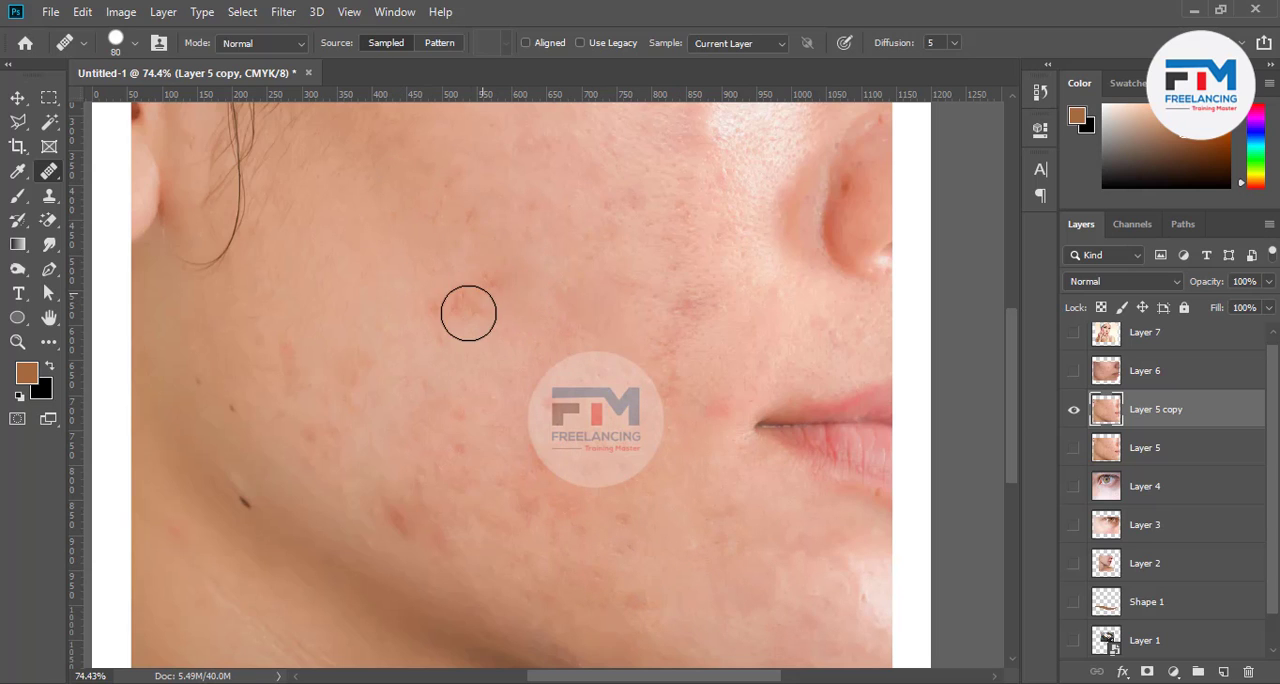
pyautogui.click(468, 312)
pyautogui.click(438, 311)
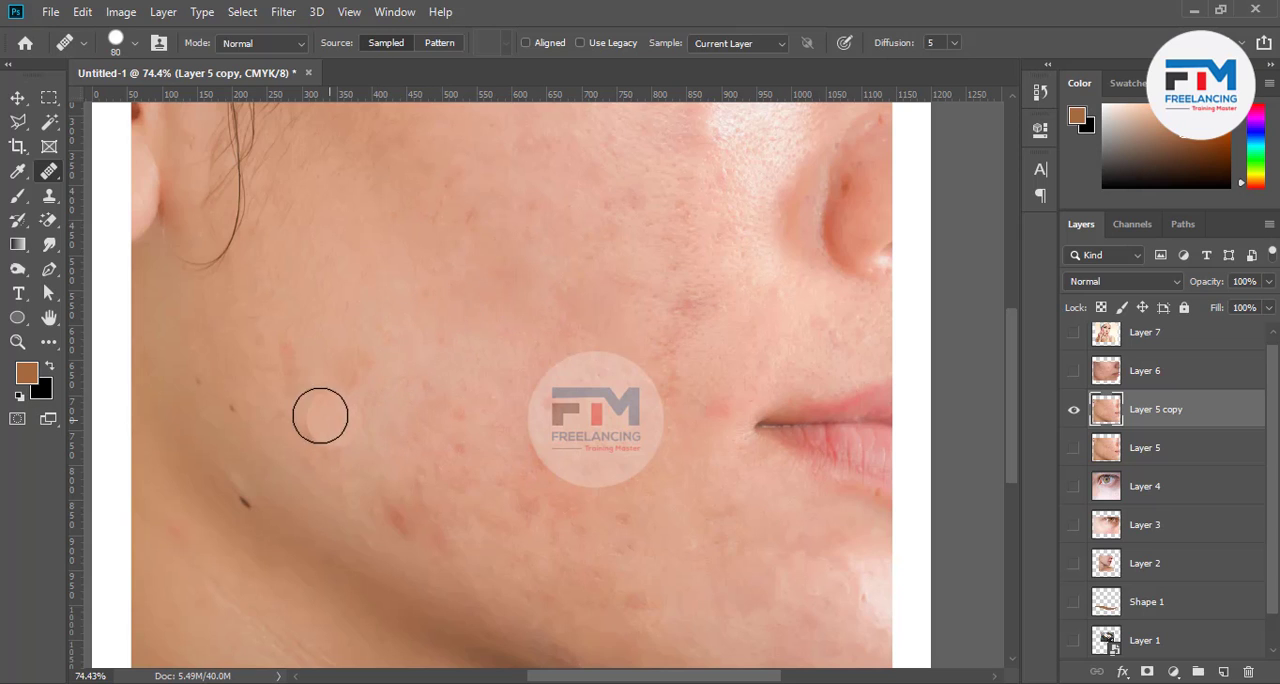
# Heal the two dark moles along the jawline with the Healing Brush
pyautogui.click(236, 408)
pyautogui.click(240, 508)
pyautogui.click(400, 535)
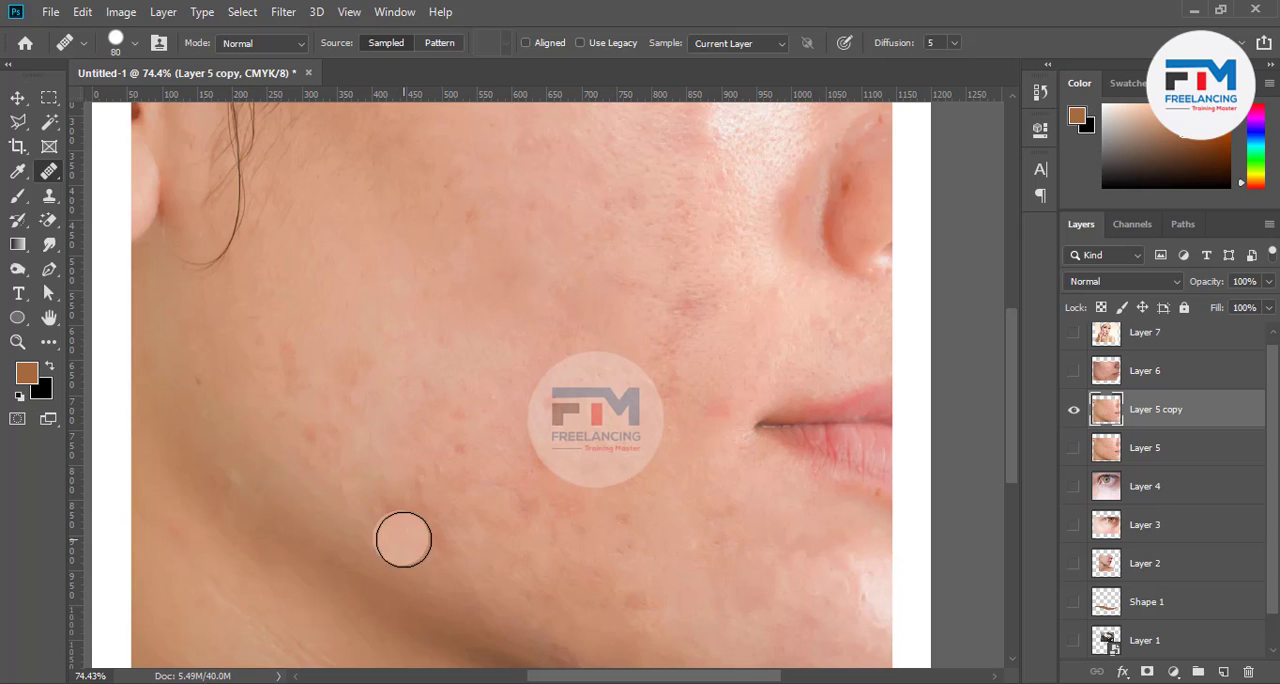
pyautogui.click(243, 483)
# Heal the red blemishes on the lower cheek and the faint spots on the outer cheek
pyautogui.click(457, 483)
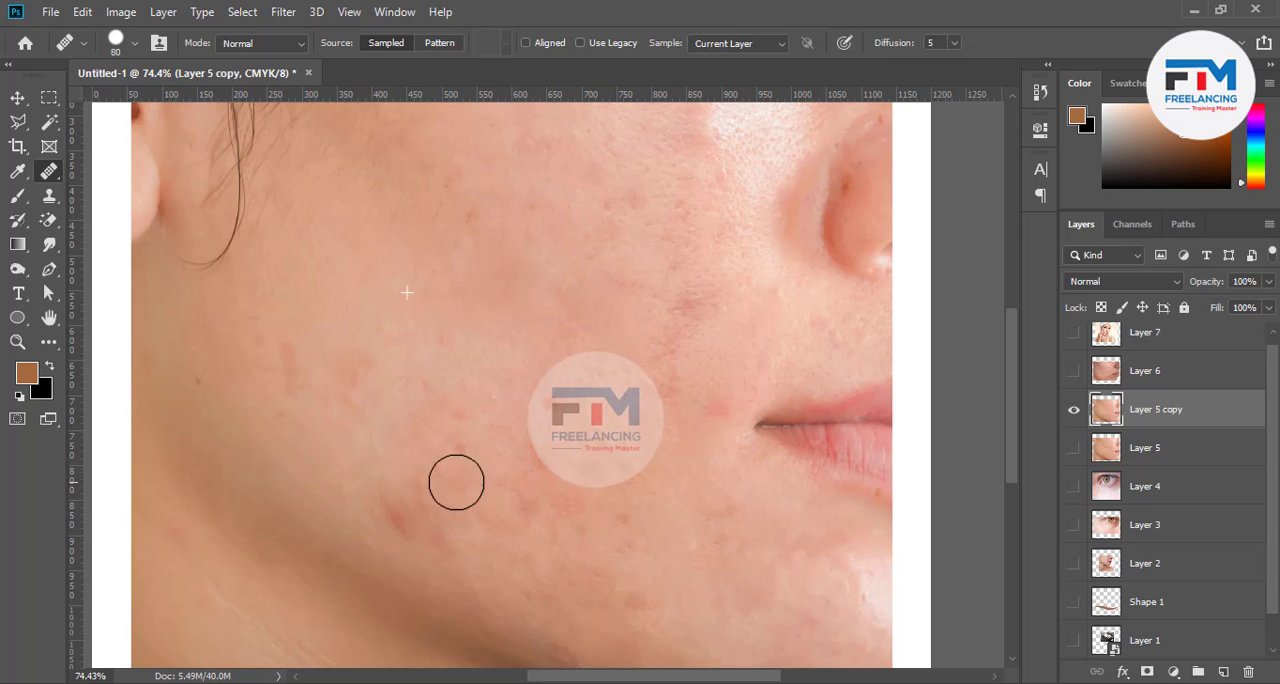
pyautogui.click(442, 534)
pyautogui.click(406, 523)
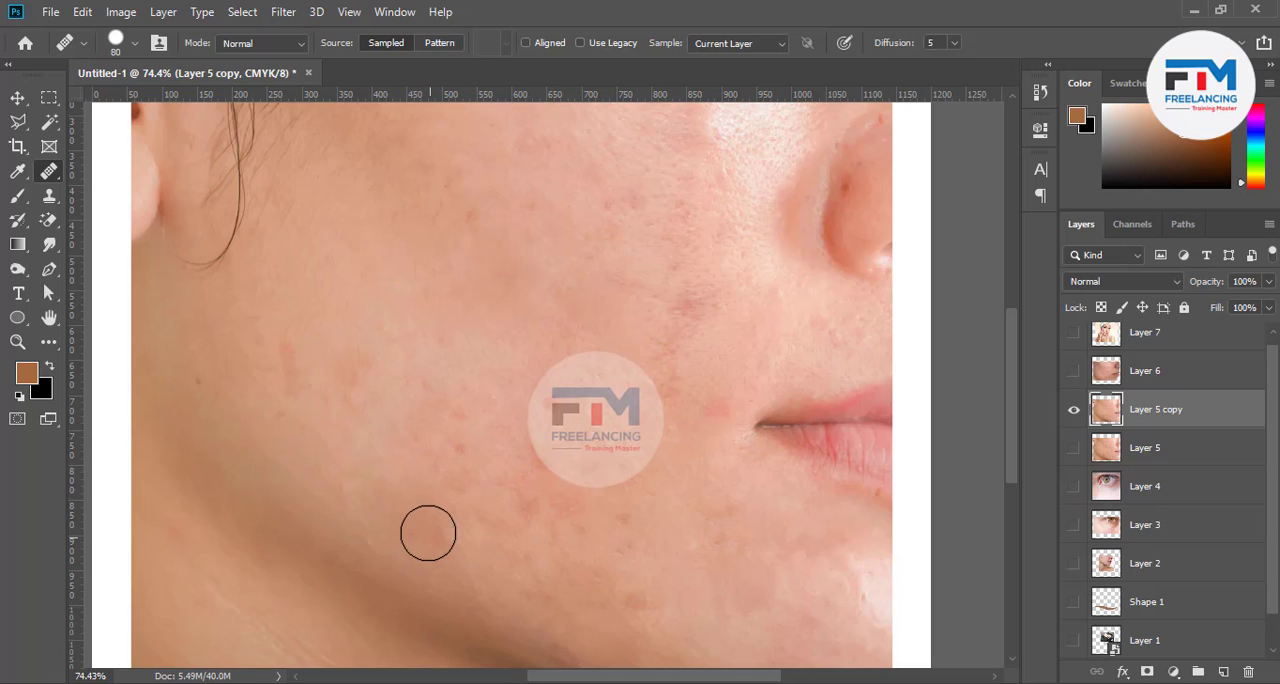
pyautogui.click(427, 531)
pyautogui.click(462, 458)
pyautogui.click(462, 423)
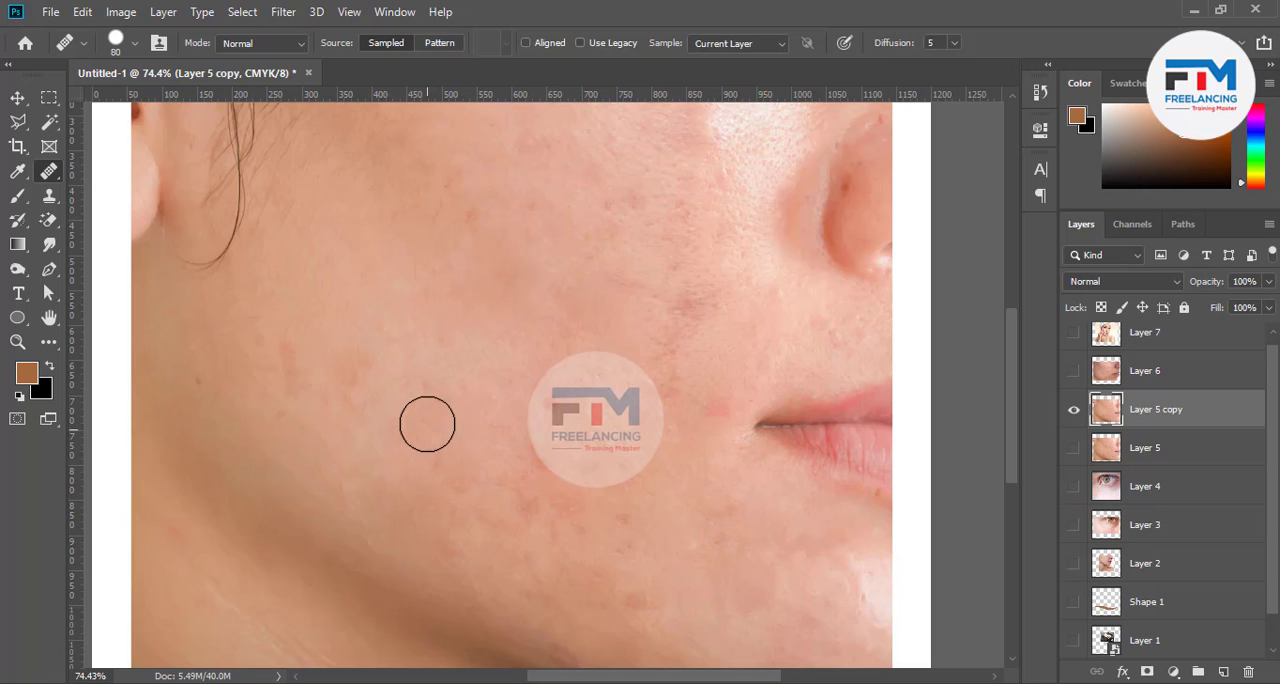
pyautogui.click(286, 354)
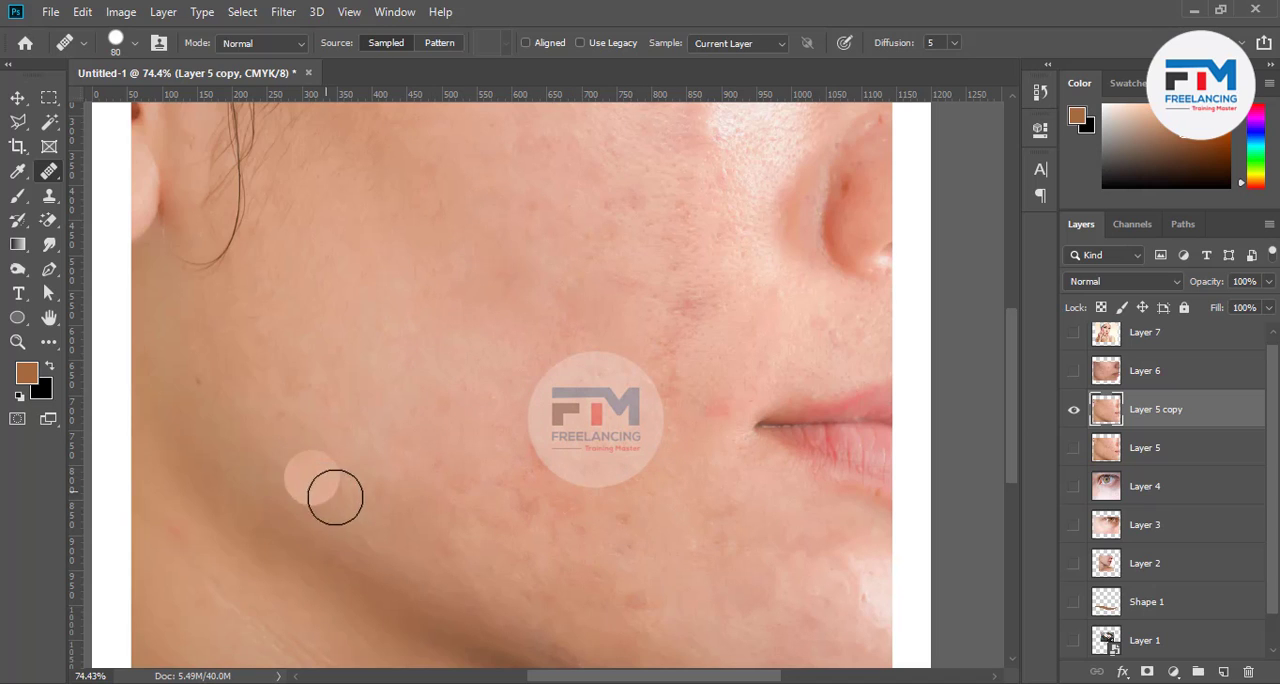
# Switch to the Patch Tool
pyautogui.rightClick(49, 171)
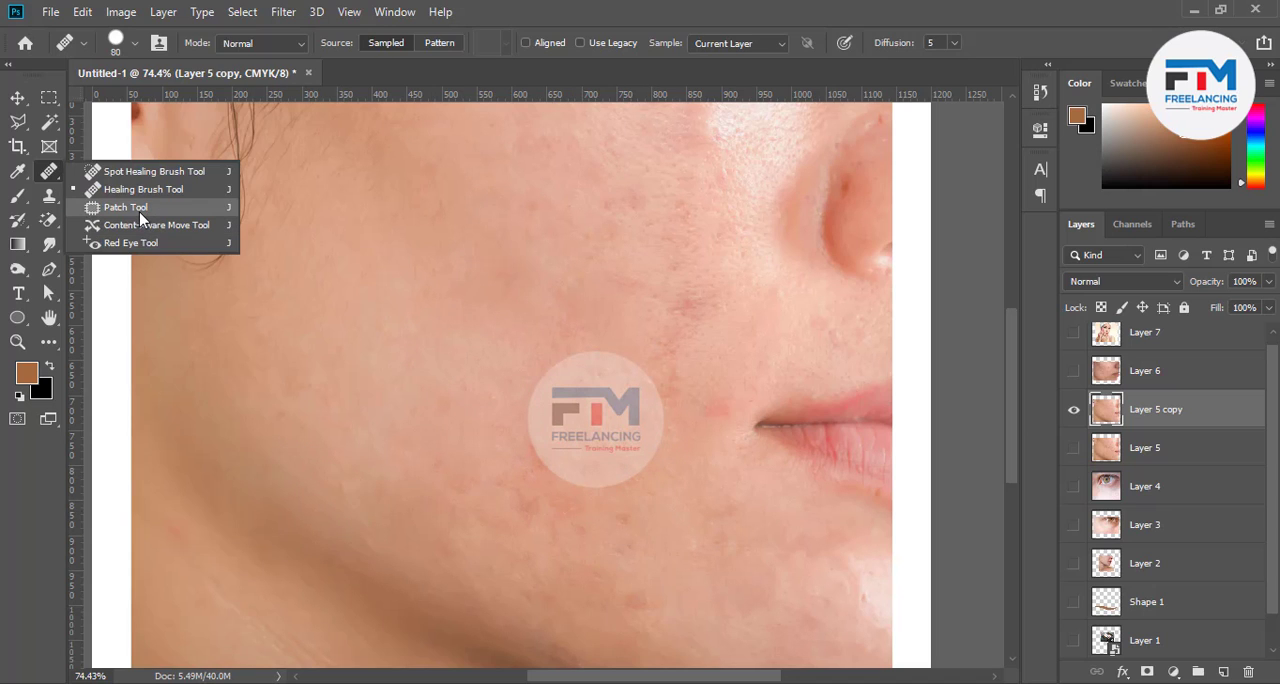
pyautogui.click(126, 207)
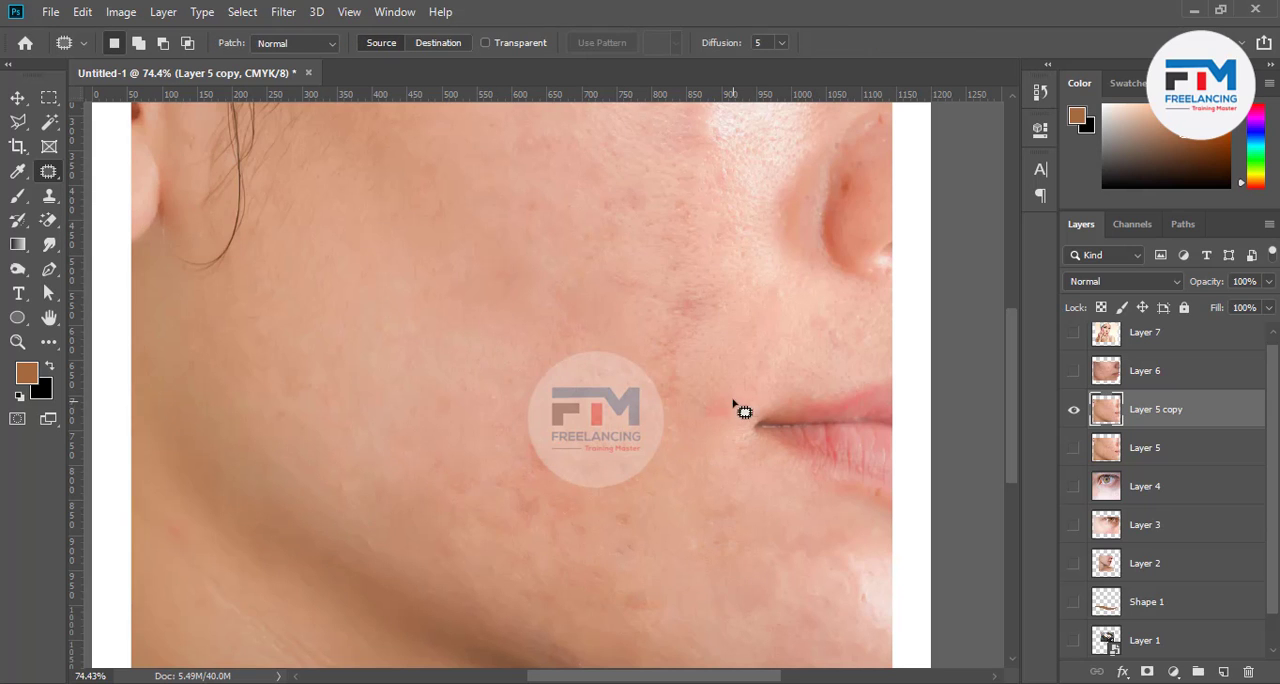
pyautogui.scroll(-3, 740, 410)
pyautogui.scroll(2, 706, 486)
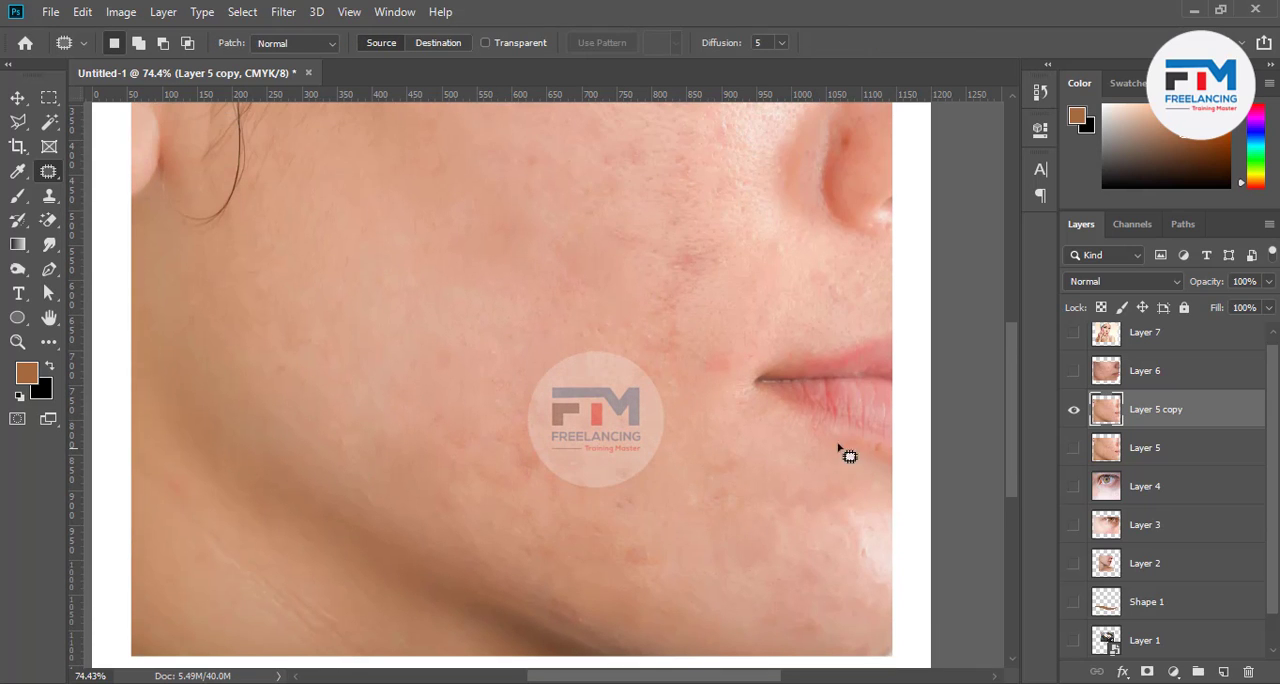
# Hide Layer 5 copy, preview Layer 6 briefly, and show Layer 7 in its place
pyautogui.click(1074, 412)
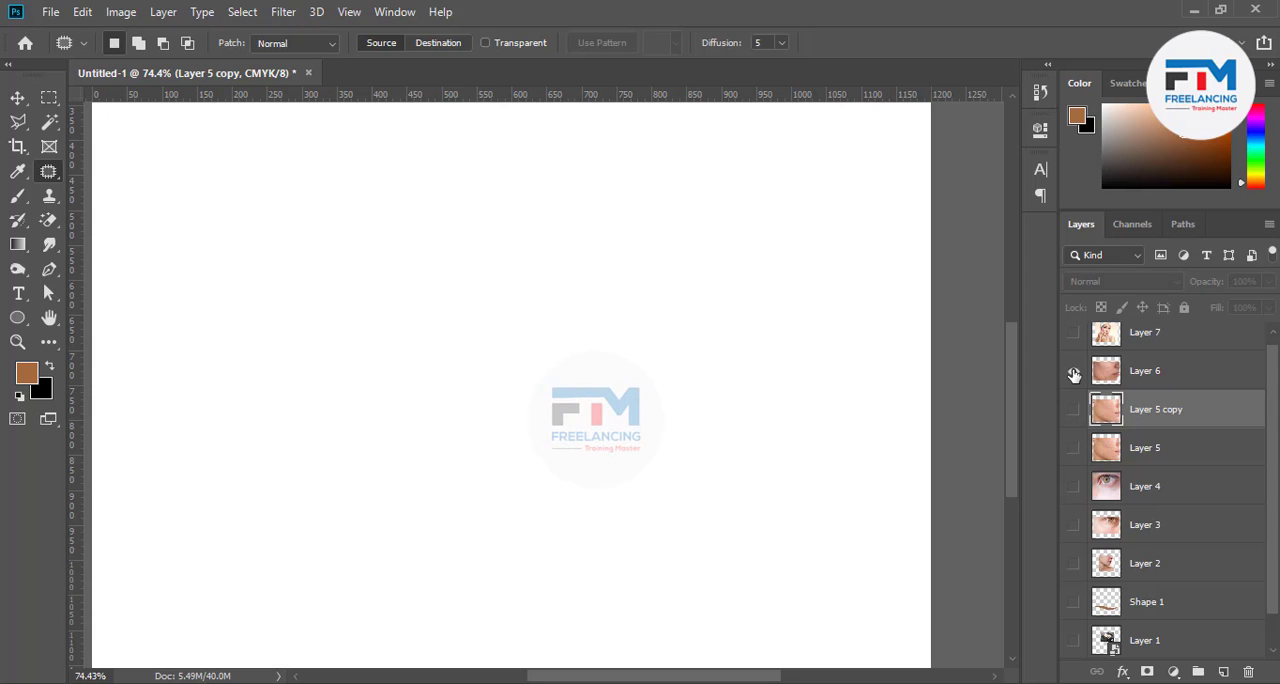
pyautogui.click(1074, 373)
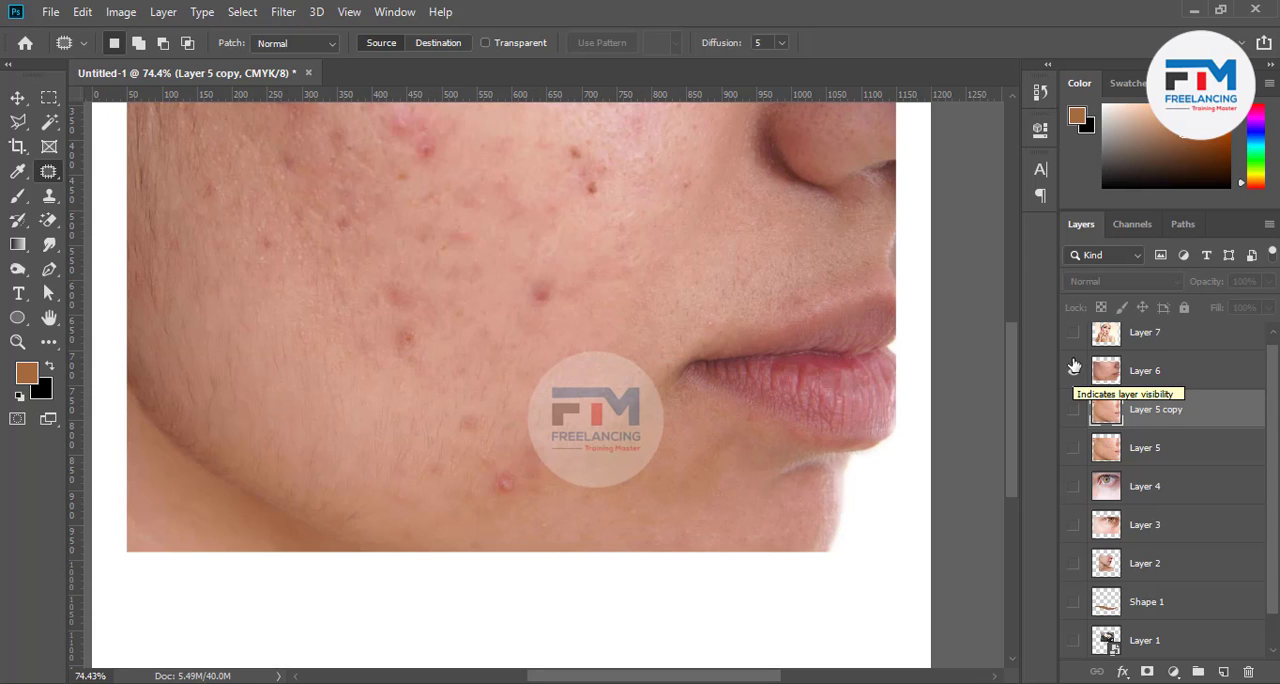
pyautogui.click(1074, 373)
pyautogui.click(1074, 334)
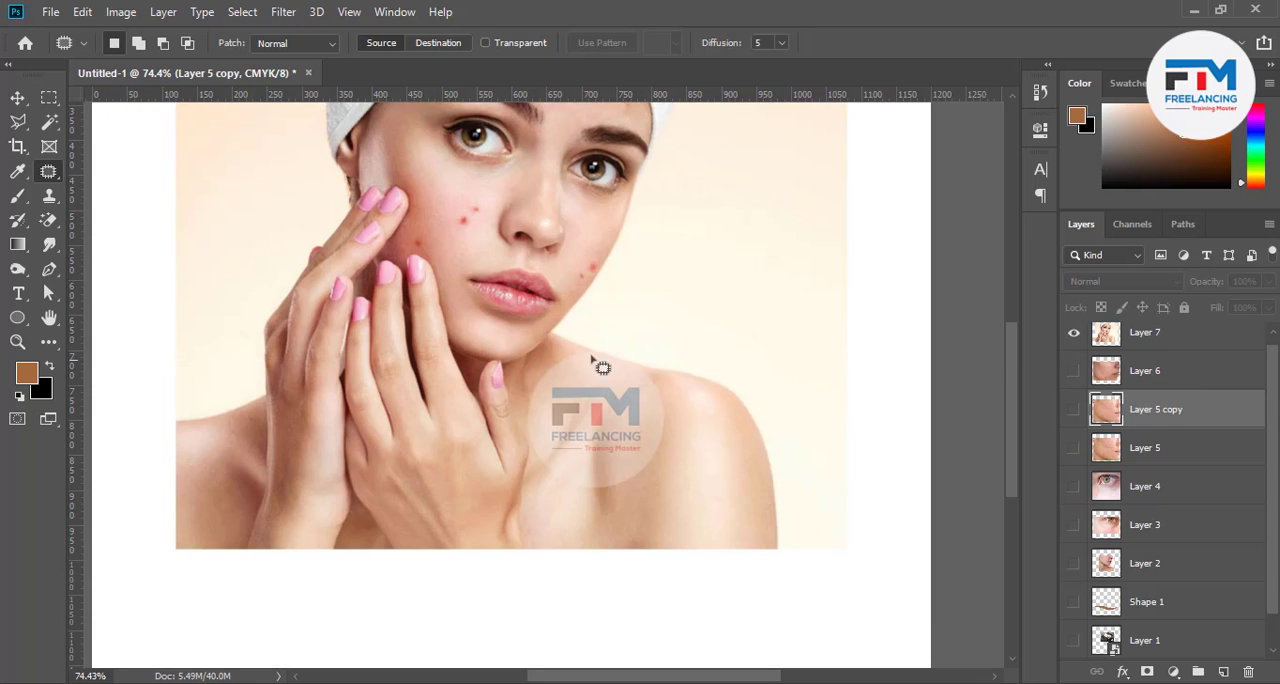
# Make Layer 7 active, try patching the outlined area of clear cheek skin, and clear the selection
pyautogui.scroll(2, 467, 240)
pyautogui.scroll(5, 440, 266)
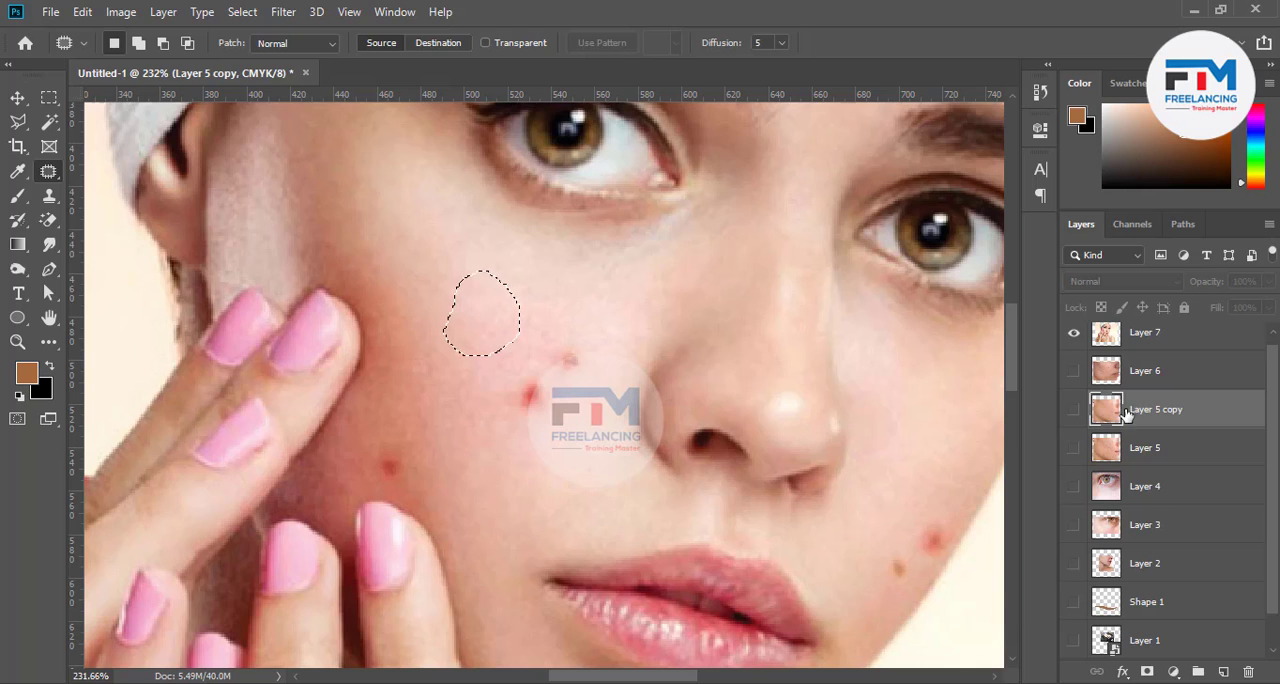
pyautogui.click(1140, 338)
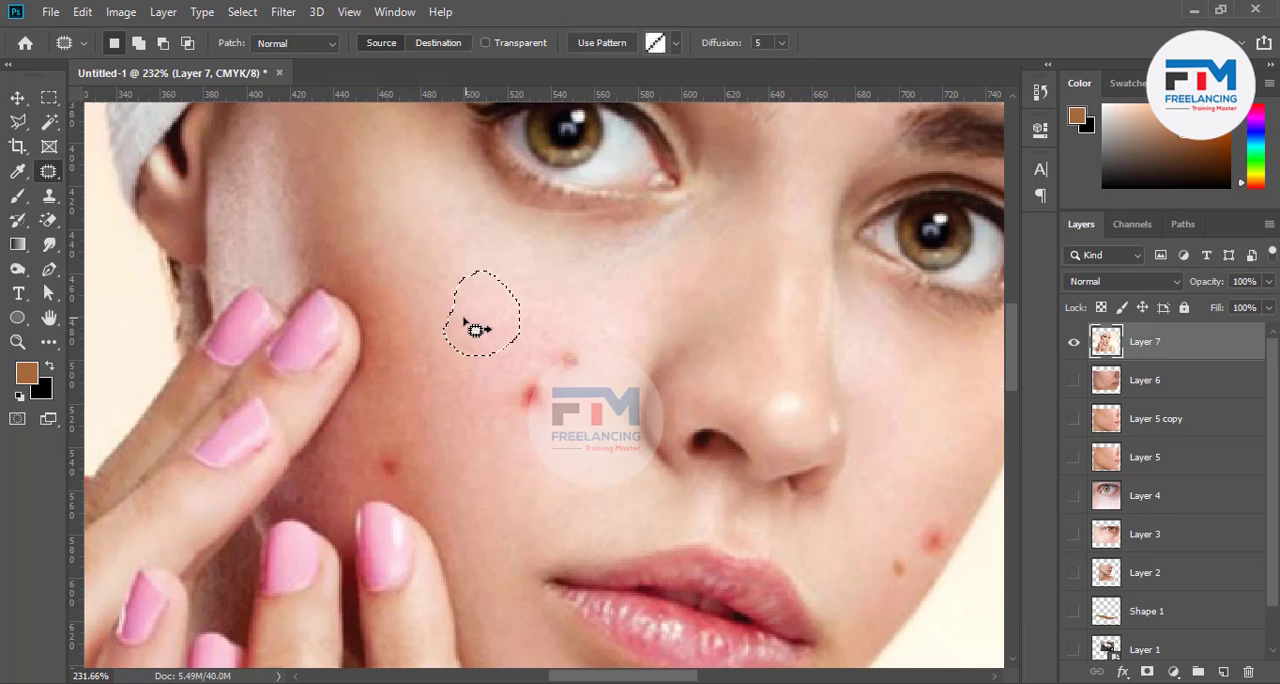
pyautogui.moveTo(476, 330); pyautogui.dragTo(520, 397)
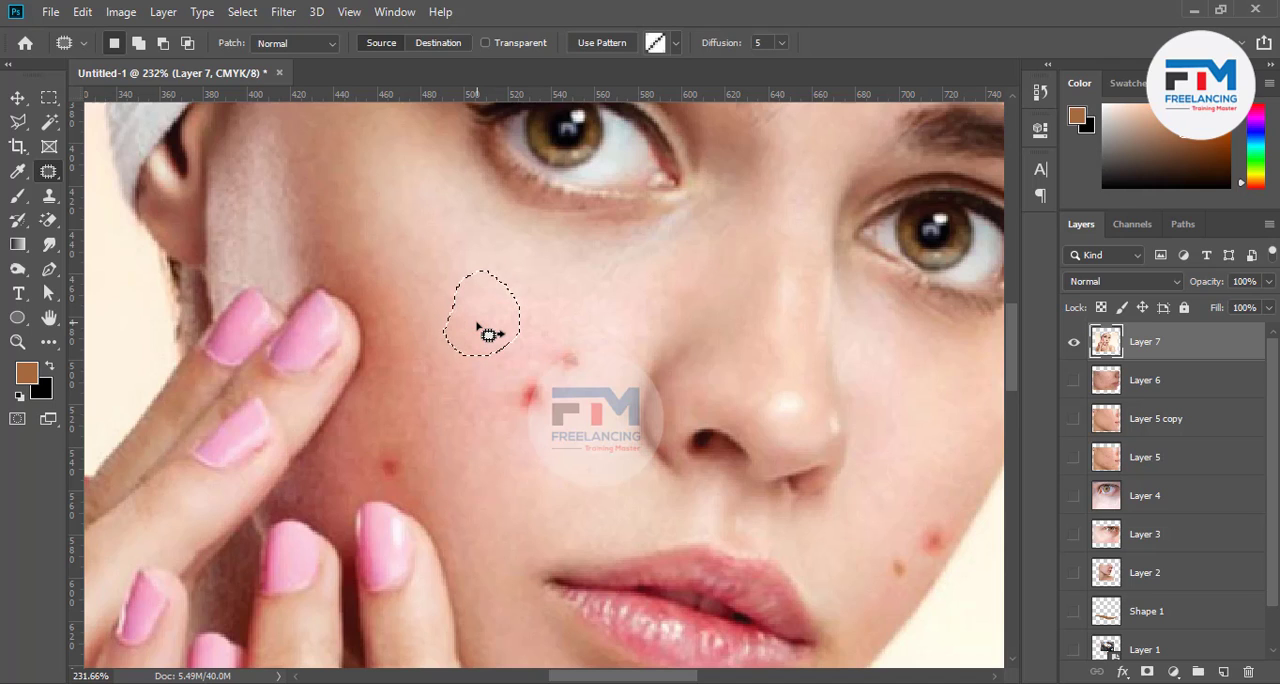
pyautogui.hotkey('ctrl', 'd')
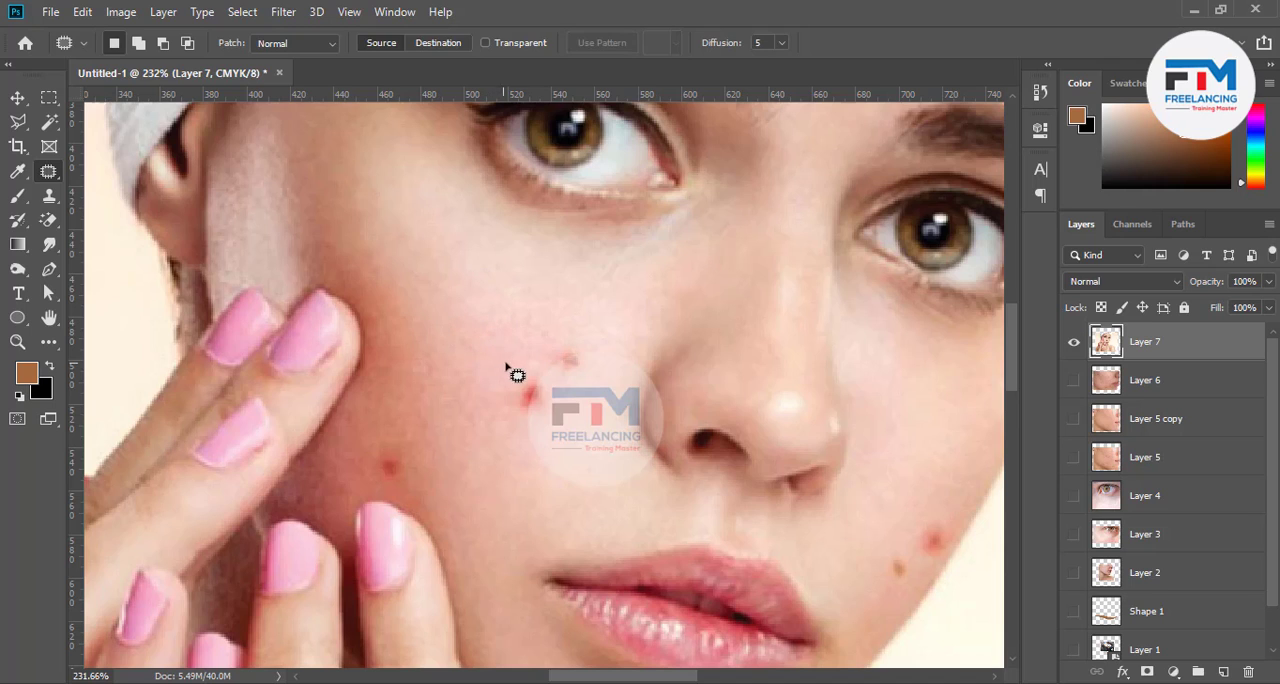
# Patch the two red blemishes on the cheek beside the nose with clear skin, deselecting after each patch
pyautogui.moveTo(506, 366)
pyautogui.mouseDown()
pyautogui.moveTo(546, 372)
pyautogui.moveTo(568, 404)
pyautogui.moveTo(550, 425)
pyautogui.moveTo(522, 418)
pyautogui.moveTo(519, 381)
pyautogui.moveTo(543, 364)
pyautogui.moveTo(478, 312)
pyautogui.mouseUp()
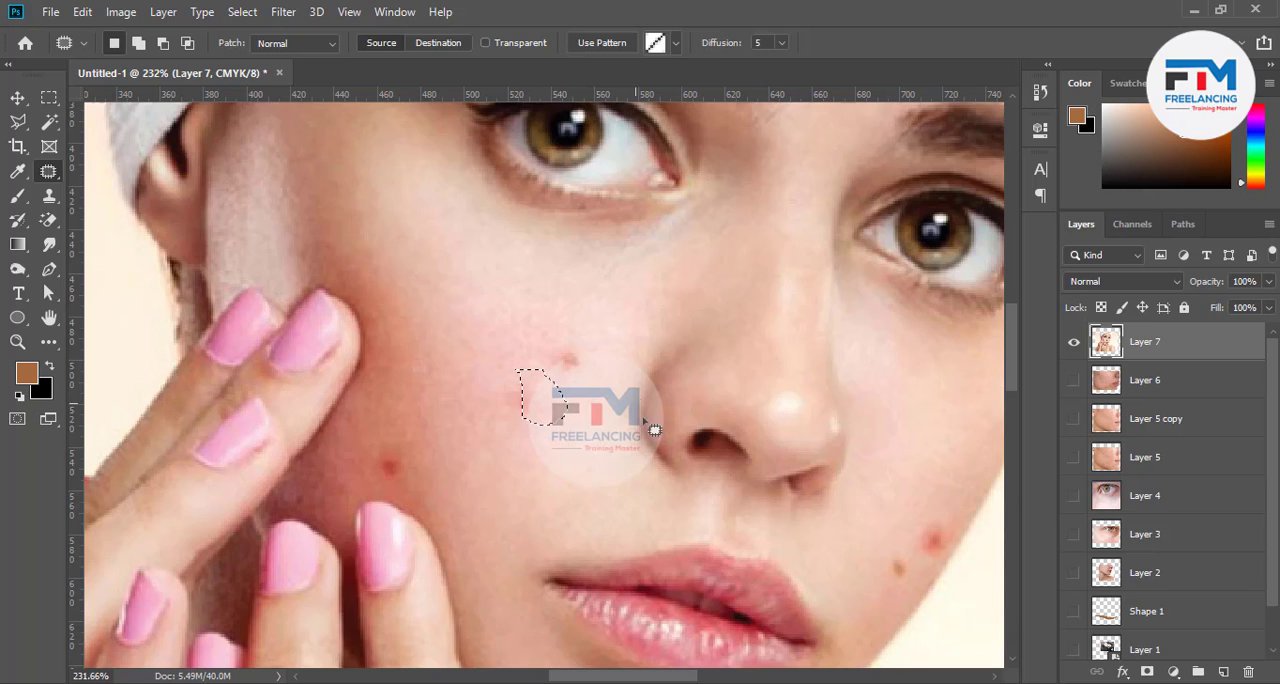
pyautogui.hotkey('ctrl', 'd')
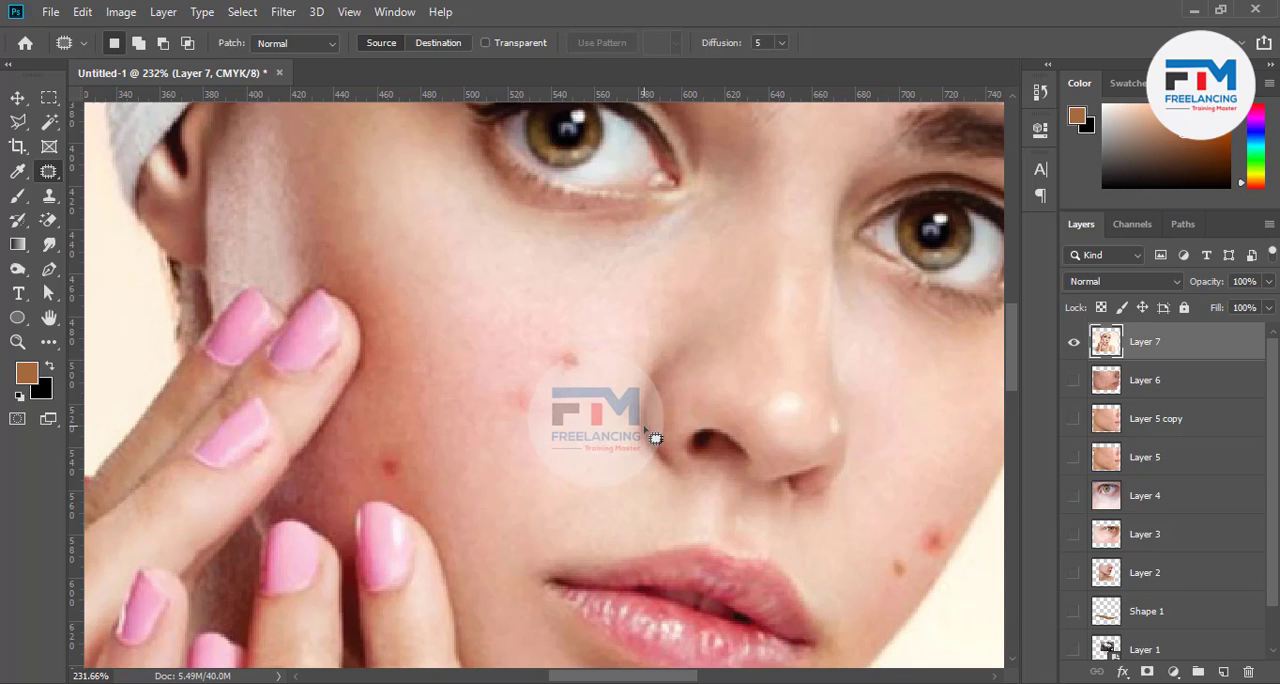
pyautogui.moveTo(461, 310)
pyautogui.mouseDown()
pyautogui.moveTo(500, 320)
pyautogui.moveTo(513, 440)
pyautogui.mouseUp()
pyautogui.hotkey('ctrl', 'd')
pyautogui.moveTo(522, 341)
pyautogui.mouseDown()
pyautogui.moveTo(580, 333)
pyautogui.moveTo(594, 366)
pyautogui.moveTo(576, 406)
pyautogui.moveTo(528, 436)
pyautogui.moveTo(495, 418)
pyautogui.moveTo(497, 354)
pyautogui.moveTo(521, 332)
pyautogui.moveTo(525, 361)
pyautogui.moveTo(494, 283)
pyautogui.mouseUp()
pyautogui.hotkey('ctrl', 'd')
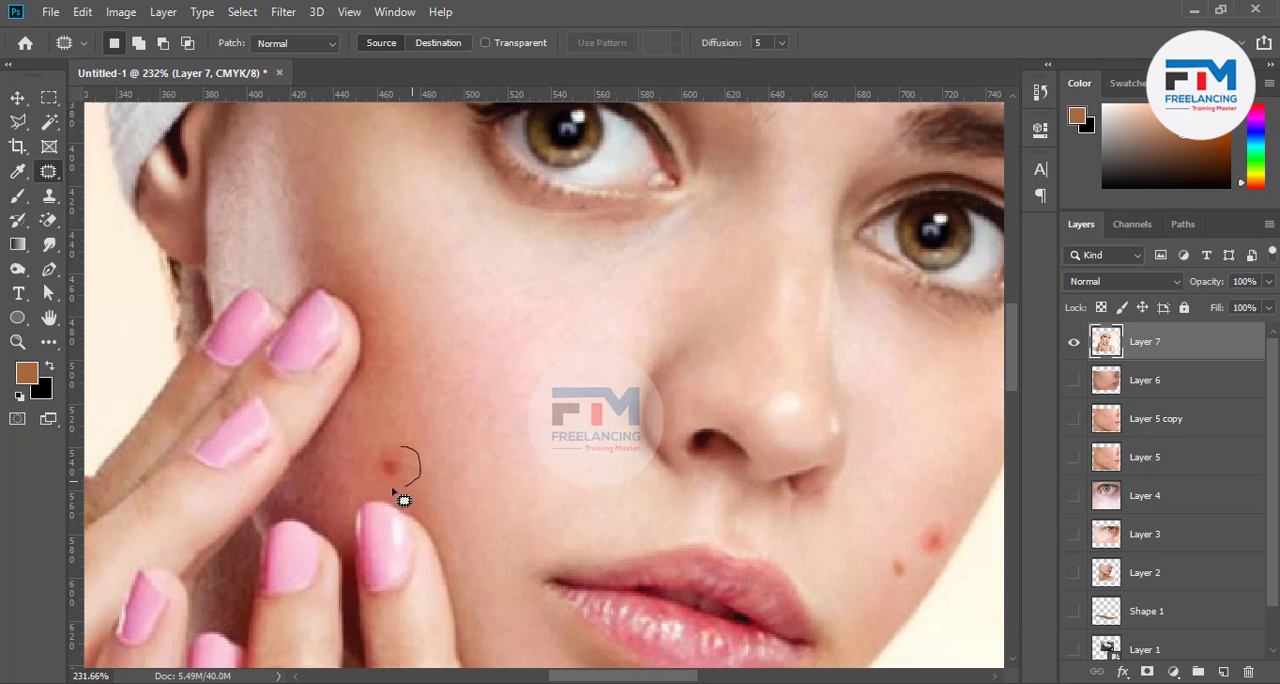
# Patch the red spot above the fingertips and the pair of spots on the opposite cheek with nearby clear skin
pyautogui.moveTo(383, 452)
pyautogui.mouseDown()
pyautogui.moveTo(414, 474)
pyautogui.moveTo(401, 412)
pyautogui.mouseUp()
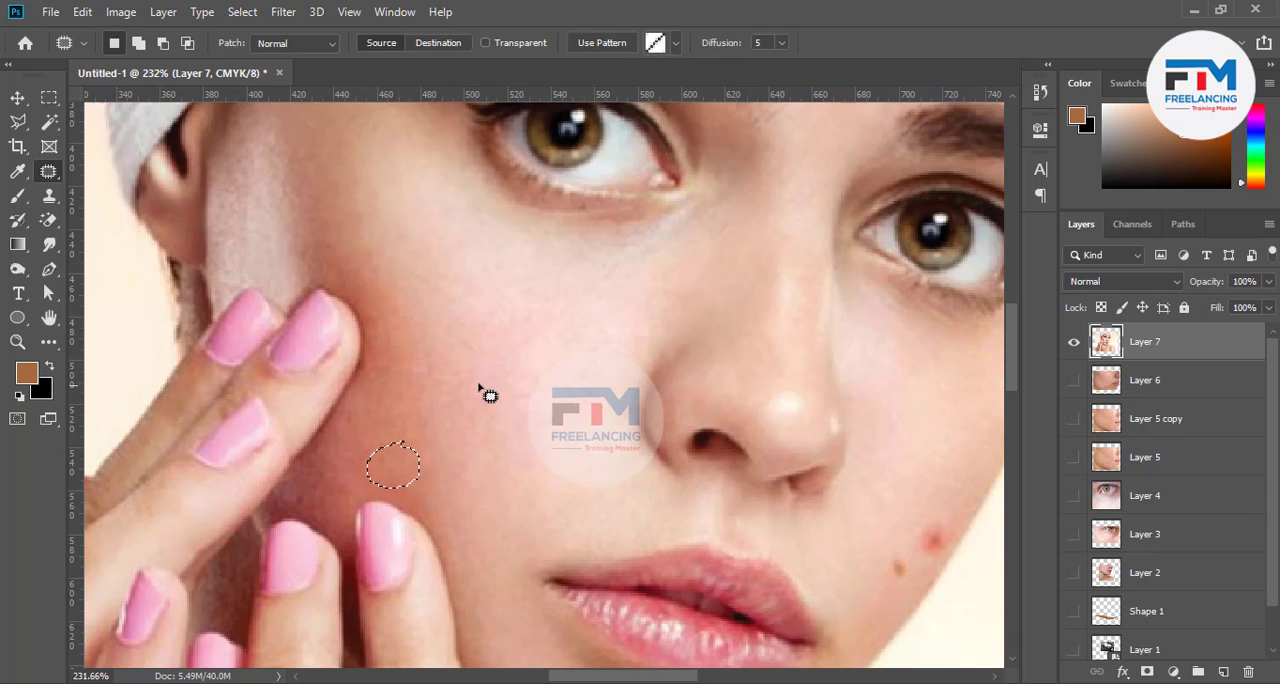
pyautogui.hotkey('ctrl', 'd')
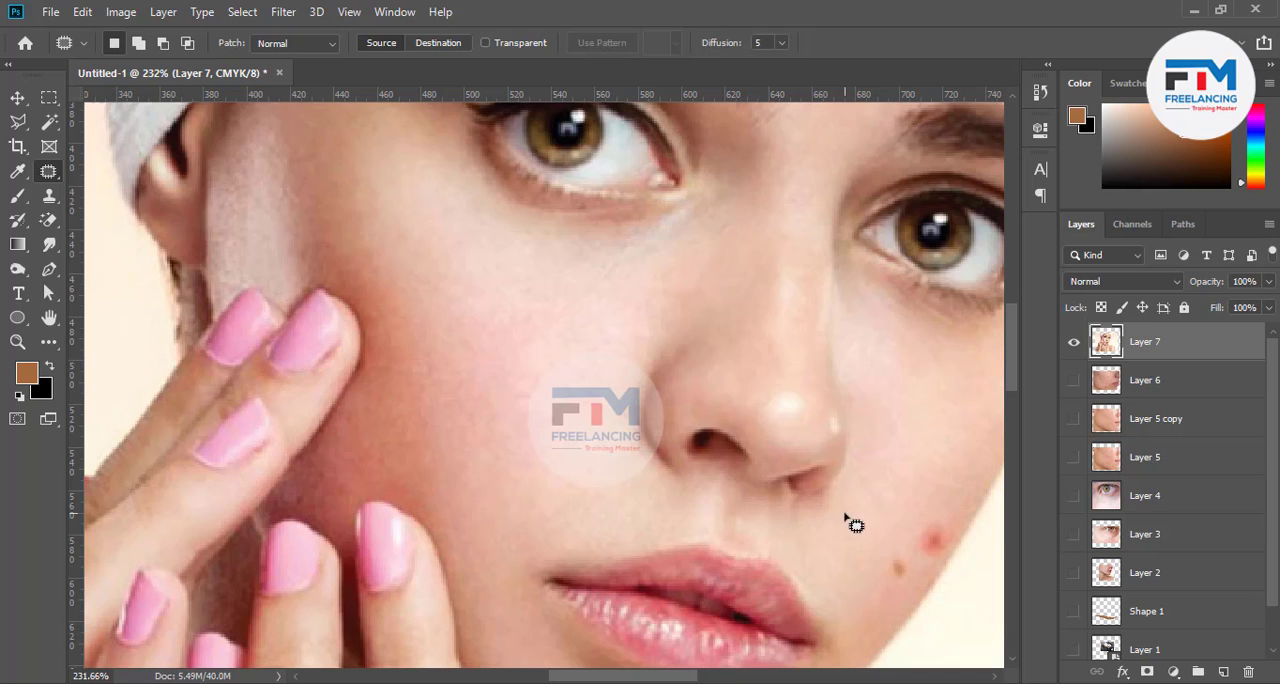
pyautogui.moveTo(888, 547)
pyautogui.mouseDown()
pyautogui.moveTo(907, 523)
pyautogui.moveTo(948, 511)
pyautogui.moveTo(966, 523)
pyautogui.moveTo(903, 588)
pyautogui.moveTo(879, 591)
pyautogui.moveTo(922, 451)
pyautogui.mouseUp()
pyautogui.hotkey('ctrl', 'd')
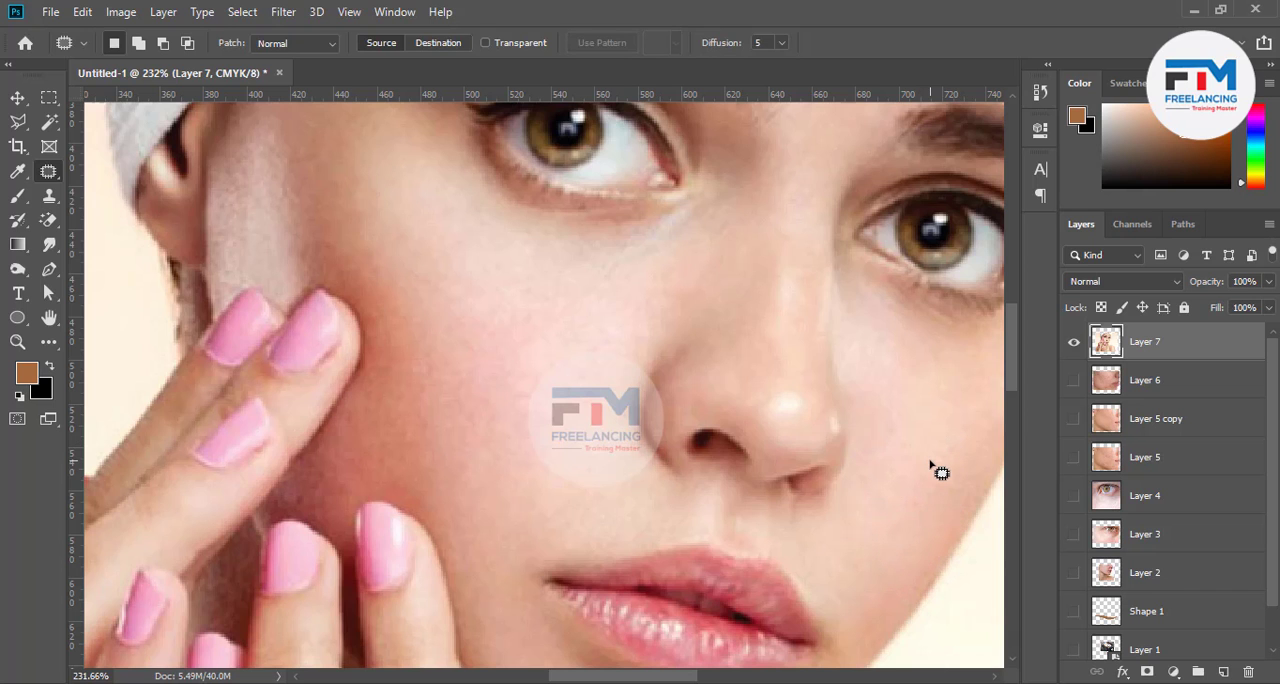
# Patch the large red forehead spot and the smaller one above the space between the eyebrows with nearby clear skin
pyautogui.scroll(-3, 675, 505)
pyautogui.scroll(3, 846, 134)
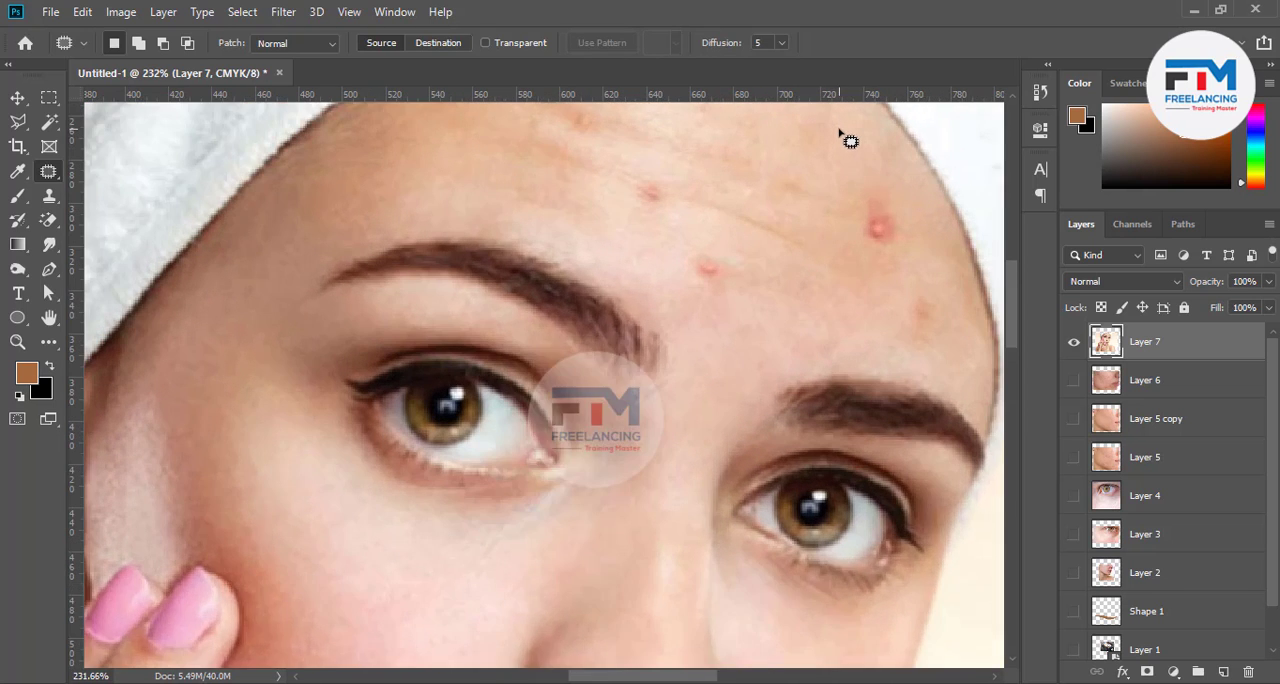
pyautogui.scroll(1, 880, 289)
pyautogui.moveTo(866, 266)
pyautogui.mouseDown()
pyautogui.moveTo(906, 274)
pyautogui.moveTo(922, 314)
pyautogui.moveTo(879, 336)
pyautogui.moveTo(866, 265)
pyautogui.moveTo(866, 324)
pyautogui.moveTo(836, 376)
pyautogui.mouseUp()
pyautogui.moveTo(710, 304)
pyautogui.mouseDown()
pyautogui.moveTo(744, 334)
pyautogui.moveTo(719, 370)
pyautogui.moveTo(694, 350)
pyautogui.moveTo(710, 304)
pyautogui.moveTo(812, 340)
pyautogui.mouseUp()
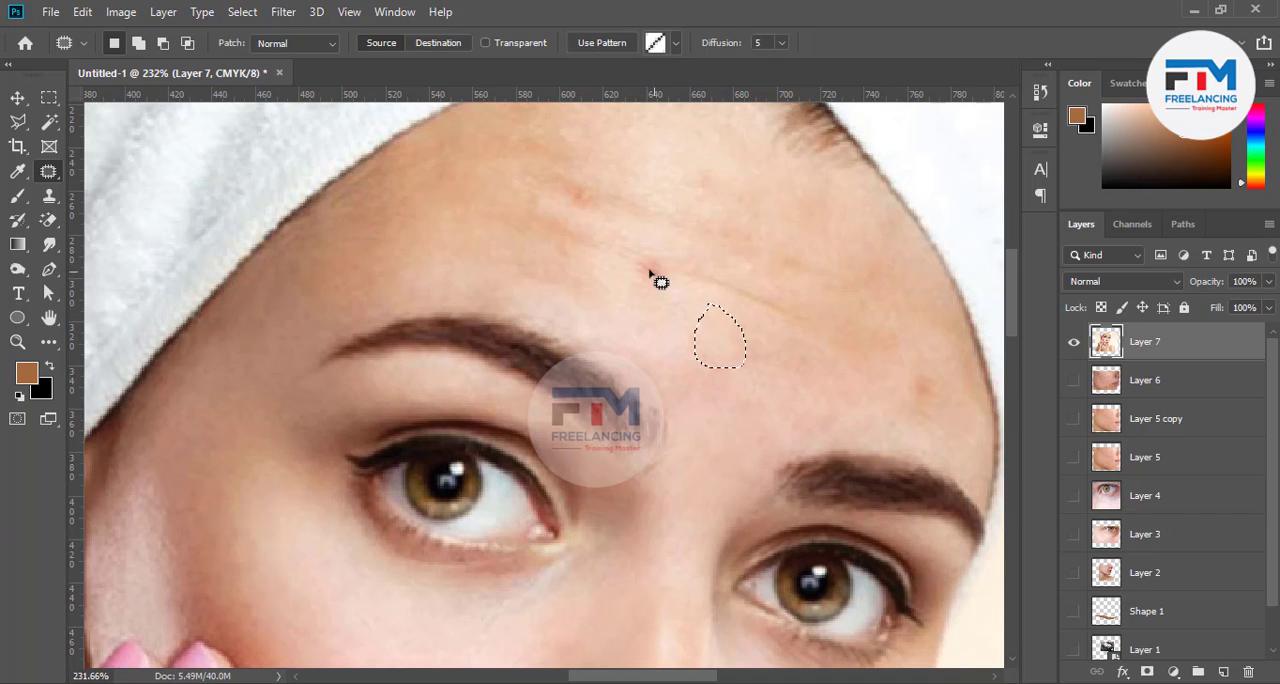
# Patch the blemishes on the middle and upper forehead and the spot above the outer eyebrow with clear skin
pyautogui.moveTo(644, 224)
pyautogui.mouseDown()
pyautogui.moveTo(671, 258)
pyautogui.moveTo(657, 293)
pyautogui.moveTo(643, 225)
pyautogui.mouseUp()
pyautogui.moveTo(657, 263); pyautogui.dragTo(680, 337)
pyautogui.moveTo(563, 168)
pyautogui.mouseDown()
pyautogui.moveTo(614, 203)
pyautogui.moveTo(575, 216)
pyautogui.moveTo(553, 185)
pyautogui.moveTo(615, 153)
pyautogui.moveTo(665, 178)
pyautogui.mouseUp()
pyautogui.moveTo(903, 333)
pyautogui.mouseDown()
pyautogui.moveTo(928, 361)
pyautogui.moveTo(958, 420)
pyautogui.moveTo(888, 418)
pyautogui.mouseUp()
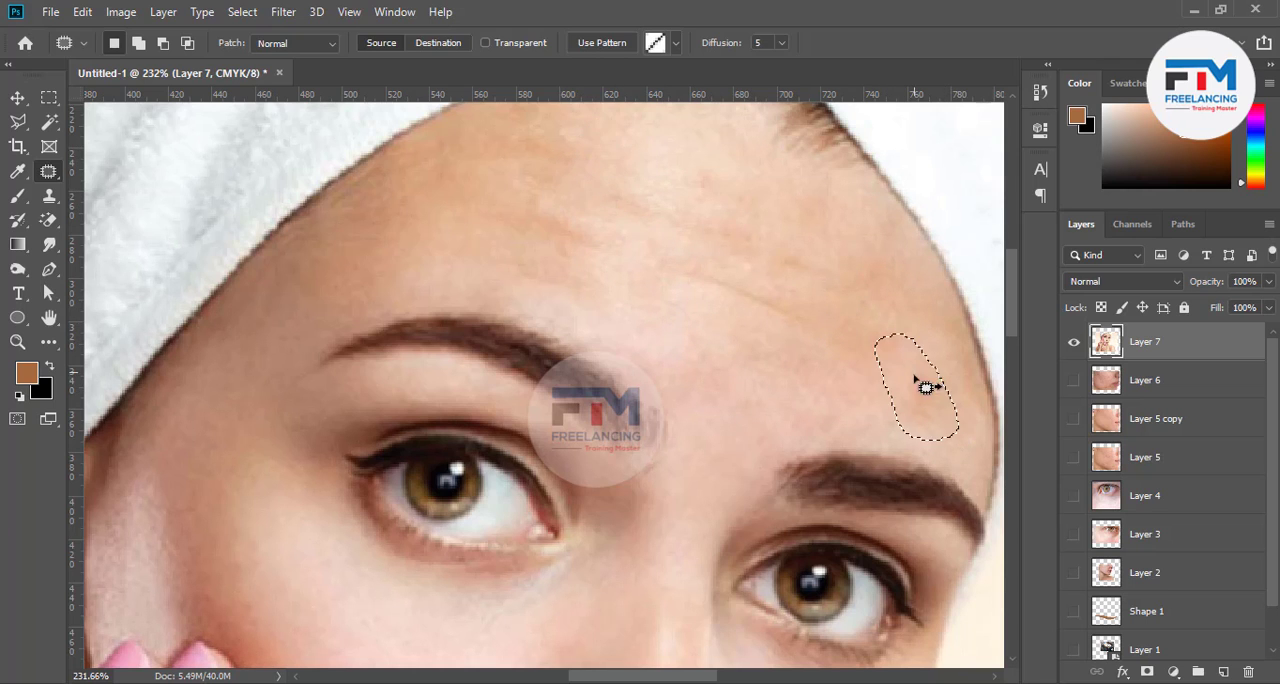
# Patch the outlined skin above the outer eyebrow with clear skin from higher on the forehead and deselect
pyautogui.moveTo(920, 377); pyautogui.dragTo(868, 272)
pyautogui.hotkey('ctrl', 'd')
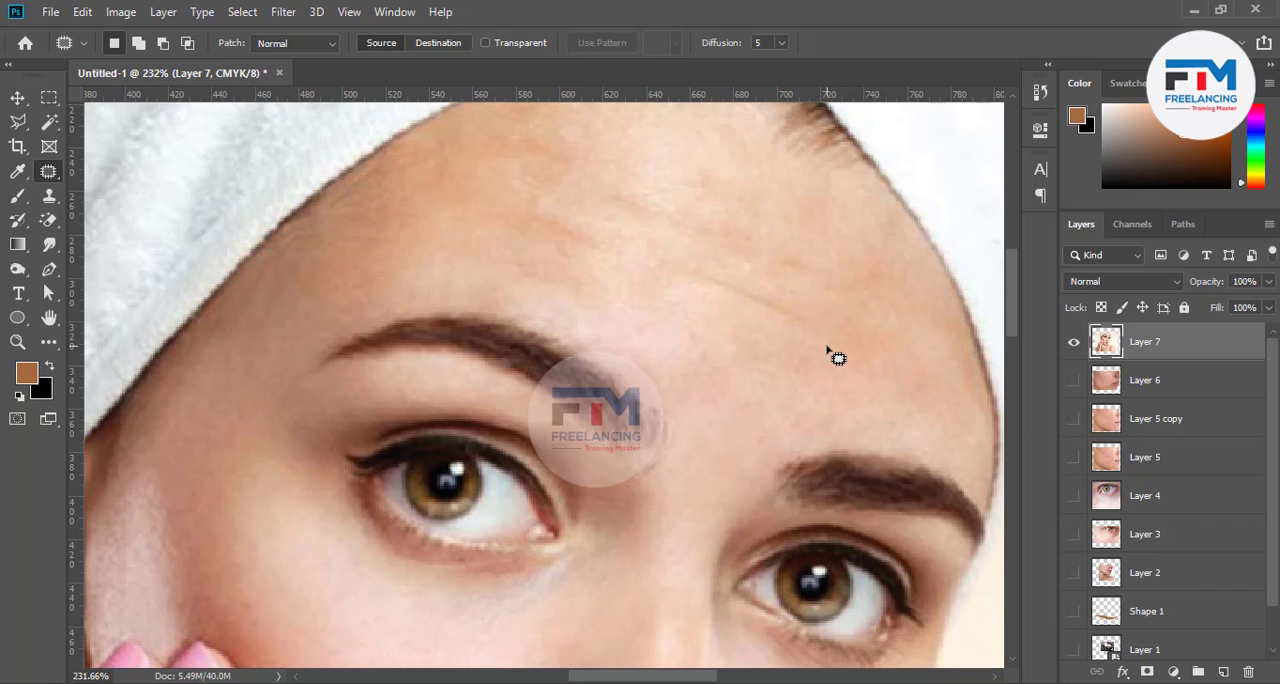
pyautogui.scroll(-10, 828, 350)
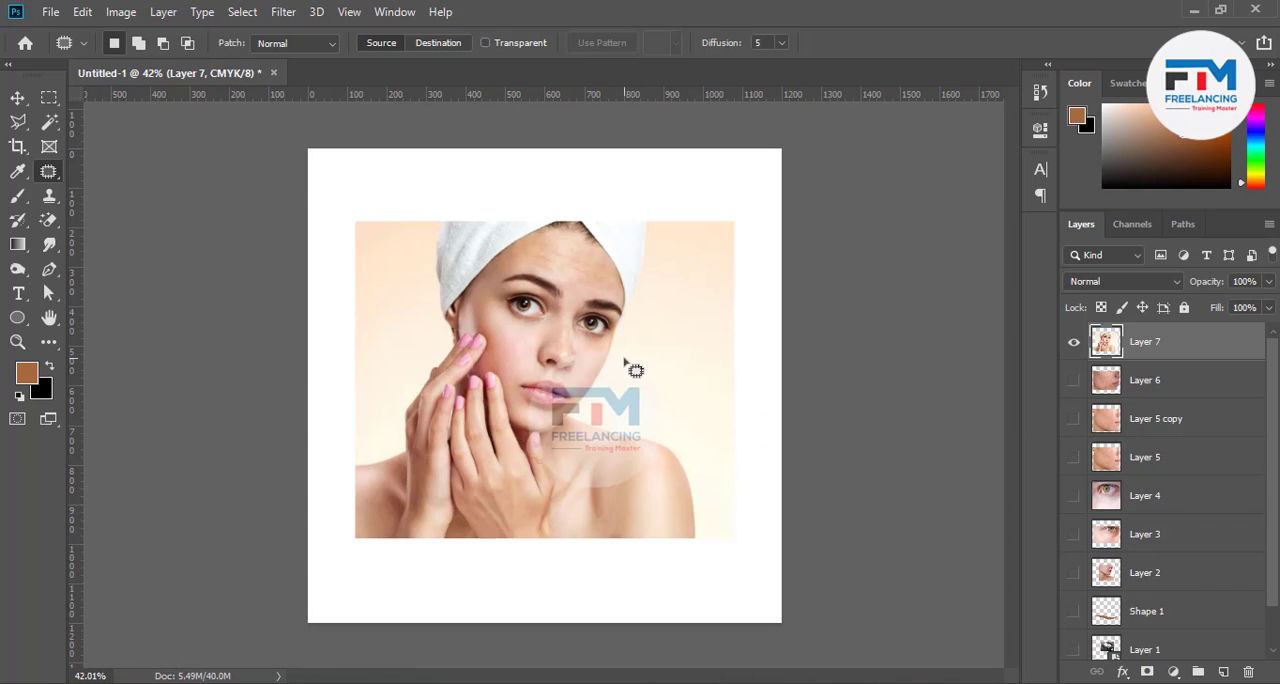
pyautogui.scroll(3, 515, 357)
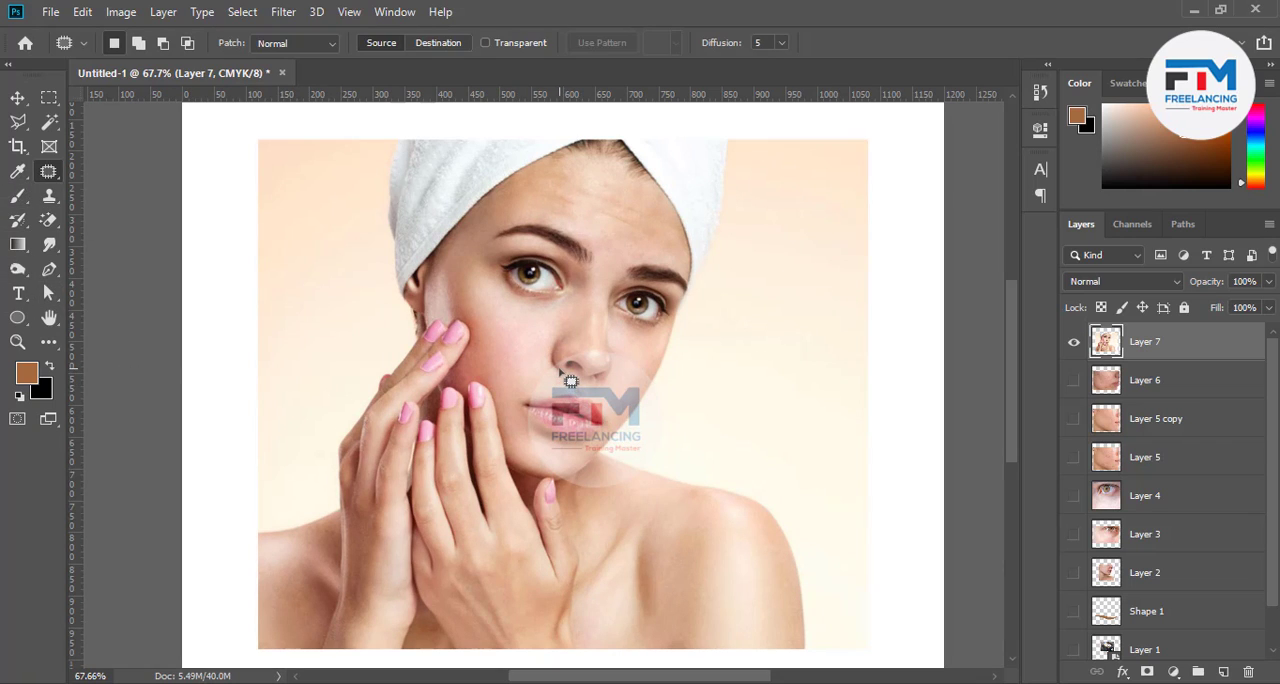
# Try moving a small patch of cheek skin down beside the fingertips with the Content-Aware Move Tool, cancelling the transform
pyautogui.rightClick(48, 174)
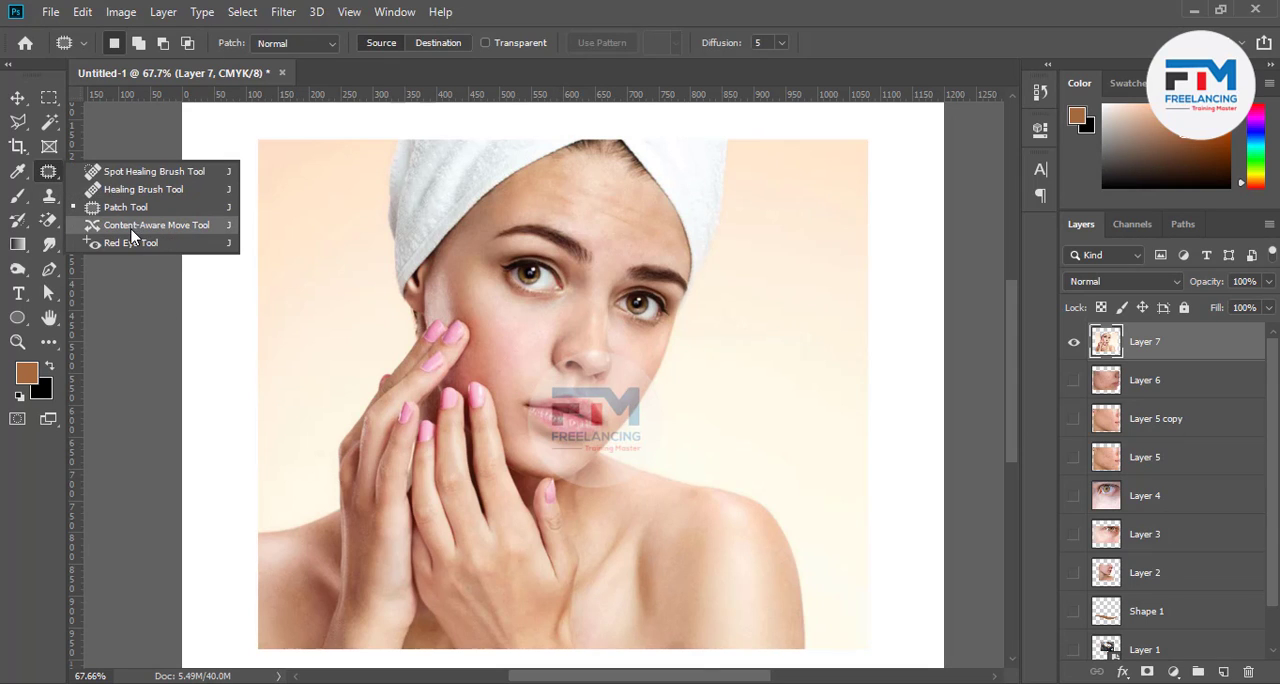
pyautogui.click(156, 225)
pyautogui.scroll(2, 539, 326)
pyautogui.scroll(3, 539, 330)
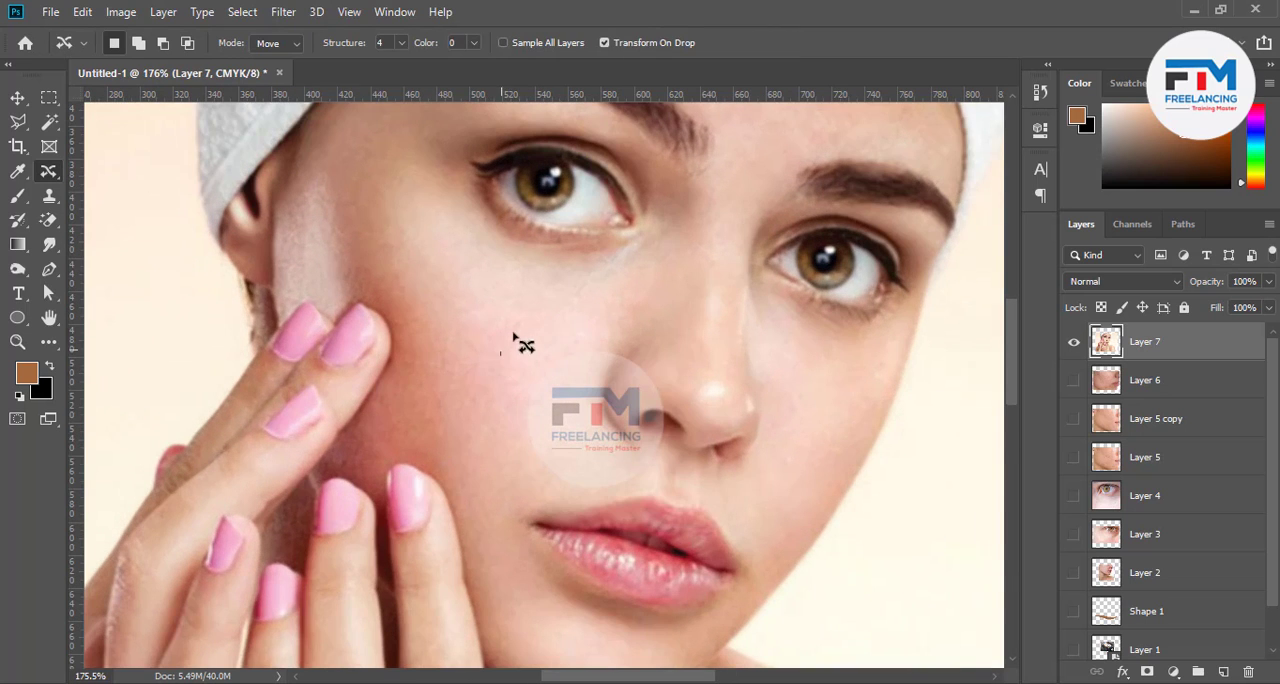
pyautogui.moveTo(510, 365)
pyautogui.mouseDown()
pyautogui.moveTo(546, 392)
pyautogui.moveTo(541, 358)
pyautogui.moveTo(480, 463)
pyautogui.mouseUp()
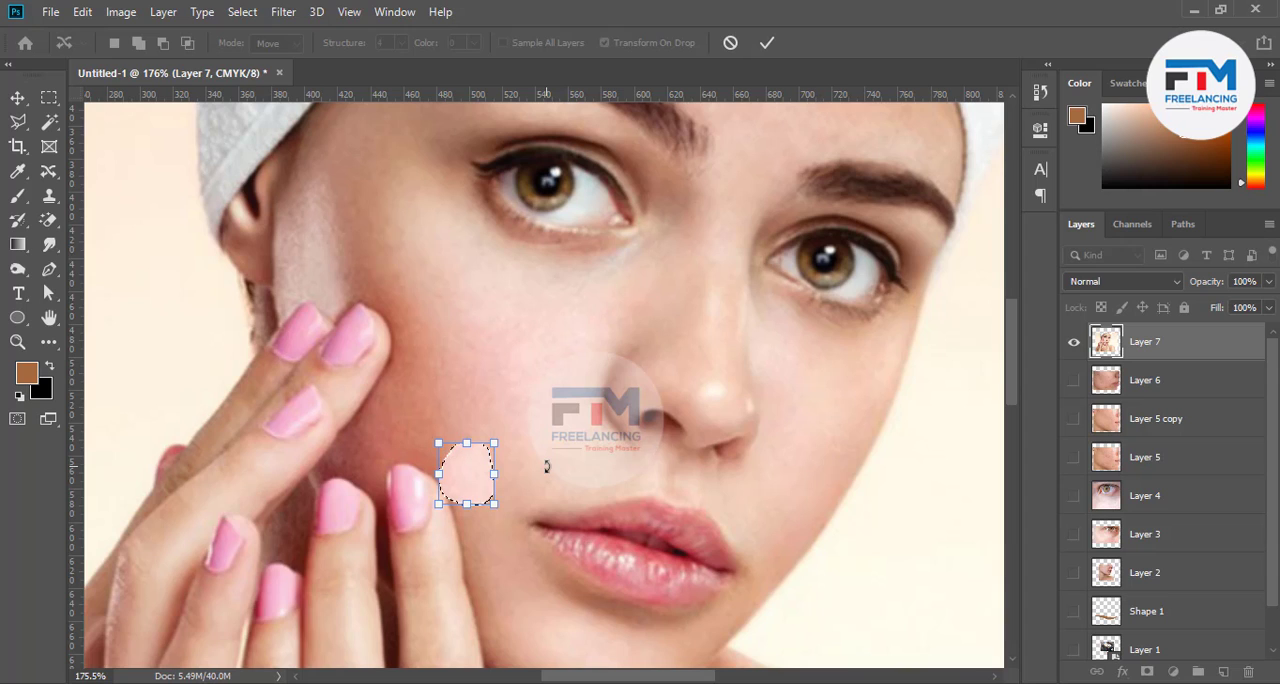
pyautogui.click(730, 42)
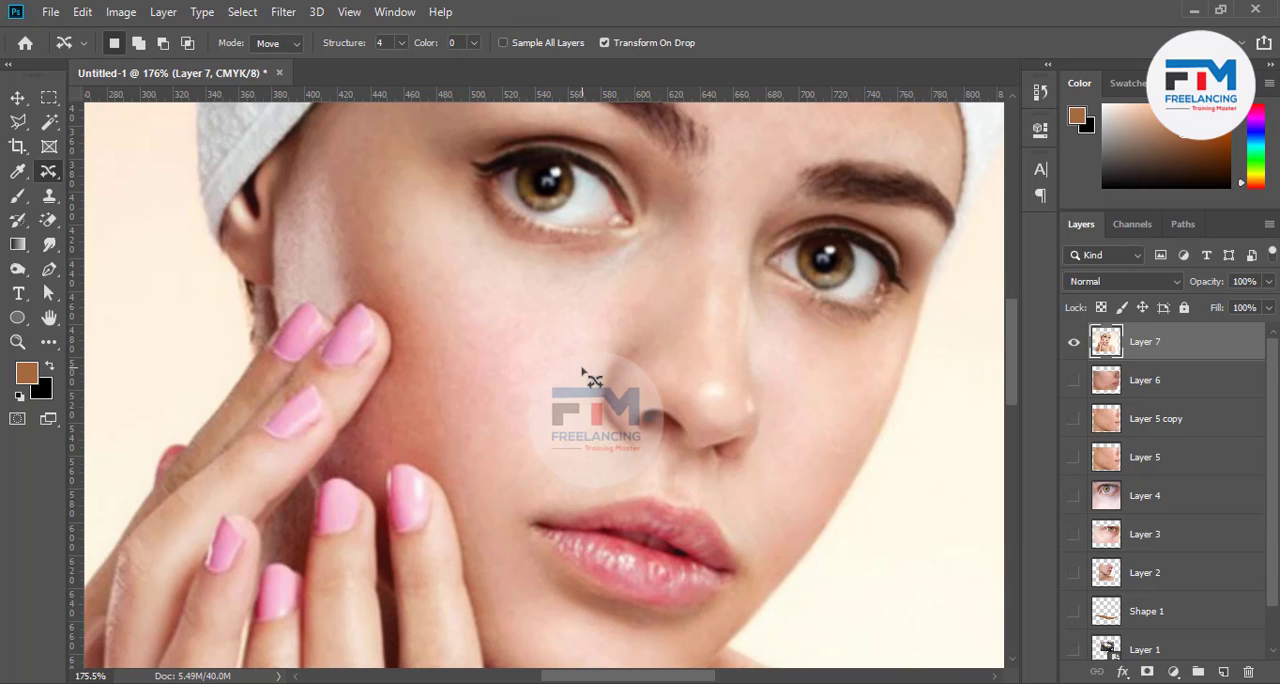
# Hide Layer 7, and show and select Layer 2 with the blemished cheek
pyautogui.click(1076, 345)
pyautogui.click(1074, 540)
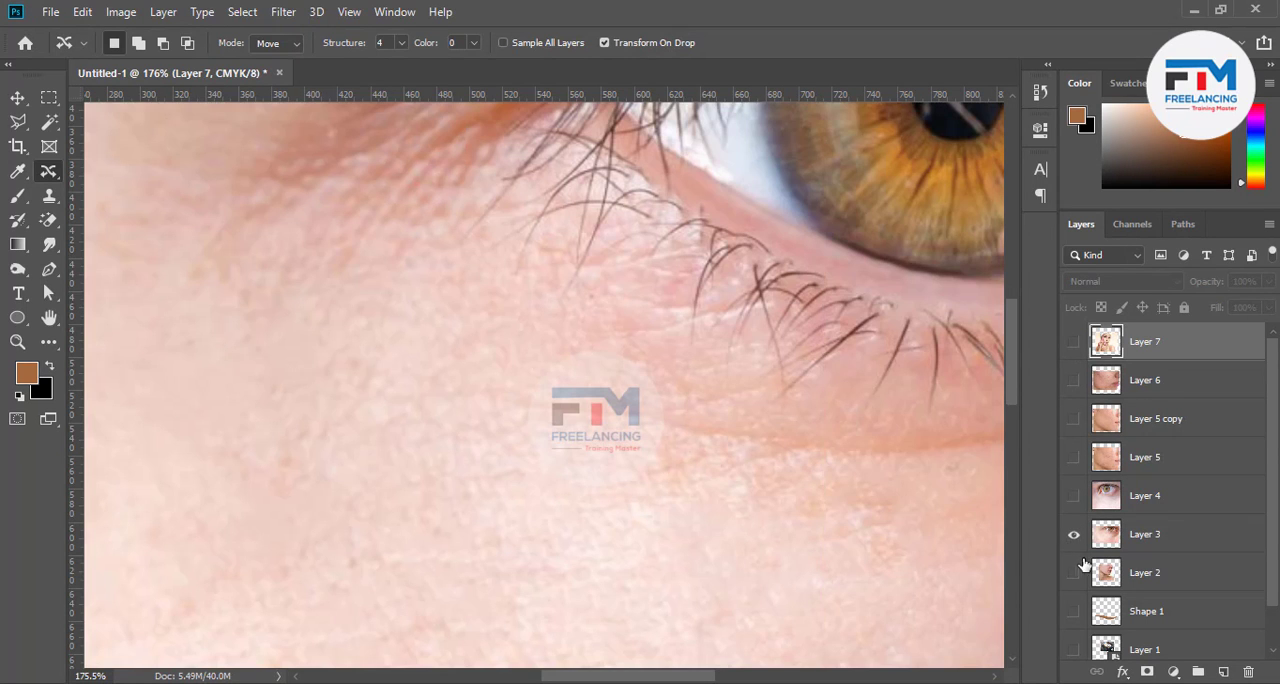
pyautogui.click(1073, 538)
pyautogui.click(1074, 574)
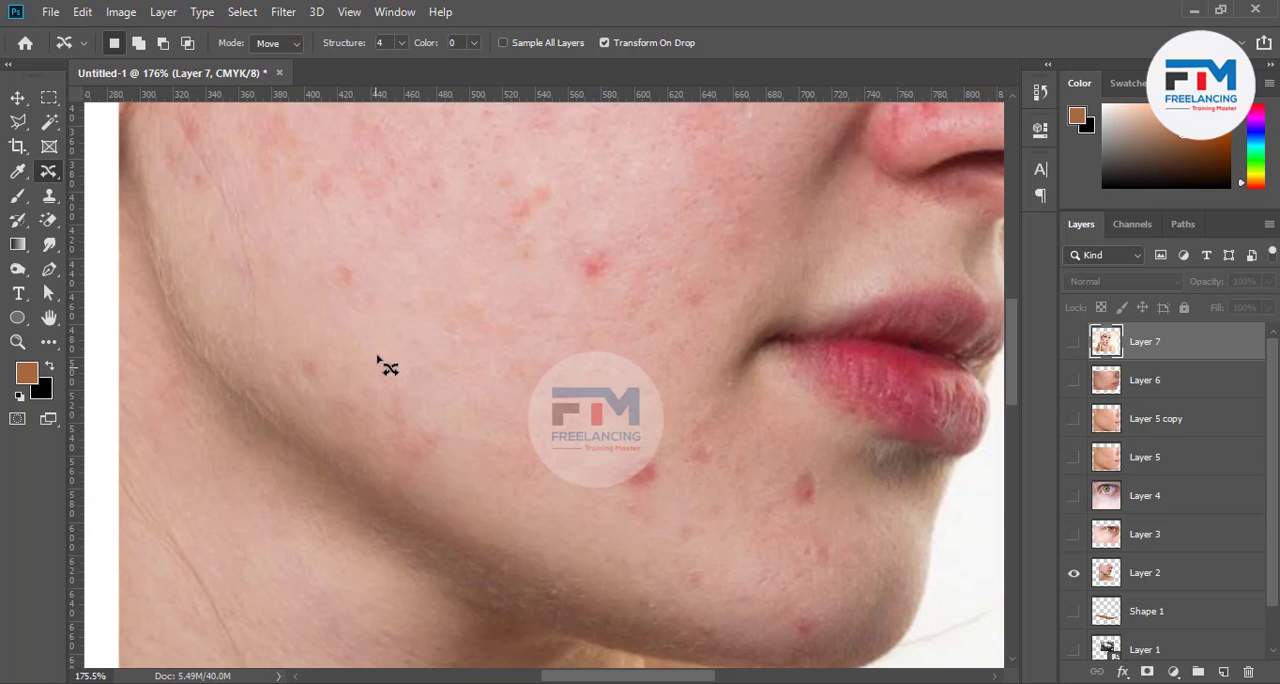
pyautogui.moveTo(375, 337)
pyautogui.mouseDown()
pyautogui.moveTo(410, 300)
pyautogui.moveTo(436, 379)
pyautogui.moveTo(377, 342)
pyautogui.mouseUp()
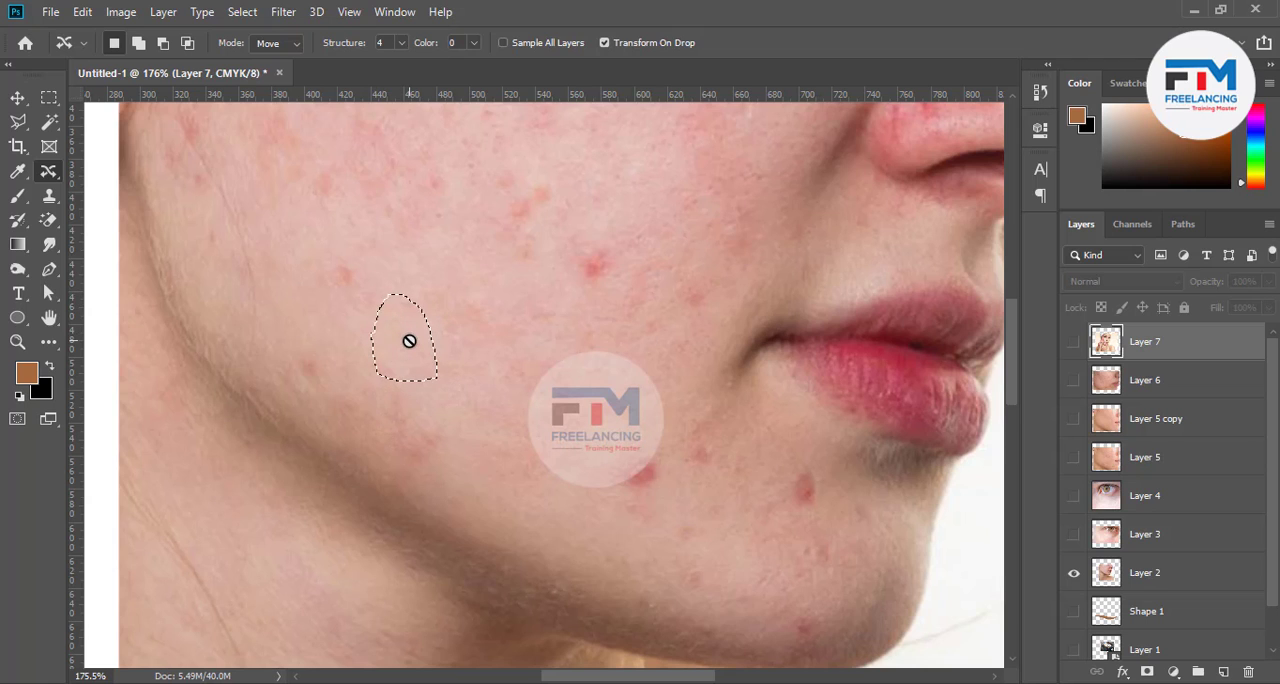
pyautogui.click(1115, 578)
# Move a patch of clear cheek skin over the red spot on the lower cheek near the chin with Content-Aware Move and deselect
pyautogui.moveTo(429, 369); pyautogui.dragTo(652, 483)
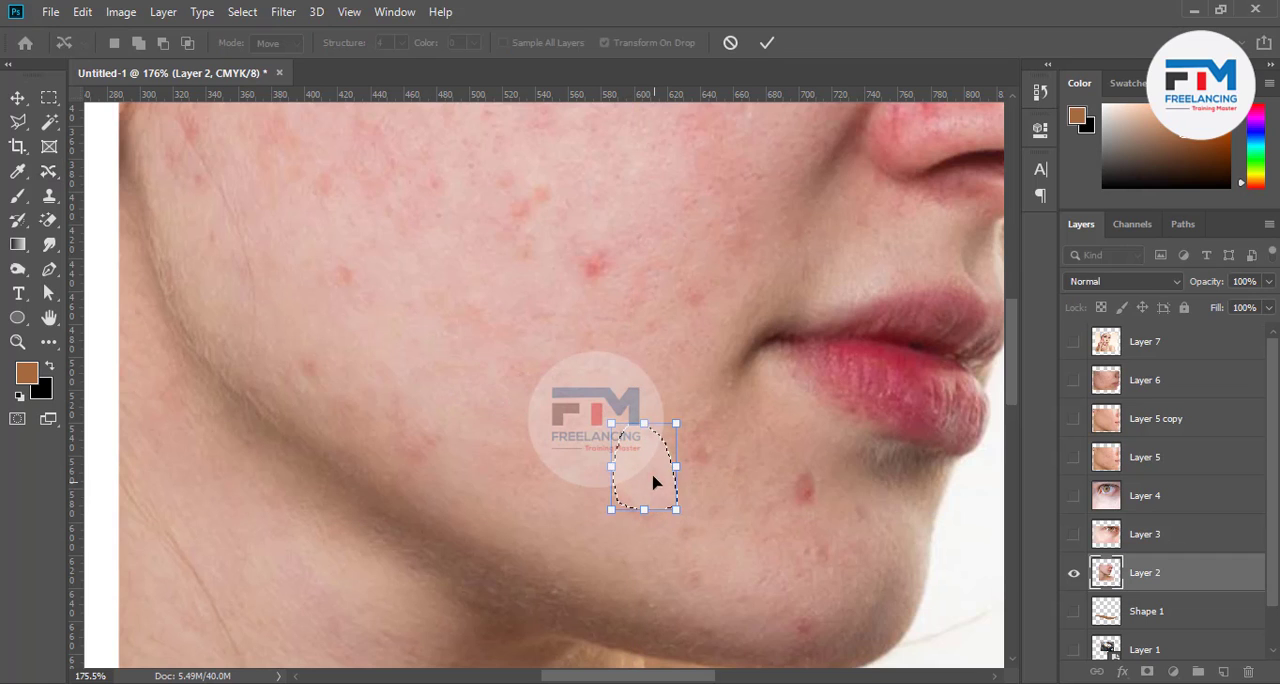
pyautogui.click(766, 42)
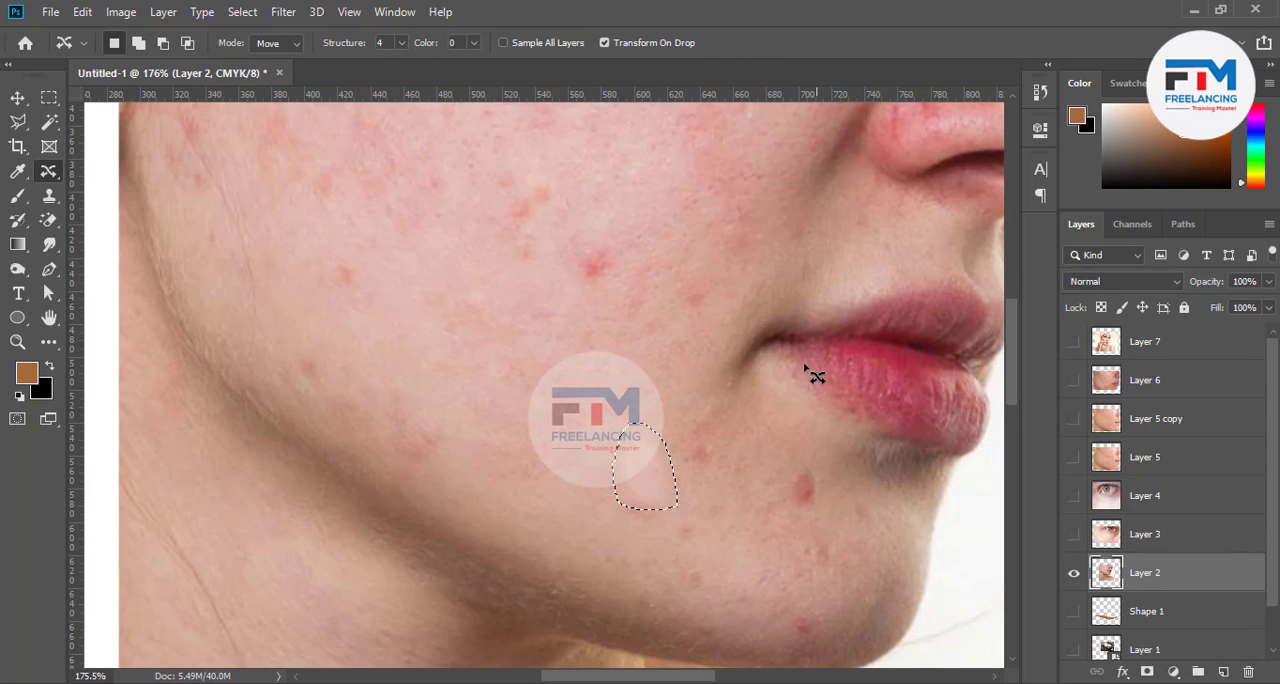
pyautogui.hotkey('ctrl', 'd')
pyautogui.scroll(-3, 507, 427)
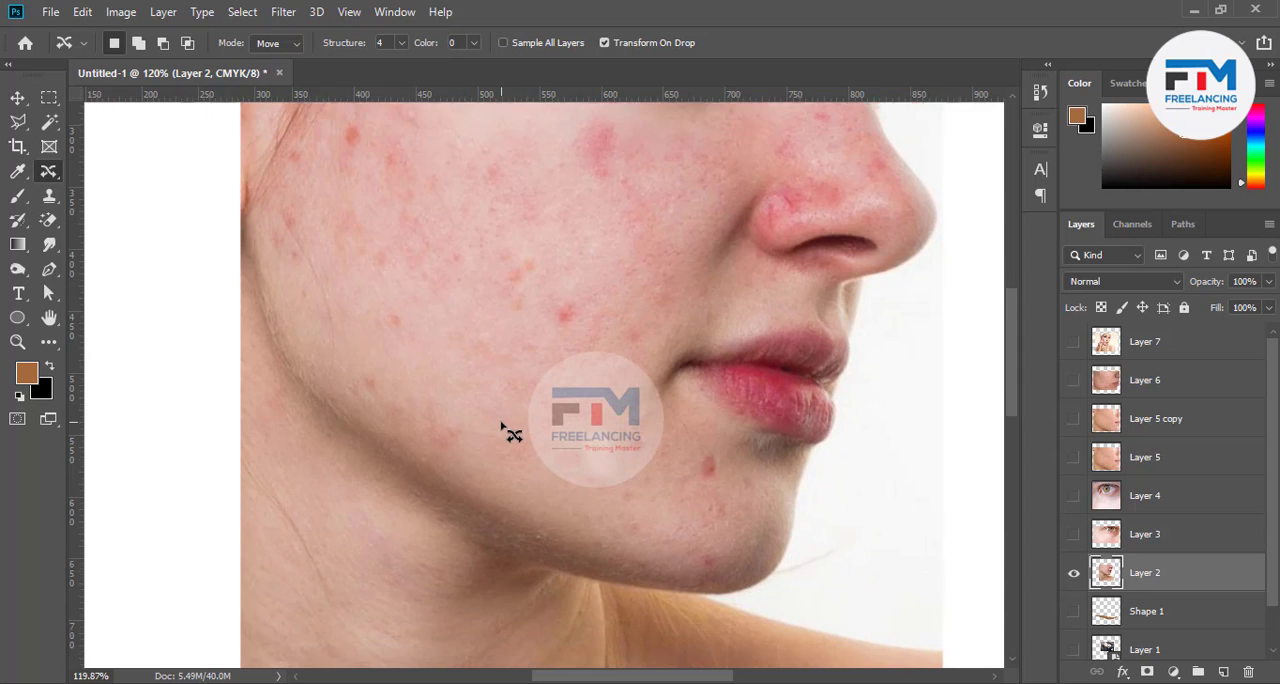
# Cover the red spot in the middle of the cheek with nearby skin using Content-Aware Move, commit it and deselect
pyautogui.scroll(4, 565, 380)
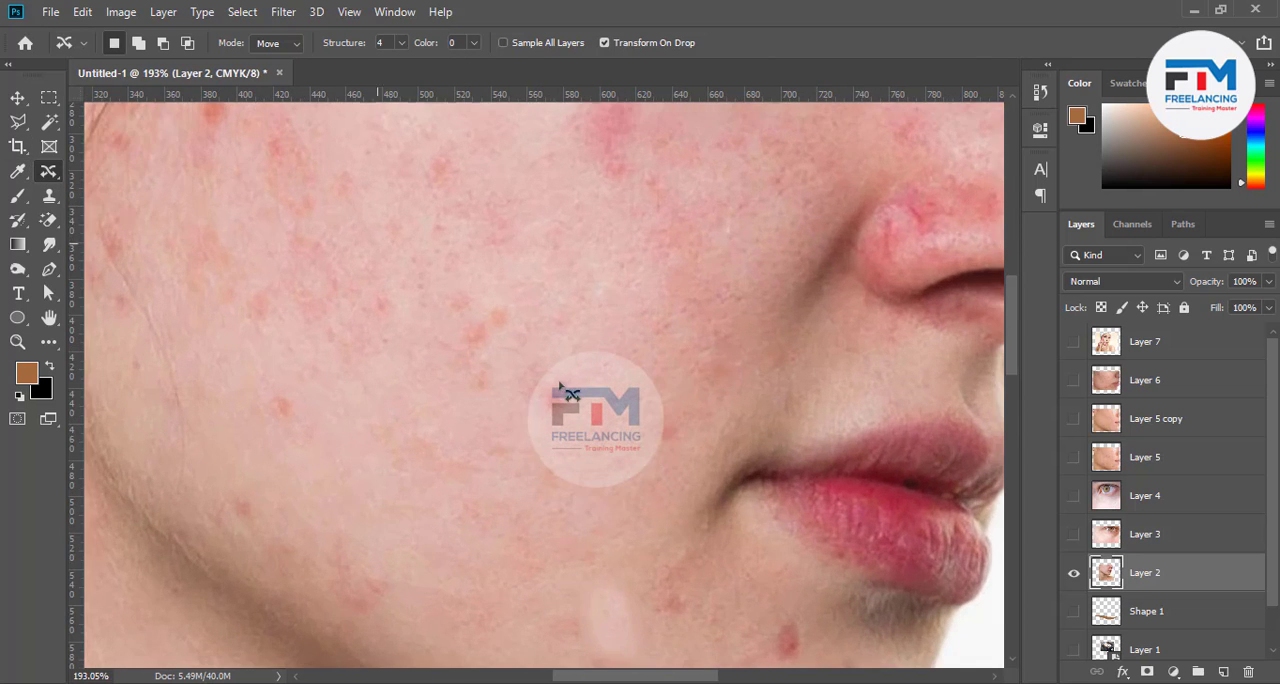
pyautogui.moveTo(522, 430)
pyautogui.mouseDown()
pyautogui.moveTo(524, 400)
pyautogui.moveTo(557, 368)
pyautogui.moveTo(592, 362)
pyautogui.moveTo(591, 409)
pyautogui.moveTo(576, 418)
pyautogui.moveTo(602, 358)
pyautogui.moveTo(587, 312)
pyautogui.moveTo(544, 334)
pyautogui.moveTo(526, 396)
pyautogui.mouseUp()
pyautogui.moveTo(566, 351); pyautogui.dragTo(567, 401)
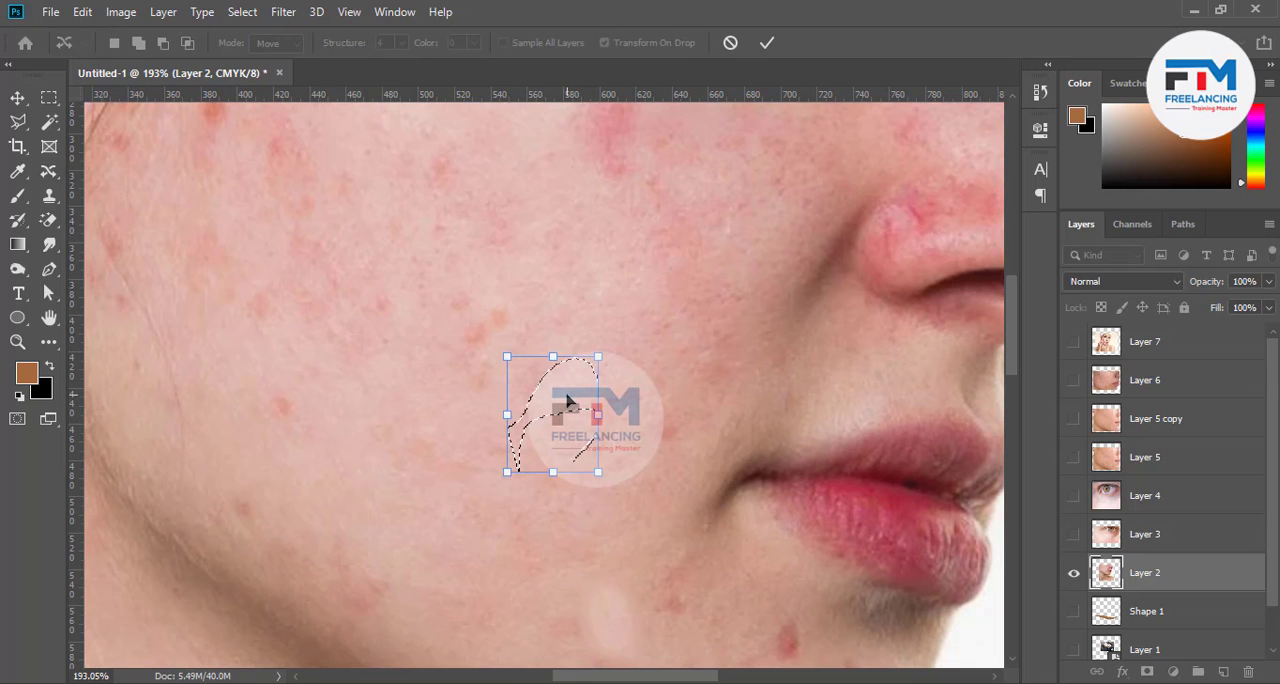
pyautogui.click(766, 42)
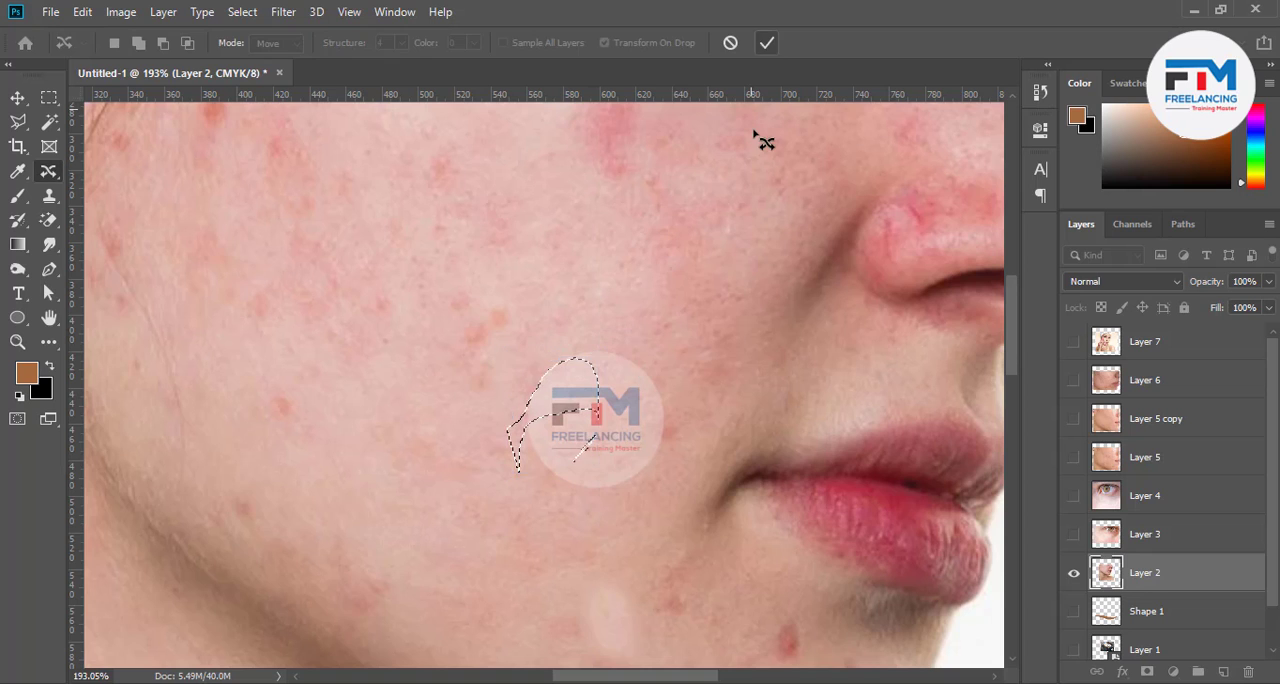
pyautogui.hotkey('ctrl', 'd')
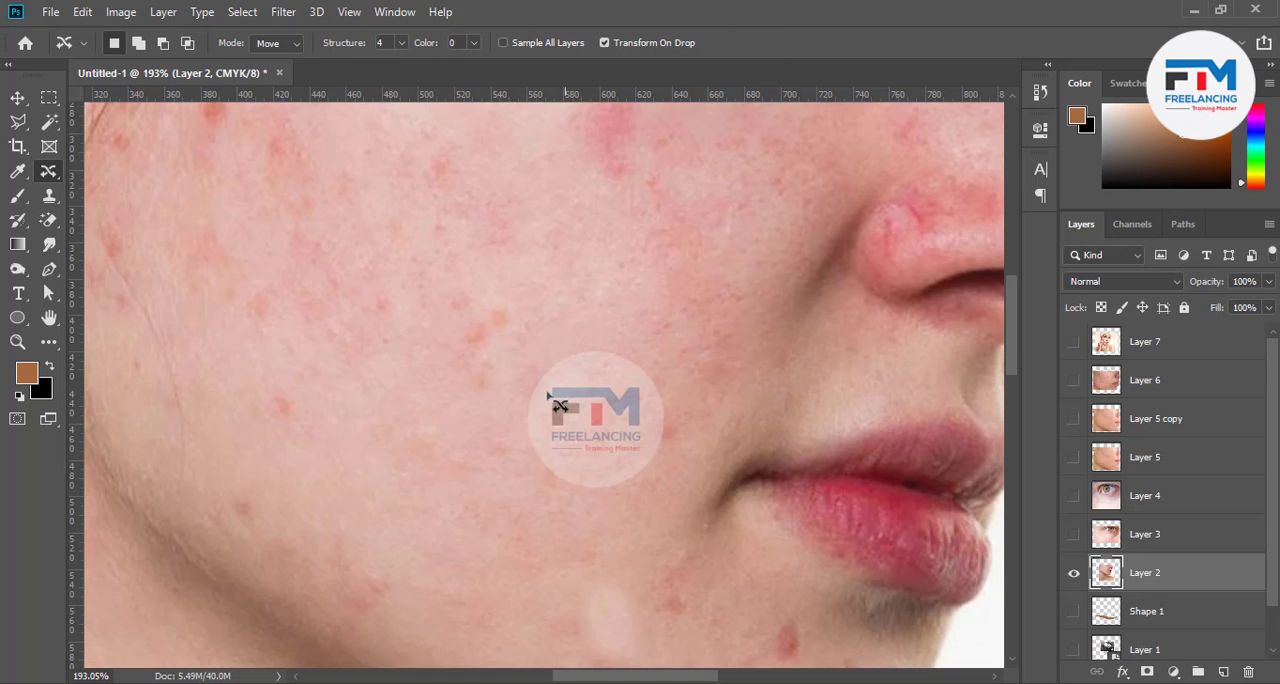
# Heal the spots below the mouth corner, across the cheek and along the jaw with the Spot Healing Brush in Content-Aware mode
pyautogui.scroll(-3, 575, 415)
pyautogui.scroll(-1, 575, 415)
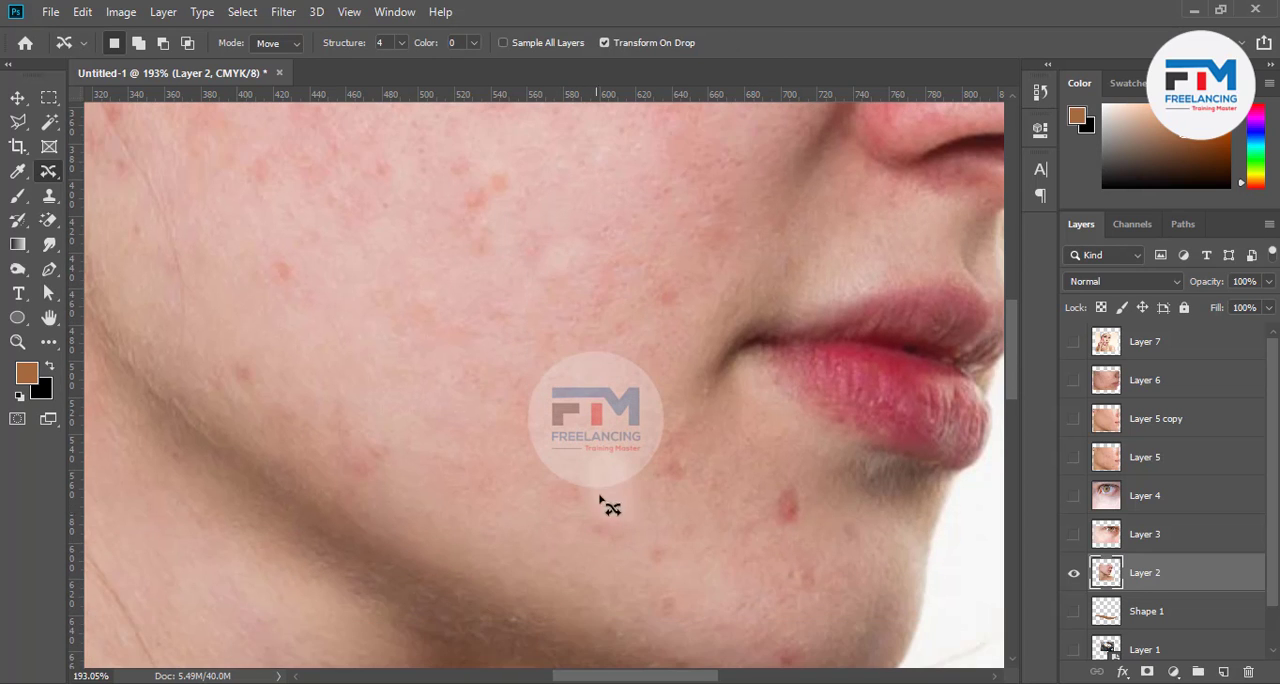
pyautogui.rightClick(47, 168)
pyautogui.click(115, 172)
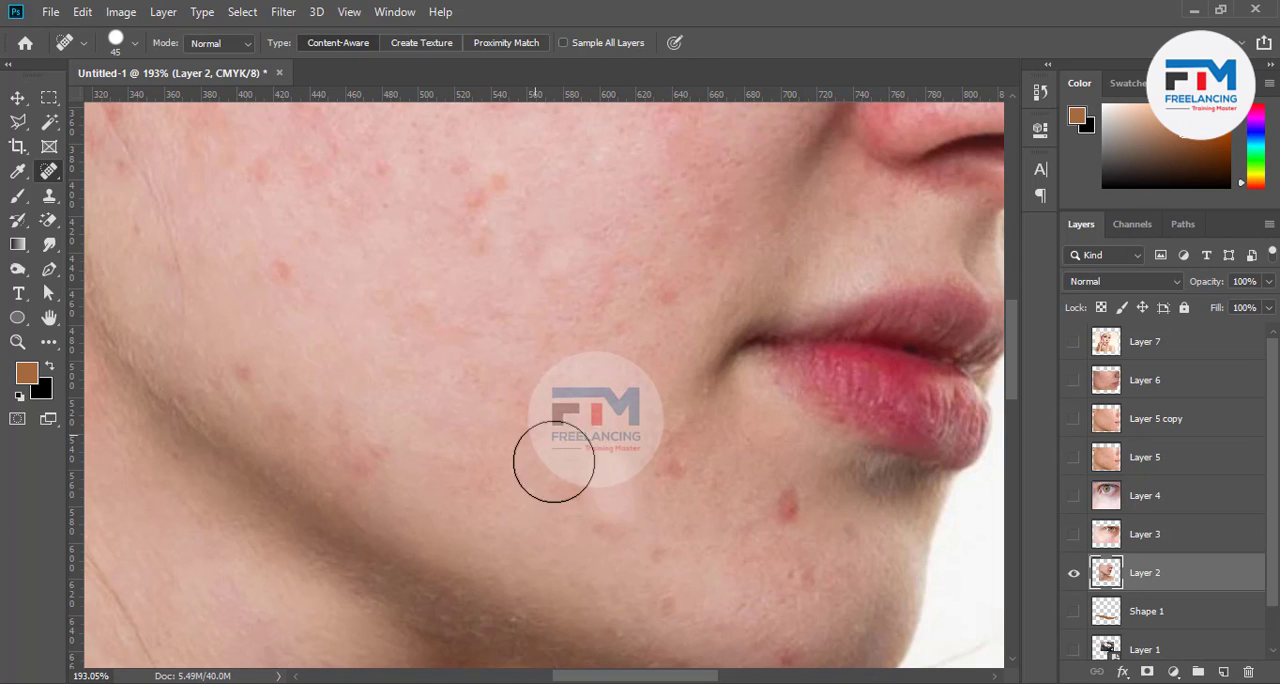
pyautogui.click(675, 462)
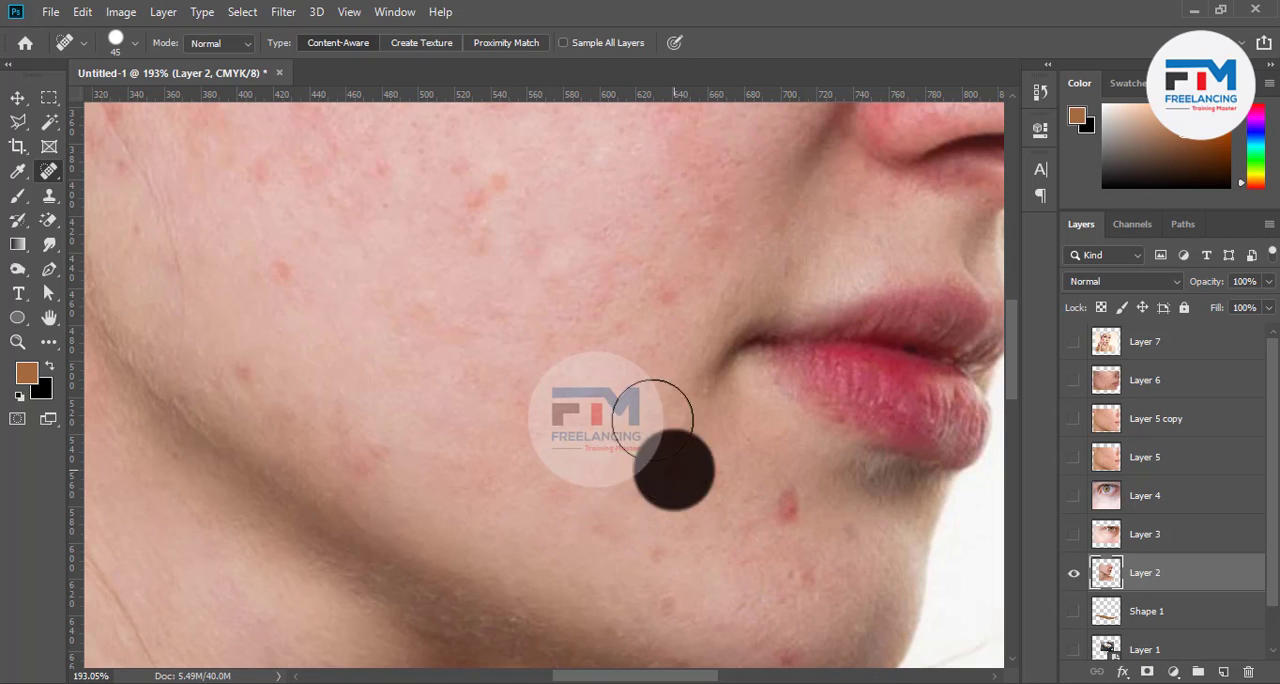
pyautogui.click(572, 249)
pyautogui.click(515, 249)
pyautogui.click(497, 181)
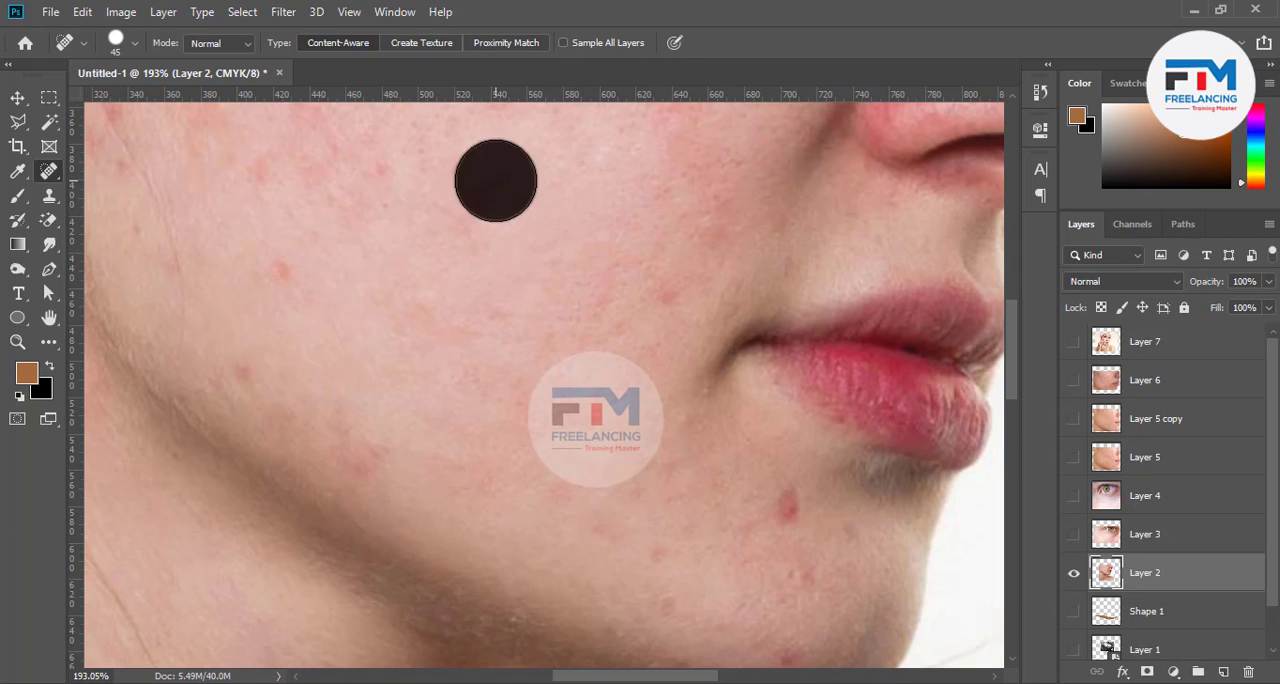
pyautogui.click(465, 169)
pyautogui.click(281, 265)
pyautogui.click(259, 362)
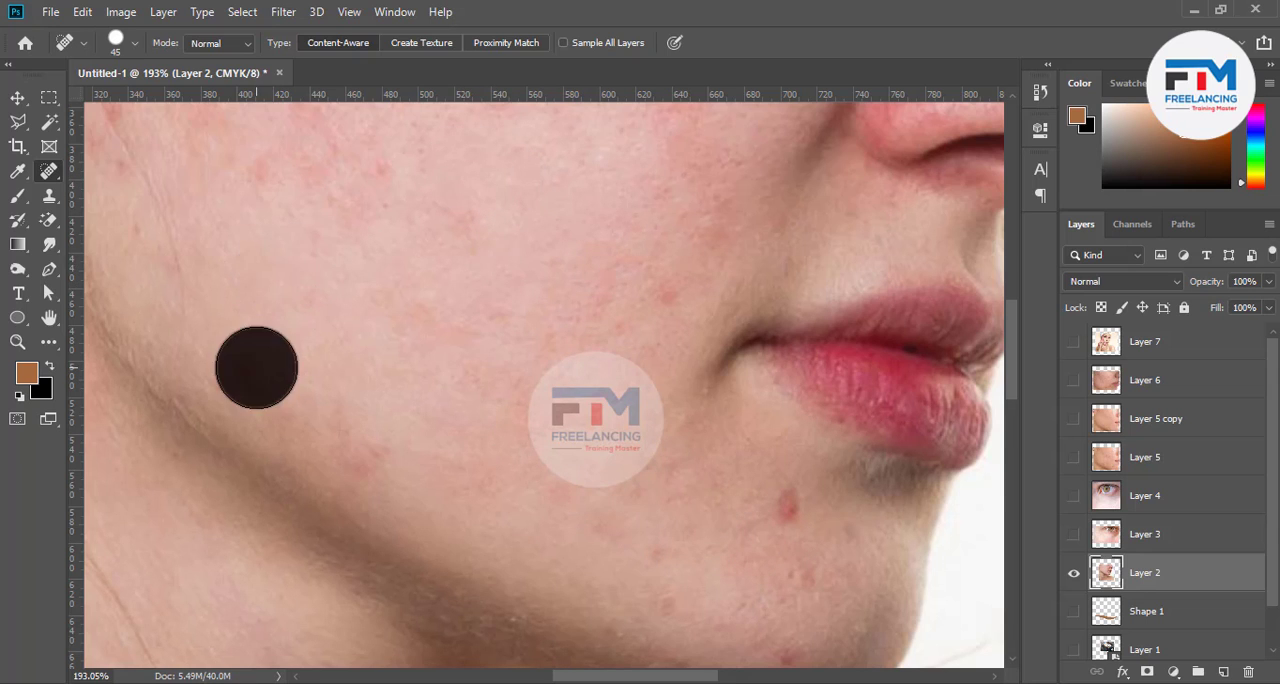
pyautogui.click(366, 455)
# Heal the large red chin spot and the small marks between the mouth corner and the lower cheek
pyautogui.click(795, 499)
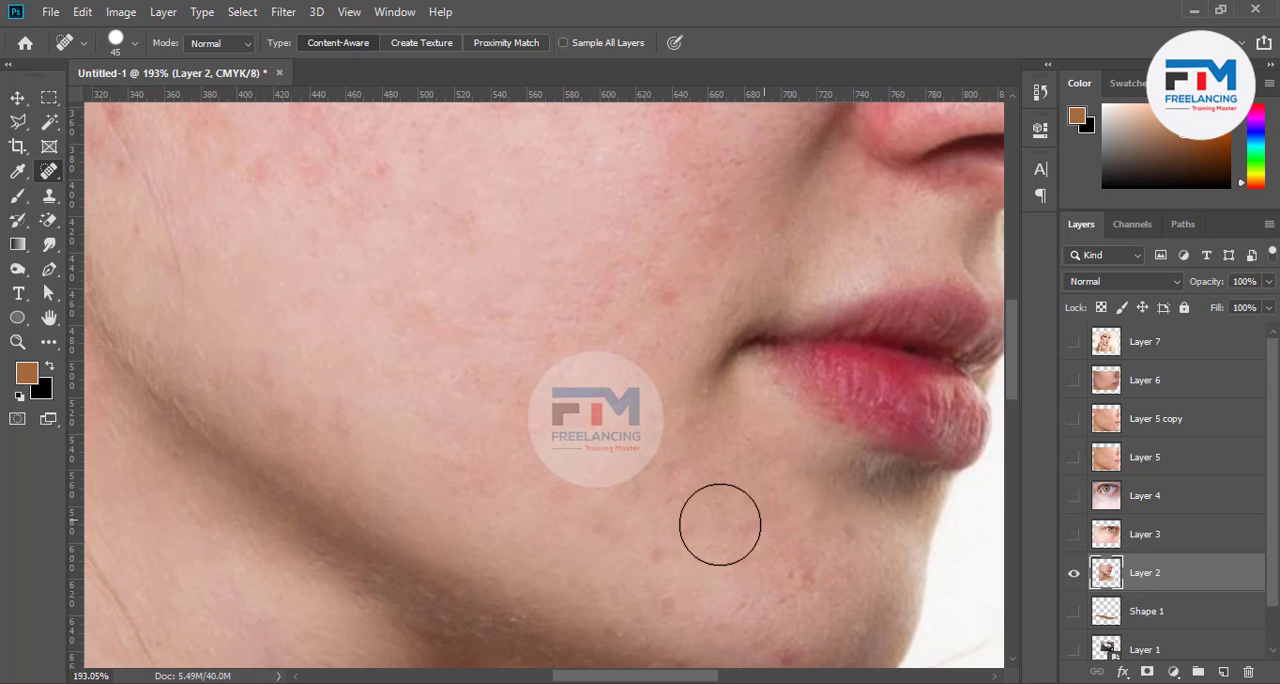
pyautogui.click(606, 532)
pyautogui.click(684, 532)
pyautogui.click(687, 451)
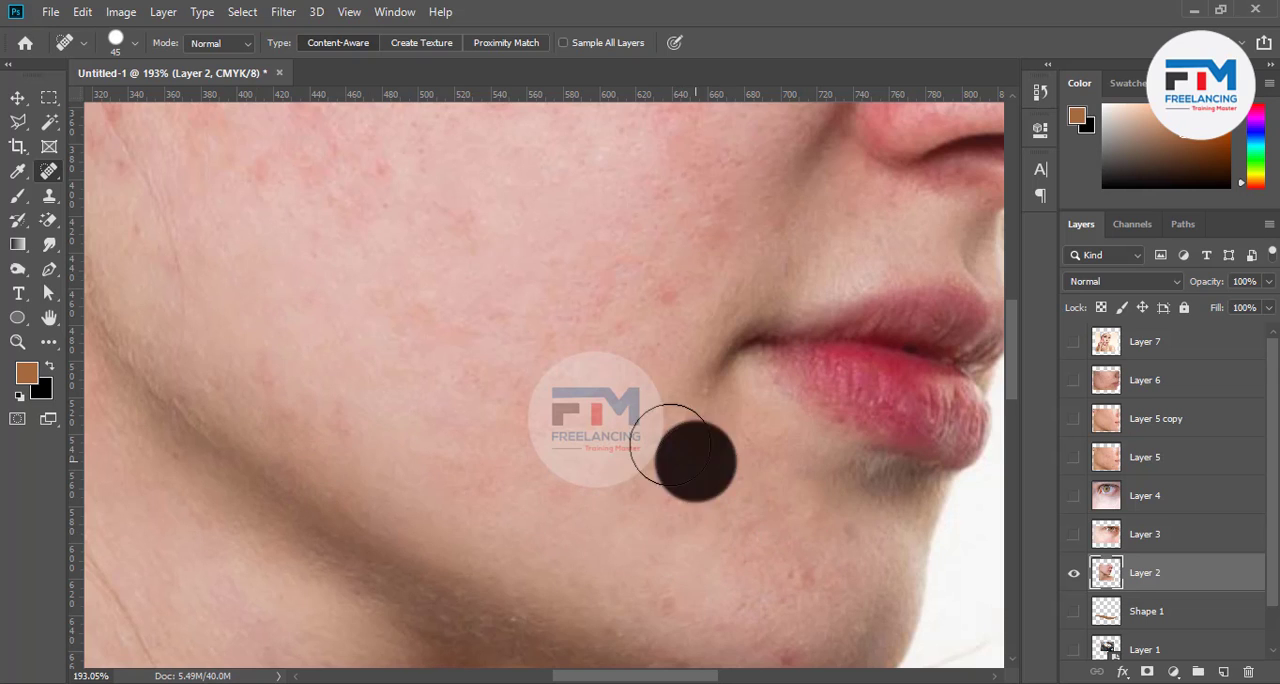
pyautogui.click(626, 502)
pyautogui.click(575, 495)
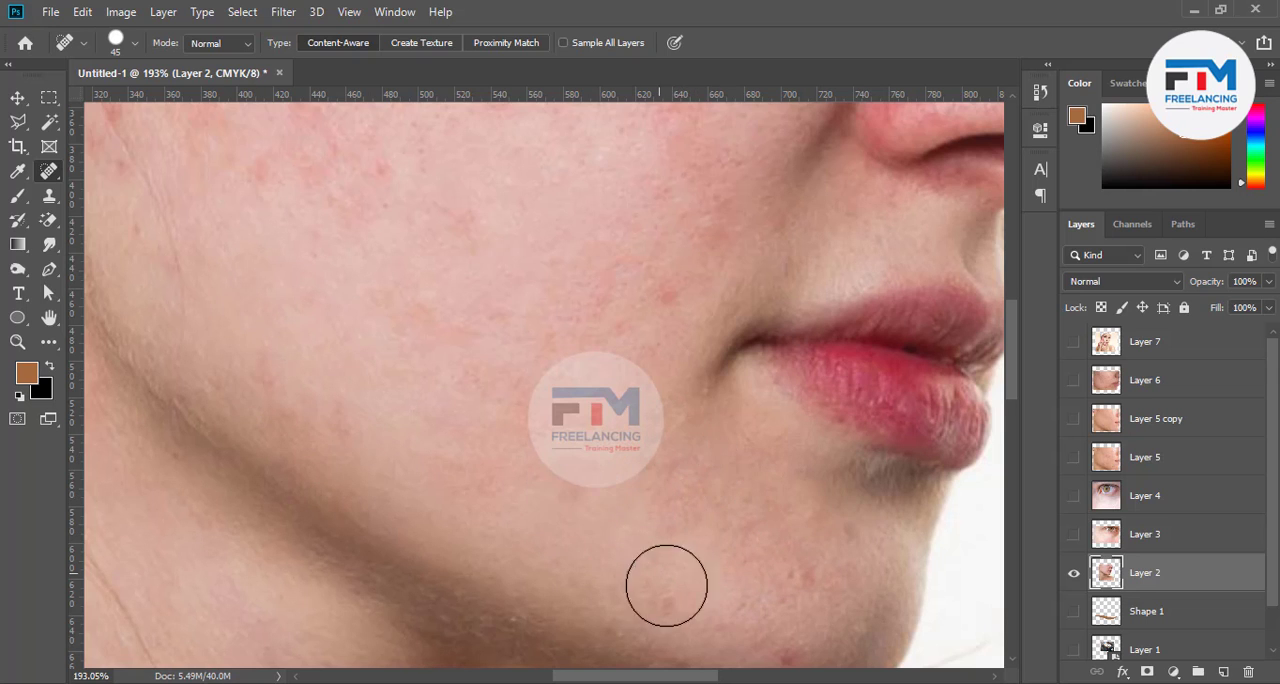
# Heal the remaining small blemishes on the lower chin and along the jawline
pyautogui.click(796, 576)
pyautogui.scroll(-2, 727, 537)
pyautogui.click(784, 595)
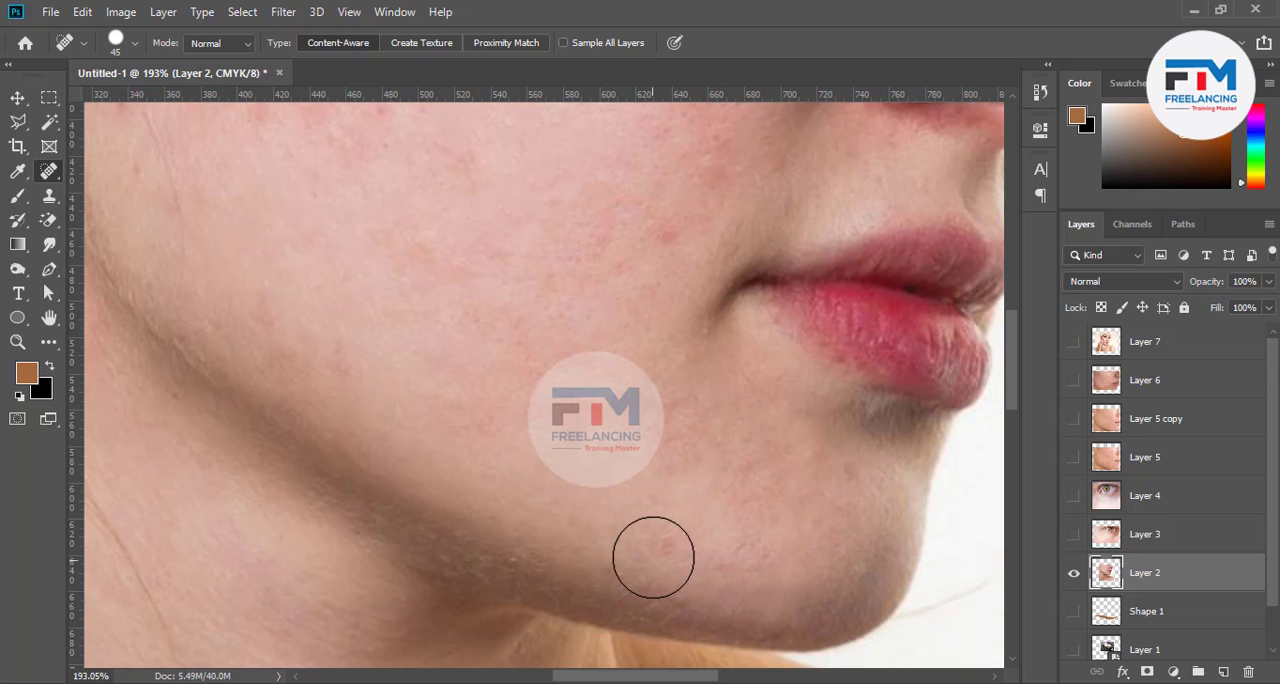
pyautogui.moveTo(657, 551); pyautogui.dragTo(720, 560)
pyautogui.click(683, 590)
pyautogui.click(621, 564)
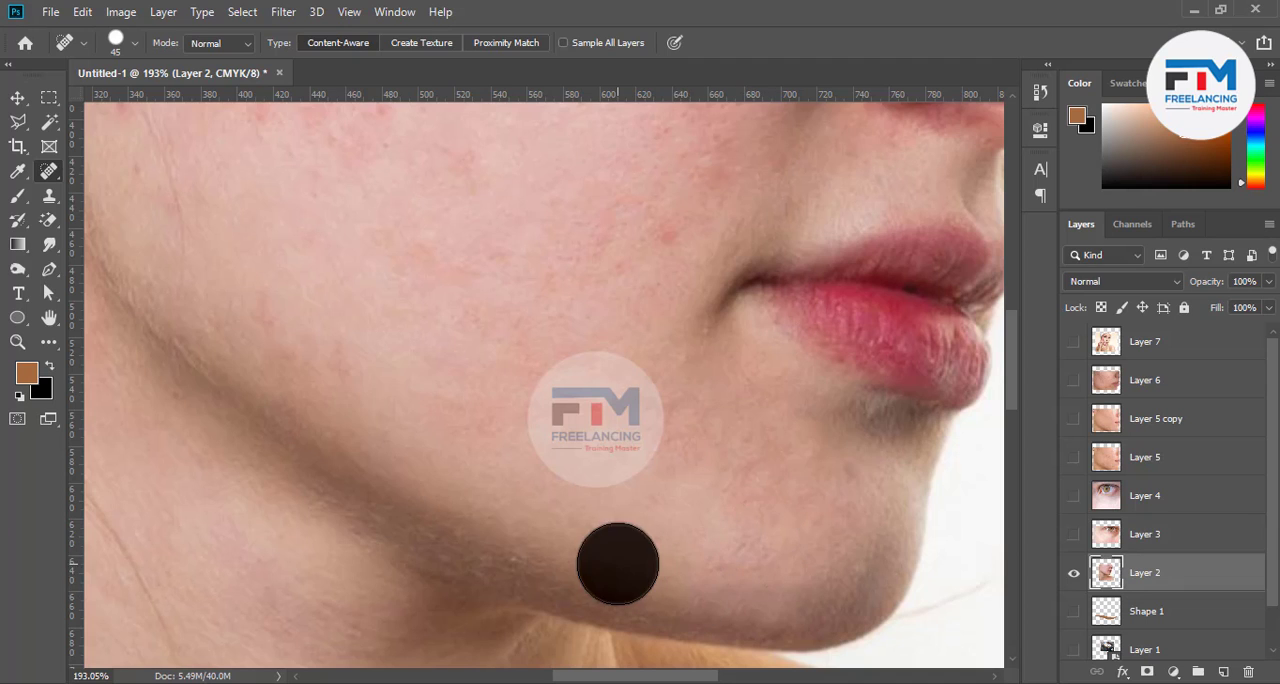
# Choose the Red Eye Tool, and select and show Layer 7 with the face and eyes in view
pyautogui.rightClick(49, 172)
pyautogui.click(128, 244)
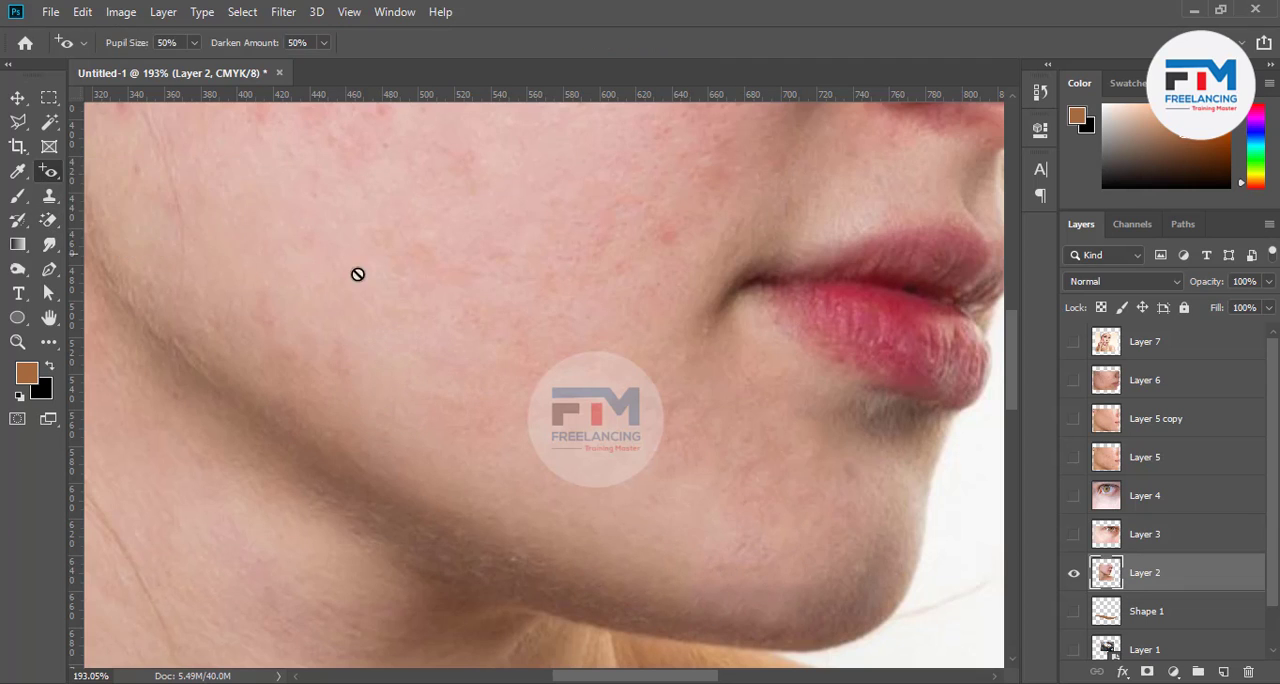
pyautogui.click(1117, 494)
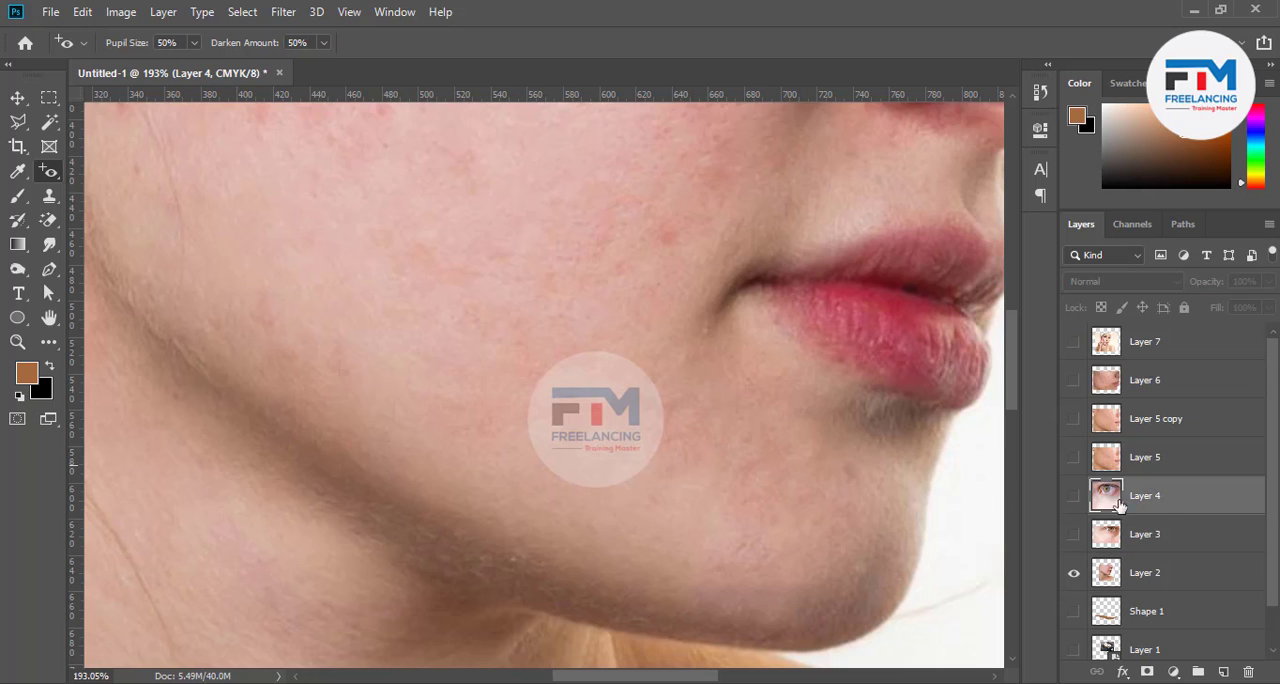
pyautogui.click(1134, 565)
pyautogui.click(1117, 345)
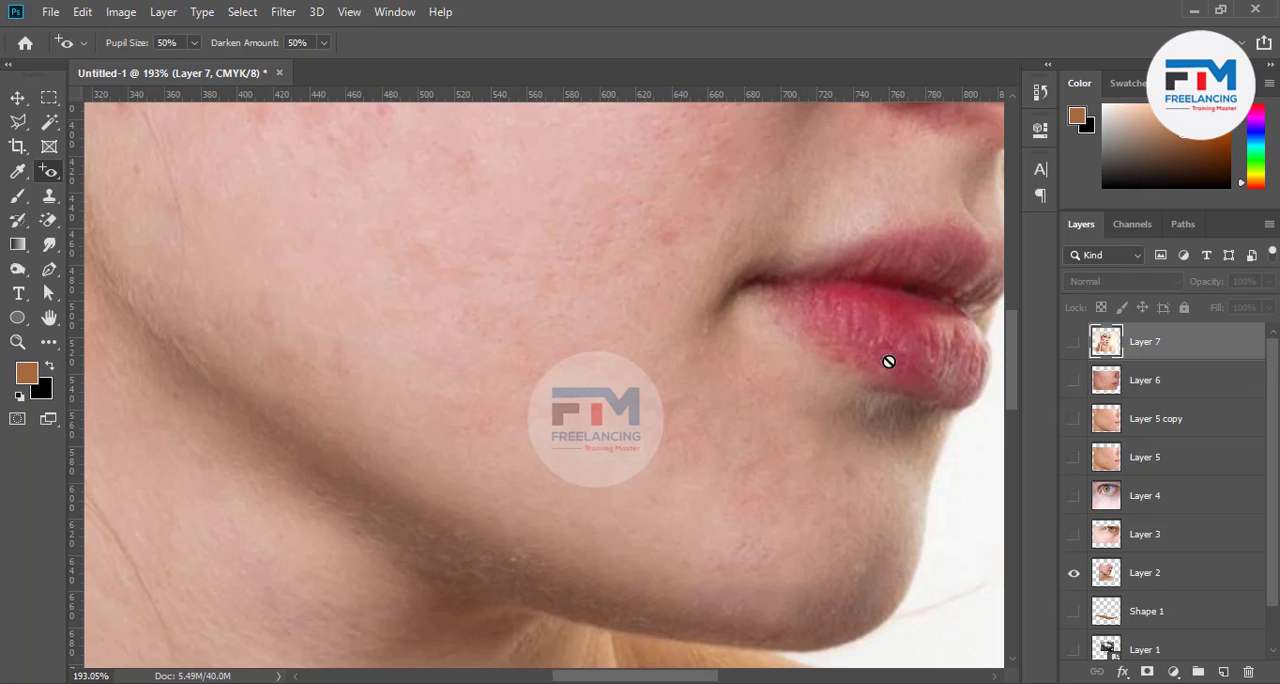
pyautogui.click(1073, 343)
pyautogui.scroll(5, 489, 394)
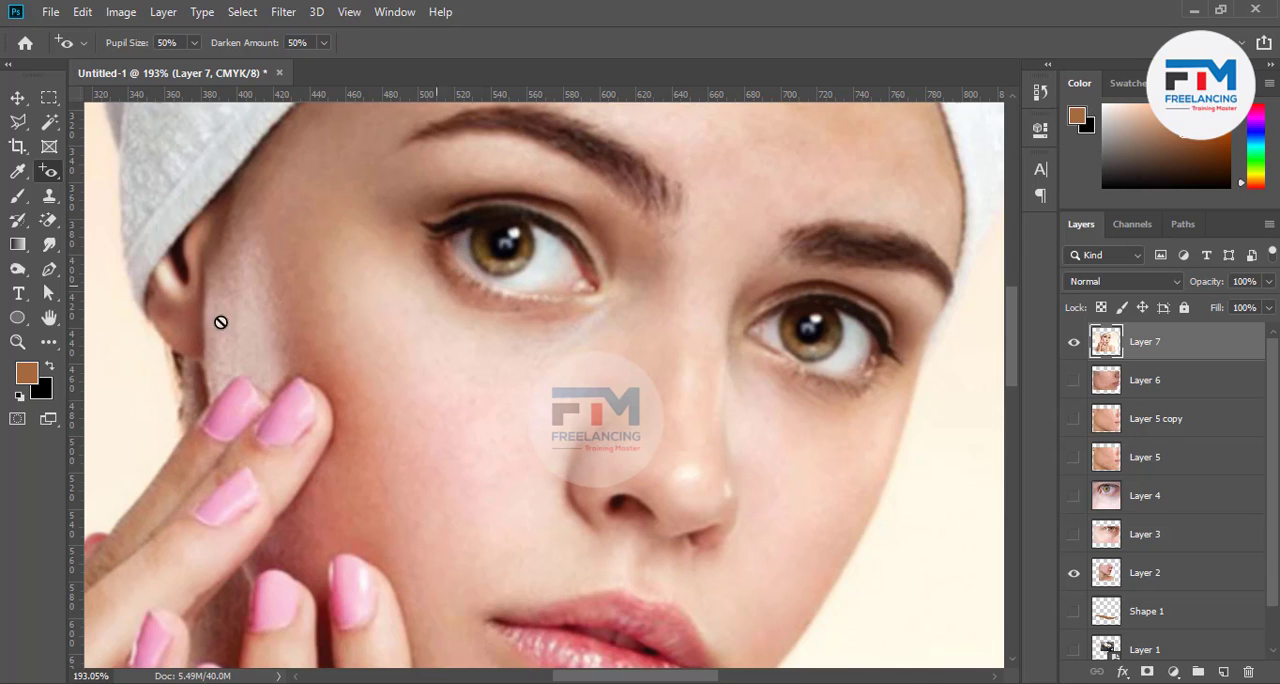
# Try the Red Eye Tool on the eye nearest the fingertips, dismiss the error and switch to the Move Tool
pyautogui.click(499, 243)
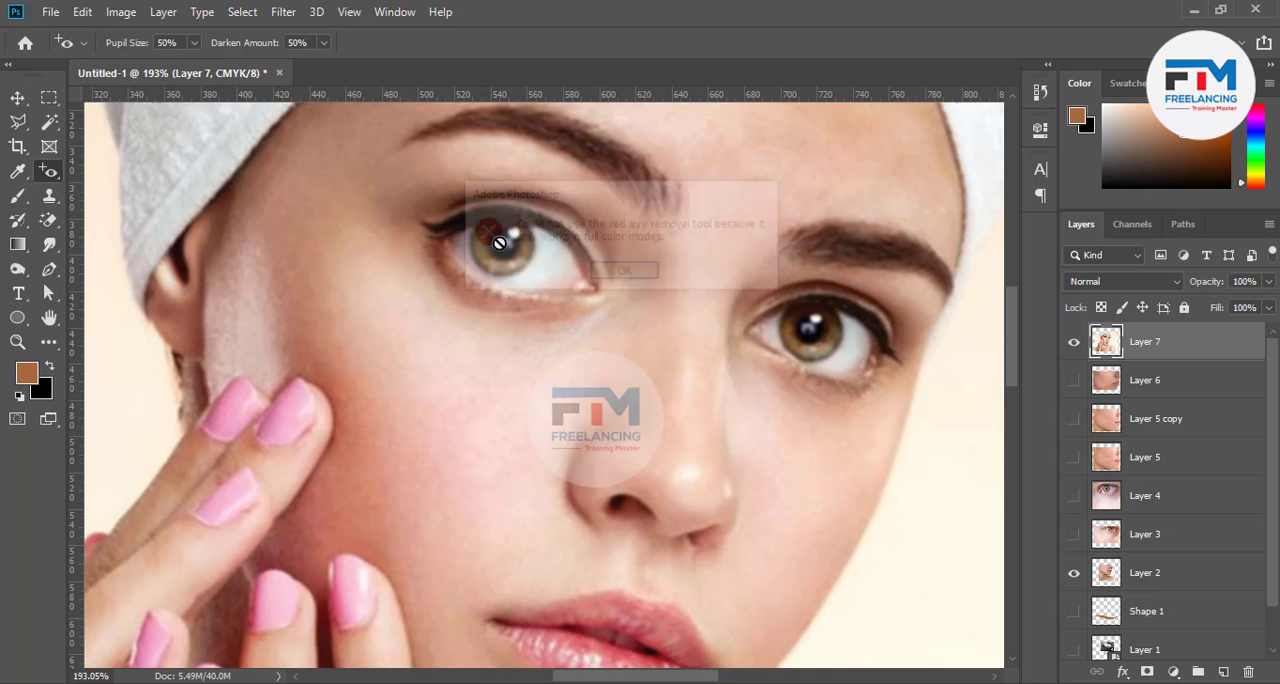
pyautogui.click(624, 274)
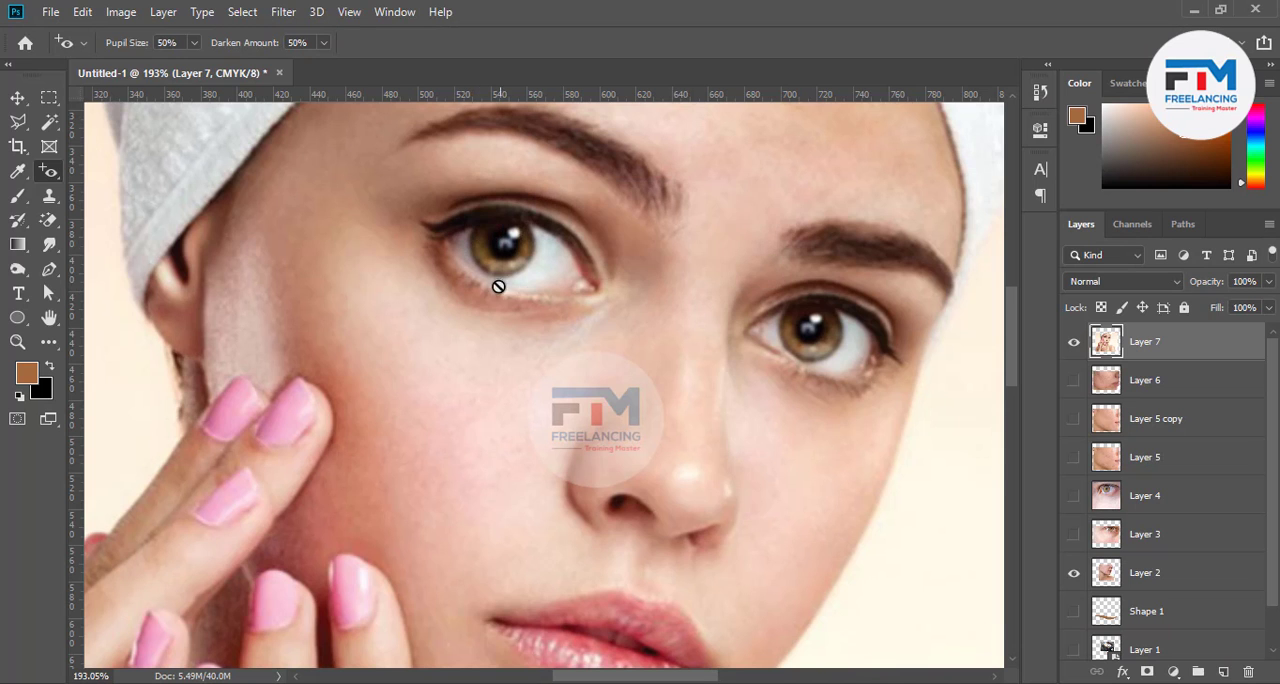
pyautogui.click(469, 380)
pyautogui.click(606, 286)
pyautogui.scroll(-3, 450, 355)
pyautogui.scroll(-4, 450, 355)
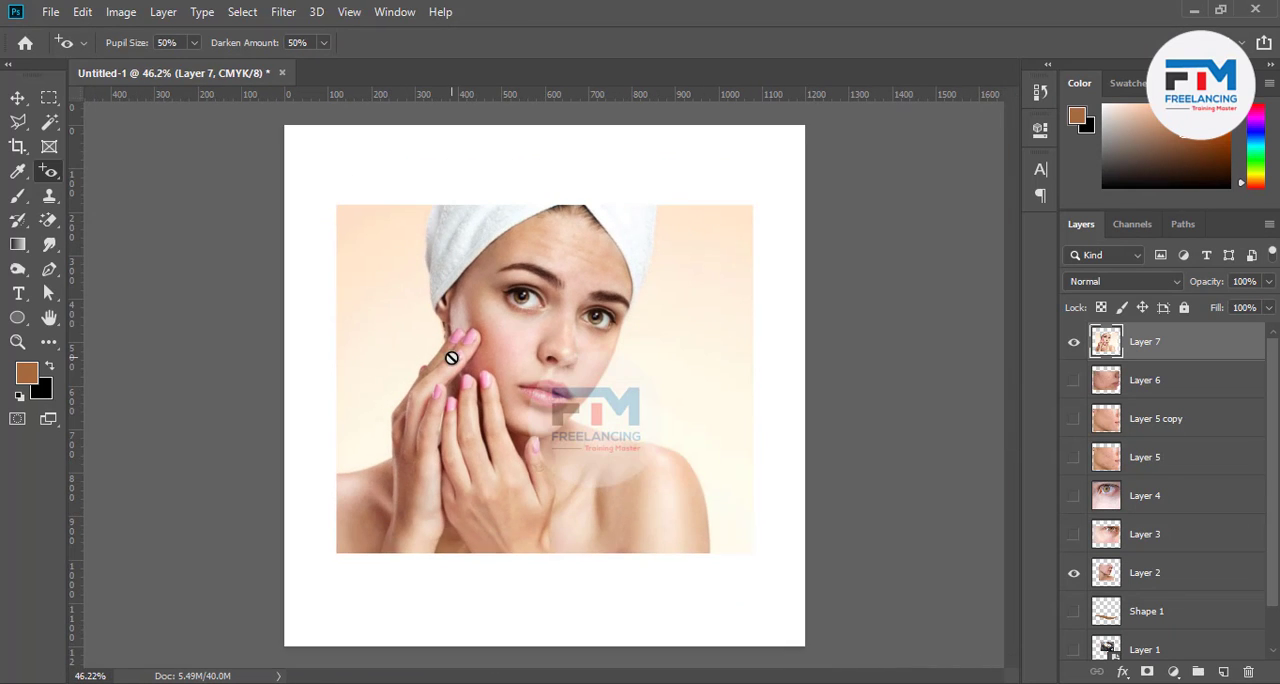
pyautogui.click(17, 98)
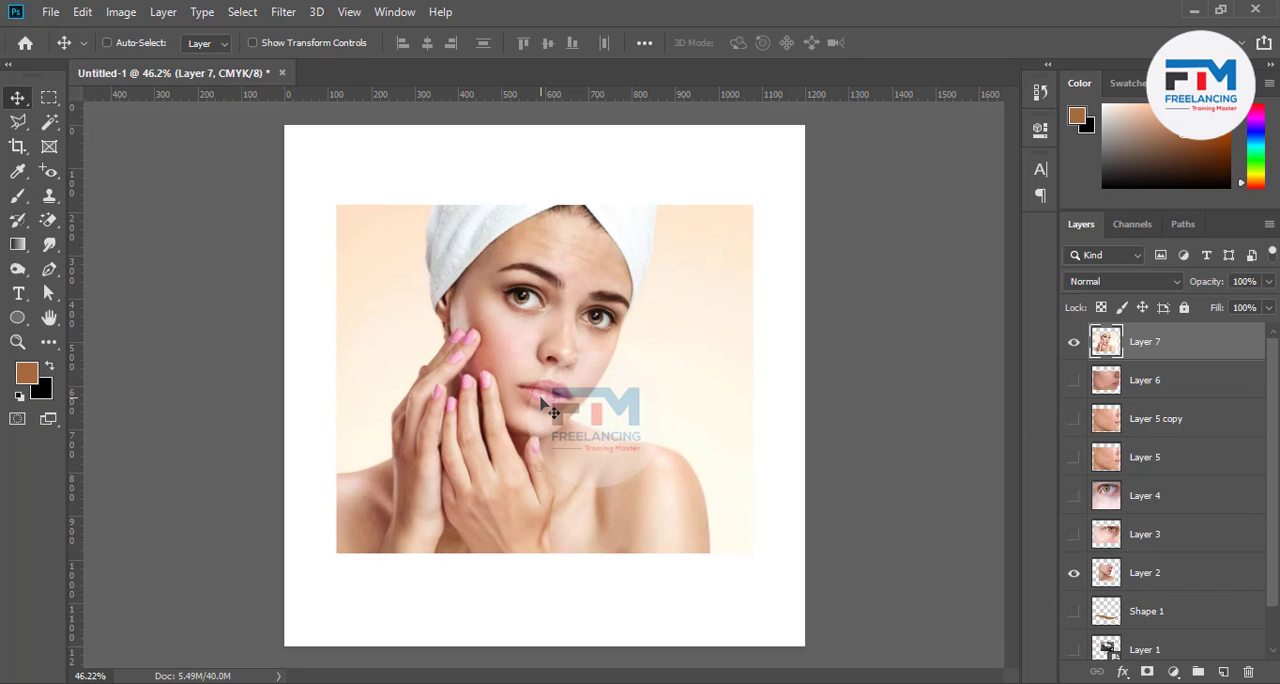